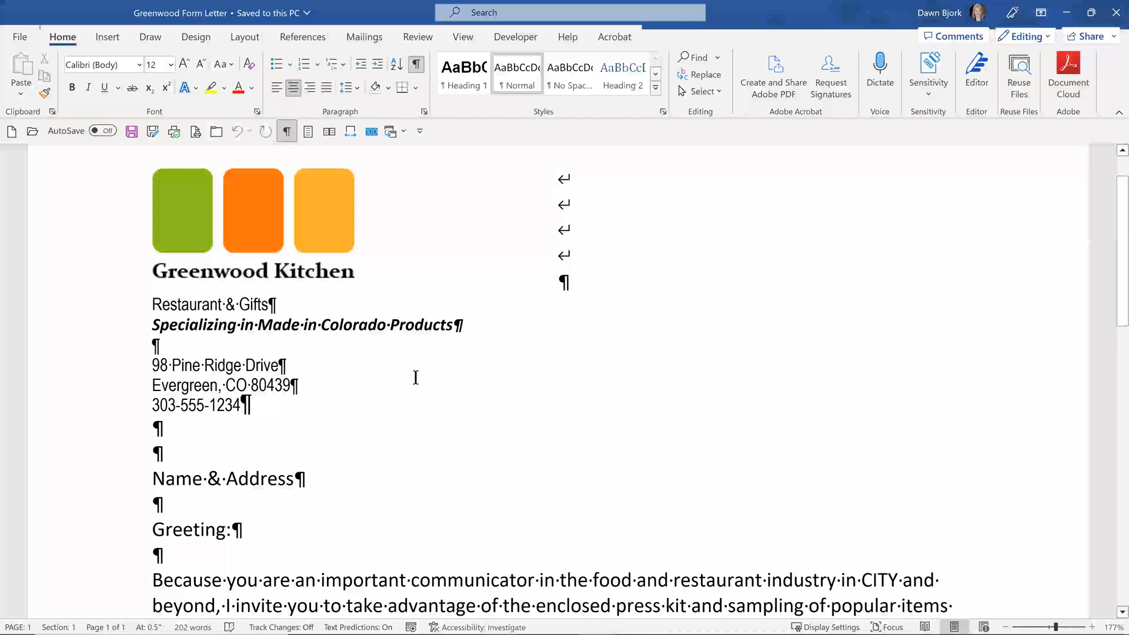
Review the form letter from the letterhead through the body to the signature, including the name, greeting and city placeholders
{"action": "scroll", "coordinate": [416, 378], "scroll_direction": "down", "scroll_amount": 1}
{"action": "scroll", "coordinate": [416, 377], "scroll_direction": "down", "scroll_amount": 2}
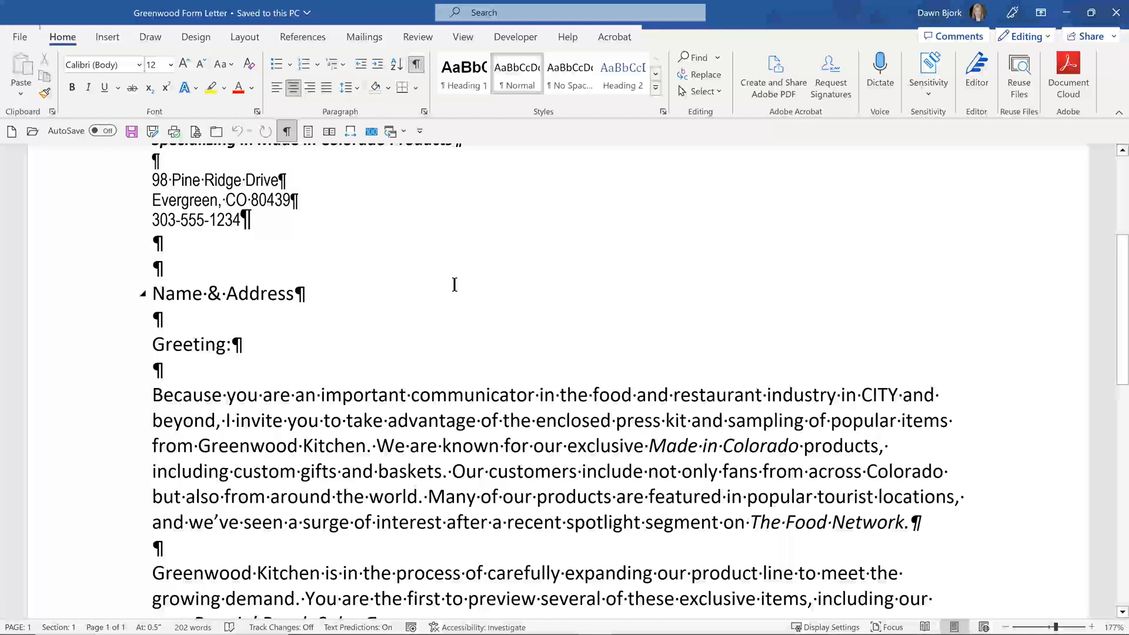
{"action": "scroll", "coordinate": [455, 285], "scroll_direction": "down", "scroll_amount": 5}
{"action": "scroll", "coordinate": [454, 284], "scroll_direction": "down", "scroll_amount": 5}
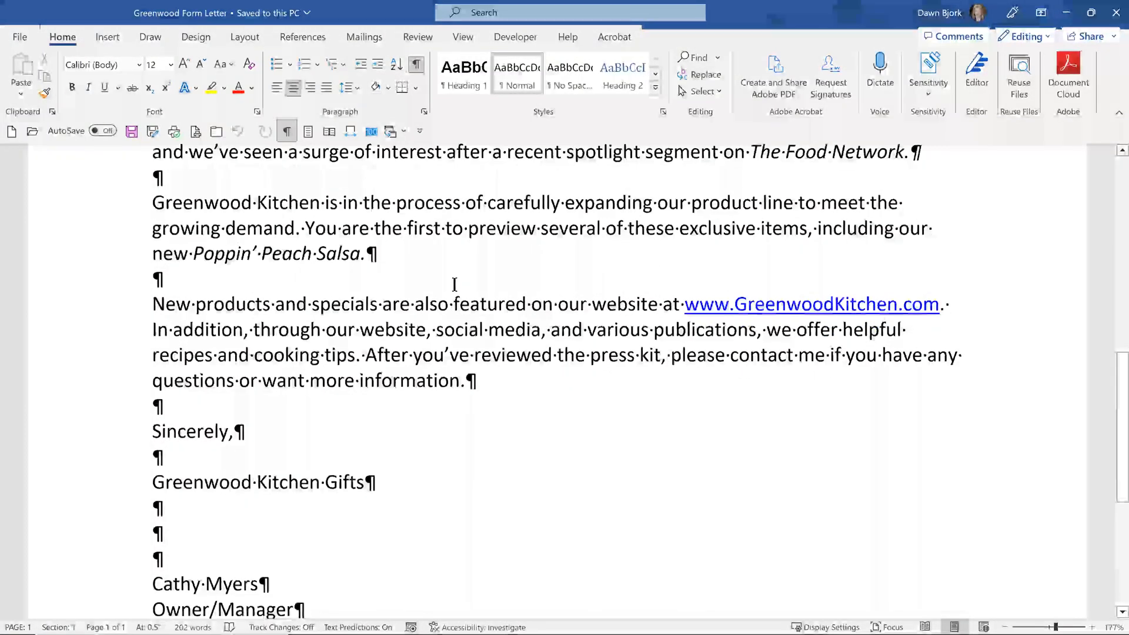
{"action": "scroll", "coordinate": [454, 284], "scroll_direction": "up", "scroll_amount": 7}
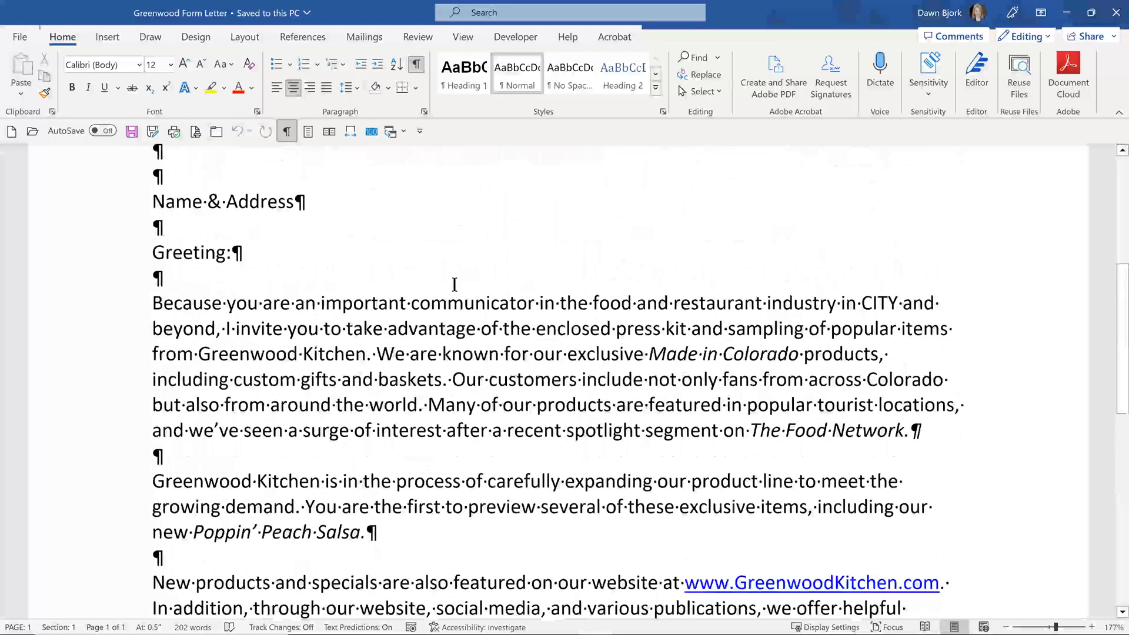
{"action": "scroll", "coordinate": [455, 284], "scroll_direction": "up", "scroll_amount": 6}
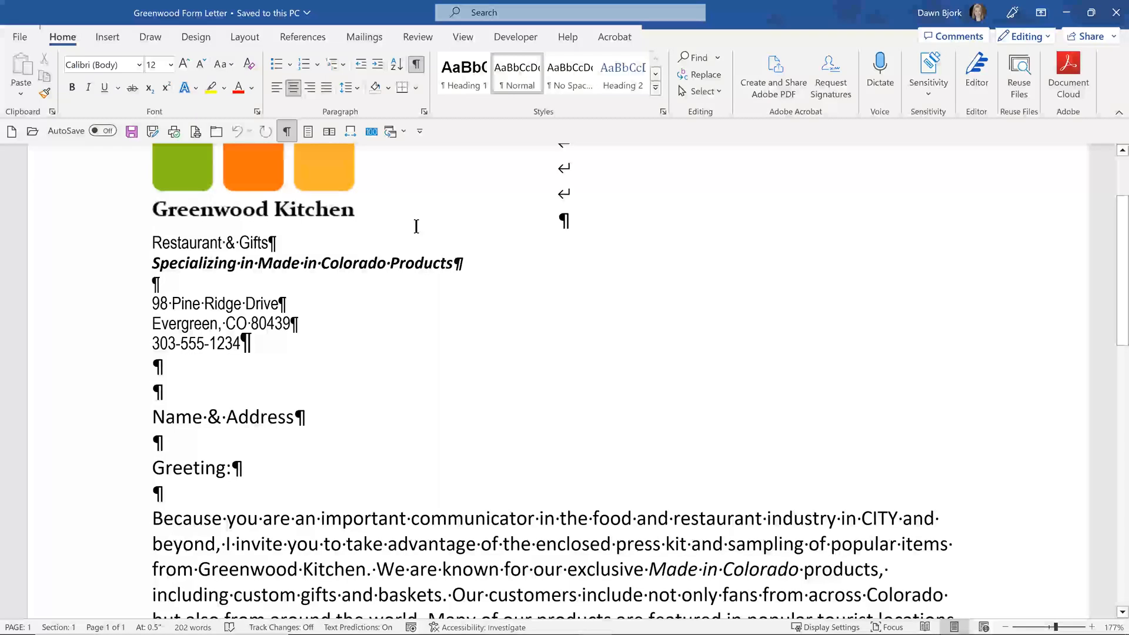
Start the Step-by-Step Mail Merge Wizard for letters, using the current document as the starting document
{"action": "left_click", "coordinate": [362, 37]}
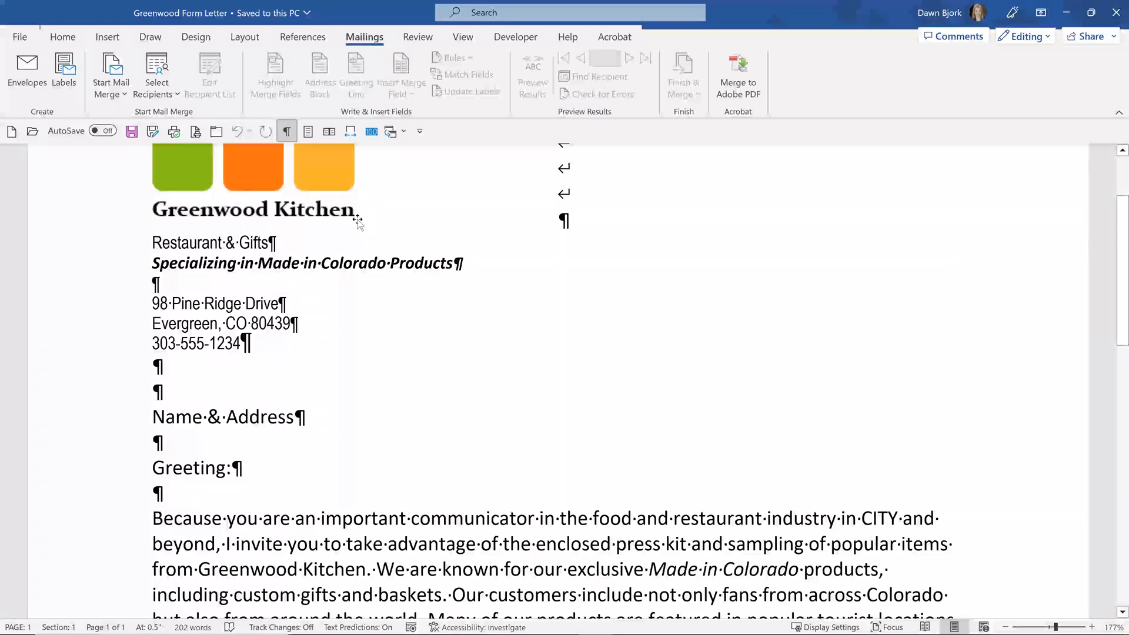
{"action": "left_click", "coordinate": [122, 91]}
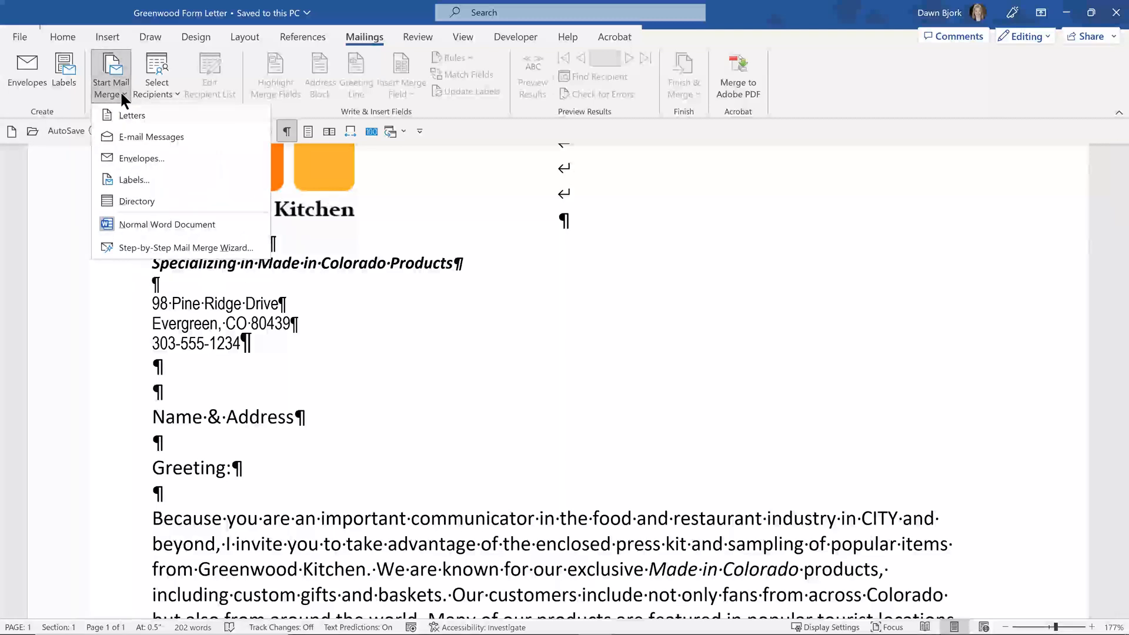
{"action": "left_click", "coordinate": [161, 224]}
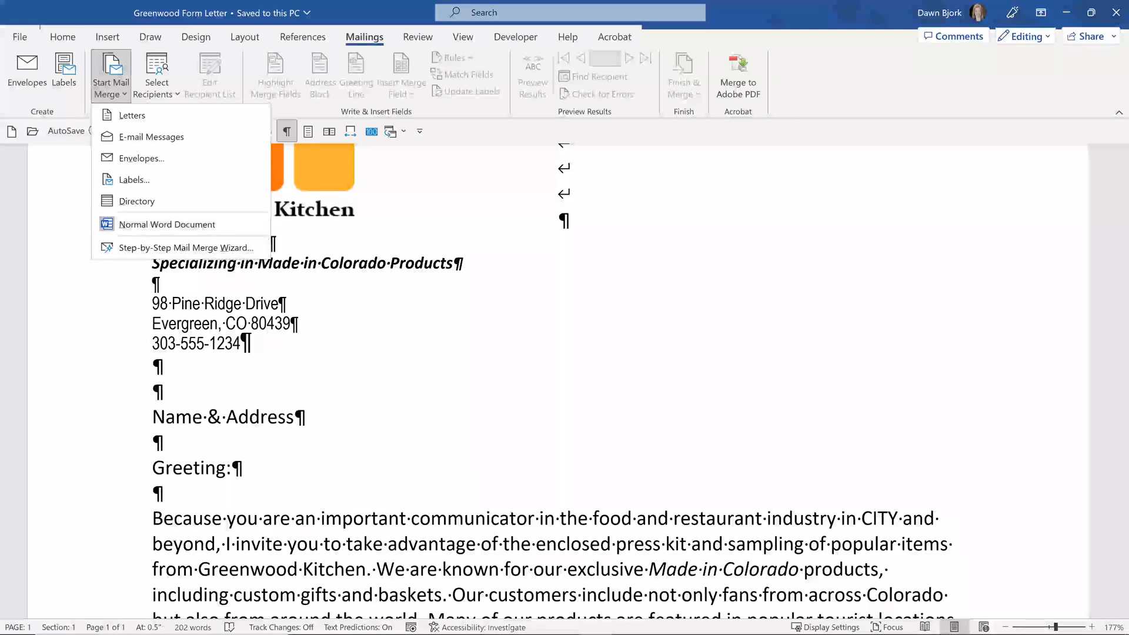
{"action": "left_click", "coordinate": [122, 94]}
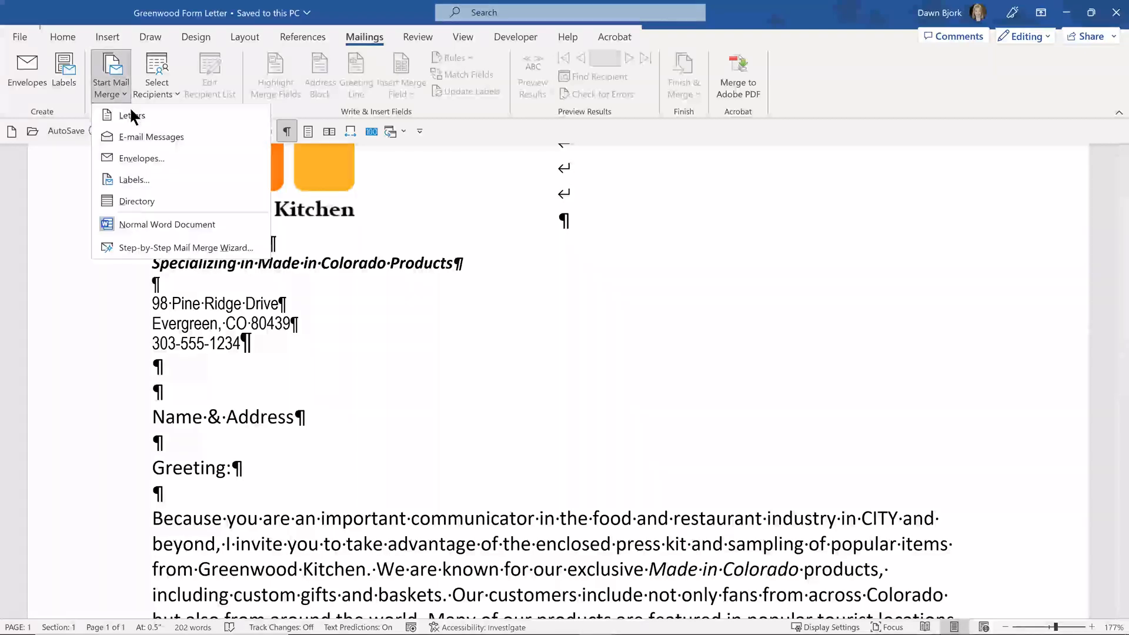
{"action": "left_click", "coordinate": [157, 253]}
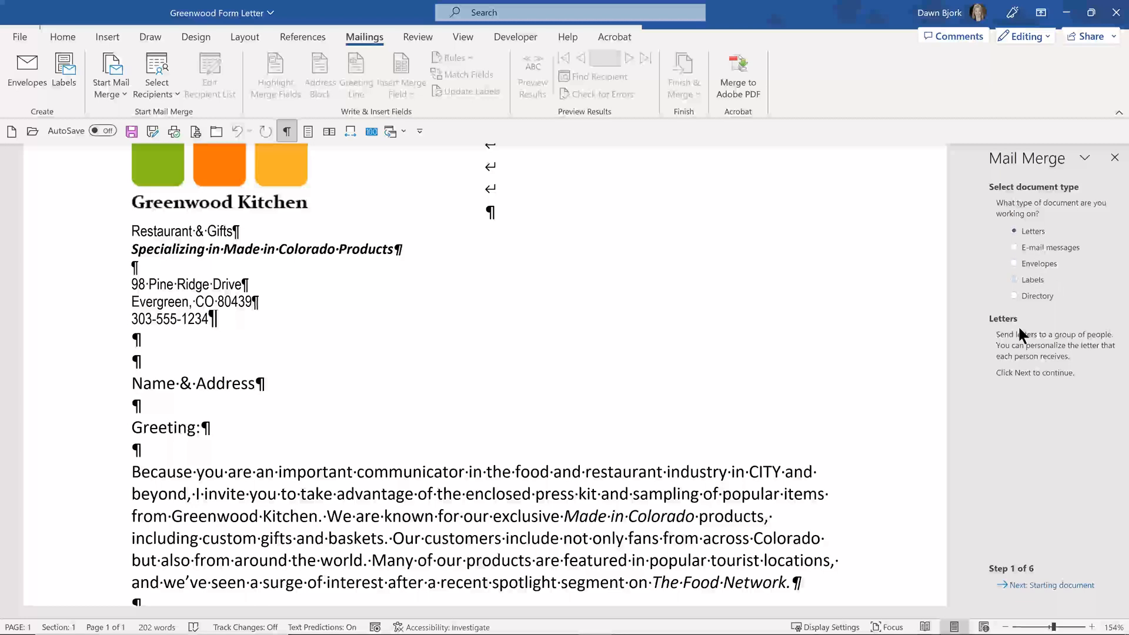
{"action": "left_click", "coordinate": [1021, 586]}
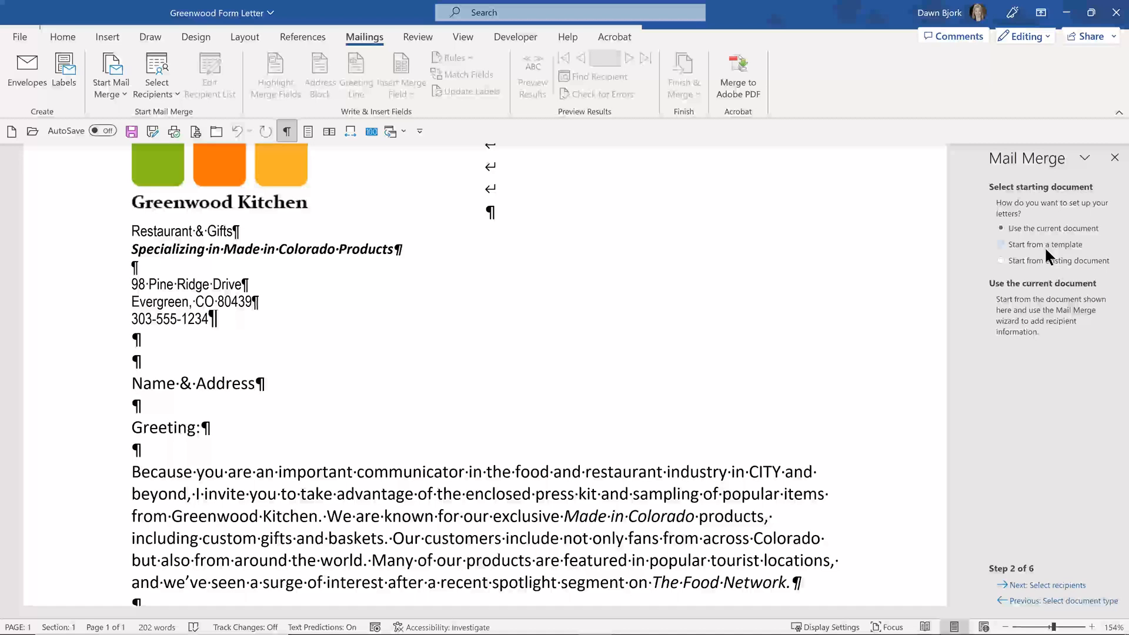
{"action": "left_click", "coordinate": [1050, 586]}
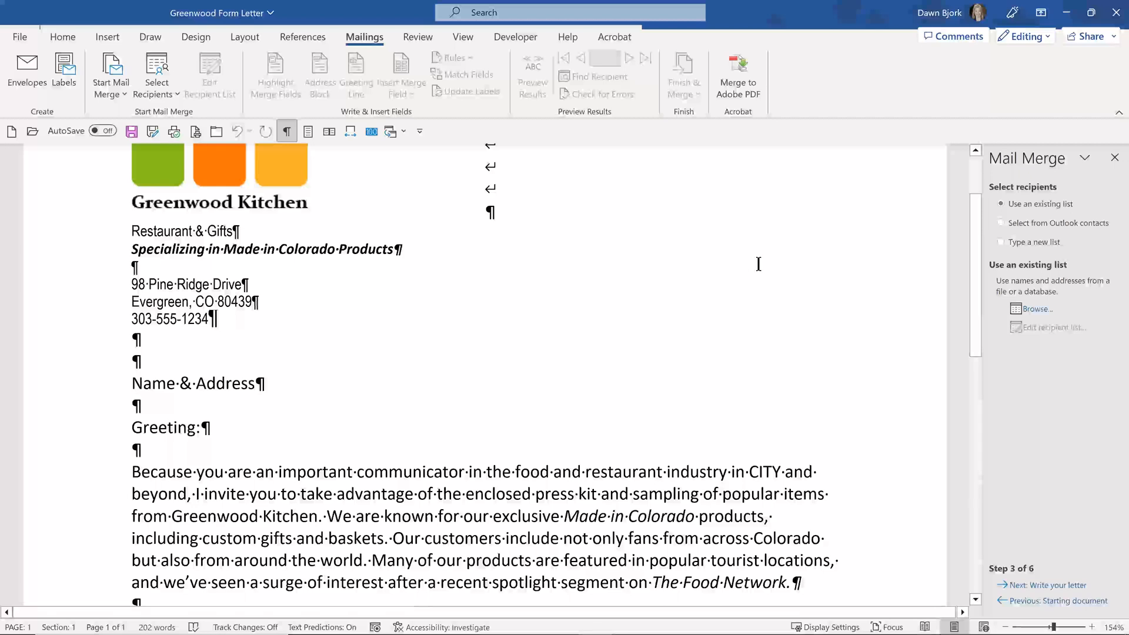
Check the contacts workbook in Excel, then attach Media Contacts from the desktop's Word Mail Merge folder as the existing recipient list, using the Contacts$ table
{"action": "key", "text": "alt+Tab"}
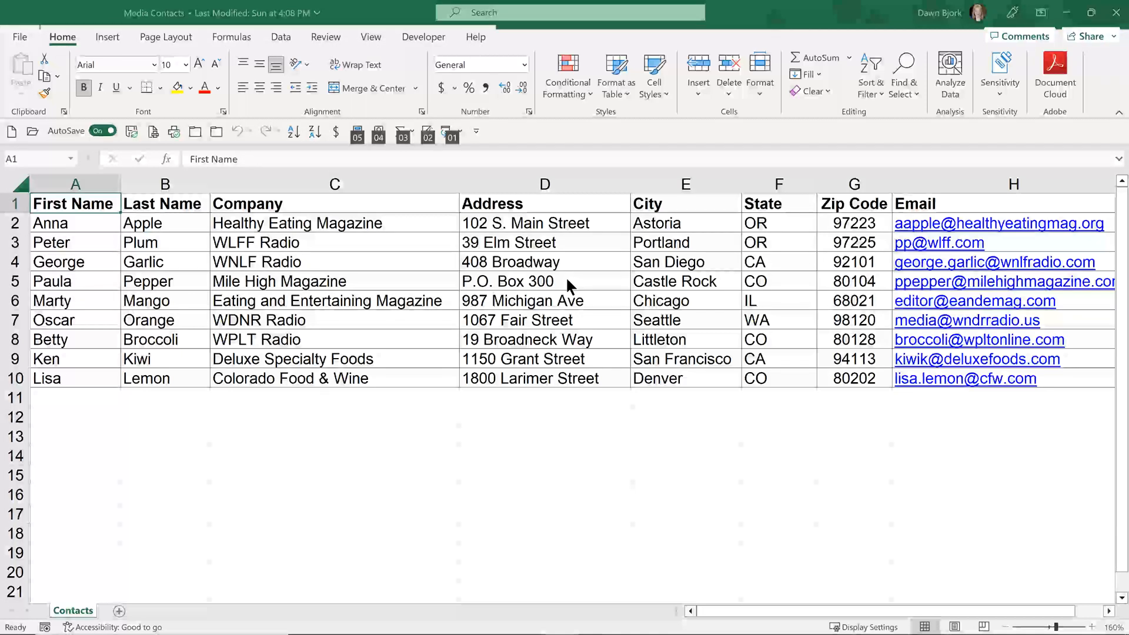
{"action": "key", "text": "alt+Tab"}
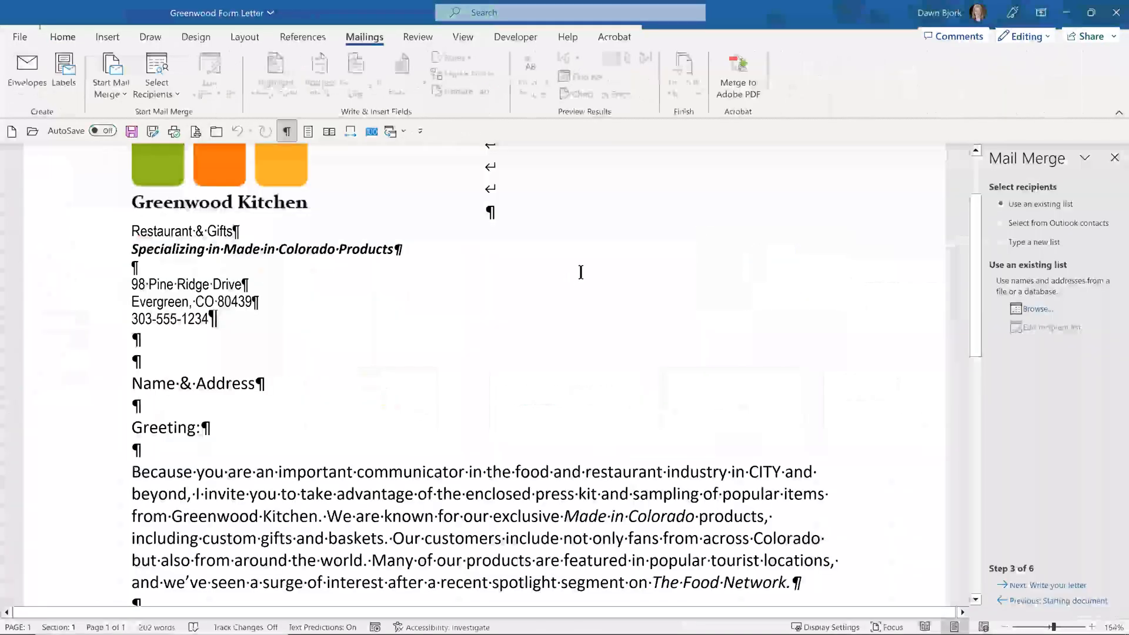
{"action": "left_click", "coordinate": [1033, 306]}
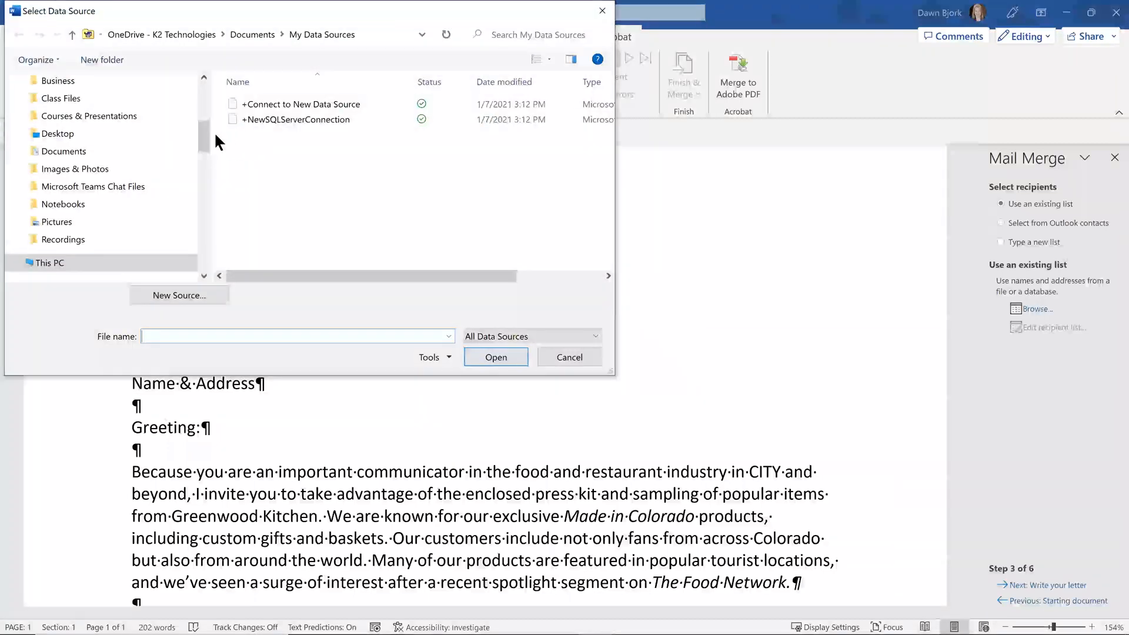
{"action": "scroll", "coordinate": [203, 131], "scroll_direction": "up", "scroll_amount": 5}
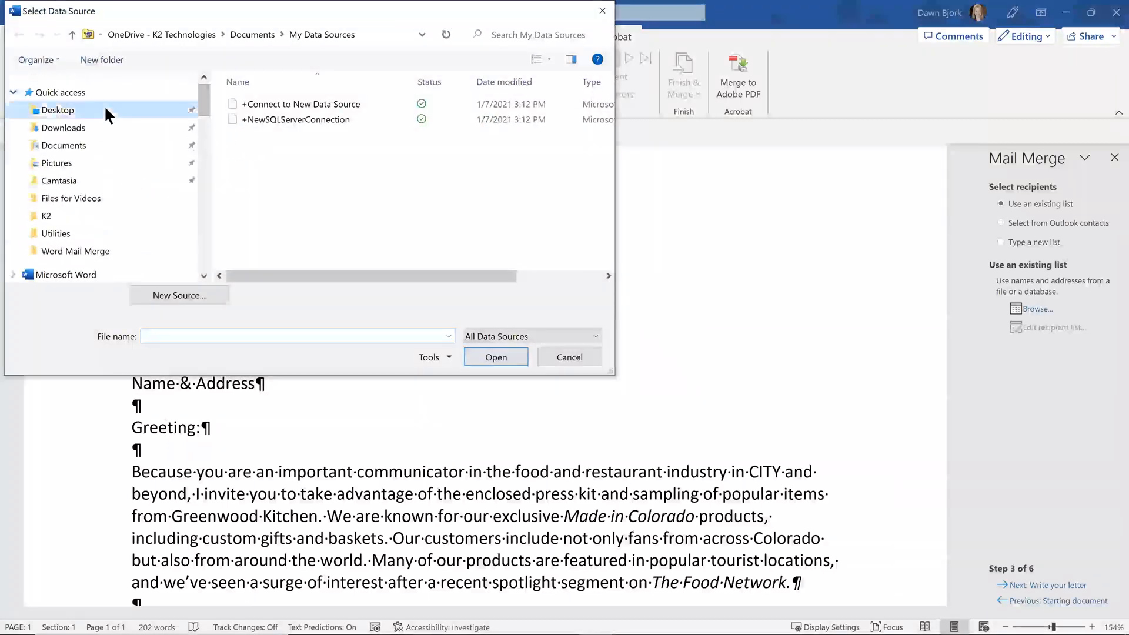
{"action": "left_click", "coordinate": [105, 109]}
{"action": "double_click", "coordinate": [262, 132]}
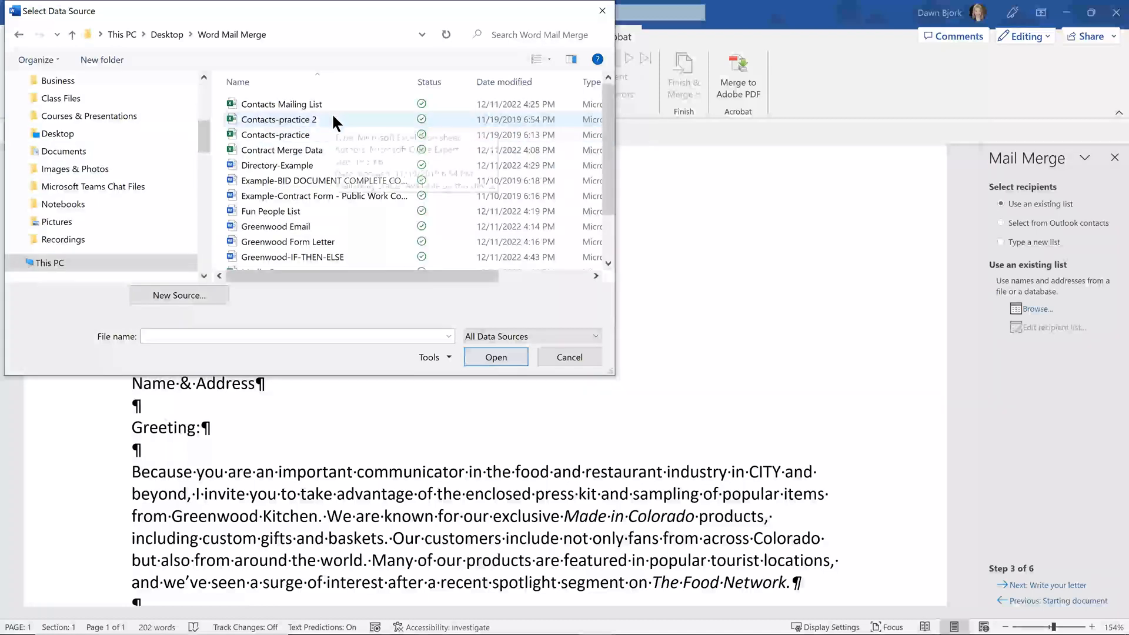
{"action": "scroll", "coordinate": [330, 142], "scroll_direction": "down", "scroll_amount": 1}
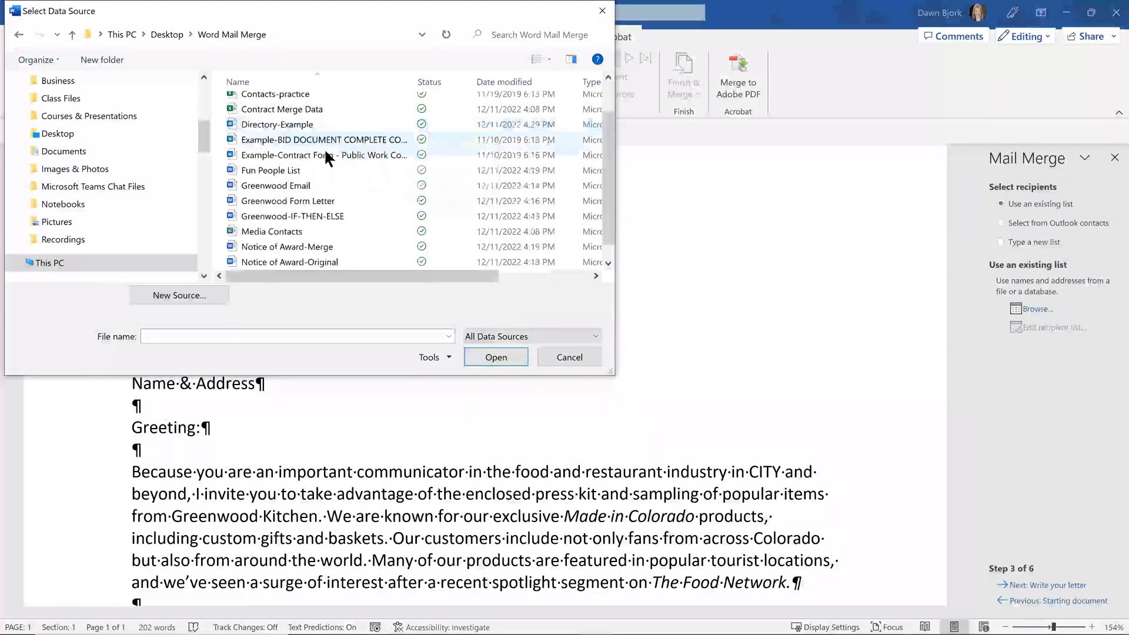
{"action": "left_click", "coordinate": [287, 229]}
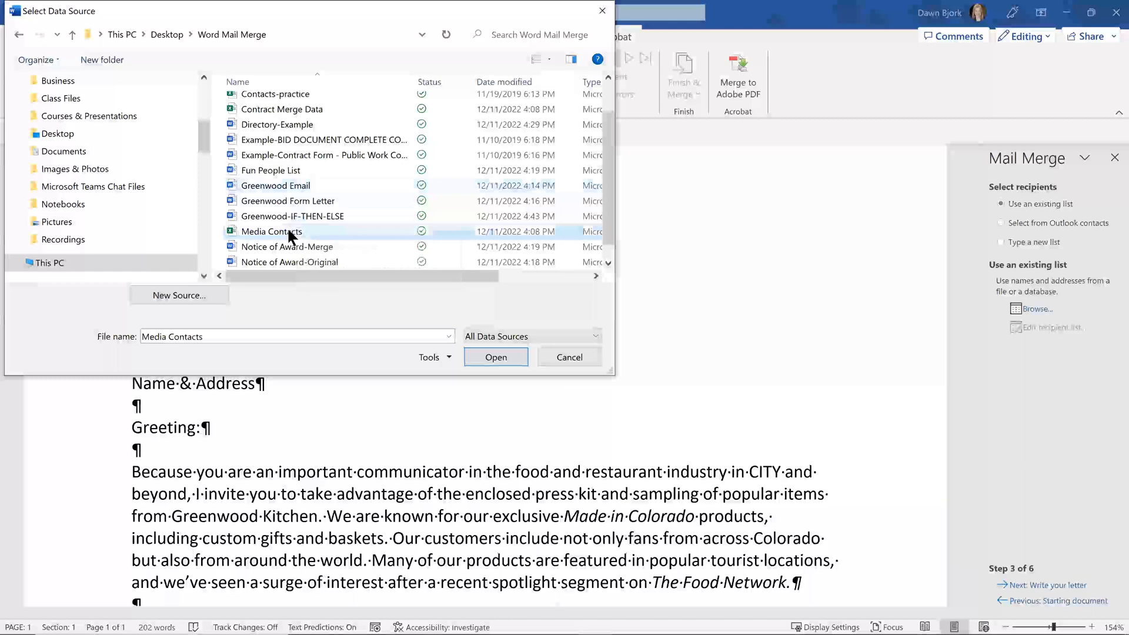
{"action": "left_click", "coordinate": [486, 355]}
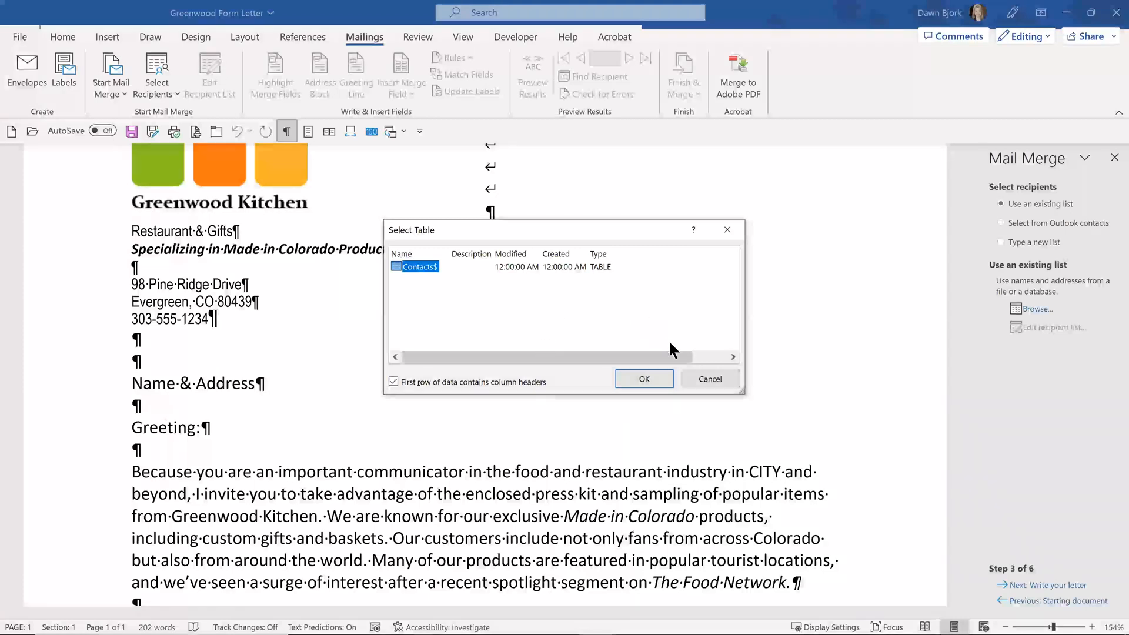
{"action": "left_click", "coordinate": [641, 378]}
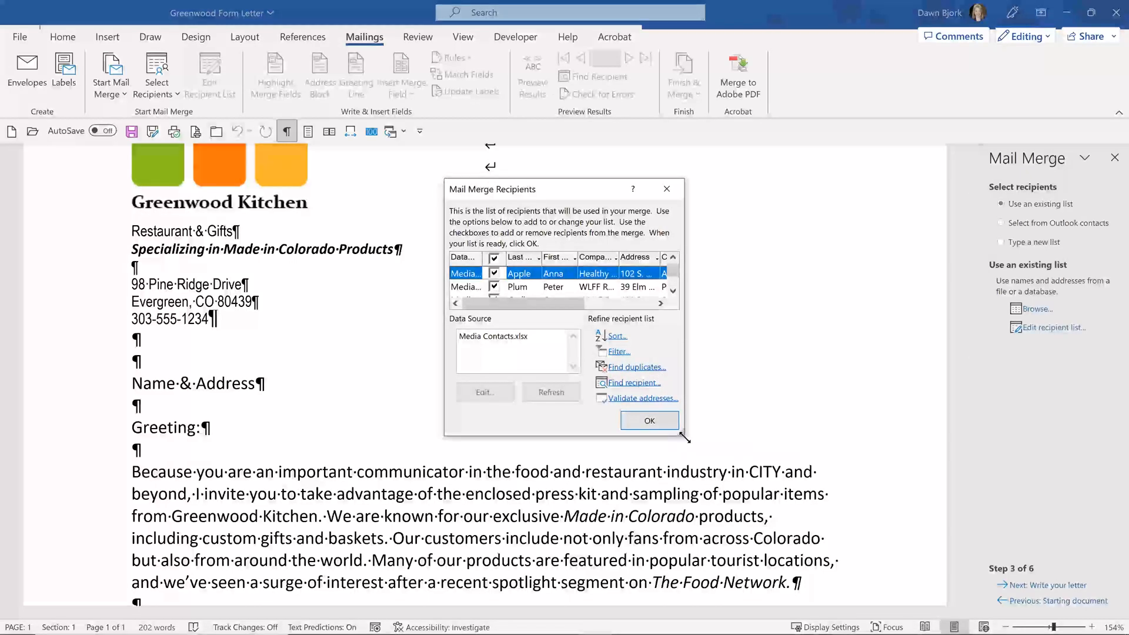
Enlarge the Mail Merge Recipients dialog, widen its name, company and address columns, and accept the list with all recipients included
{"action": "left_click_drag", "start_coordinate": [684, 437], "coordinate": [862, 500]}
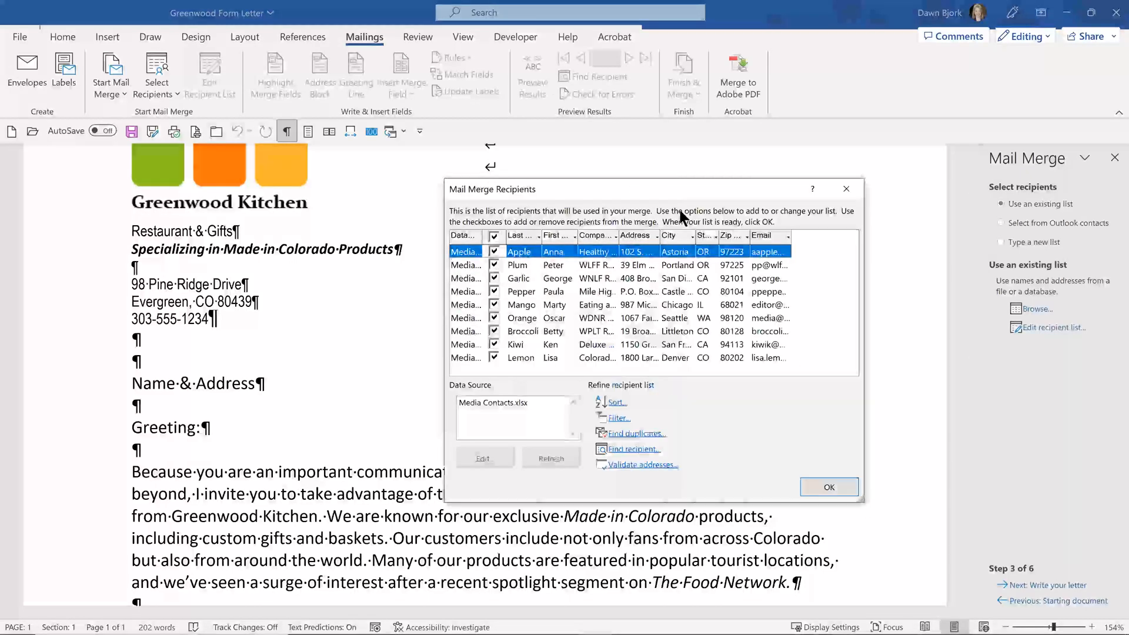
{"action": "left_click_drag", "start_coordinate": [560, 180], "coordinate": [419, 145]}
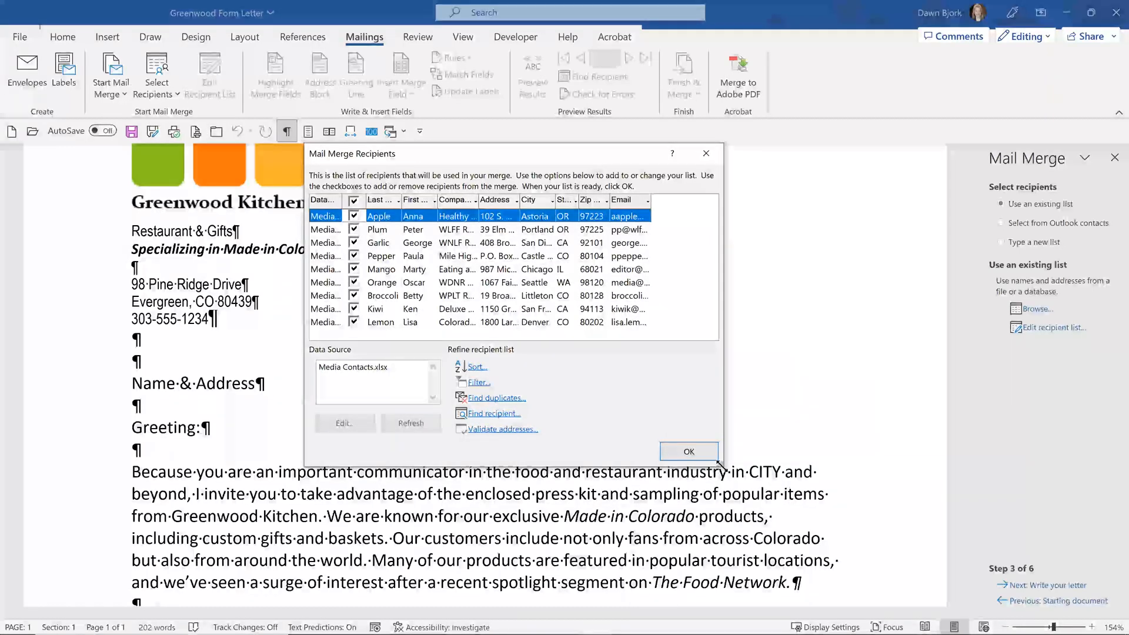
{"action": "left_click_drag", "start_coordinate": [719, 464], "coordinate": [828, 528]}
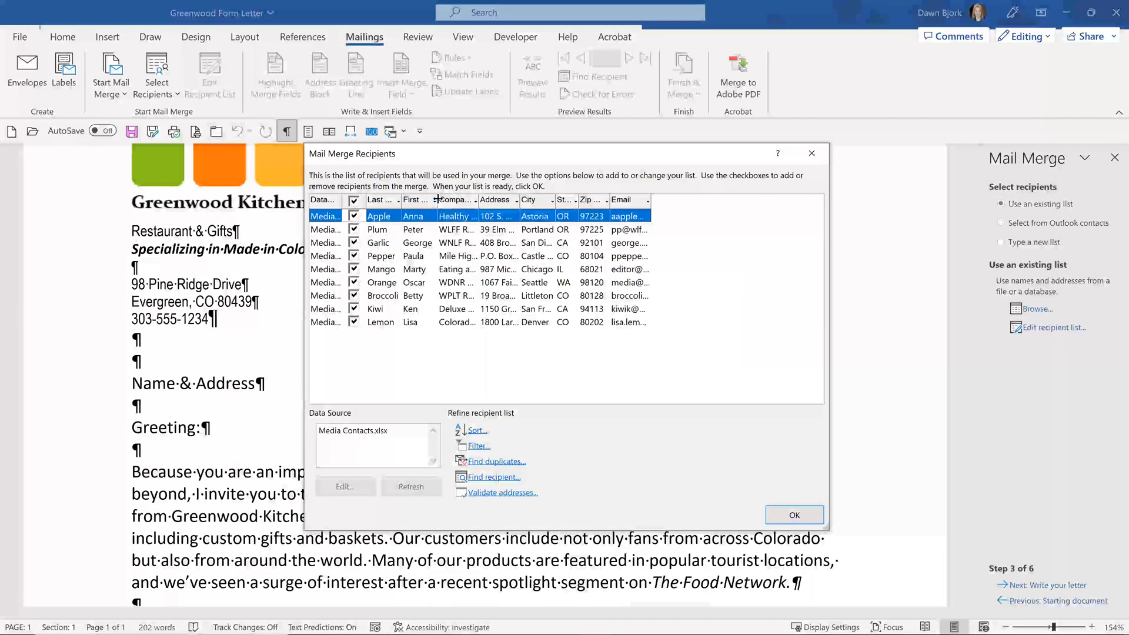
{"action": "left_click_drag", "start_coordinate": [437, 199], "coordinate": [540, 199]}
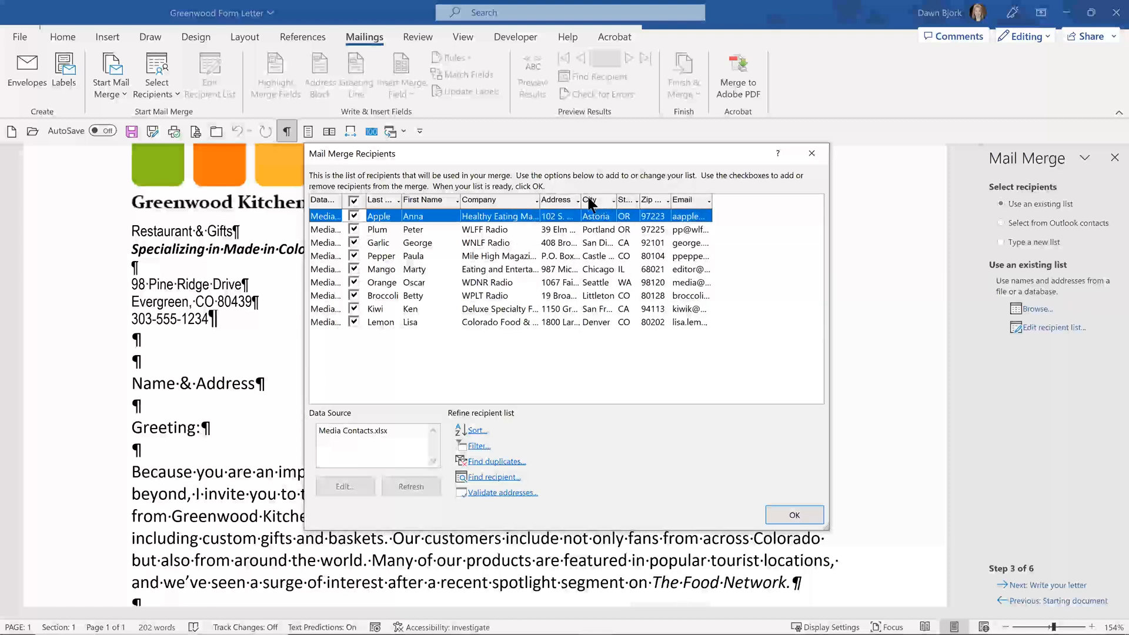
{"action": "left_click_drag", "start_coordinate": [584, 199], "coordinate": [621, 199]}
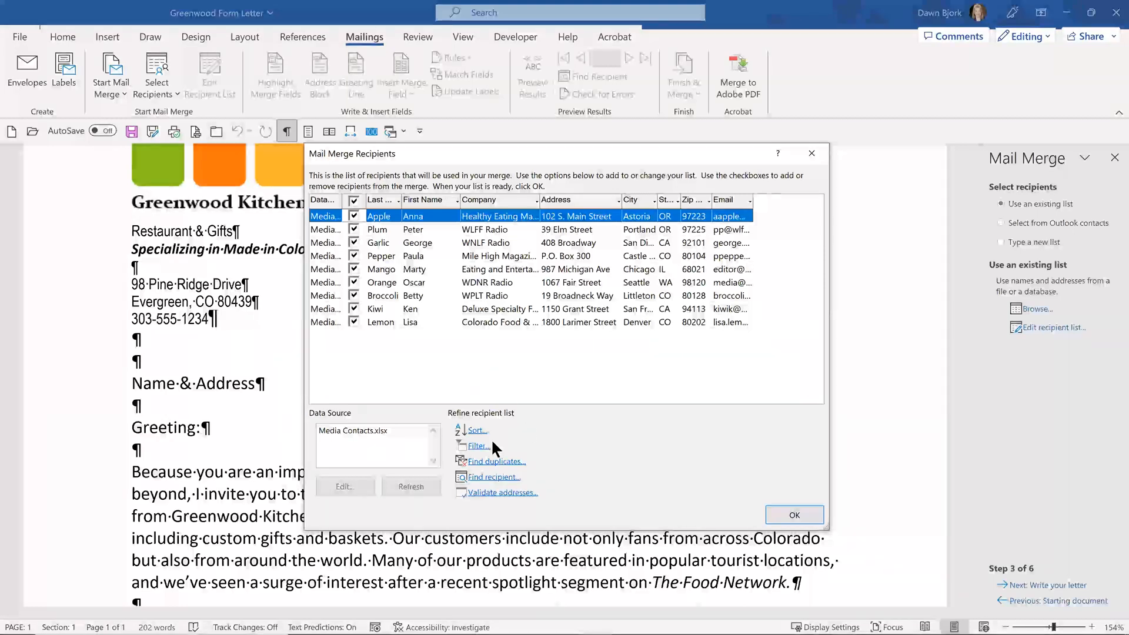
{"action": "left_click", "coordinate": [361, 430]}
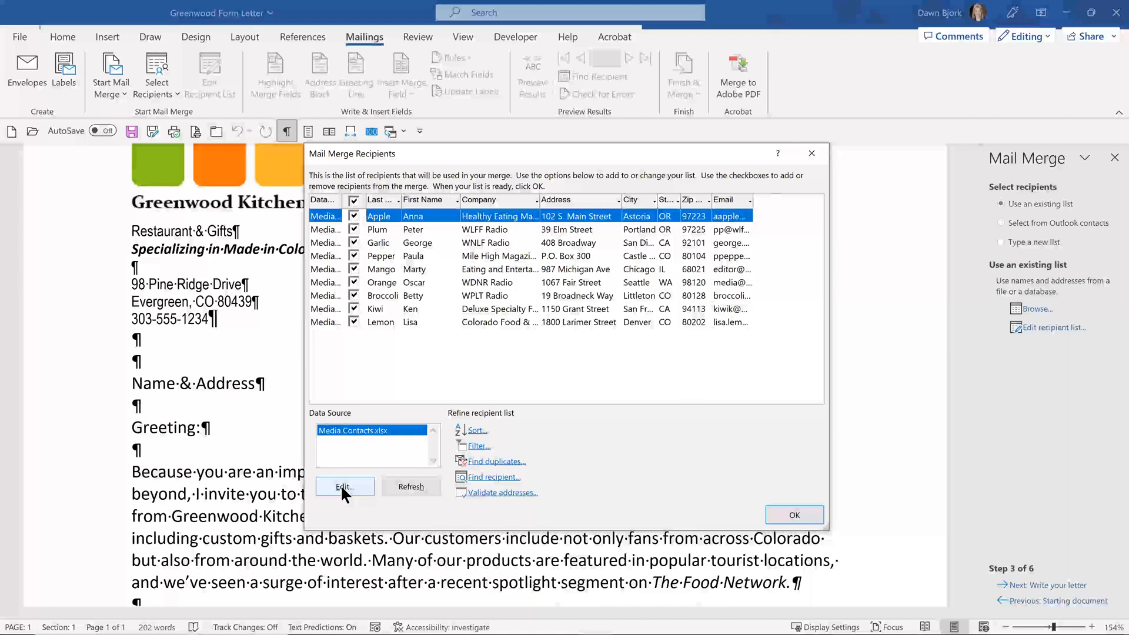
{"action": "left_click", "coordinate": [794, 516]}
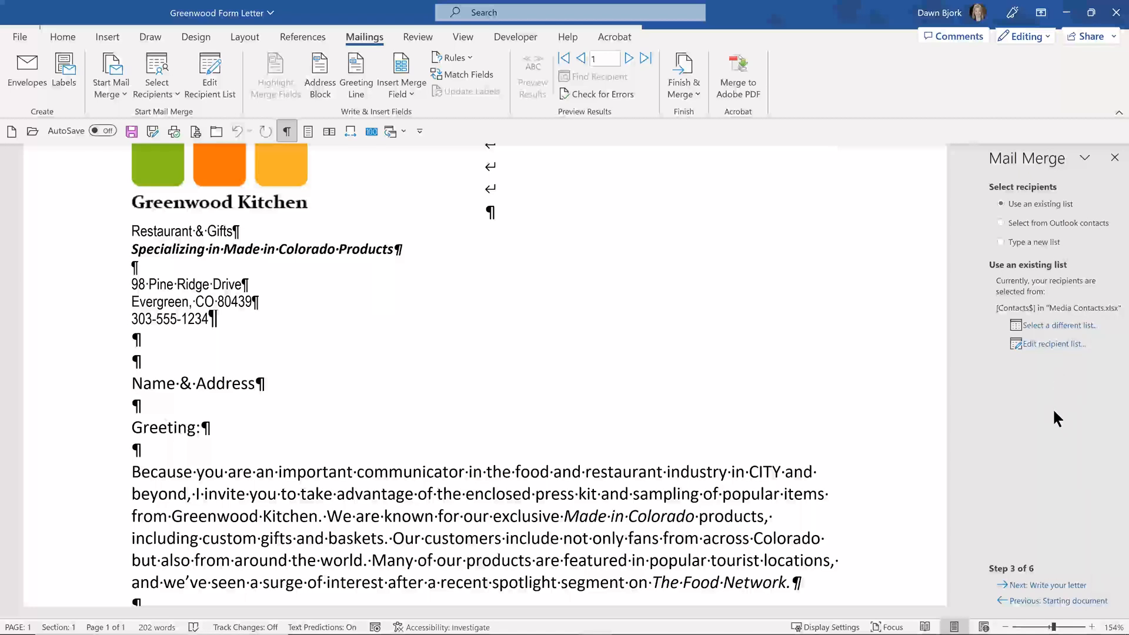
Proceed to the letter-writing stage, delete the "Name & Address" placeholder line and open the address block settings for that spot
{"action": "left_click", "coordinate": [1043, 585]}
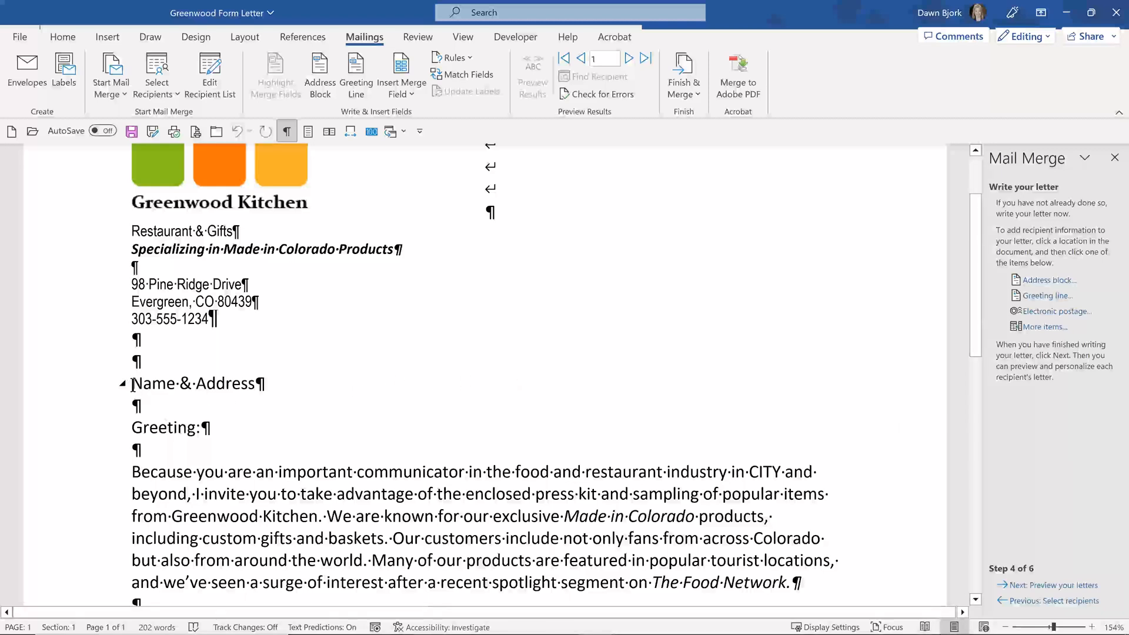
{"action": "left_click_drag", "start_coordinate": [132, 383], "coordinate": [259, 385]}
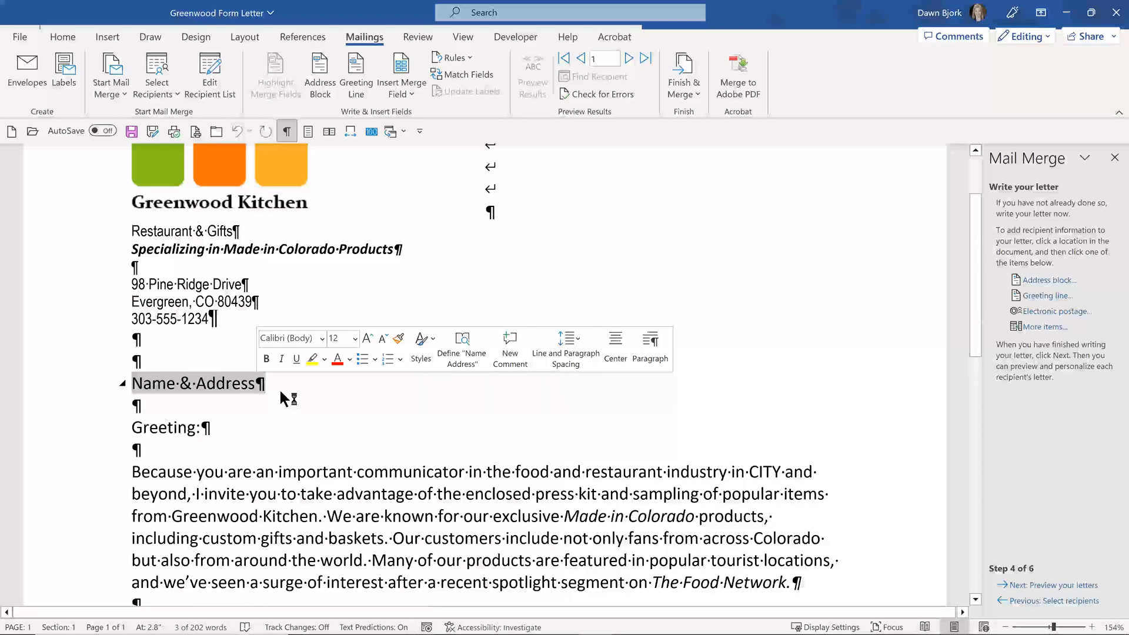
{"action": "key", "text": "Delete"}
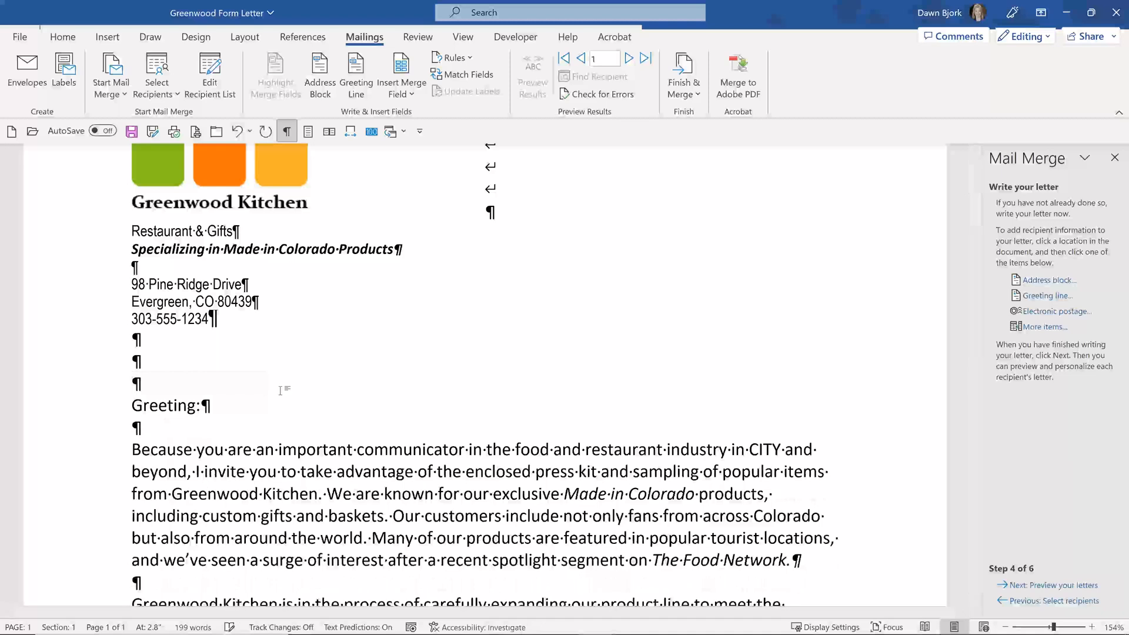
{"action": "left_click", "coordinate": [1040, 285]}
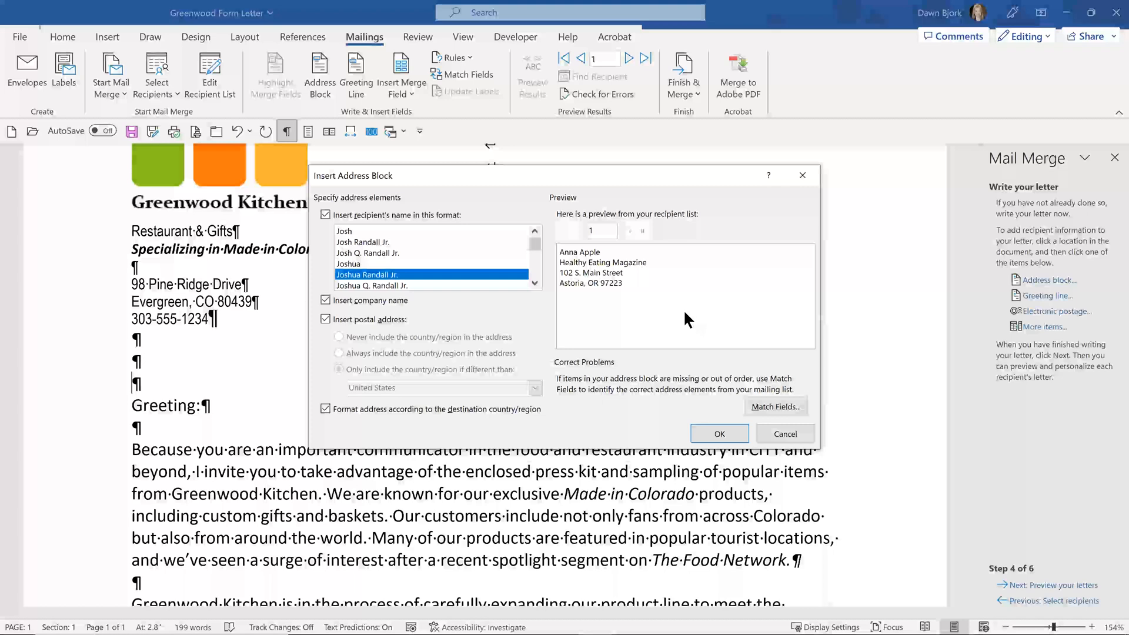
Examine how the recipient list's fields are matched to the required and optional address block fields, and close the matching without changes
{"action": "left_click", "coordinate": [771, 405]}
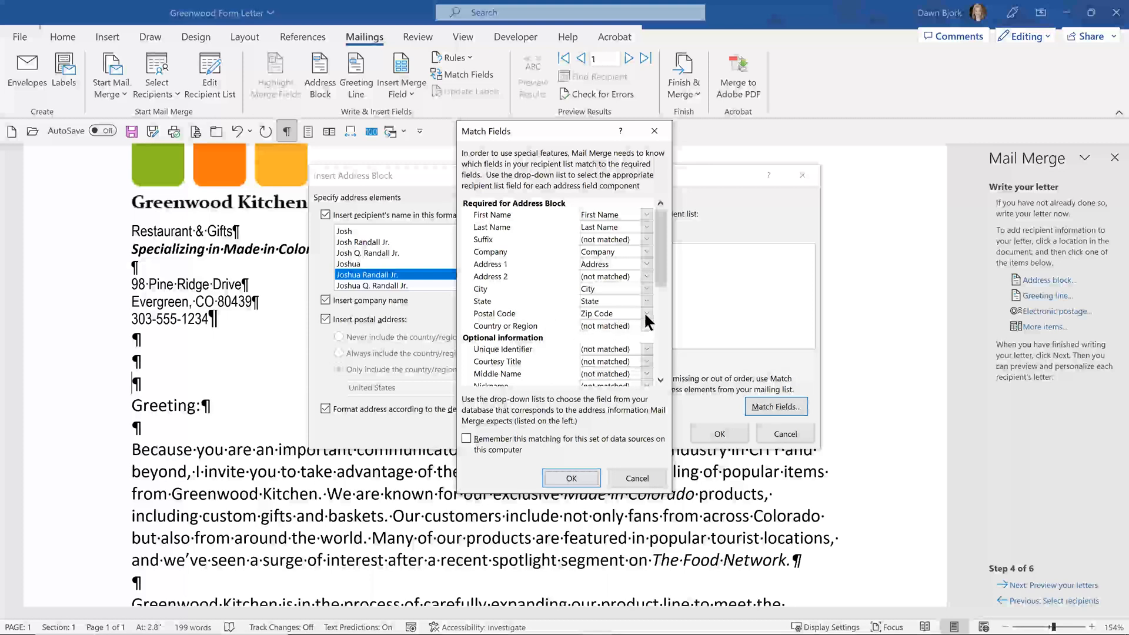
{"action": "left_click", "coordinate": [659, 380]}
{"action": "left_click", "coordinate": [659, 379]}
{"action": "left_click", "coordinate": [660, 379]}
{"action": "left_click", "coordinate": [659, 379]}
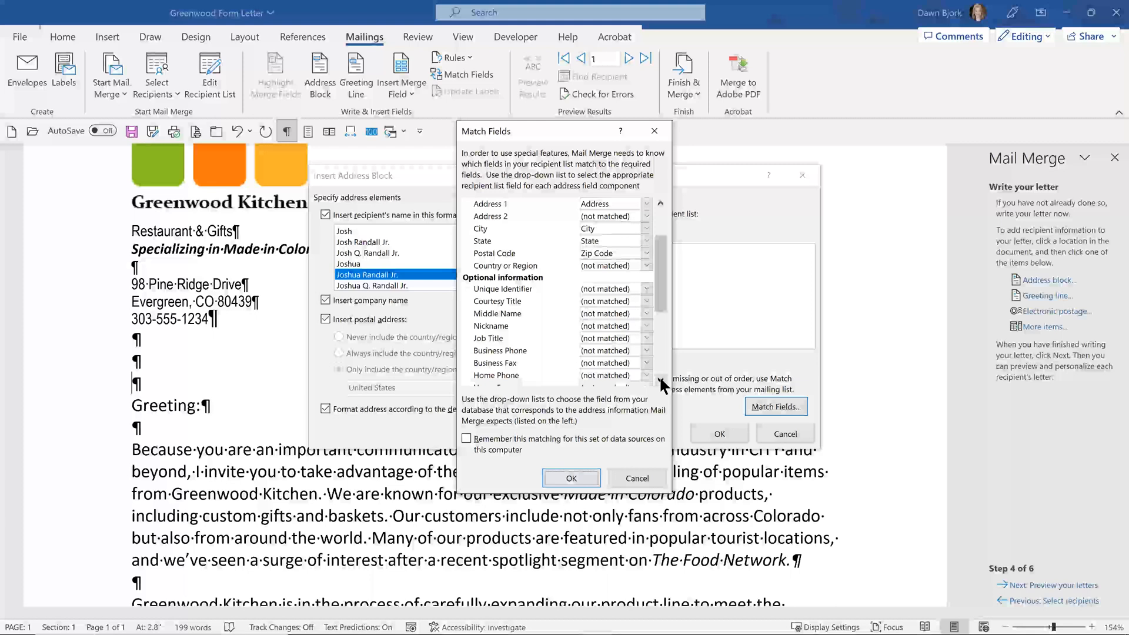
{"action": "left_click", "coordinate": [659, 378]}
{"action": "left_click", "coordinate": [659, 378]}
{"action": "left_click_drag", "start_coordinate": [662, 302], "coordinate": [666, 263]}
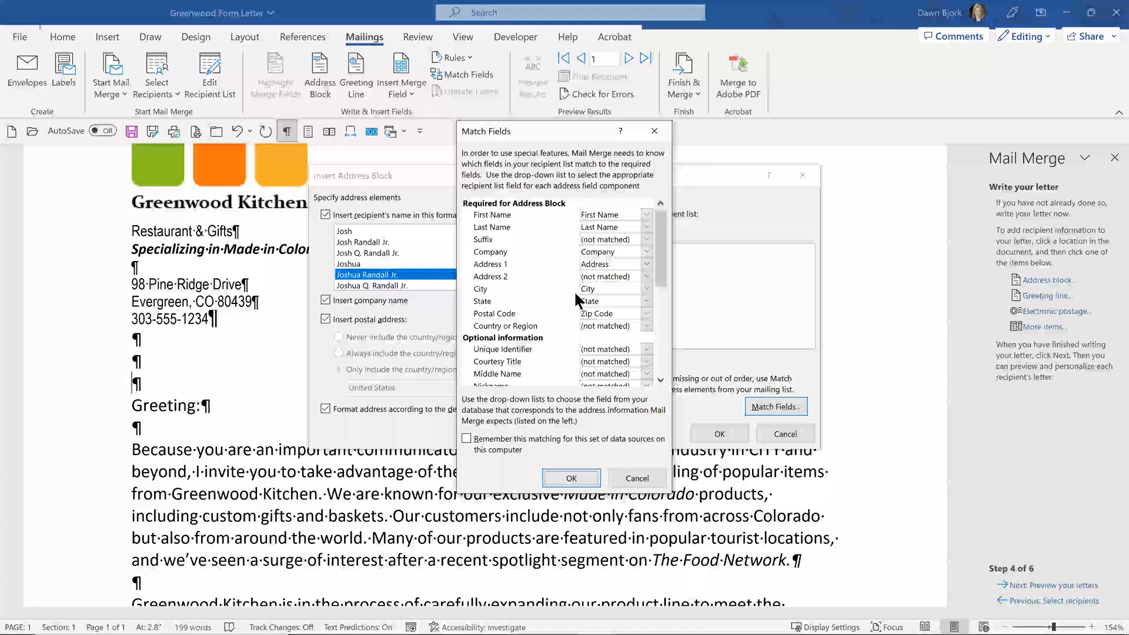
{"action": "left_click", "coordinate": [635, 478]}
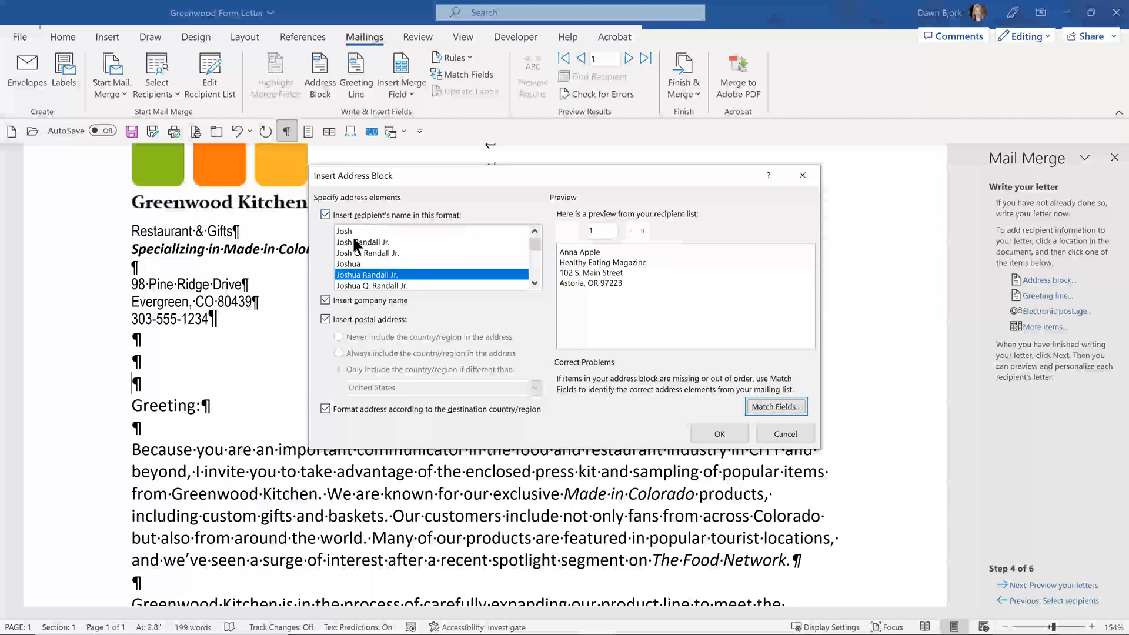
Try out the company name option and several individual and couple name formats in the address block preview
{"action": "left_click", "coordinate": [323, 298]}
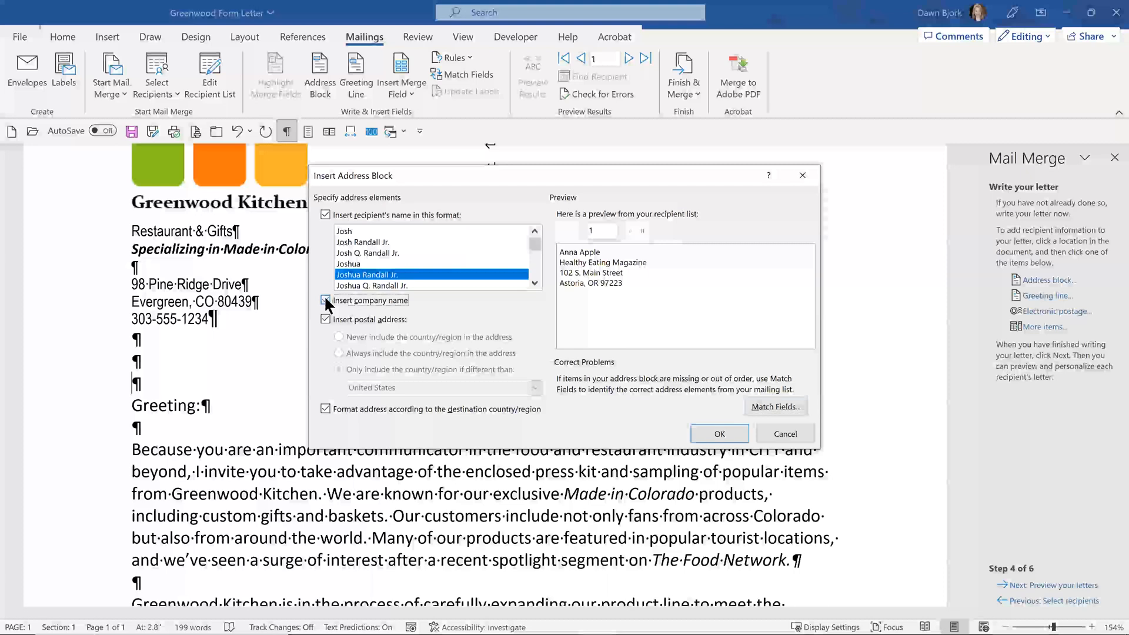
{"action": "left_click", "coordinate": [325, 299]}
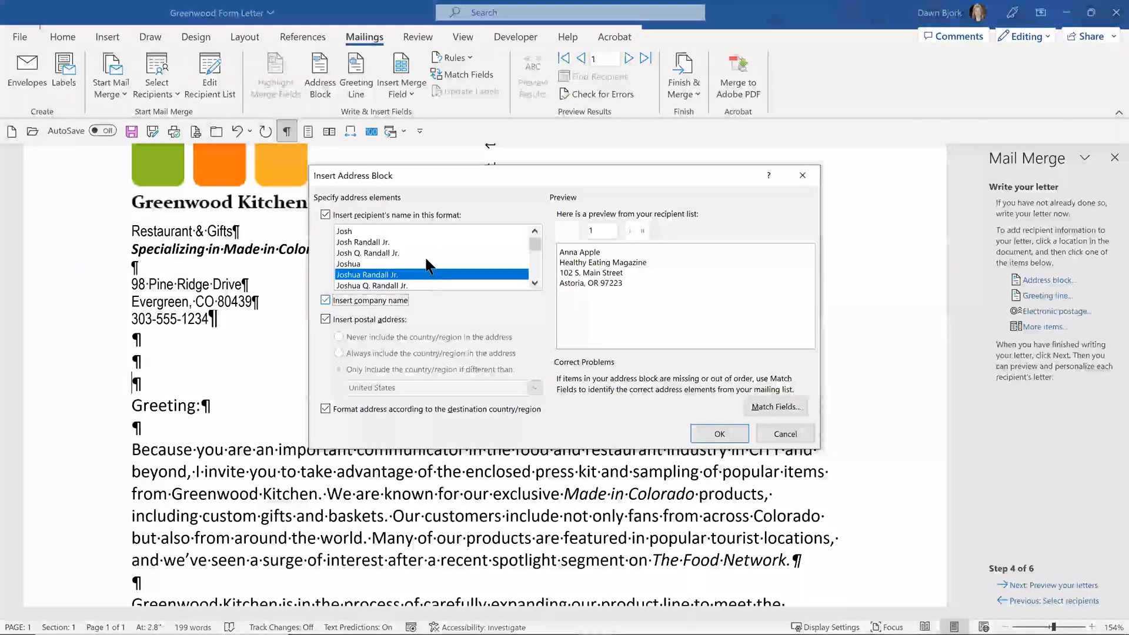
{"action": "left_click", "coordinate": [360, 232]}
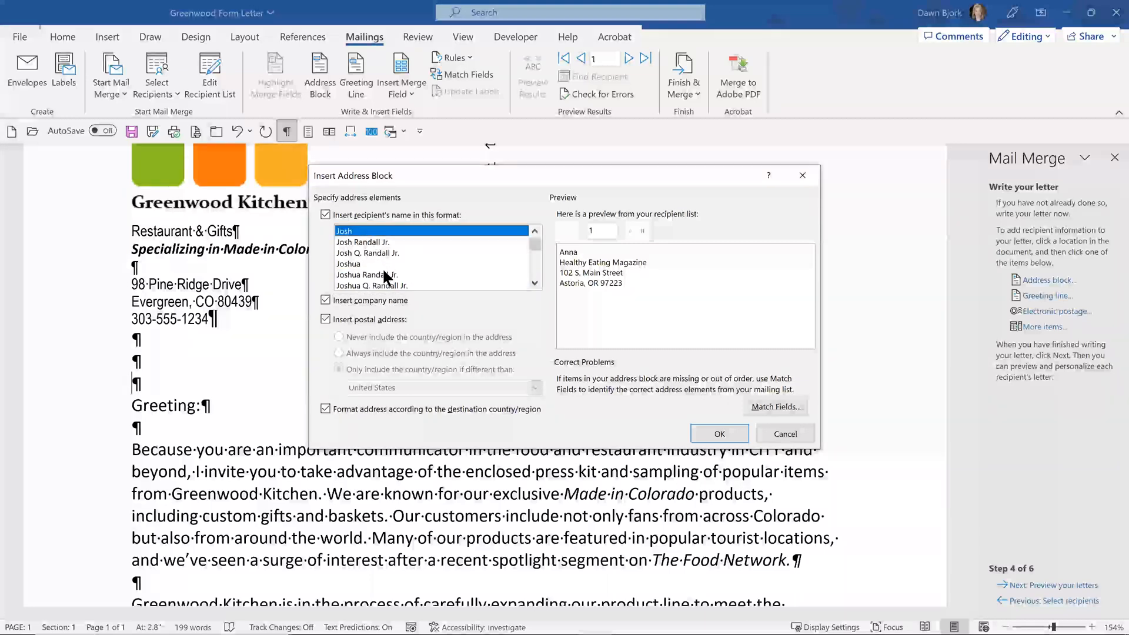
{"action": "left_click_drag", "start_coordinate": [534, 244], "coordinate": [535, 273]}
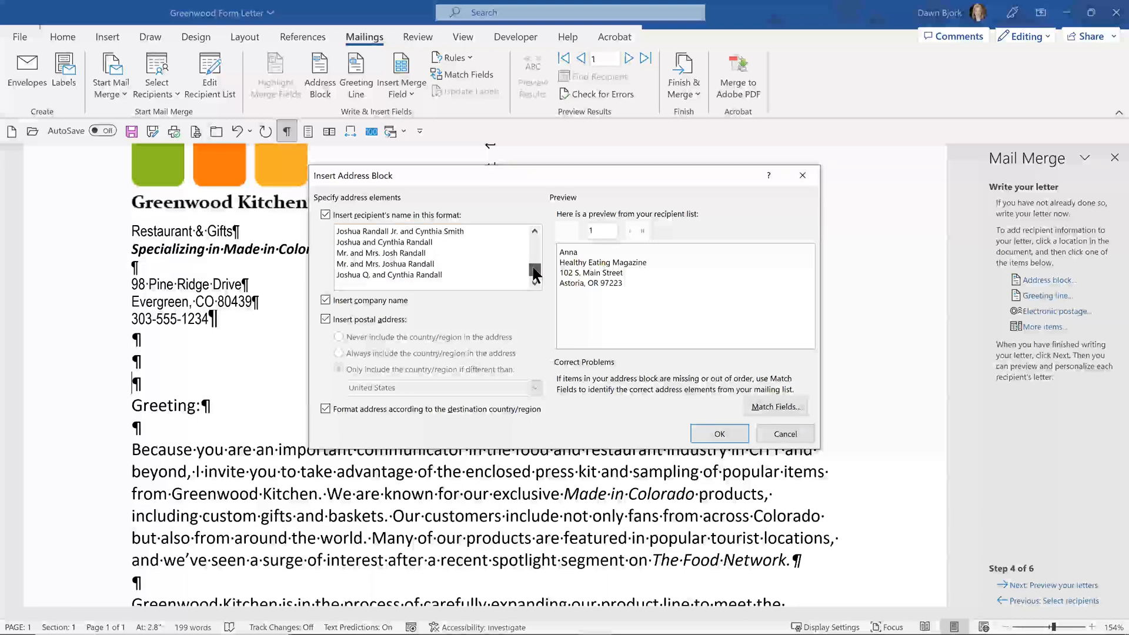
{"action": "left_click", "coordinate": [418, 253]}
{"action": "left_click", "coordinate": [415, 264]}
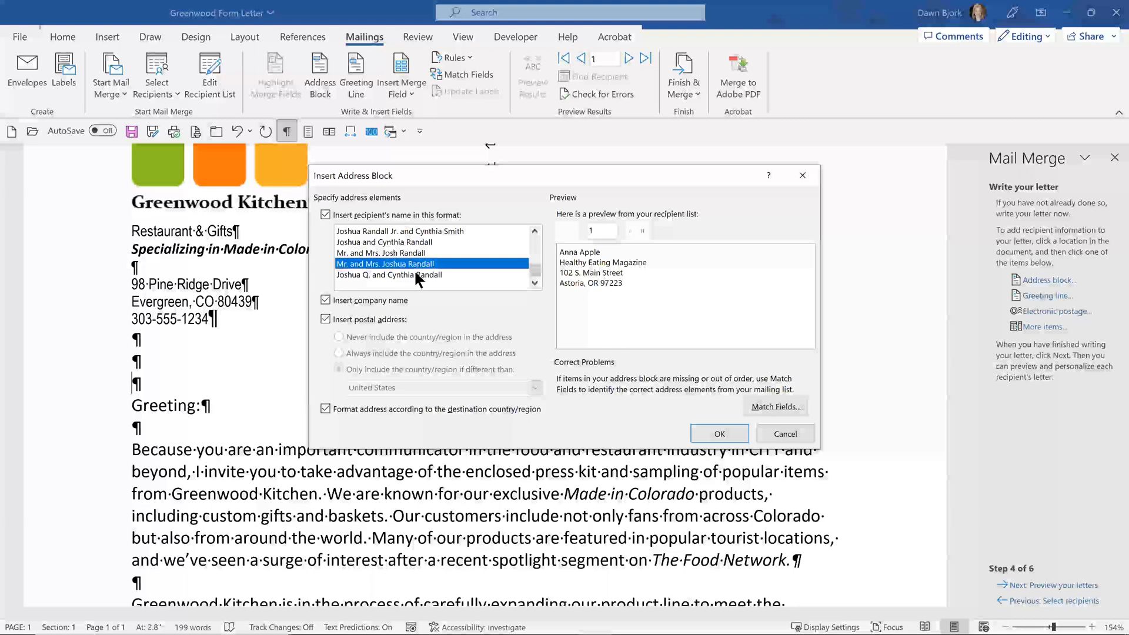
{"action": "left_click", "coordinate": [414, 273]}
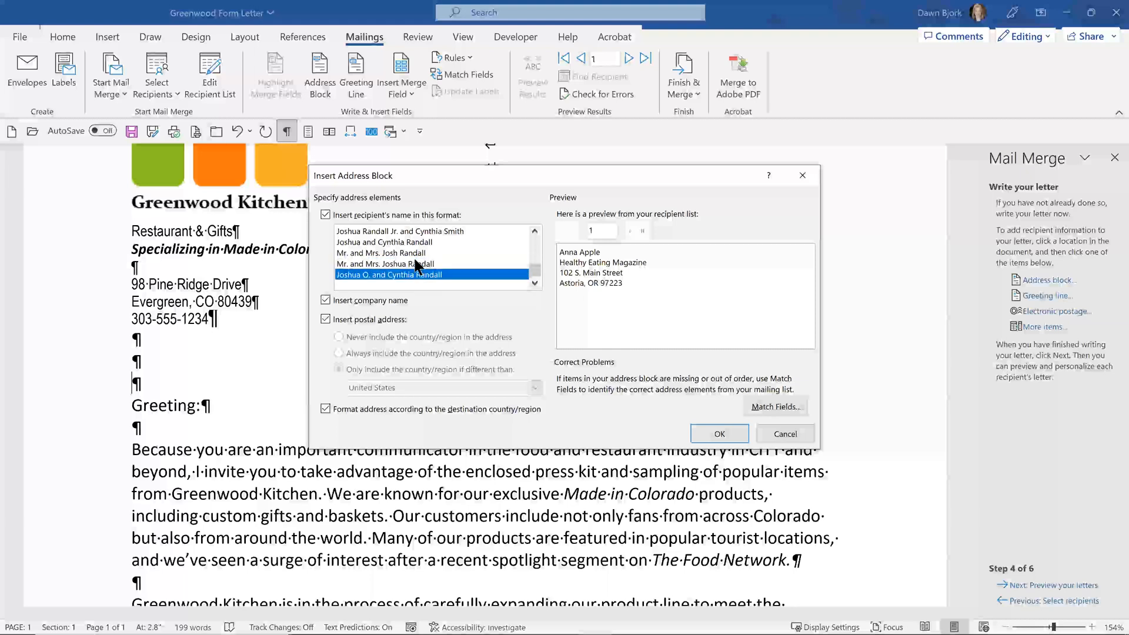
{"action": "left_click", "coordinate": [535, 232]}
{"action": "left_click", "coordinate": [535, 231]}
{"action": "left_click", "coordinate": [535, 232]}
{"action": "left_click", "coordinate": [535, 232]}
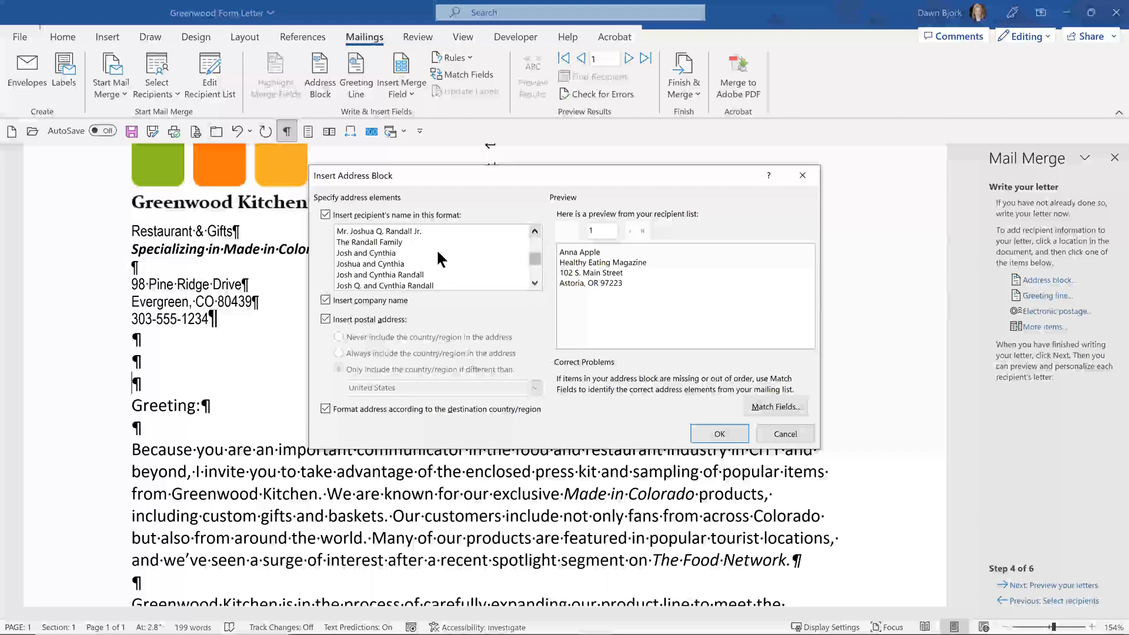
{"action": "left_click", "coordinate": [535, 232]}
{"action": "left_click", "coordinate": [535, 232]}
{"action": "left_click", "coordinate": [535, 231]}
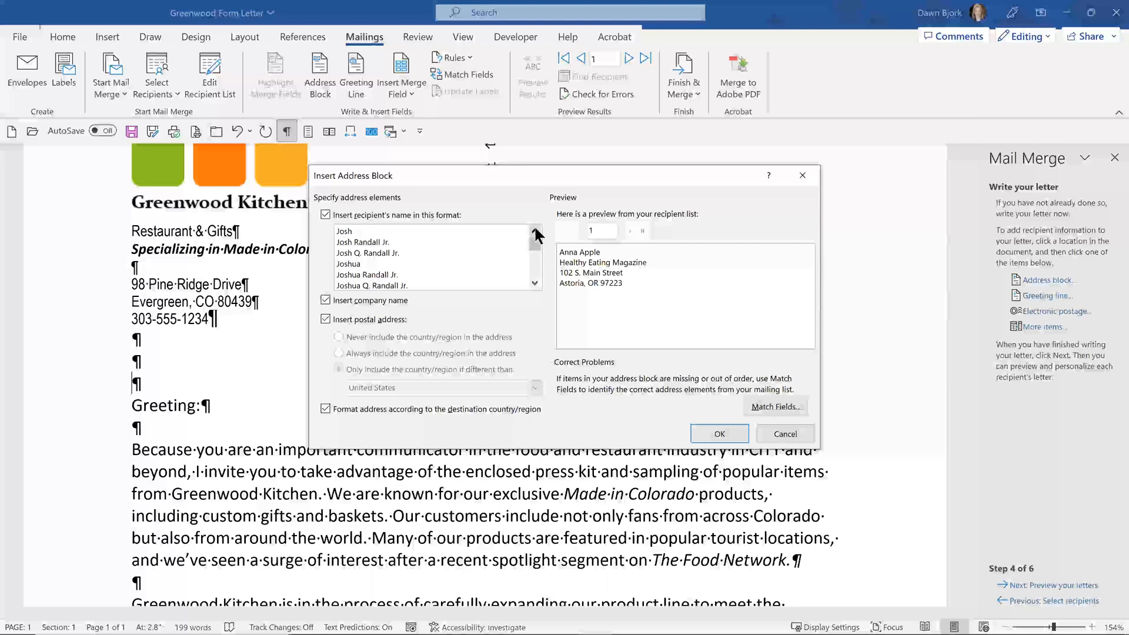
Insert the address block with the full first name, last name and suffix format, and add a blank line below it
{"action": "left_click", "coordinate": [391, 273]}
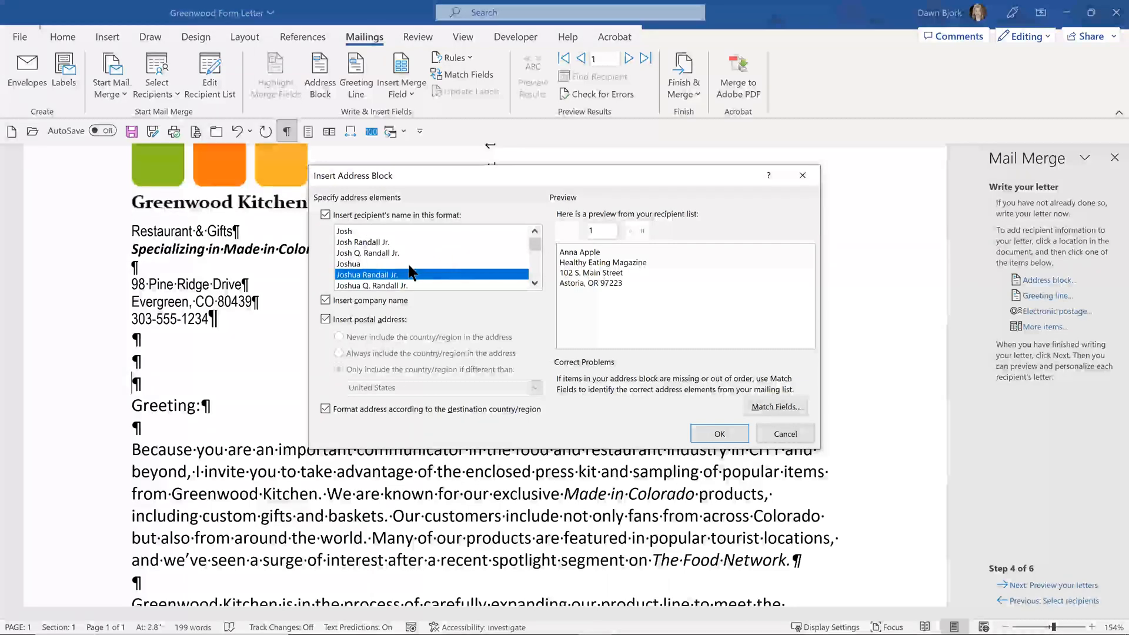
{"action": "left_click", "coordinate": [715, 432]}
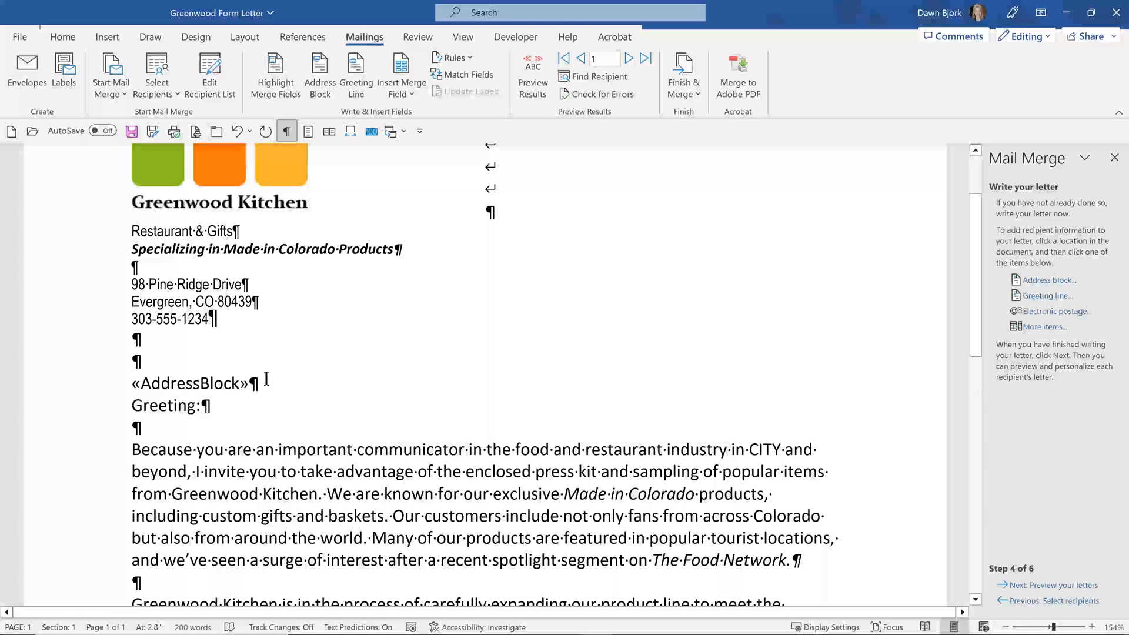
{"action": "key", "text": "Return"}
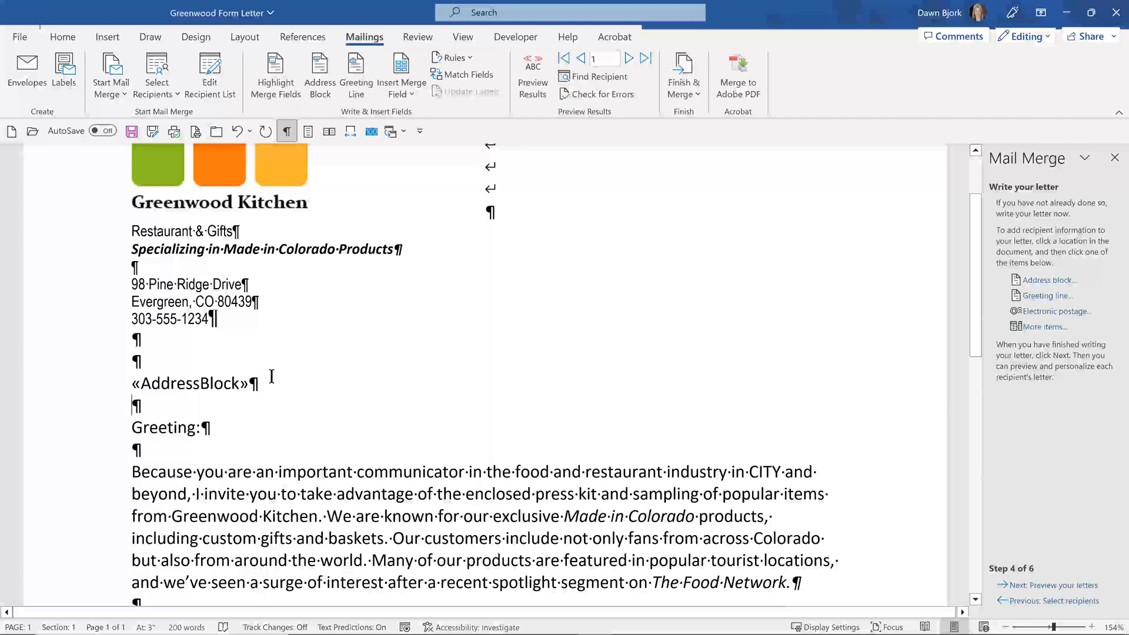
Open the greeting line settings for the "Greeting:" line and review the salutation, punctuation and invalid-name options
{"action": "left_click", "coordinate": [111, 433]}
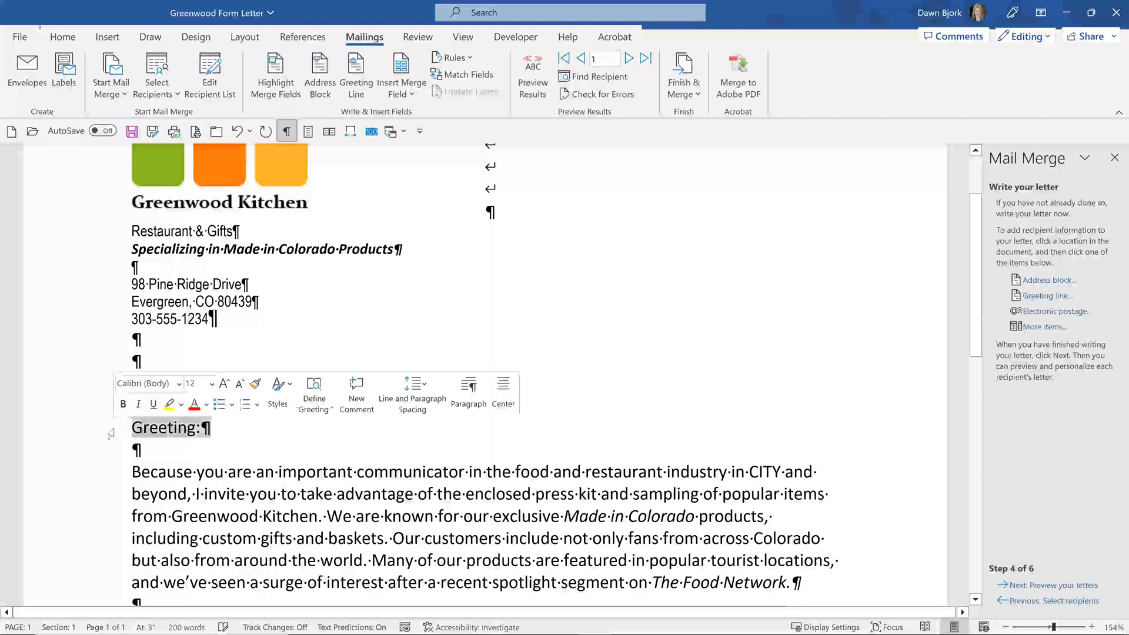
{"action": "left_click", "coordinate": [1050, 296]}
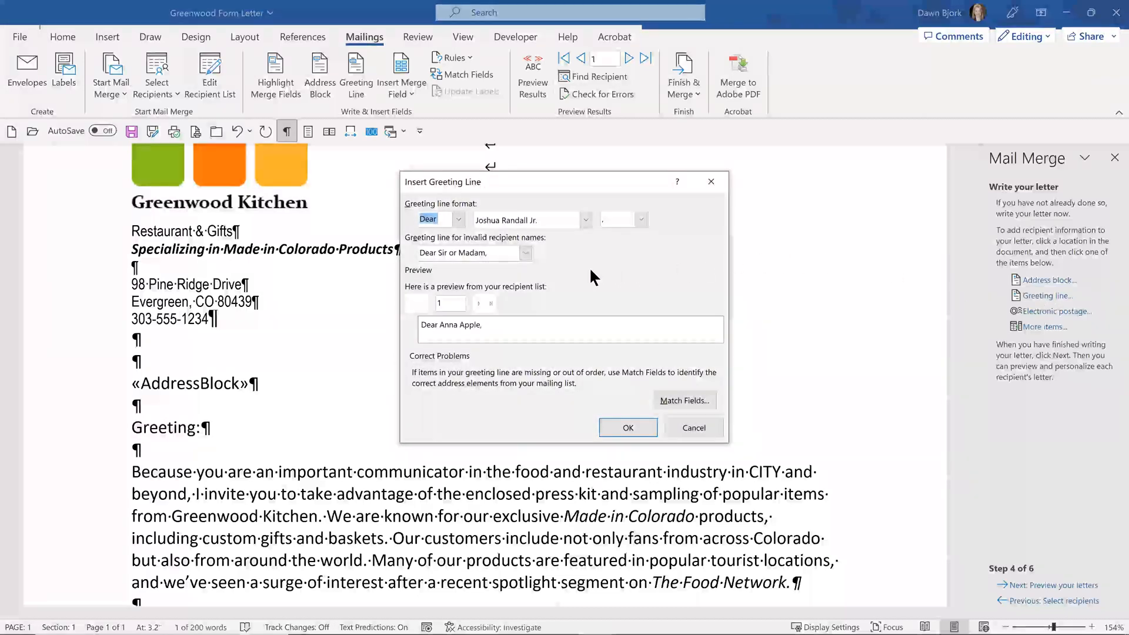
{"action": "left_click", "coordinate": [459, 217]}
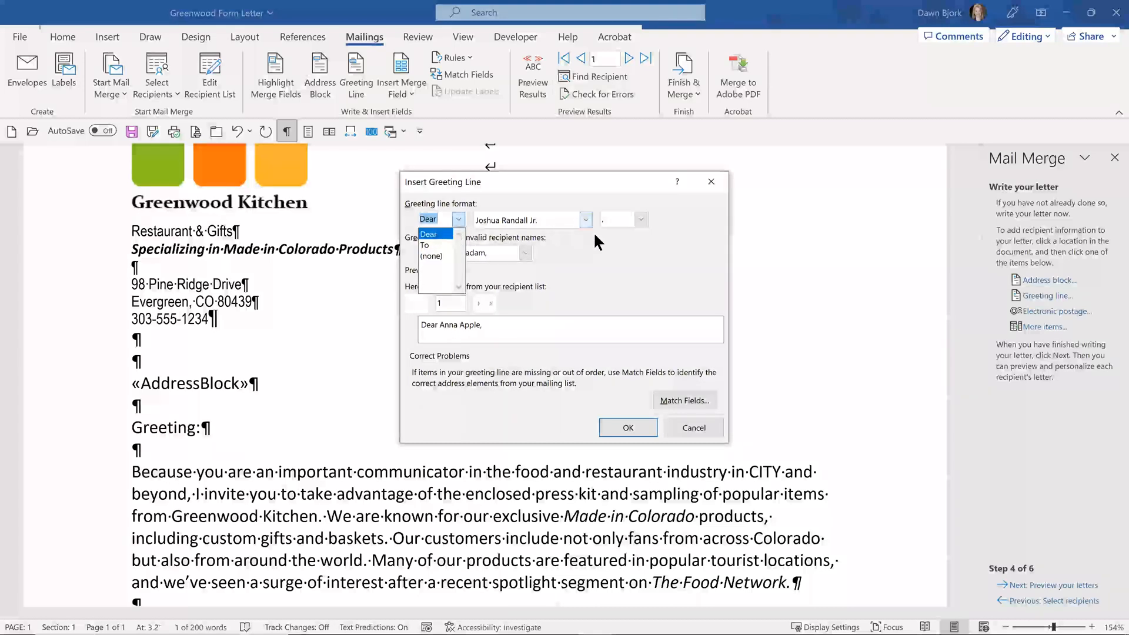
{"action": "left_click", "coordinate": [626, 247]}
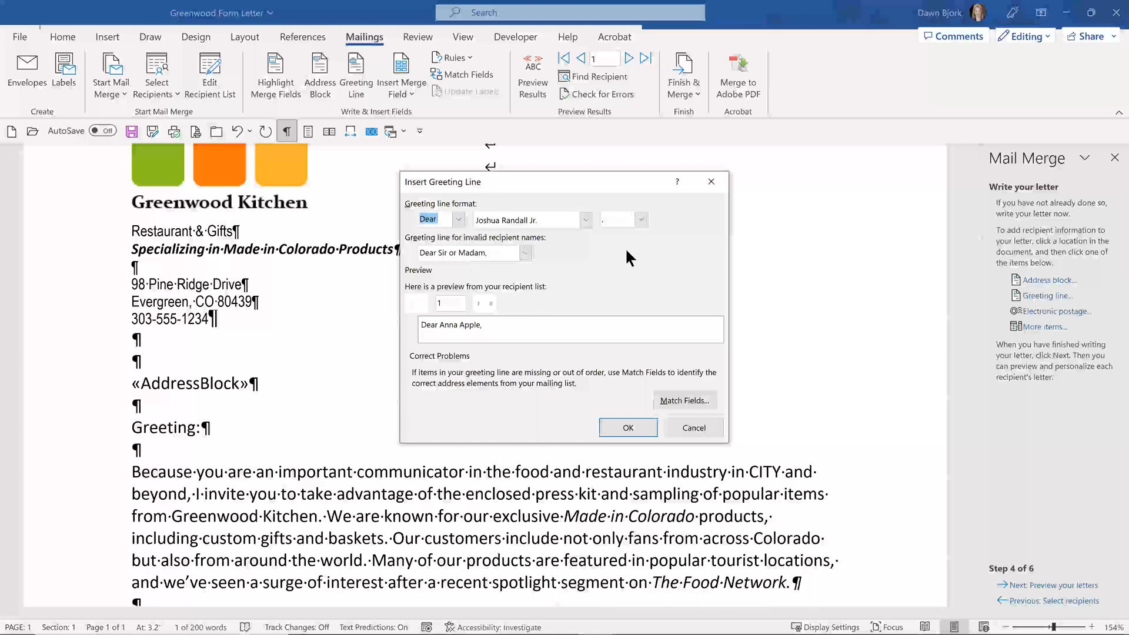
{"action": "left_click", "coordinate": [640, 220]}
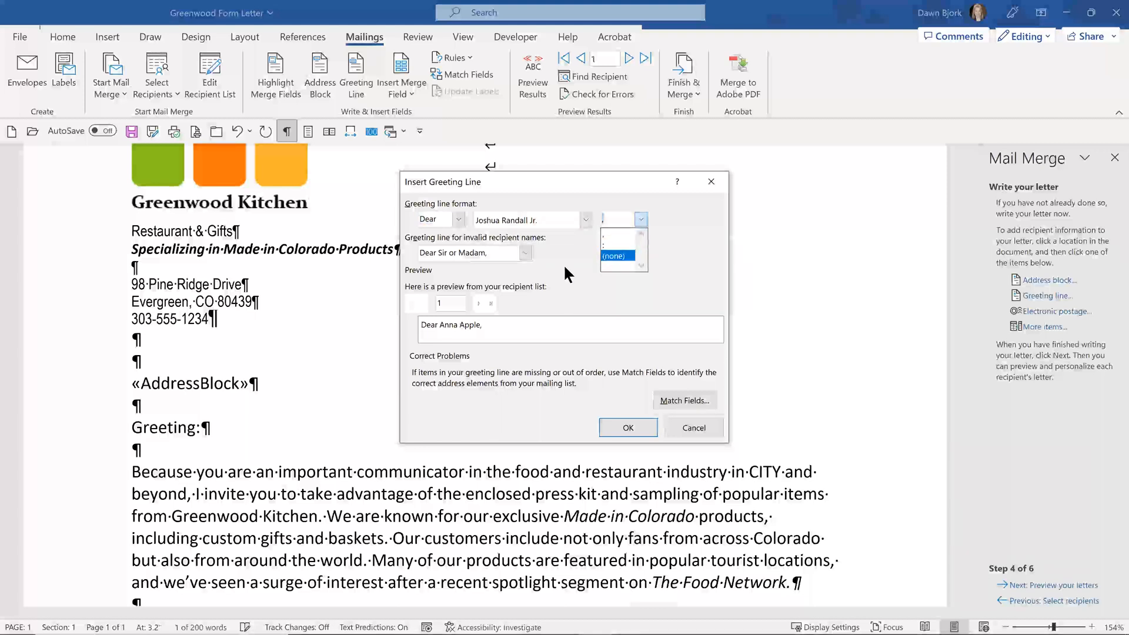
{"action": "left_click", "coordinate": [546, 267]}
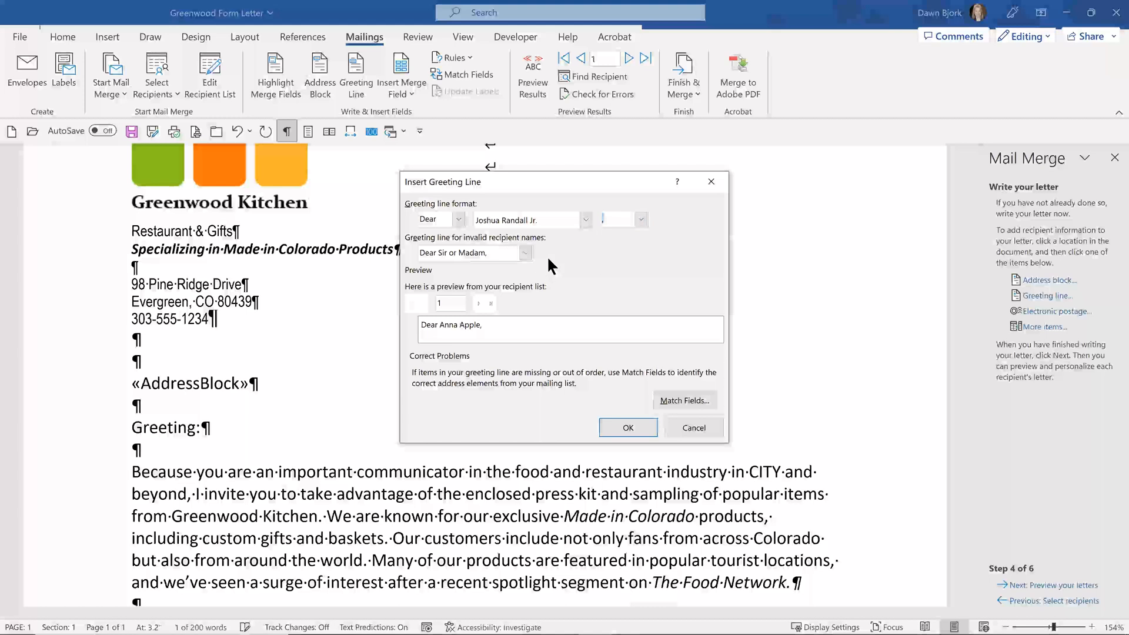
{"action": "left_click", "coordinate": [525, 254]}
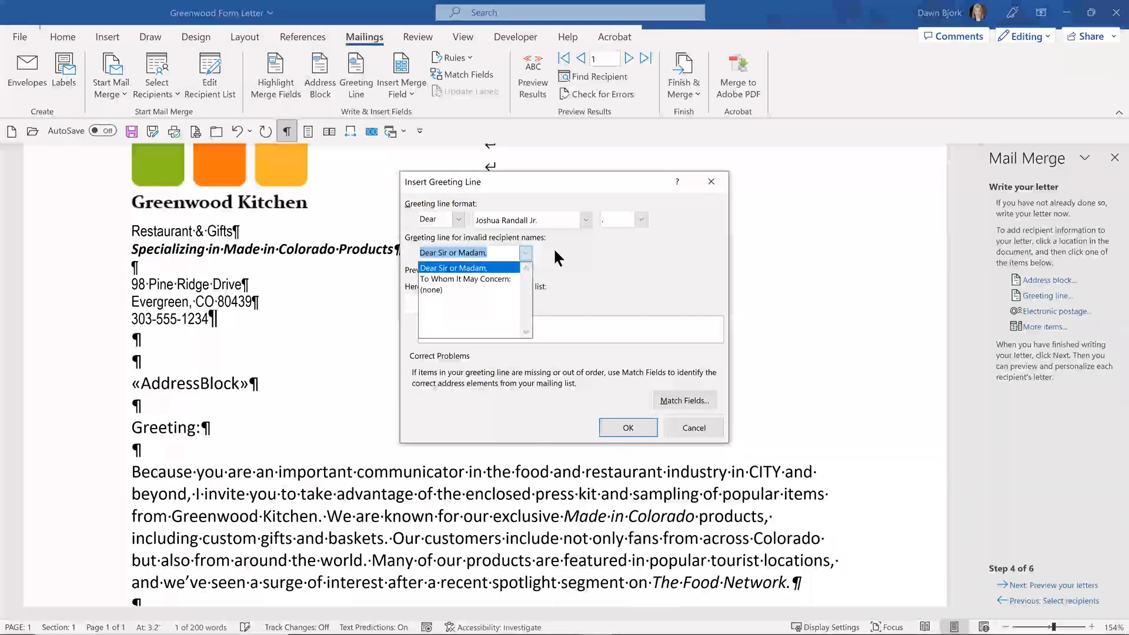
{"action": "left_click", "coordinate": [555, 251]}
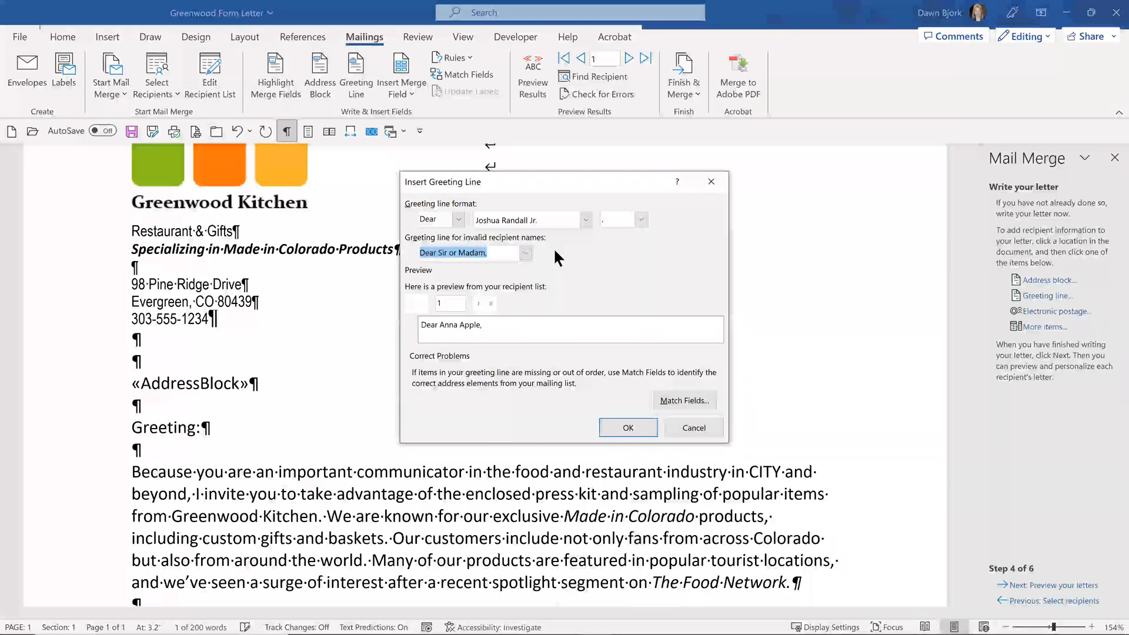
Insert a "Dear" greeting line using the short first-name-only format, and delete the leftover "Greeting:" placeholder
{"action": "left_click", "coordinate": [584, 219]}
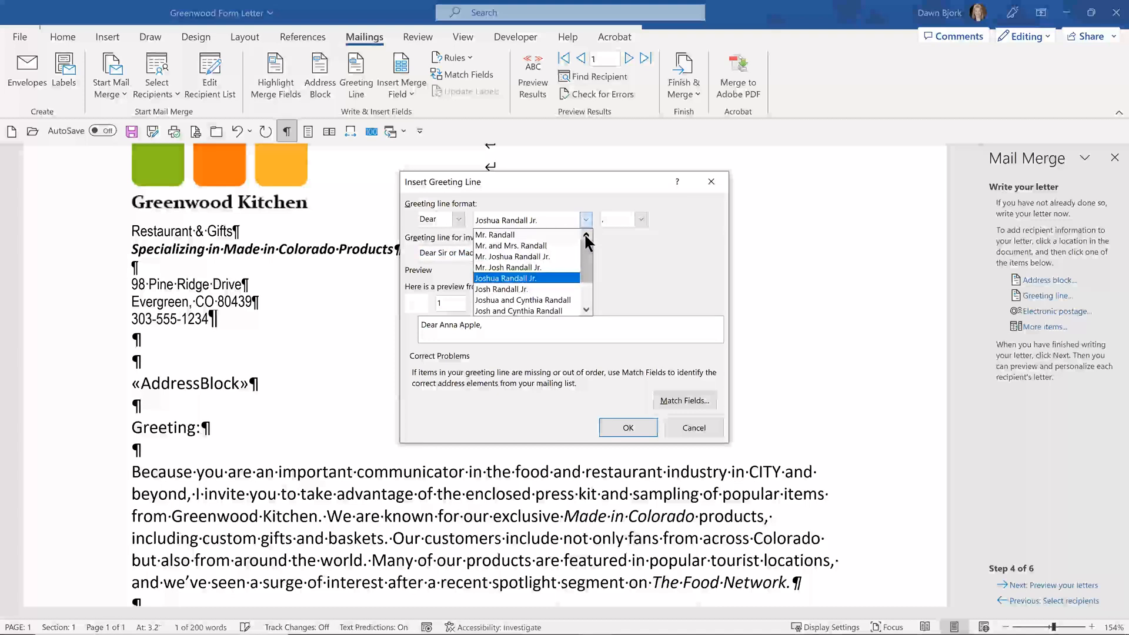
{"action": "left_click_drag", "start_coordinate": [584, 252], "coordinate": [544, 294]}
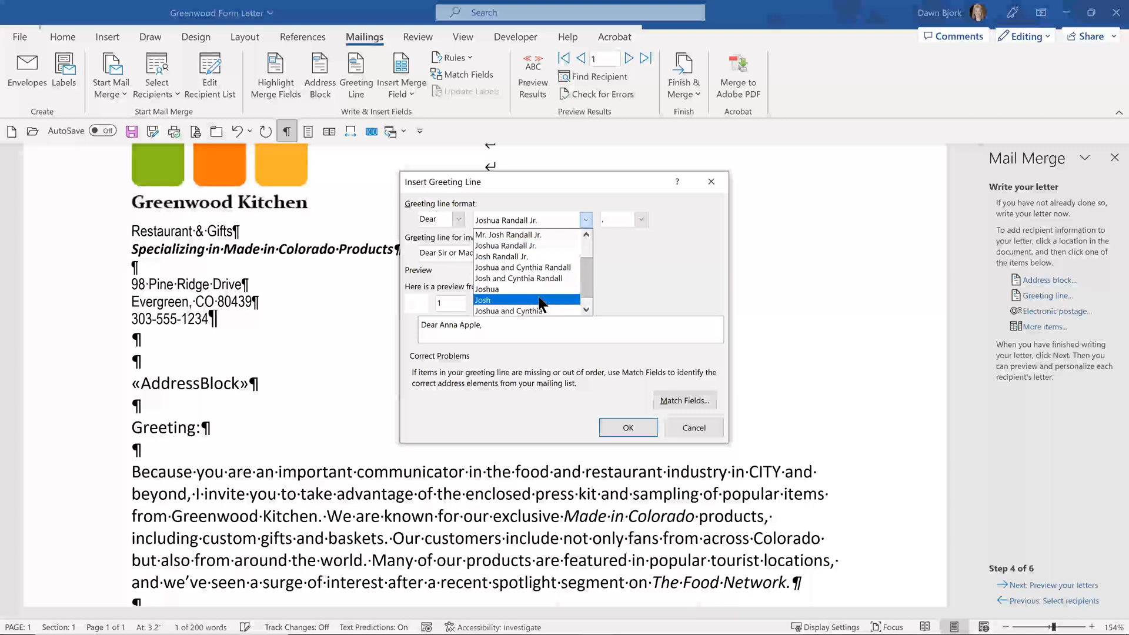
{"action": "left_click", "coordinate": [538, 299]}
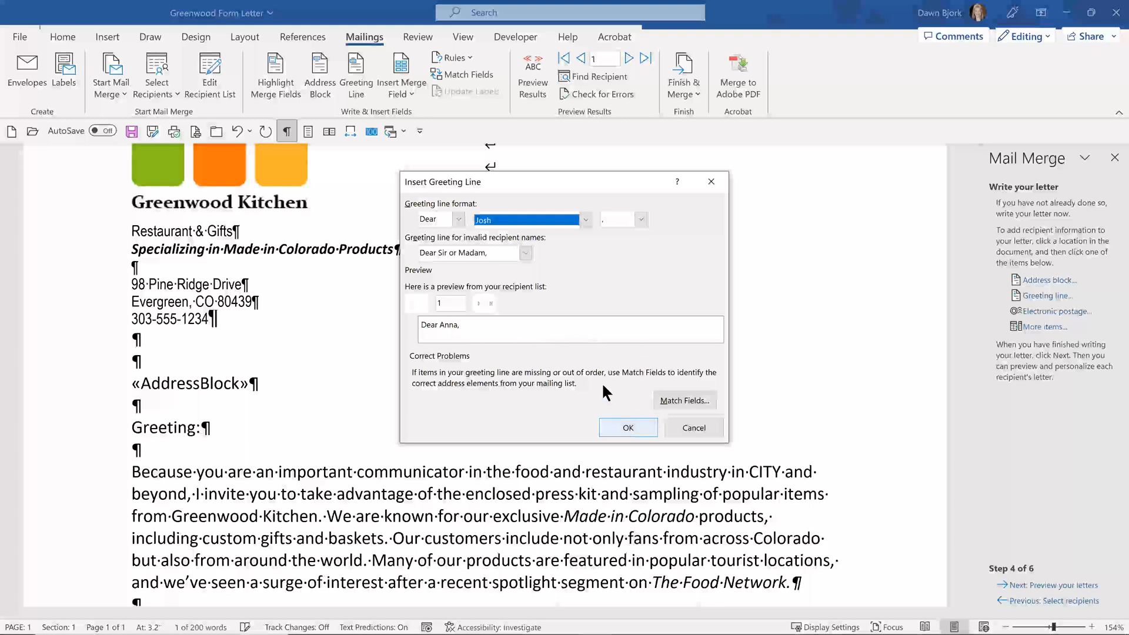
{"action": "left_click", "coordinate": [626, 424]}
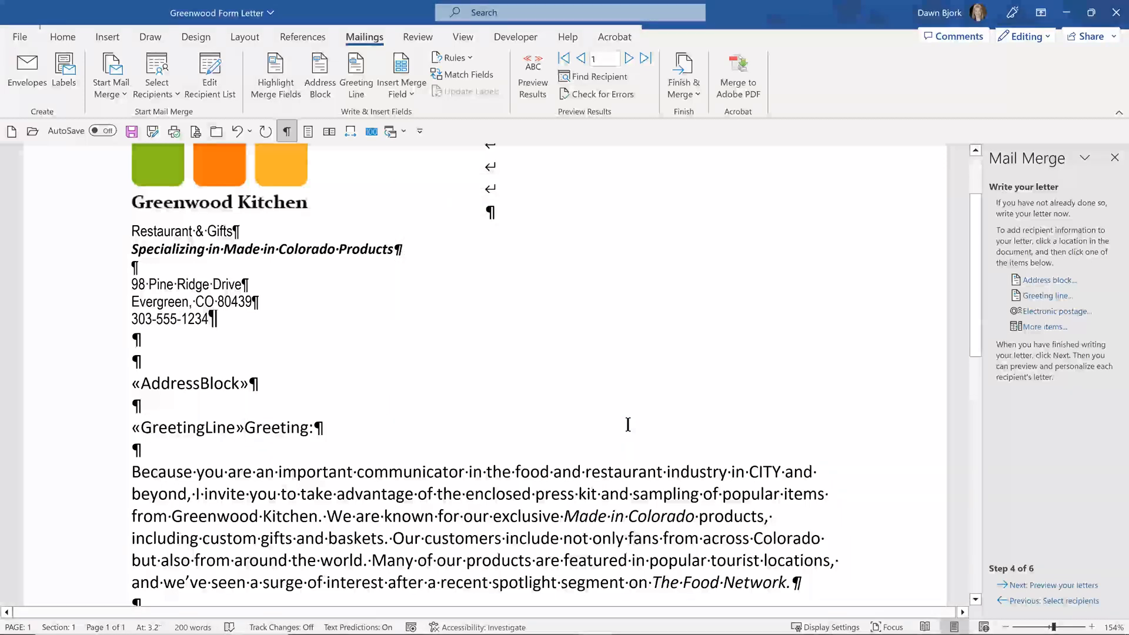
{"action": "key", "text": "shift+End"}
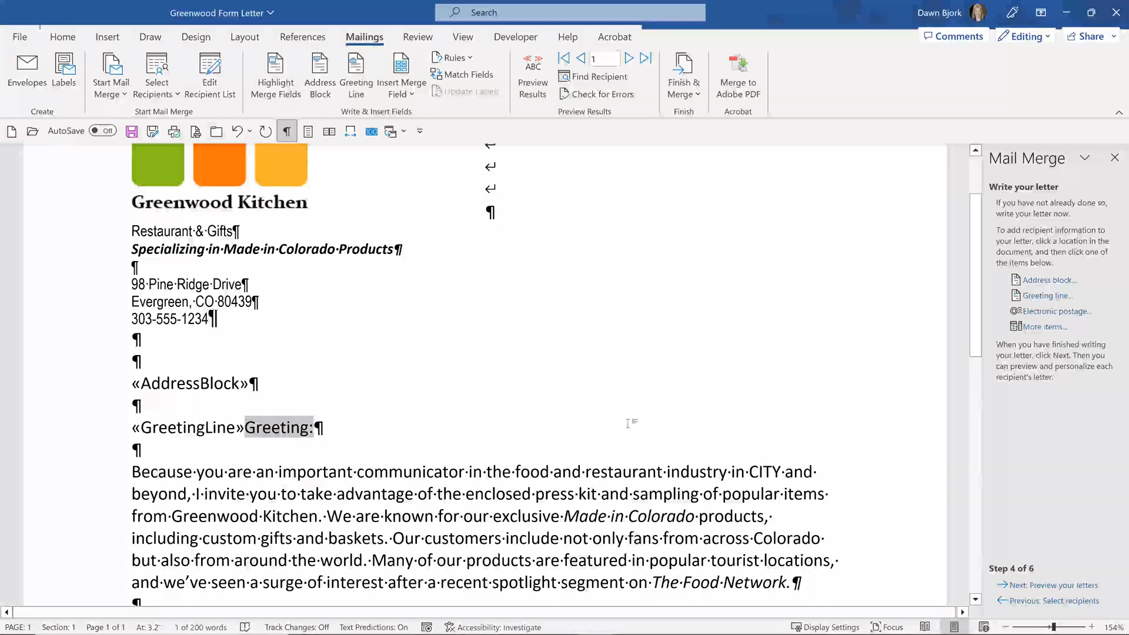
{"action": "key", "text": "Delete"}
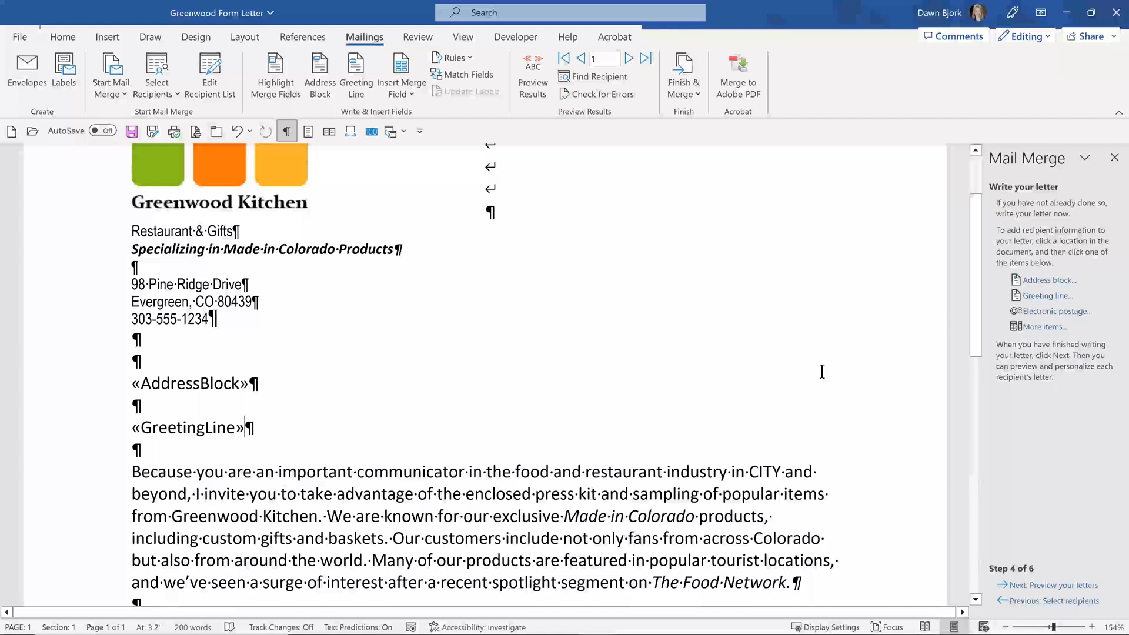
Preview the first recipient's merged letter and return to the letter-writing stage
{"action": "scroll", "coordinate": [822, 372], "scroll_direction": "down", "scroll_amount": 1}
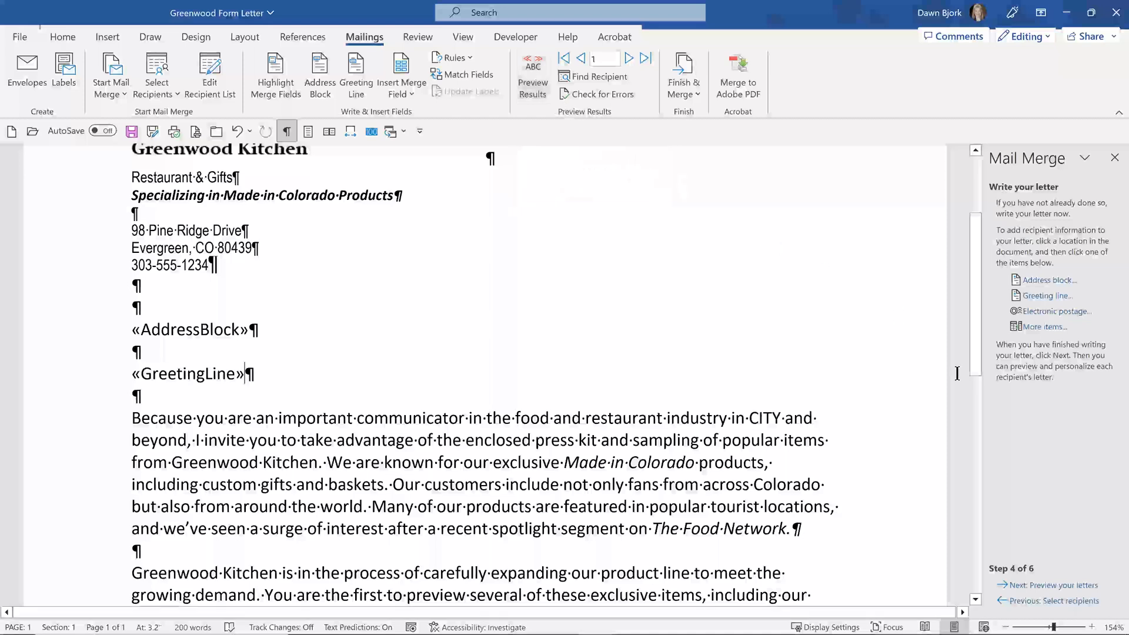
{"action": "left_click", "coordinate": [1070, 589]}
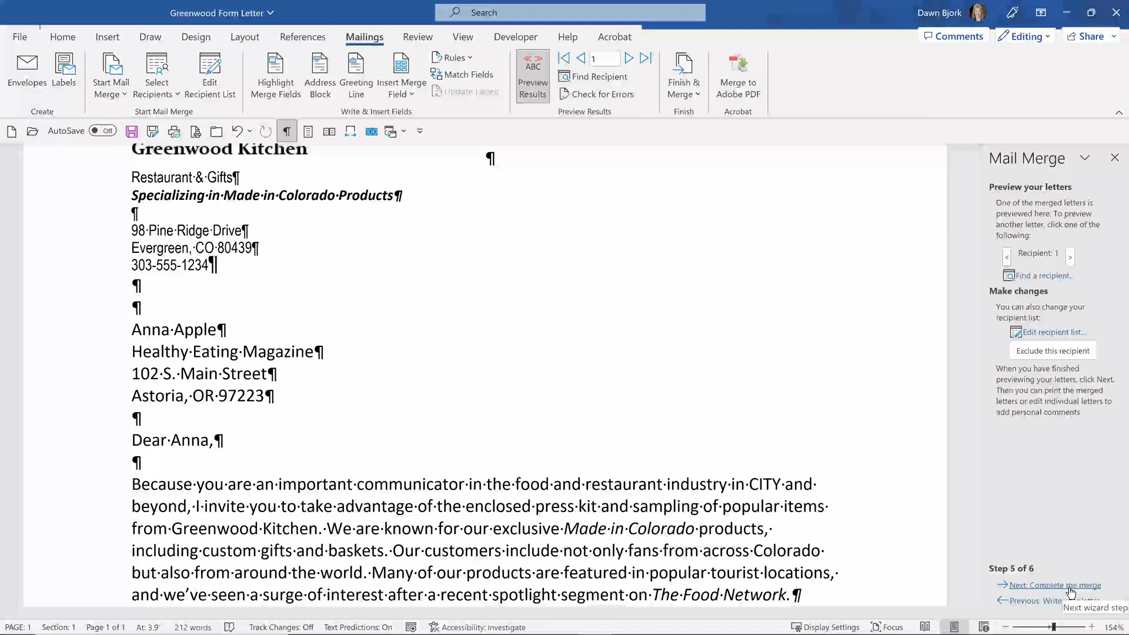
{"action": "left_click", "coordinate": [1043, 600]}
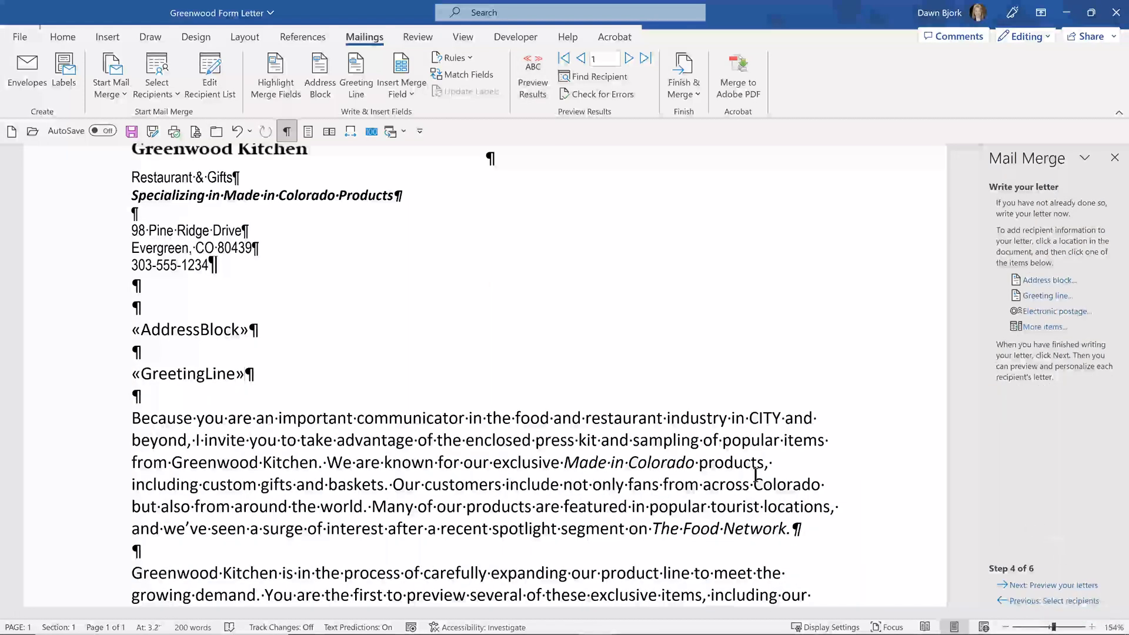
Replace the CITY placeholder in the first body paragraph with the City merge field
{"action": "double_click", "coordinate": [759, 415]}
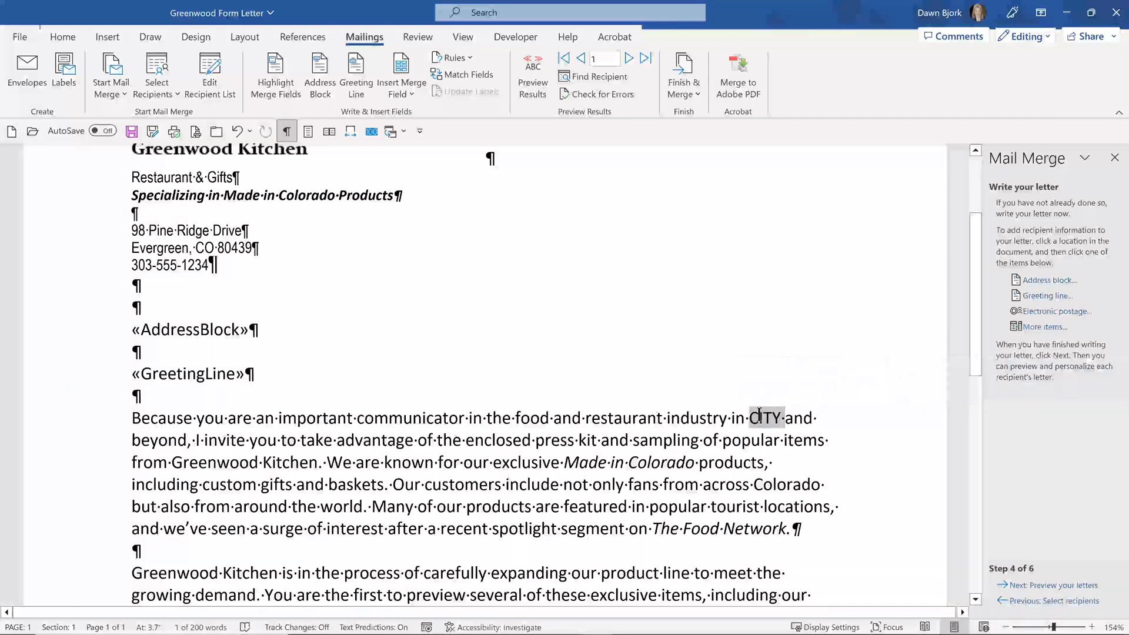
{"action": "key", "text": "Delete"}
{"action": "left_click", "coordinate": [1033, 328]}
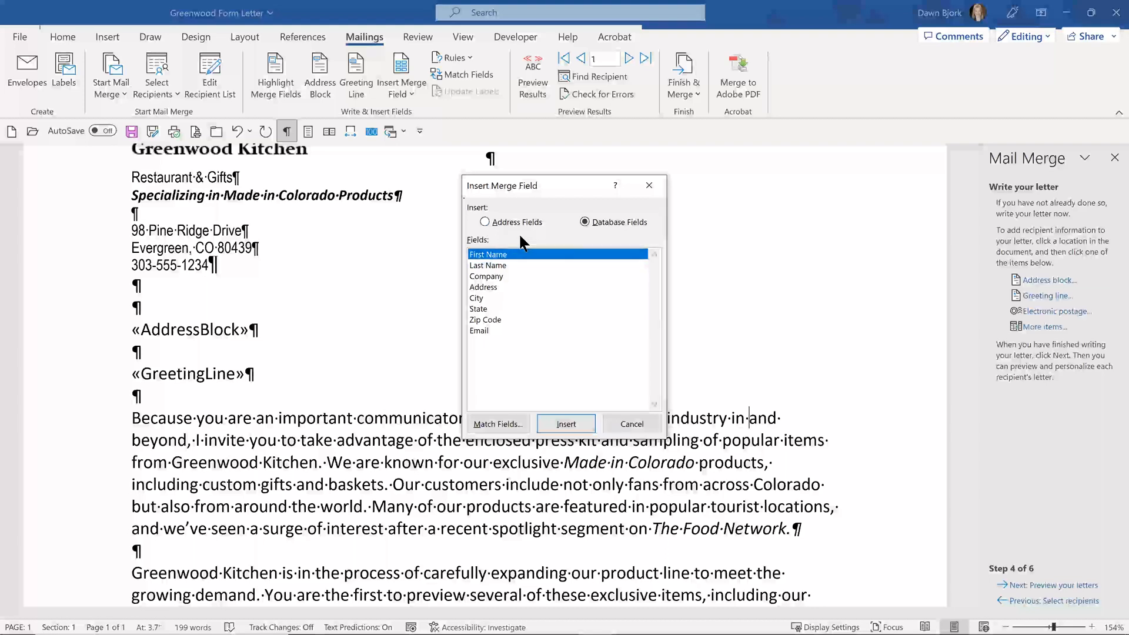
{"action": "left_click", "coordinate": [494, 298]}
{"action": "left_click", "coordinate": [571, 423]}
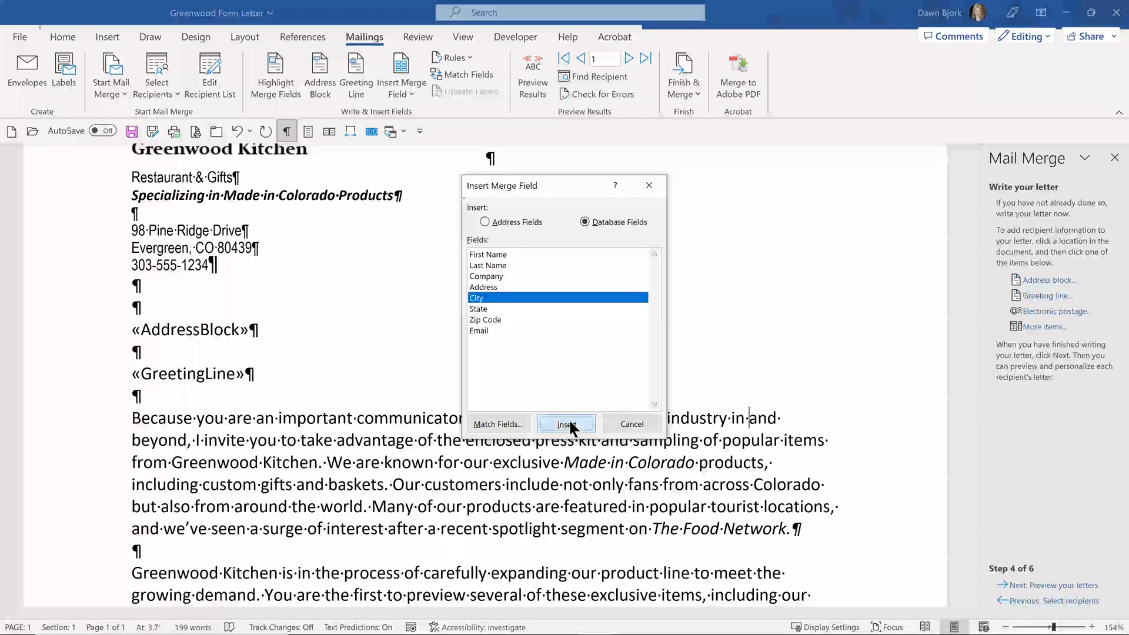
{"action": "left_click", "coordinate": [635, 424]}
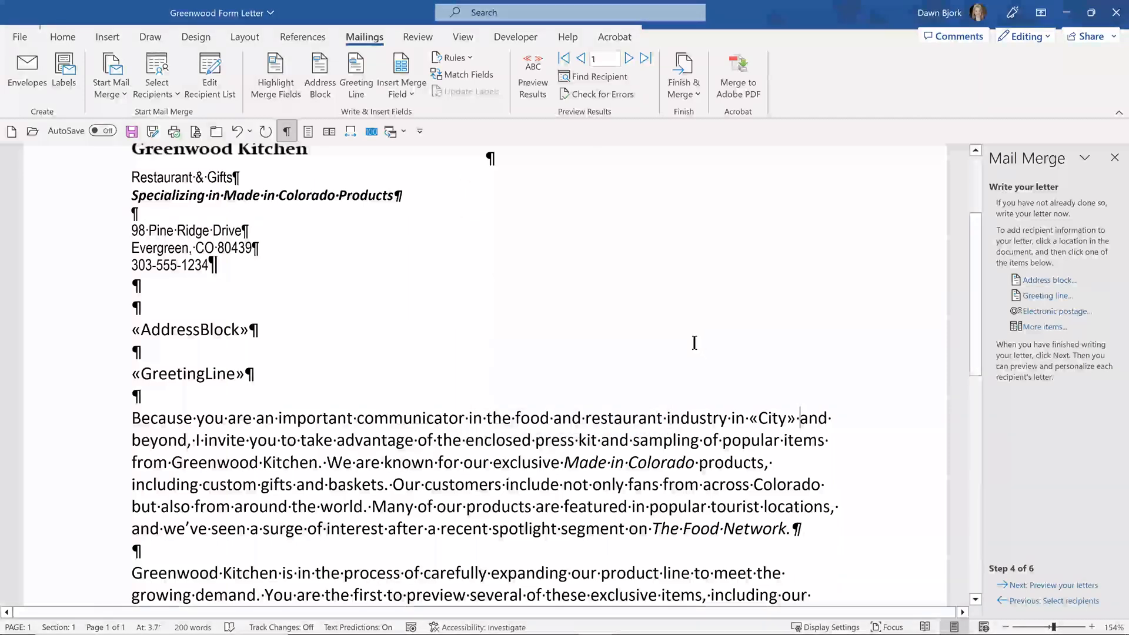
Proceed to the preview stage and check the merged letters for the first three recipients
{"action": "left_click", "coordinate": [1053, 585]}
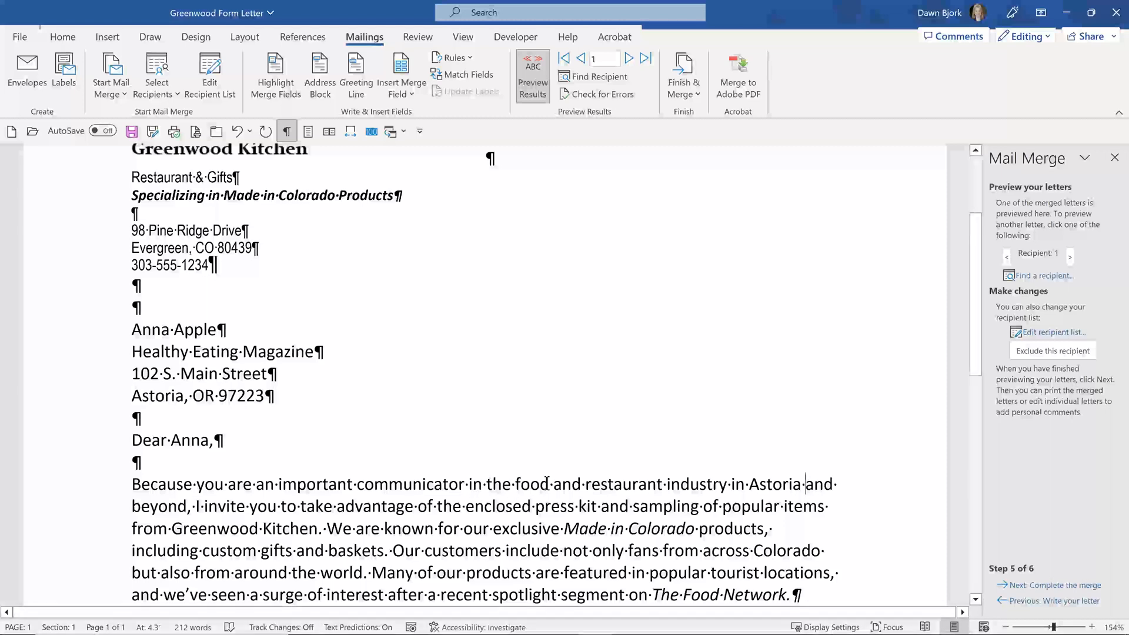
{"action": "left_click", "coordinate": [1068, 254]}
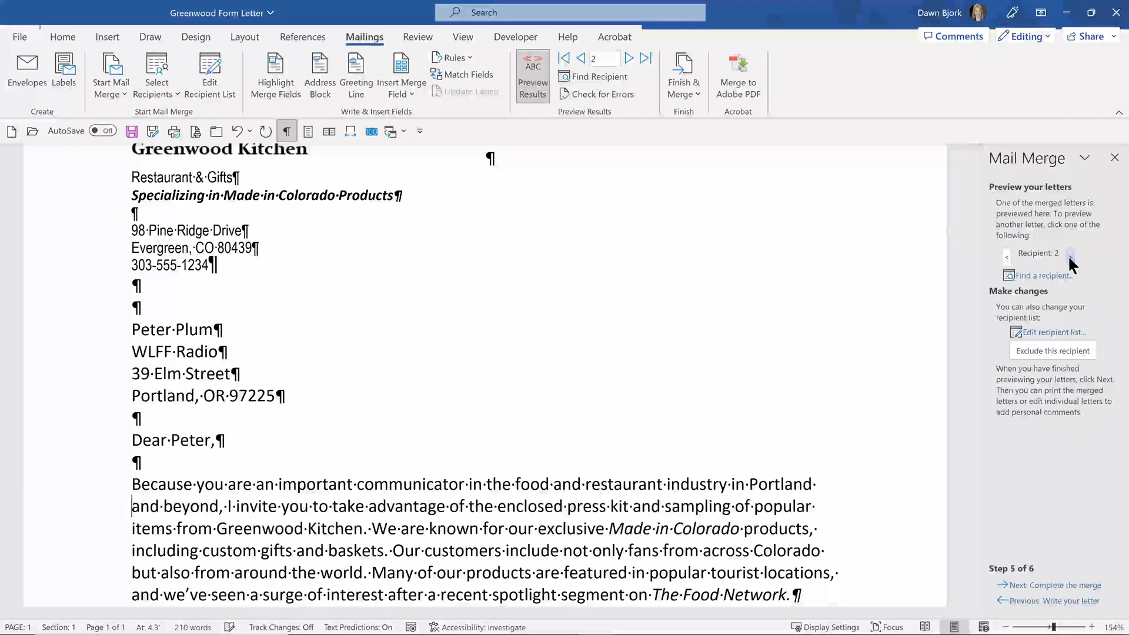
{"action": "left_click", "coordinate": [1068, 253]}
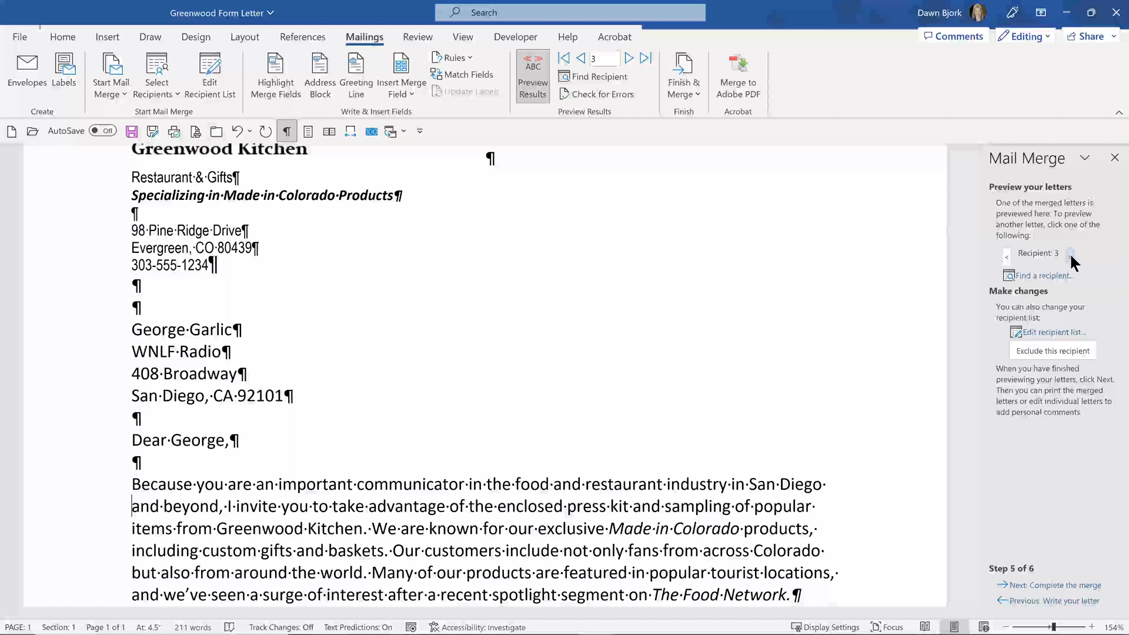
Preview the merged letters for recipients 4 through 6
{"action": "left_click", "coordinate": [1069, 253]}
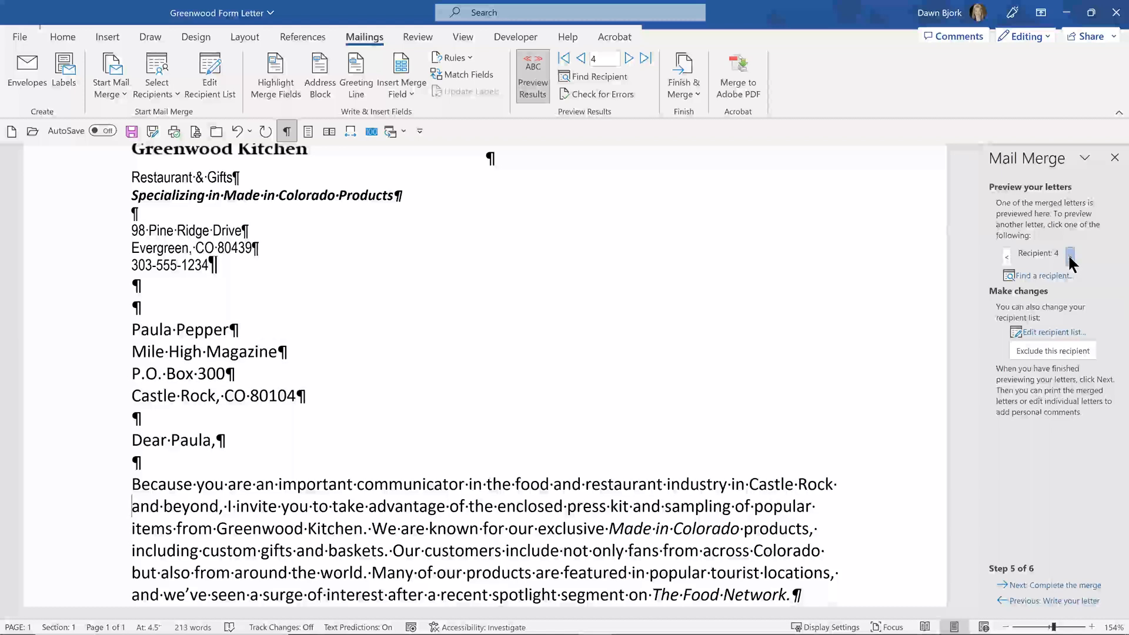
{"action": "left_click", "coordinate": [1068, 254]}
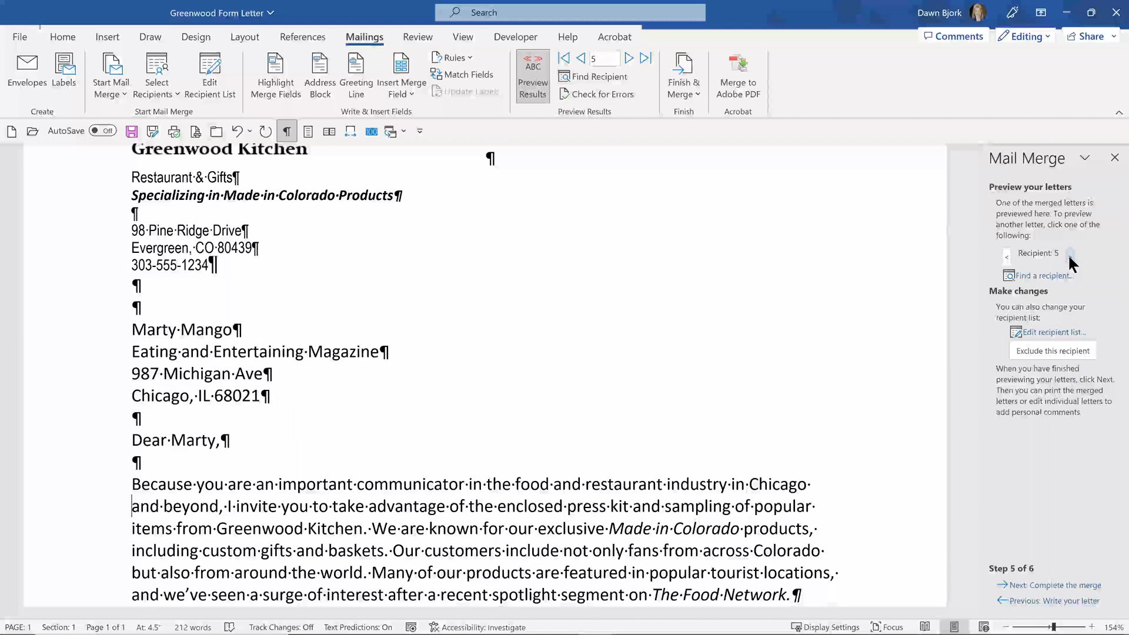
{"action": "left_click", "coordinate": [1069, 253]}
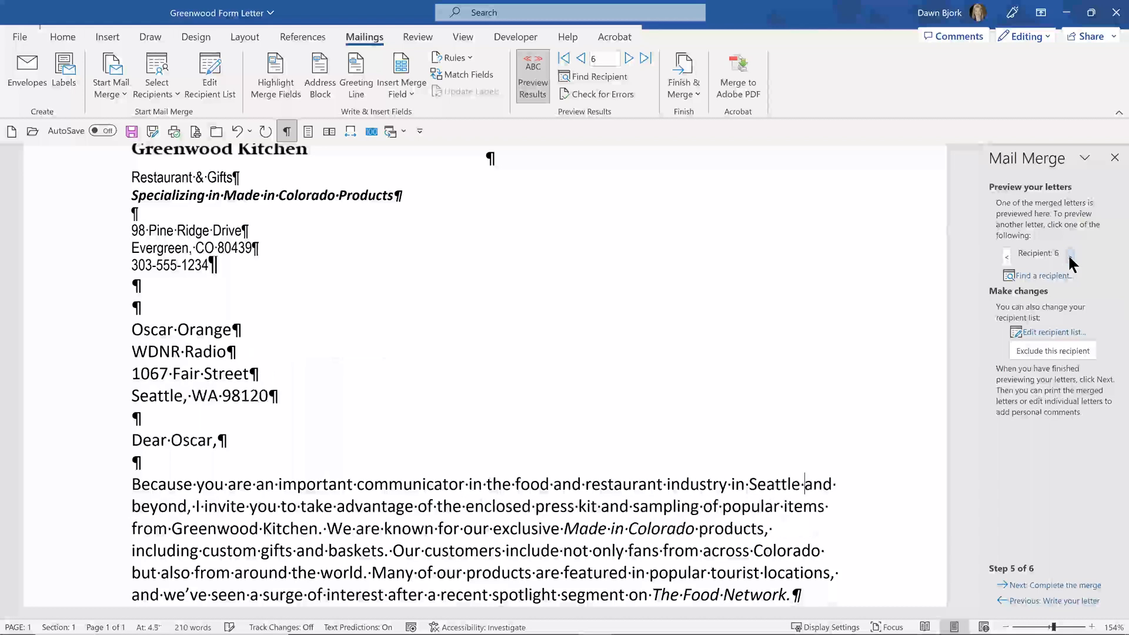
Sort the merge recipient list by Last Name and then by First Name, both ascending, and return to the letter preview
{"action": "left_click", "coordinate": [1049, 333]}
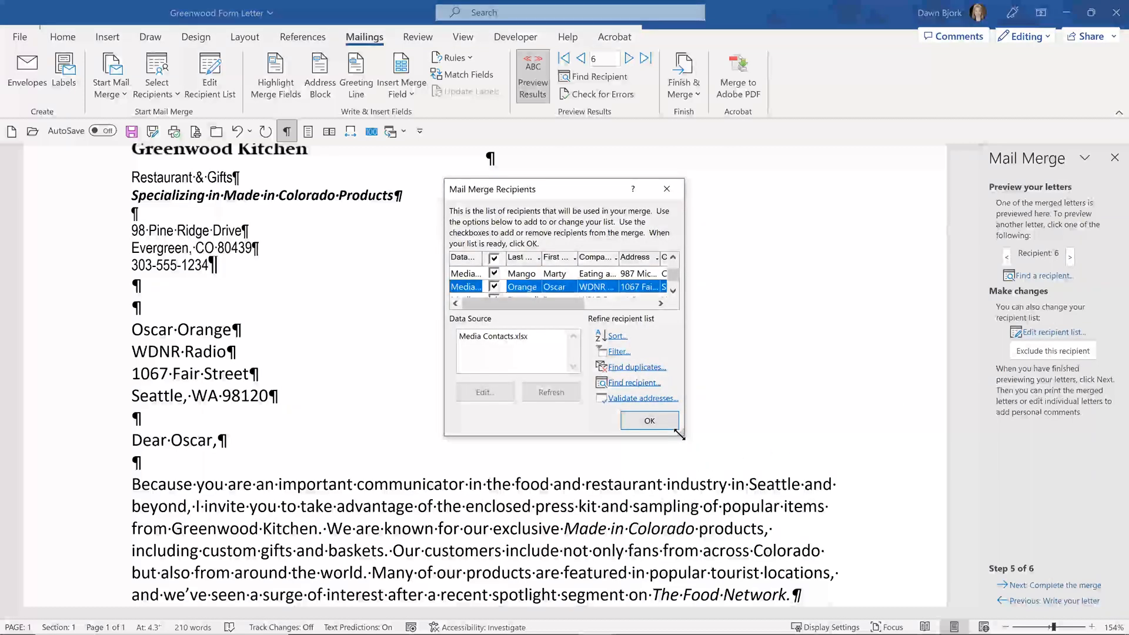
{"action": "left_click_drag", "start_coordinate": [679, 434], "coordinate": [844, 532]}
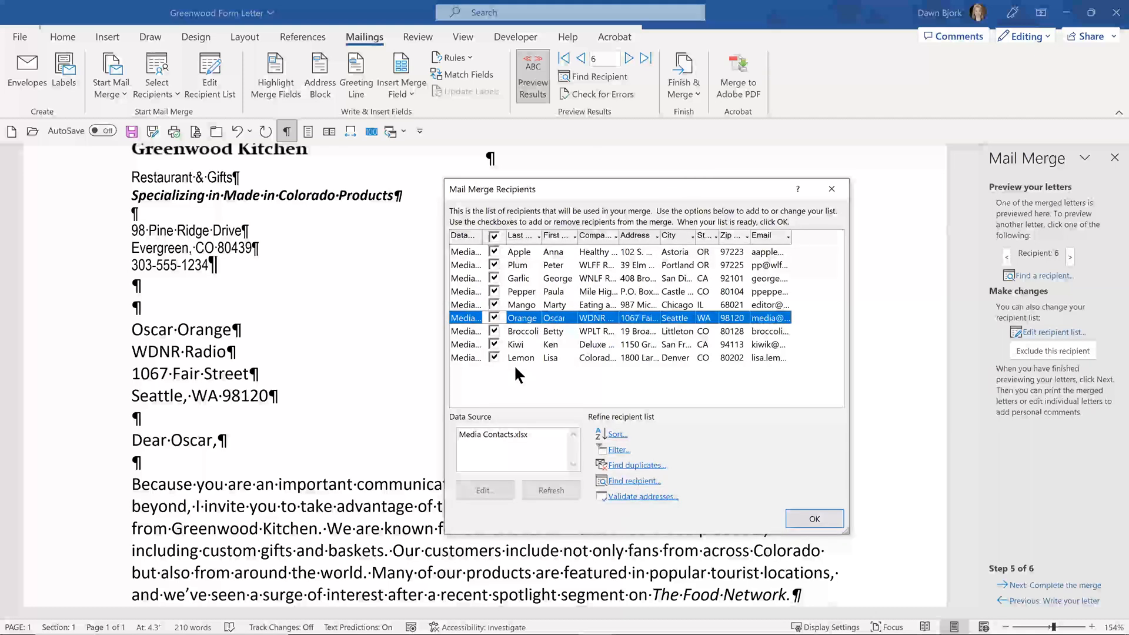
{"action": "left_click", "coordinate": [494, 318]}
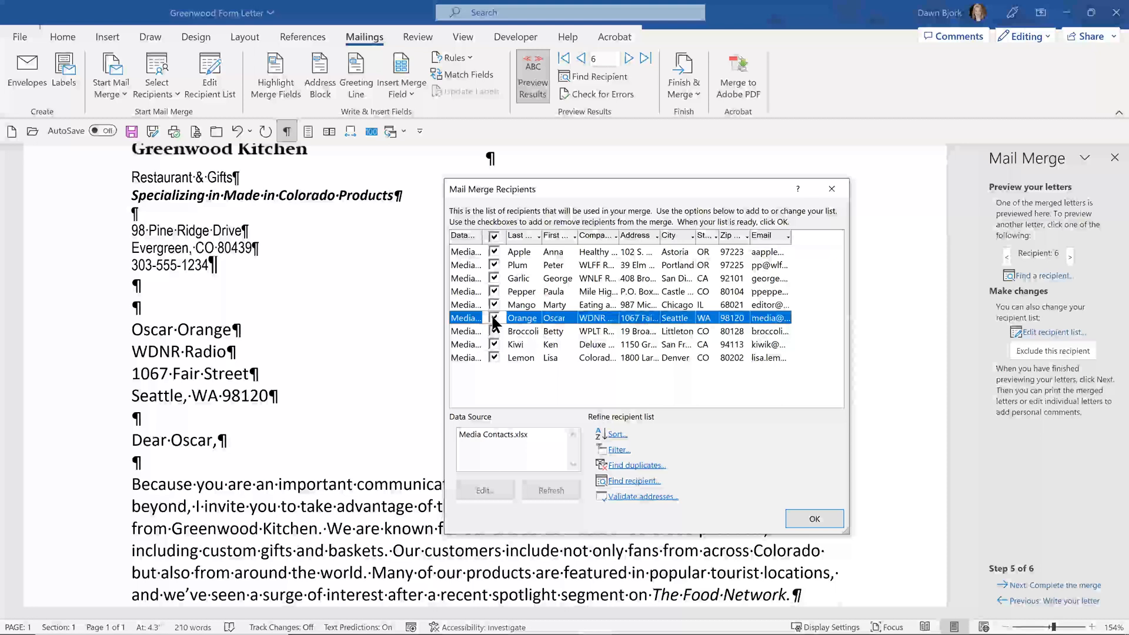
{"action": "left_click", "coordinate": [616, 440]}
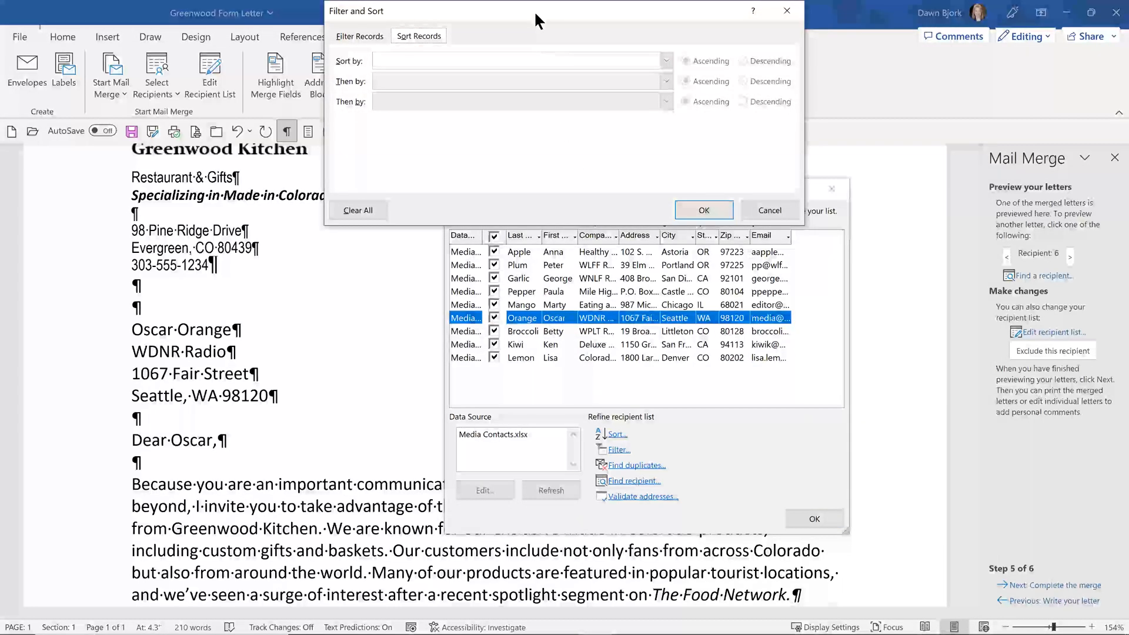
{"action": "left_click_drag", "start_coordinate": [533, 11], "coordinate": [532, 129]}
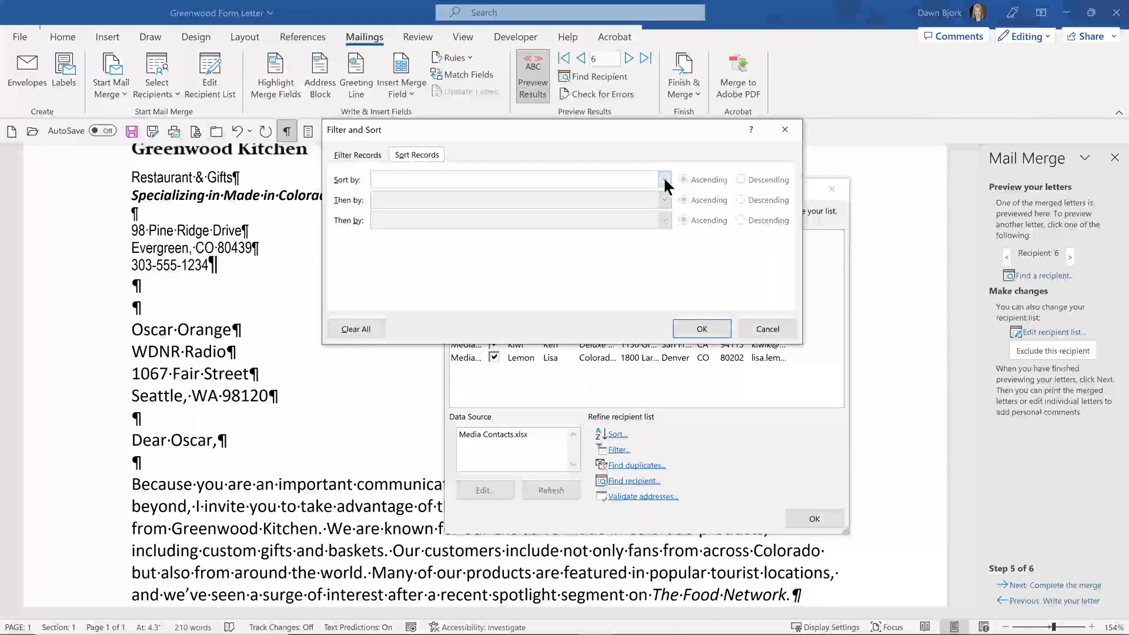
{"action": "left_click", "coordinate": [664, 179]}
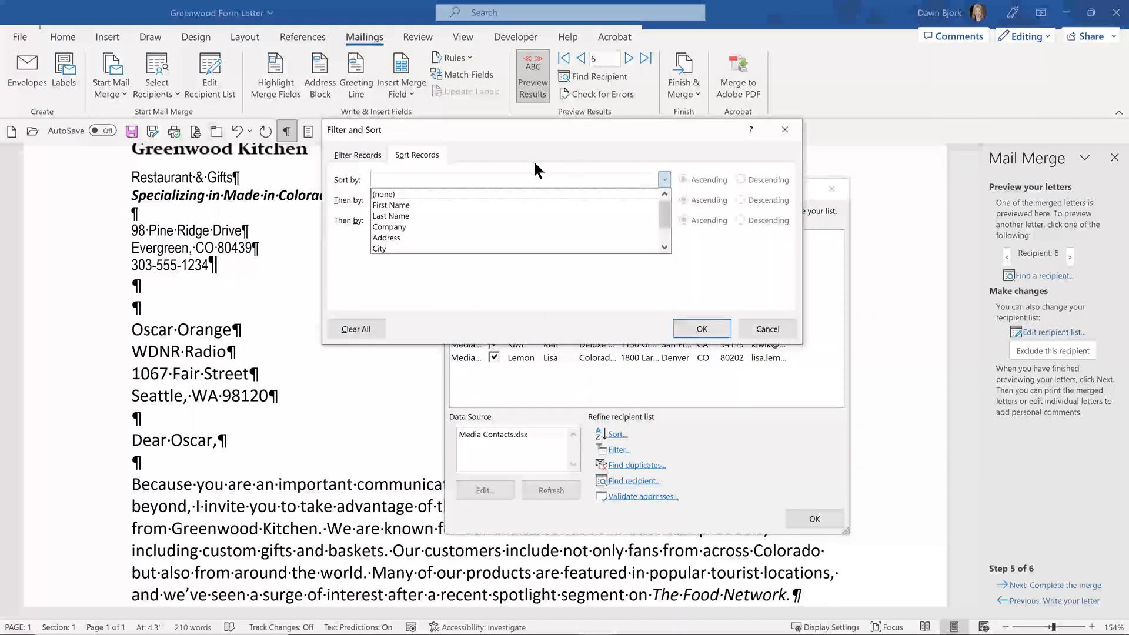
{"action": "left_click", "coordinate": [414, 217]}
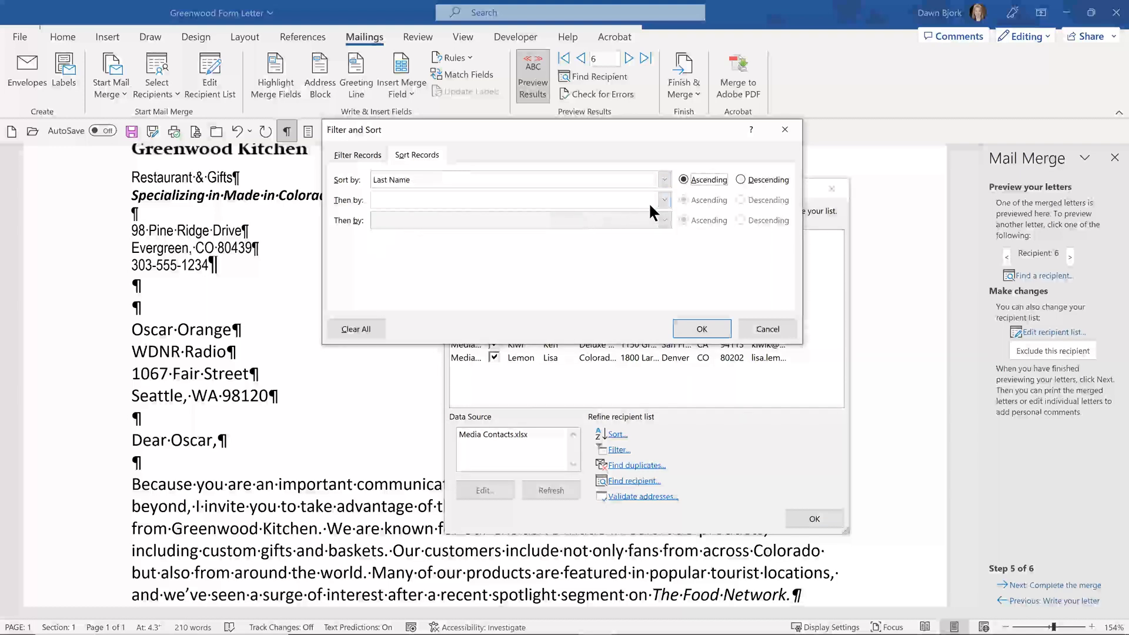
{"action": "left_click", "coordinate": [663, 200]}
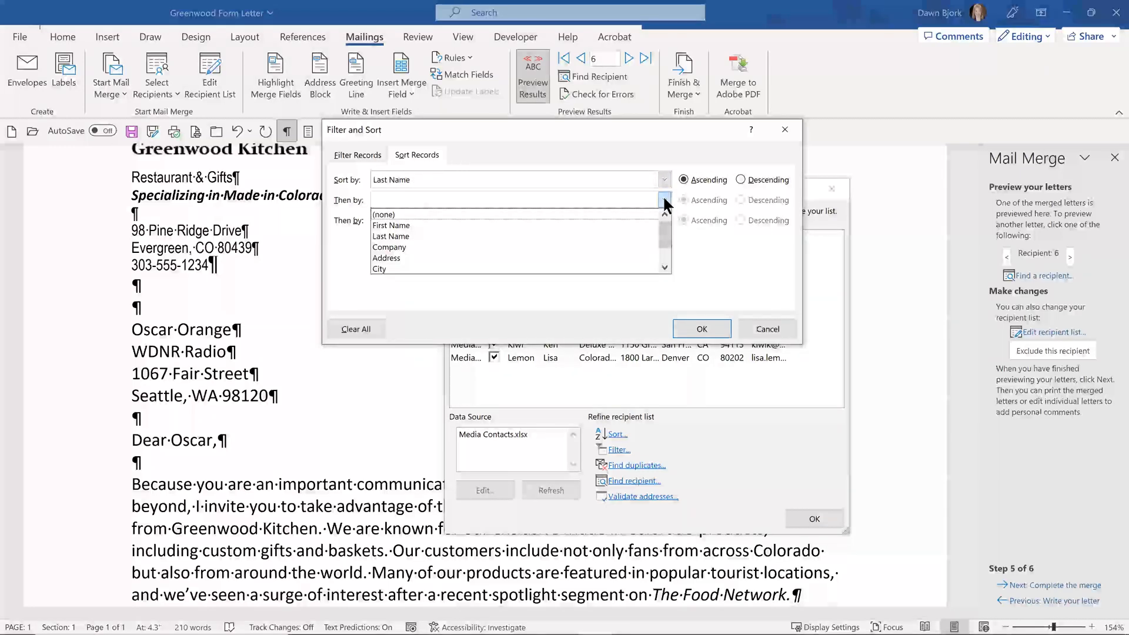
{"action": "left_click", "coordinate": [482, 224]}
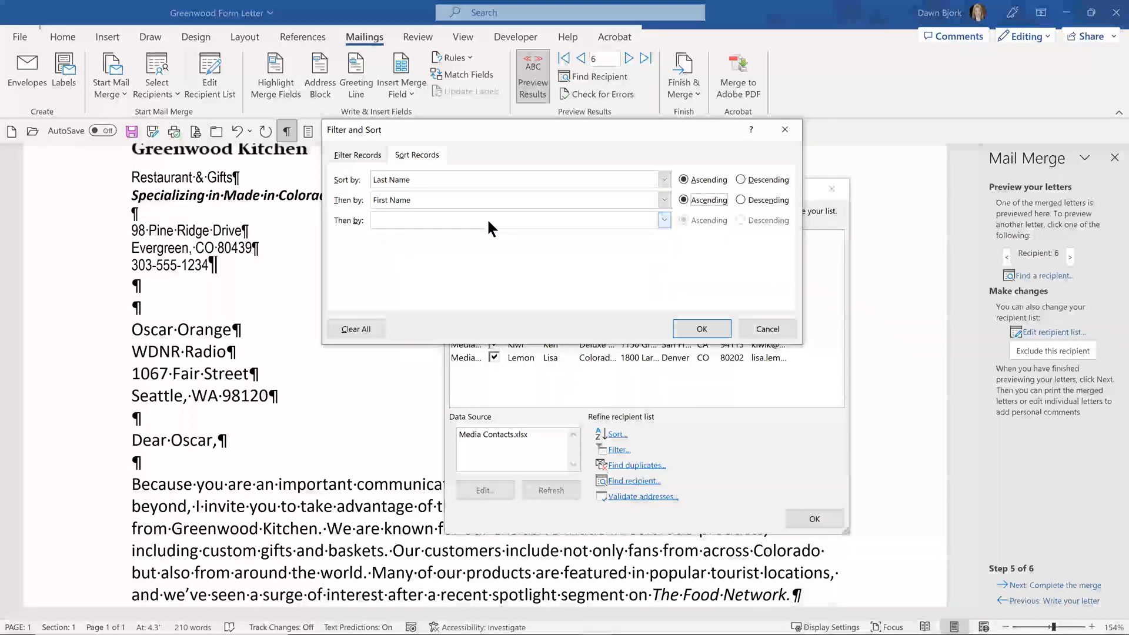
{"action": "left_click", "coordinate": [701, 329]}
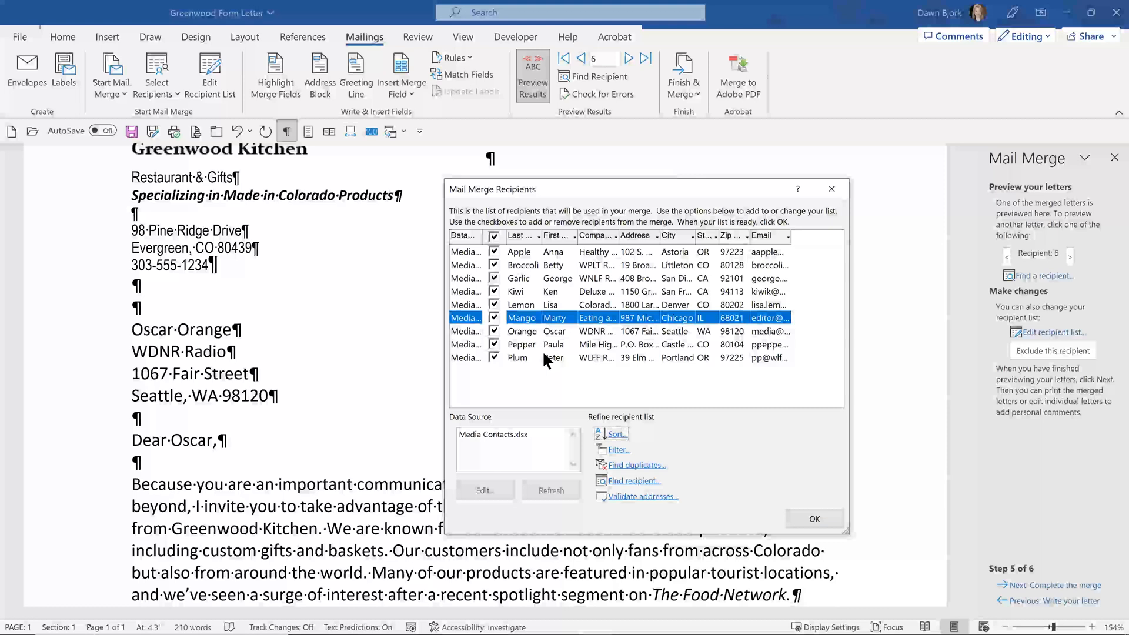
{"action": "left_click", "coordinate": [811, 517]}
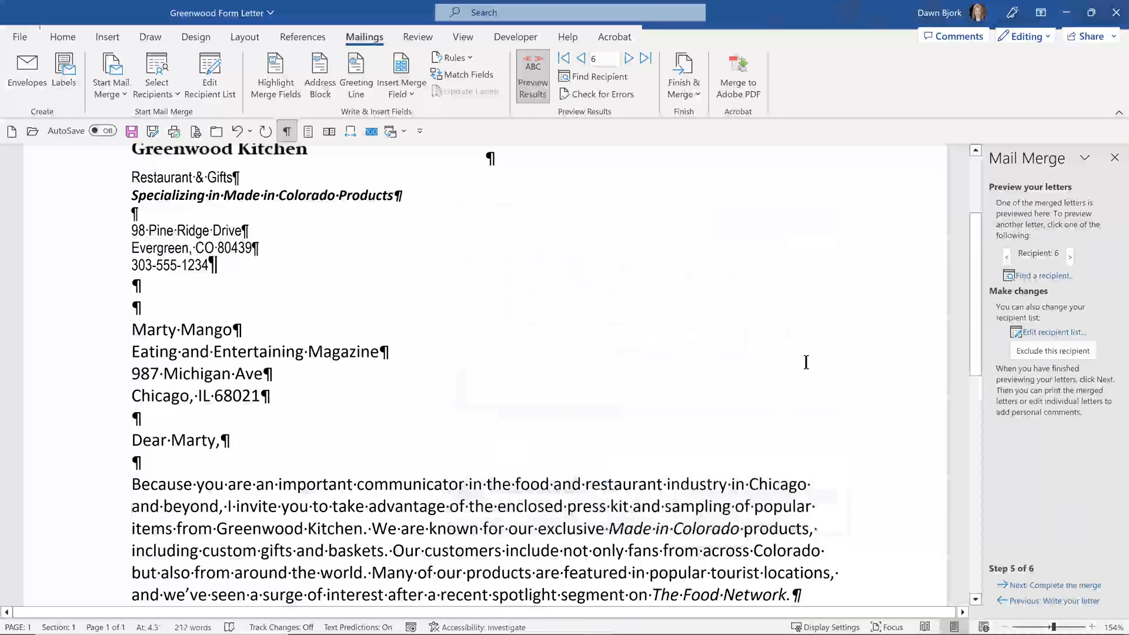
Check the sorted order by previewing the letters for recipients 7 and 8, and return to recipient 6
{"action": "left_click", "coordinate": [1067, 255]}
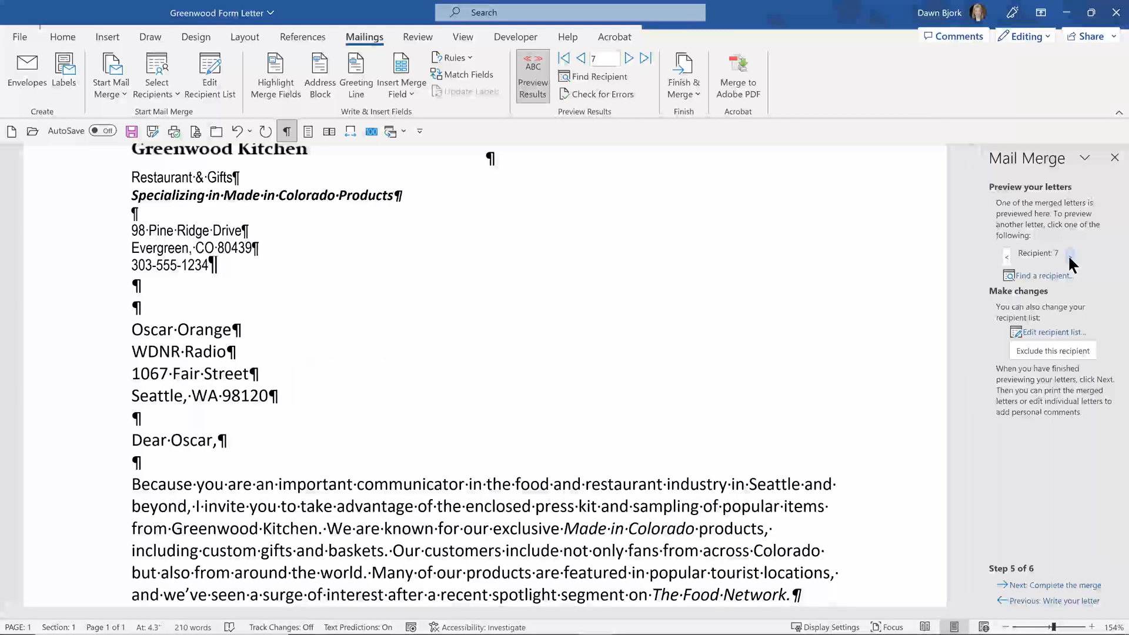
{"action": "left_click", "coordinate": [1067, 255]}
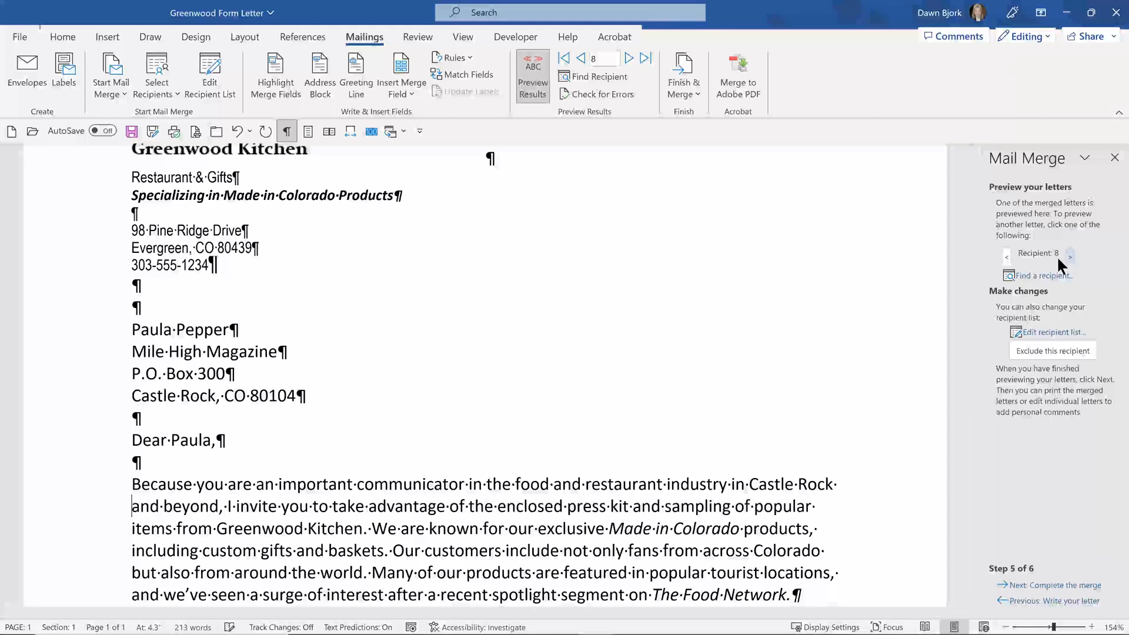
{"action": "left_click", "coordinate": [1007, 257]}
{"action": "left_click", "coordinate": [1007, 257]}
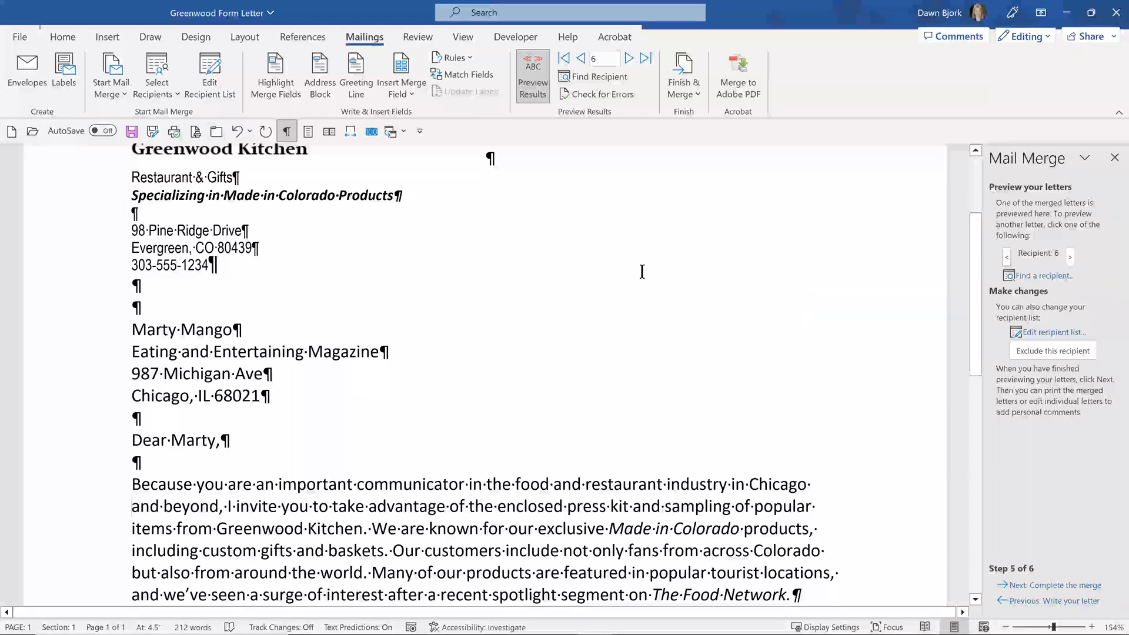
Complete the merge by generating individual letters for all records in a new document, and hide its formatting marks
{"action": "left_click", "coordinate": [1063, 585]}
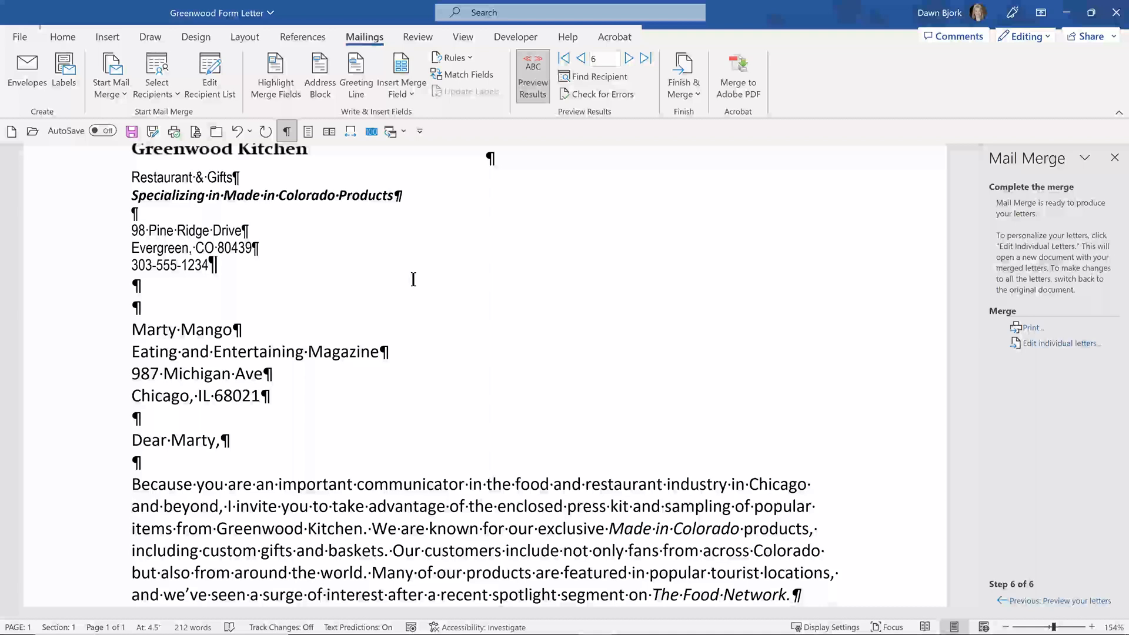
{"action": "left_click", "coordinate": [1047, 345]}
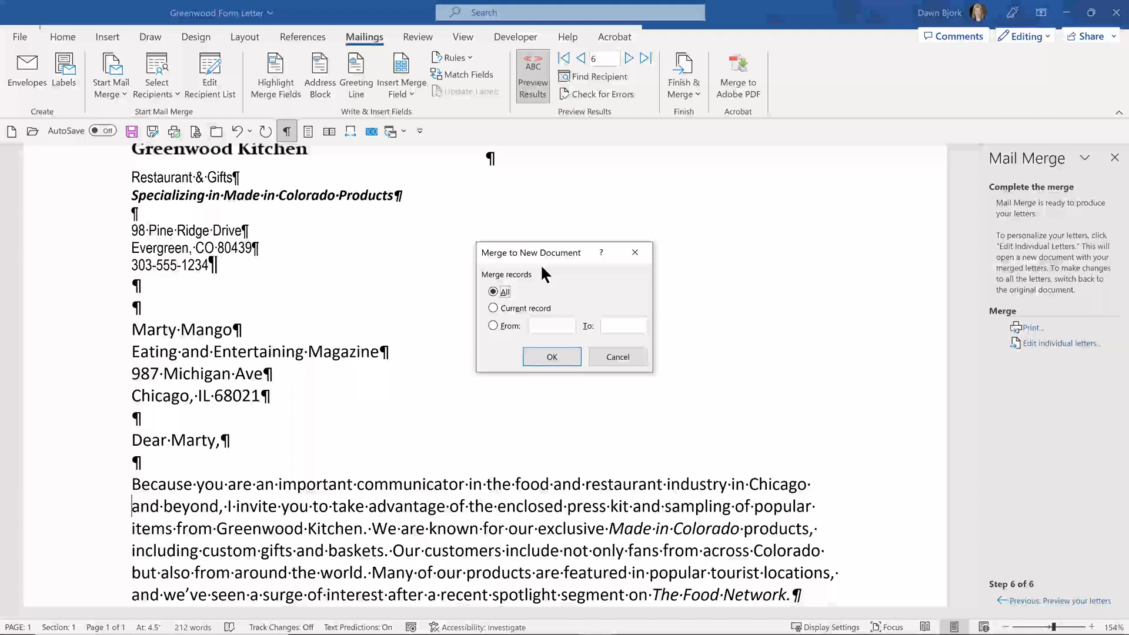
{"action": "left_click", "coordinate": [549, 356]}
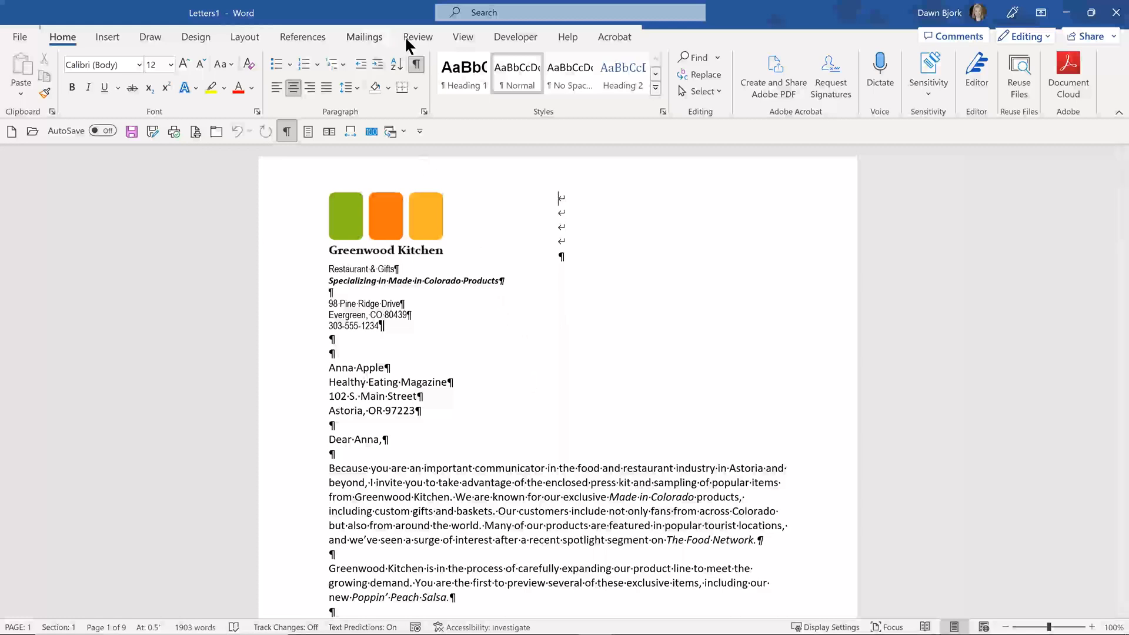
{"action": "left_click", "coordinate": [417, 65]}
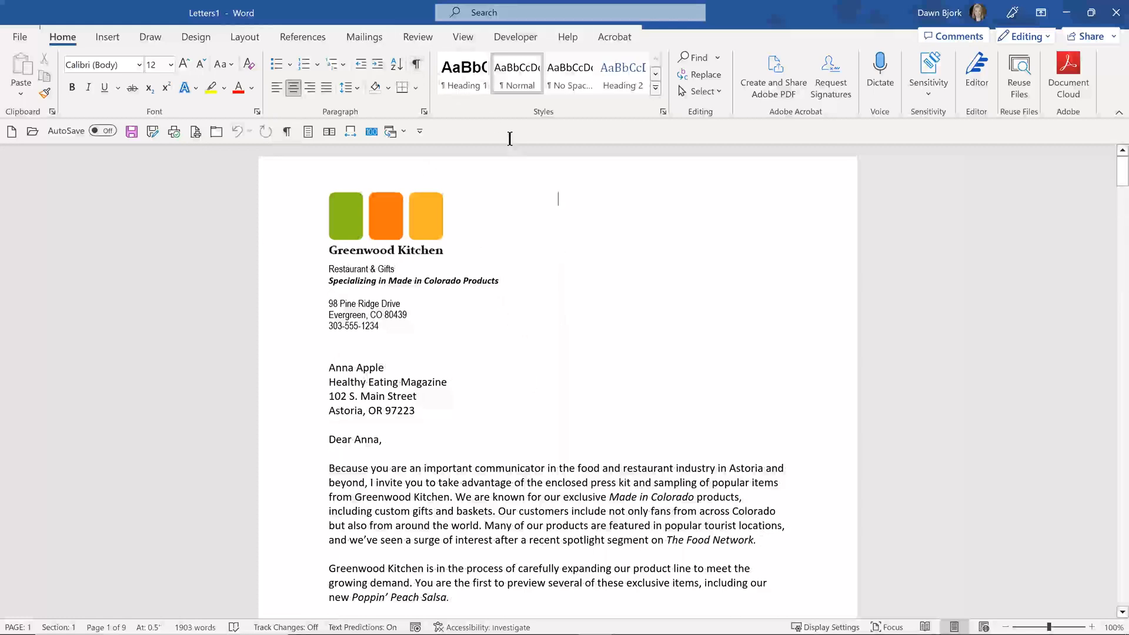
Review the individual merged letters page by page, checking address, greeting and city, and return to the start of the document
{"action": "scroll", "coordinate": [523, 257], "scroll_direction": "down", "scroll_amount": 5}
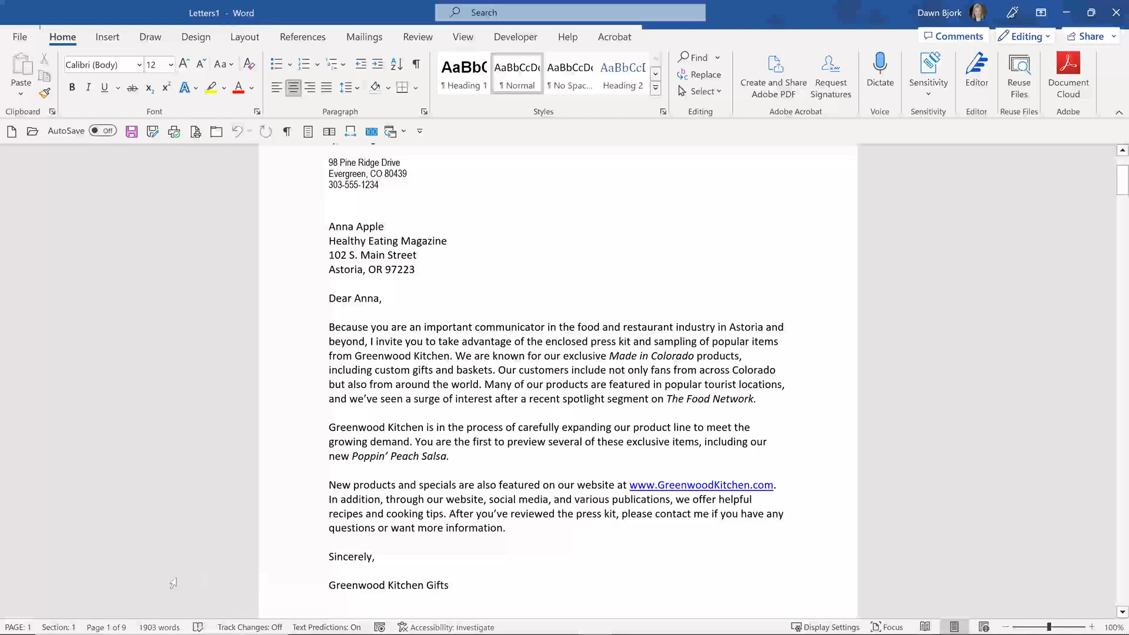
{"action": "left_click", "coordinate": [513, 255]}
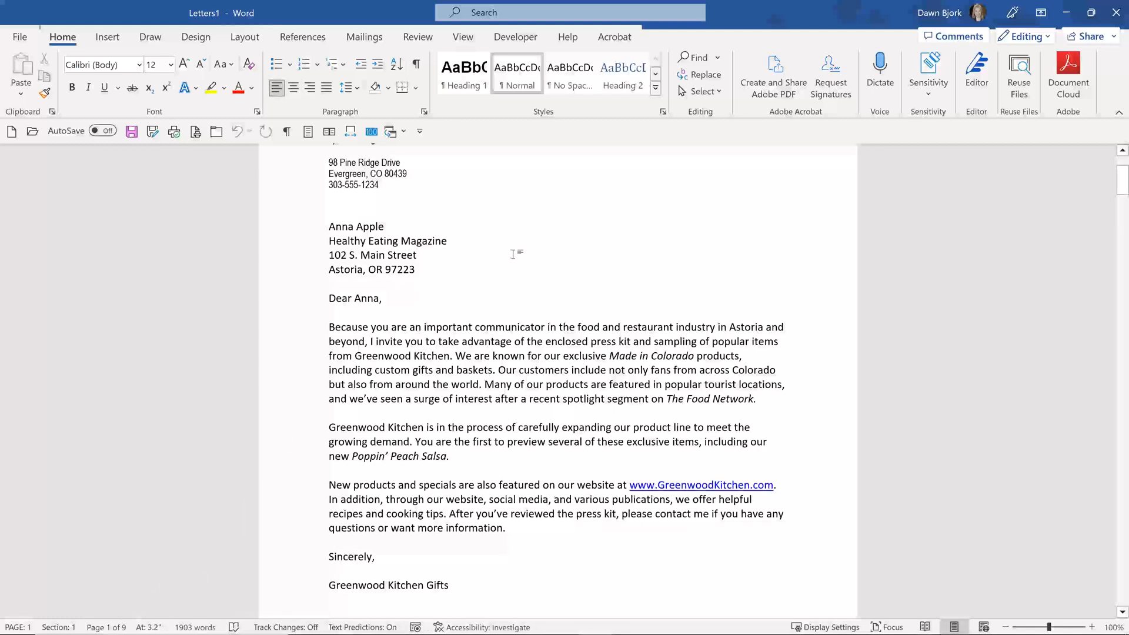
{"action": "key", "text": "ctrl+Page_Down"}
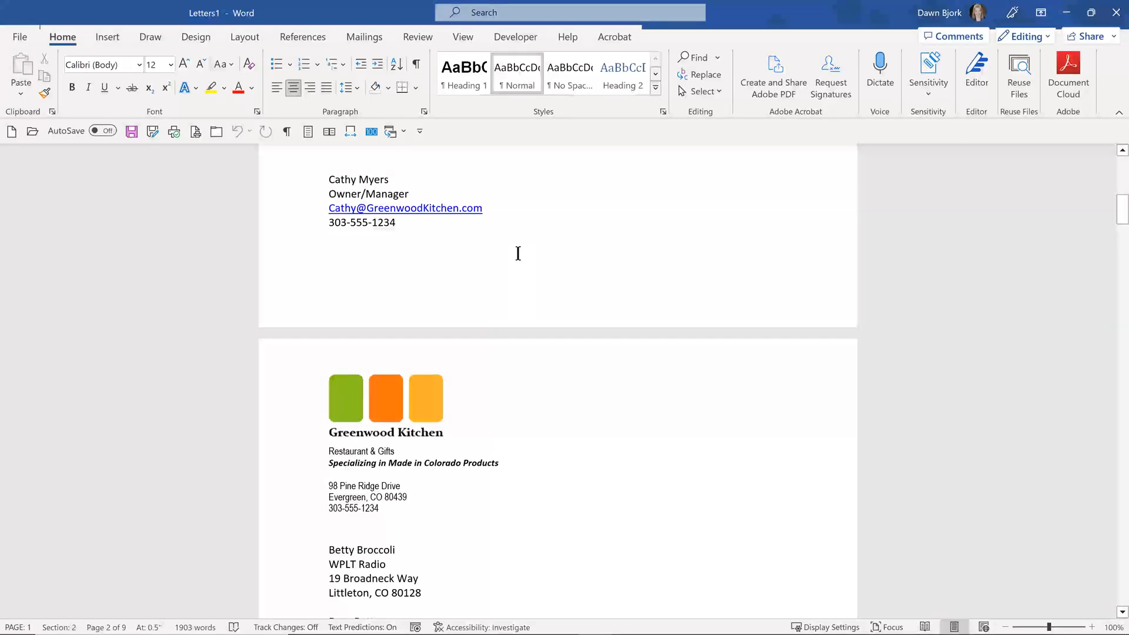
{"action": "scroll", "coordinate": [515, 254], "scroll_direction": "down", "scroll_amount": 3}
{"action": "scroll", "coordinate": [518, 253], "scroll_direction": "down", "scroll_amount": 2}
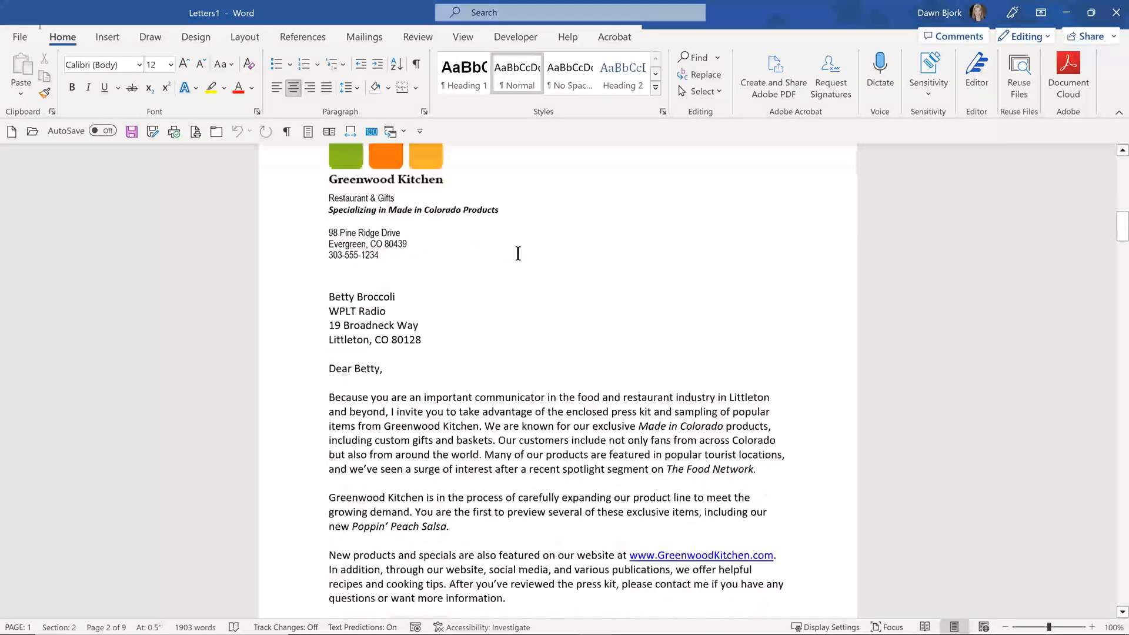
{"action": "key", "text": "ctrl+Page_Down"}
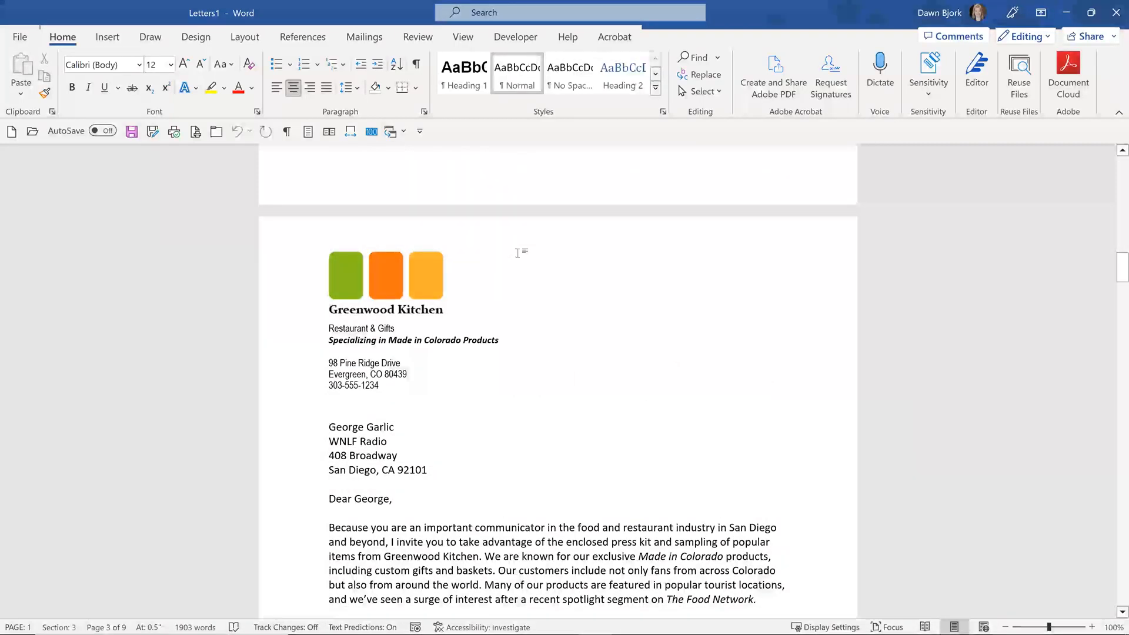
{"action": "key", "text": "ctrl+Page_Down"}
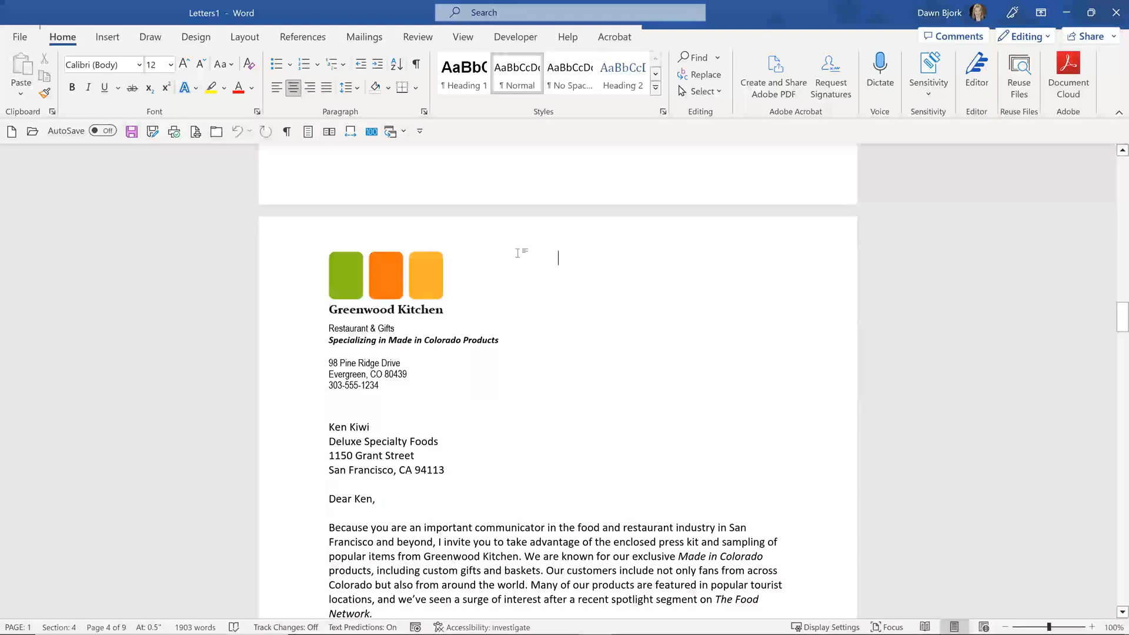
{"action": "key", "text": "ctrl+Page_Down"}
{"action": "key", "text": "ctrl+Page_Up"}
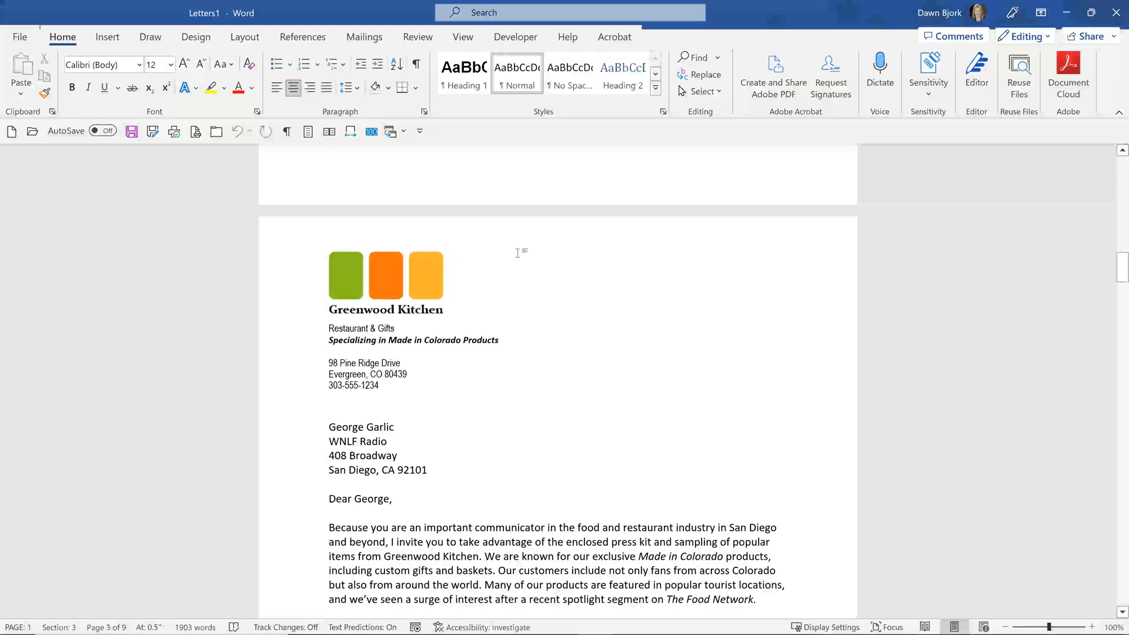
{"action": "scroll", "coordinate": [543, 284], "scroll_direction": "down", "scroll_amount": 2}
{"action": "scroll", "coordinate": [543, 285], "scroll_direction": "down", "scroll_amount": 5}
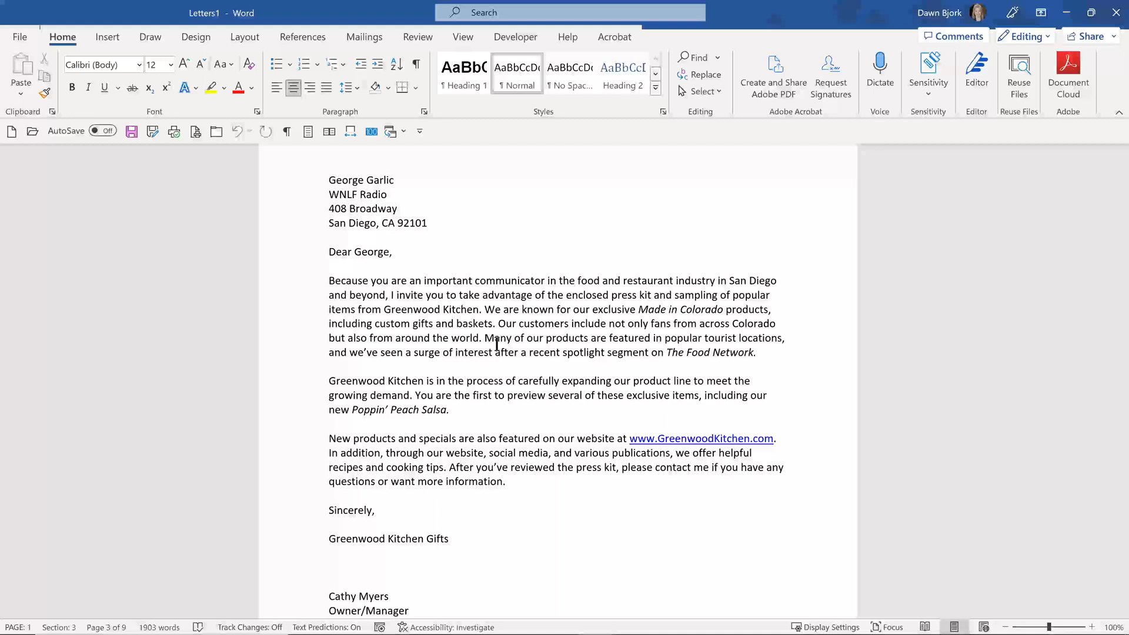
{"action": "key", "text": "ctrl+Home"}
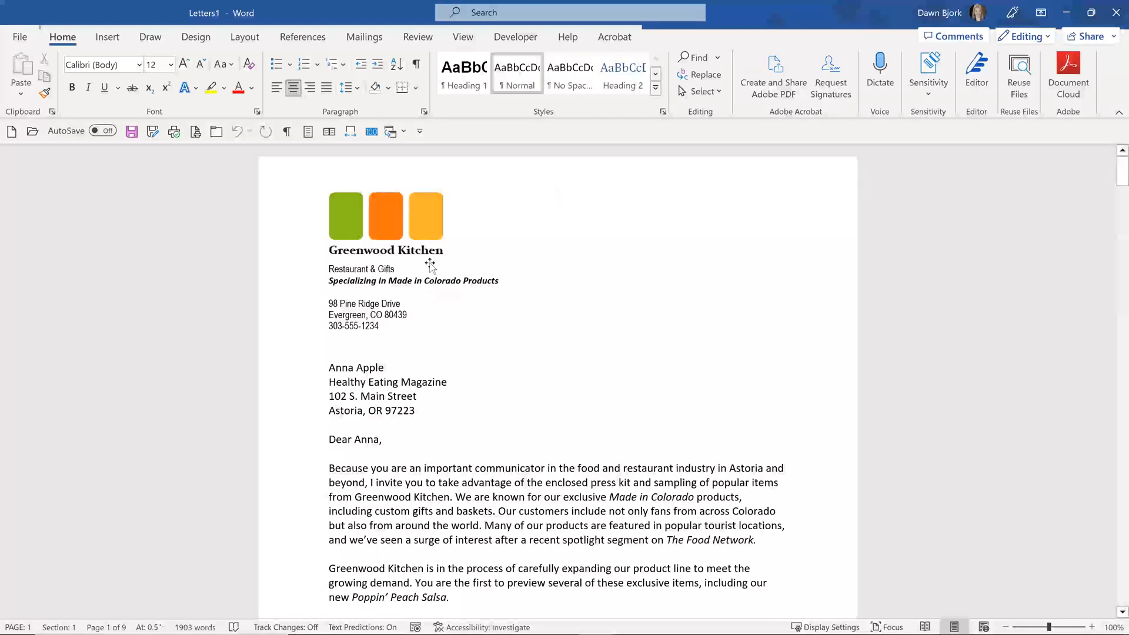
Switch back to the Greenwood Form Letter document and close the mail merge wizard pane
{"action": "left_click", "coordinate": [404, 130]}
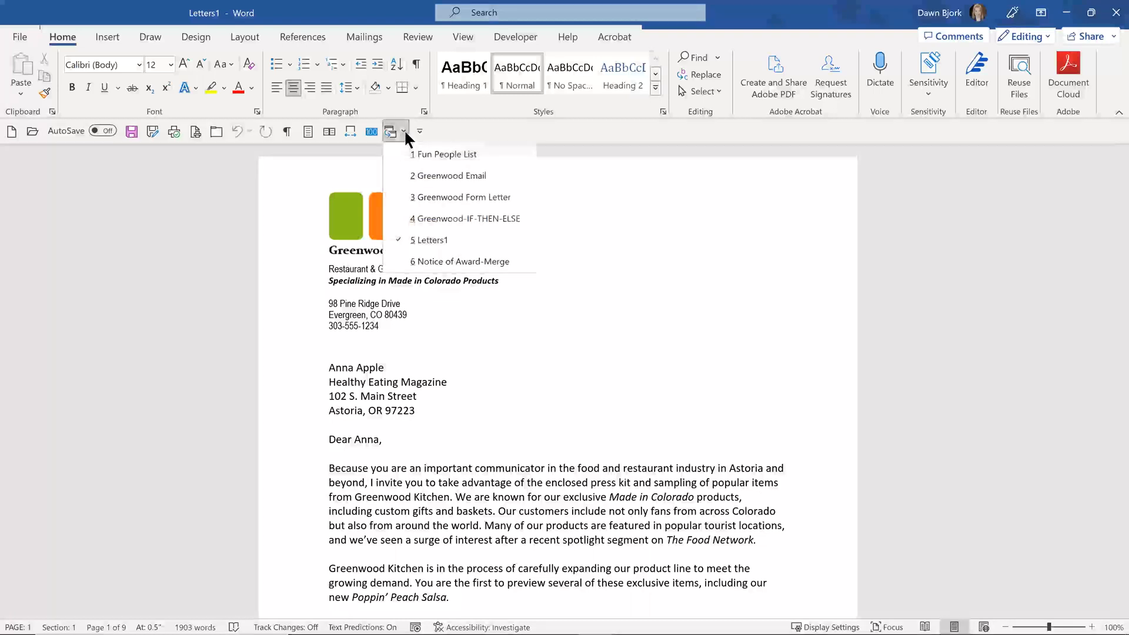
{"action": "left_click", "coordinate": [426, 191]}
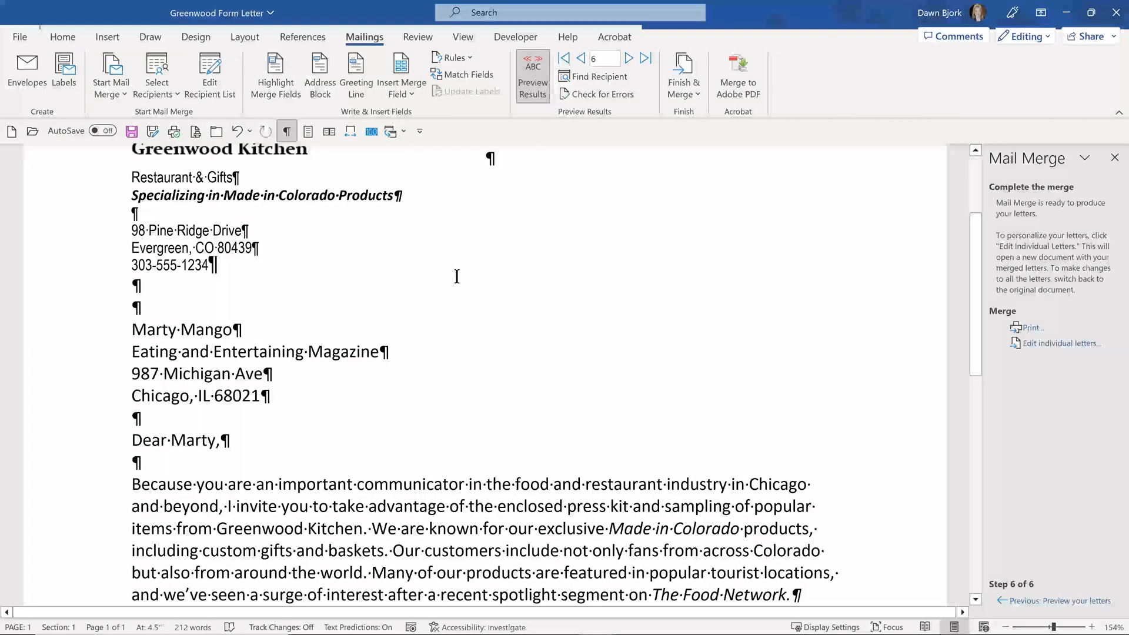
{"action": "scroll", "coordinate": [457, 275], "scroll_direction": "up", "scroll_amount": 2}
{"action": "scroll", "coordinate": [469, 273], "scroll_direction": "up", "scroll_amount": 3}
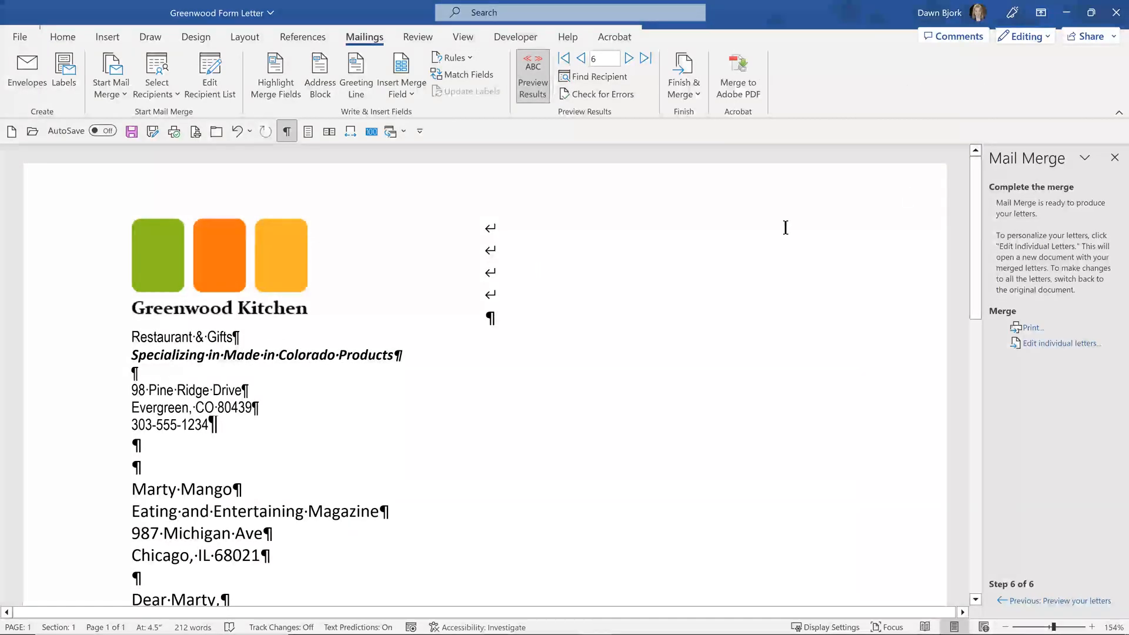
{"action": "left_click", "coordinate": [1114, 159]}
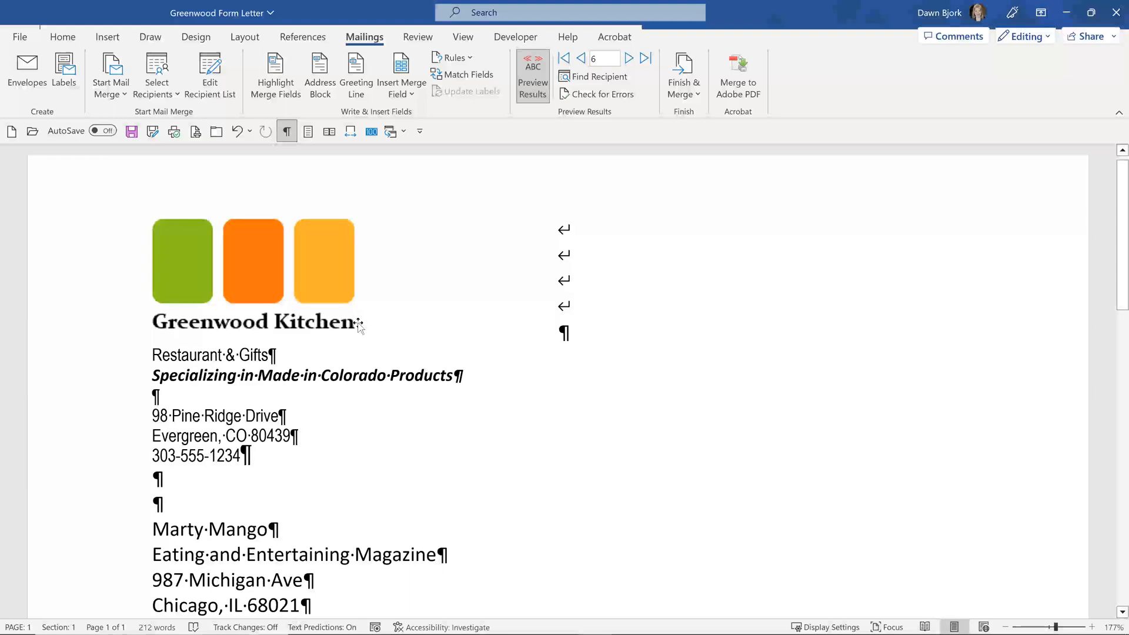
{"action": "scroll", "coordinate": [386, 343], "scroll_direction": "down", "scroll_amount": 2}
{"action": "scroll", "coordinate": [384, 341], "scroll_direction": "down", "scroll_amount": 2}
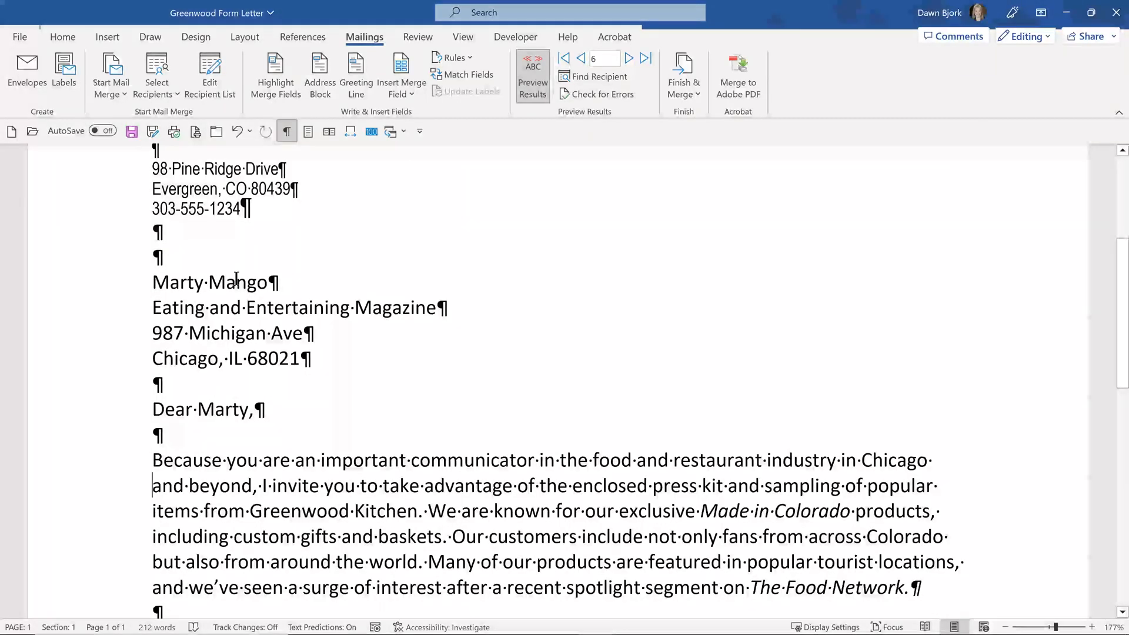
Show the merge fields in the letter, go back to the first record, and preview the letters up to recipient 4
{"action": "left_click", "coordinate": [534, 73]}
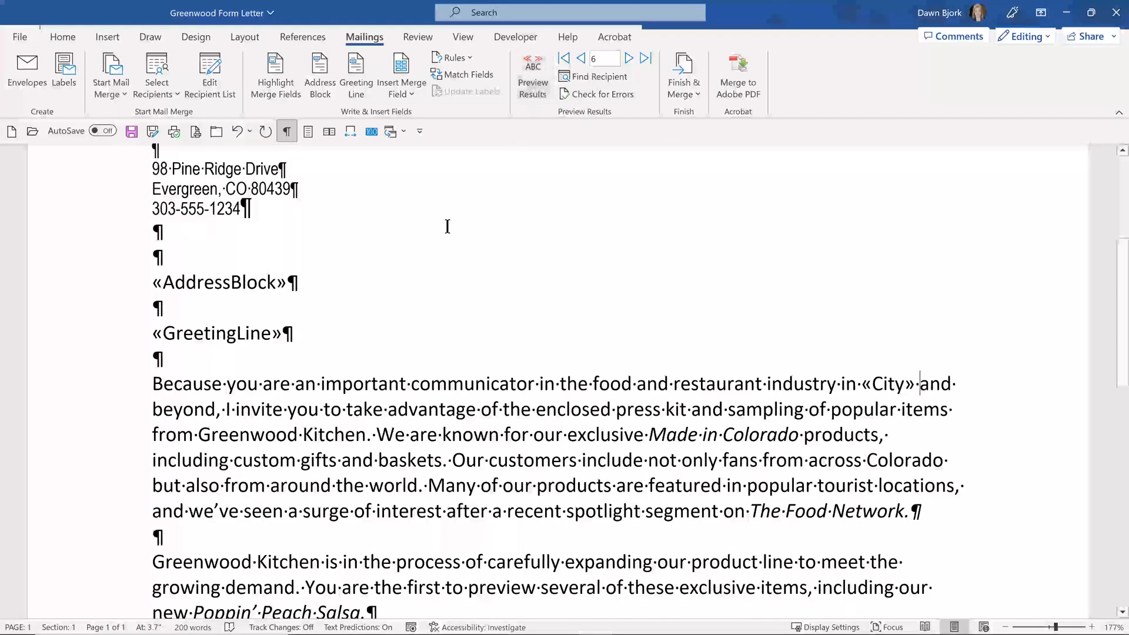
{"action": "scroll", "coordinate": [440, 240], "scroll_direction": "up", "scroll_amount": 1}
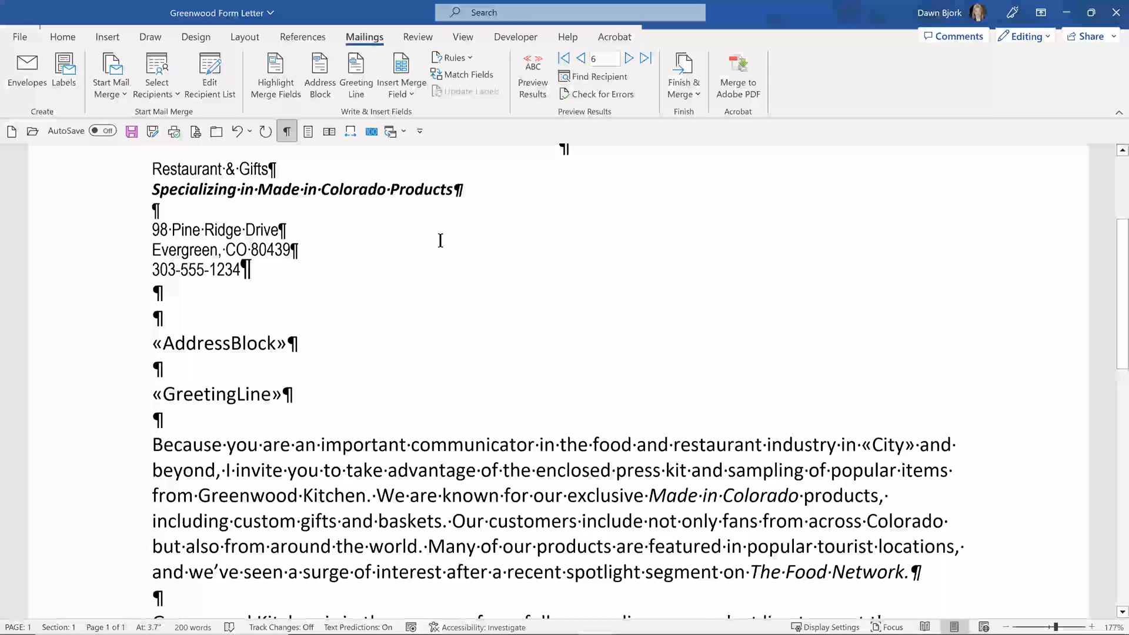
{"action": "left_click", "coordinate": [565, 59]}
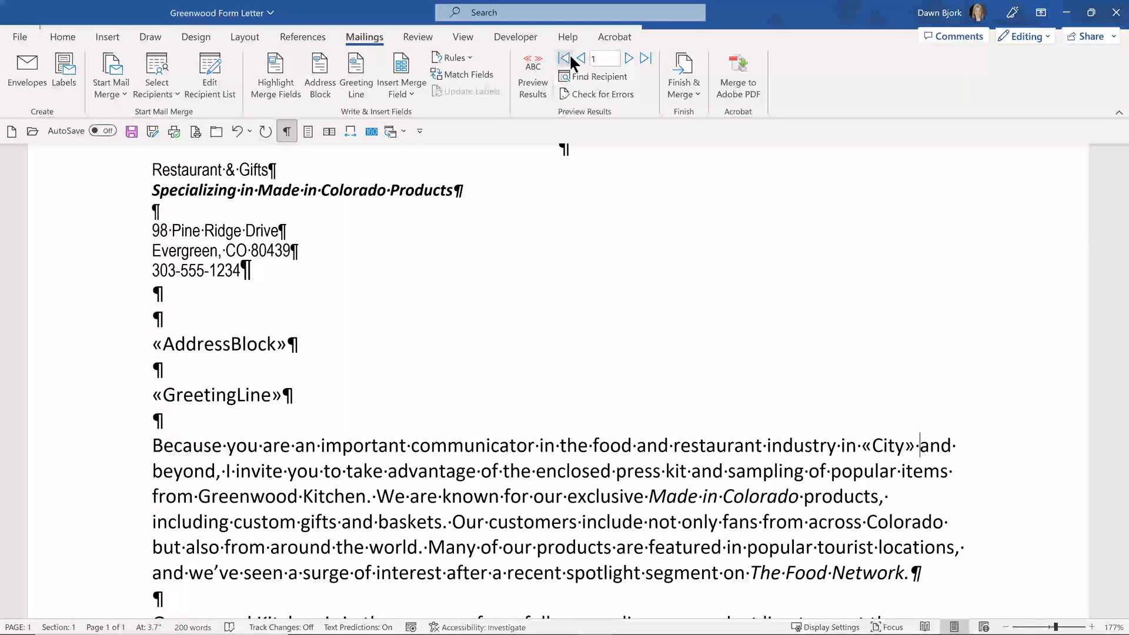
{"action": "left_click", "coordinate": [631, 57]}
{"action": "left_click", "coordinate": [536, 85]}
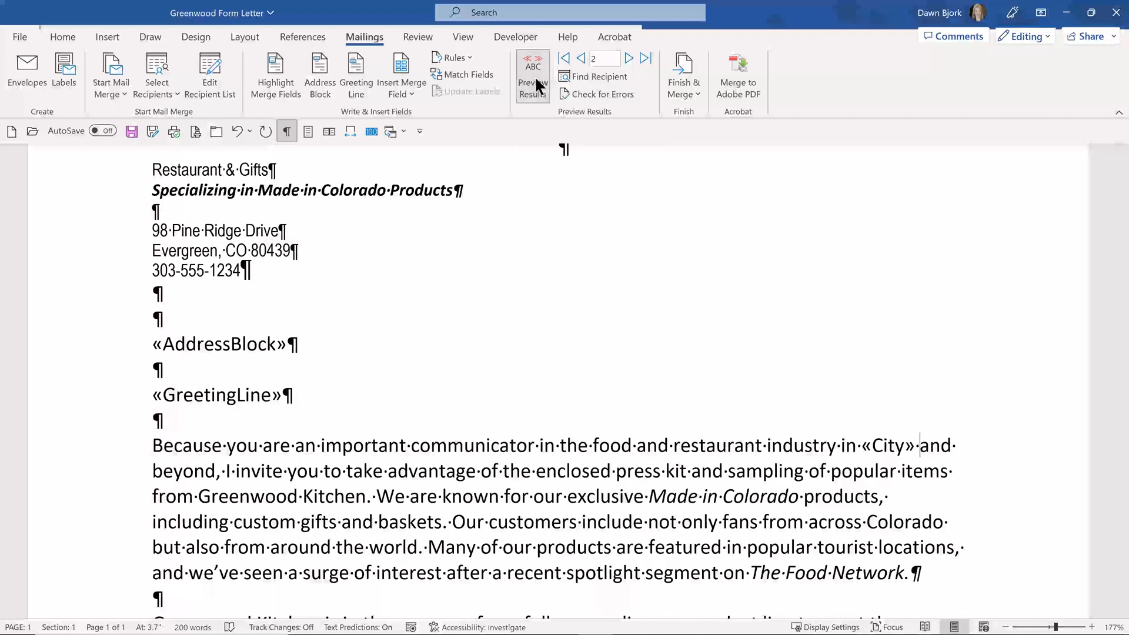
{"action": "left_click", "coordinate": [629, 58]}
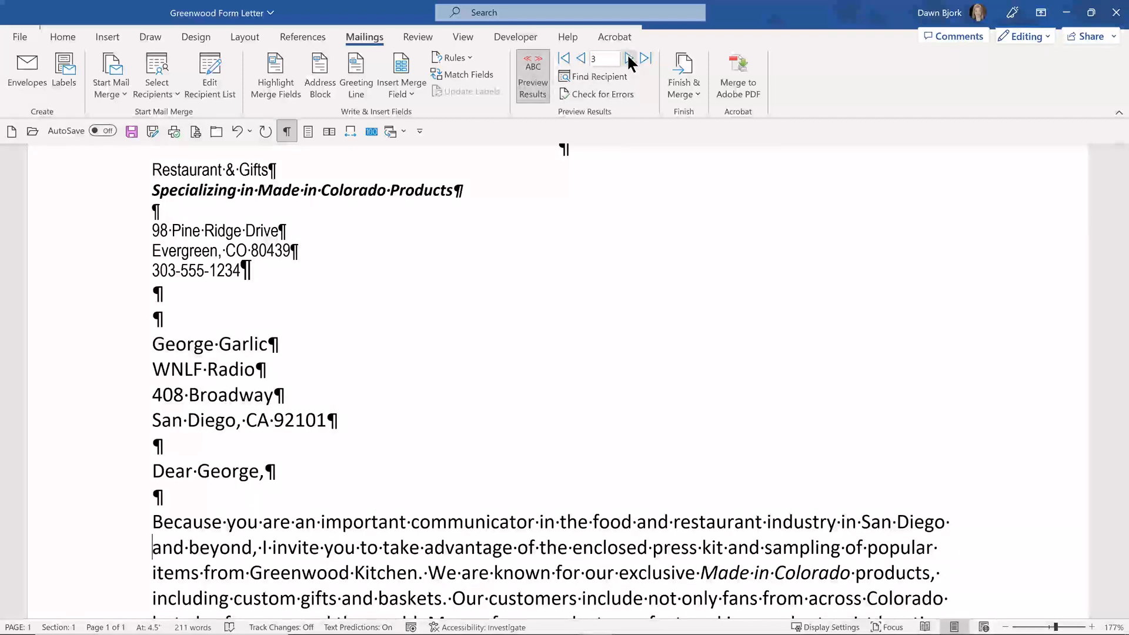
{"action": "left_click", "coordinate": [627, 57]}
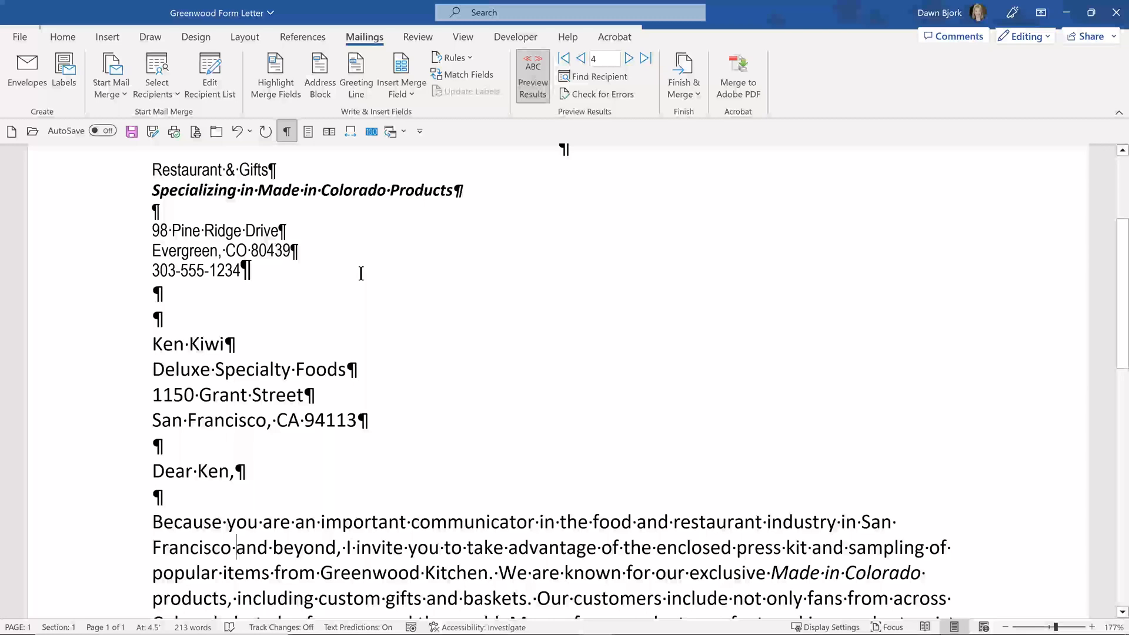
Highlight the merge fields in the form letter and save the document
{"action": "left_click", "coordinate": [280, 81]}
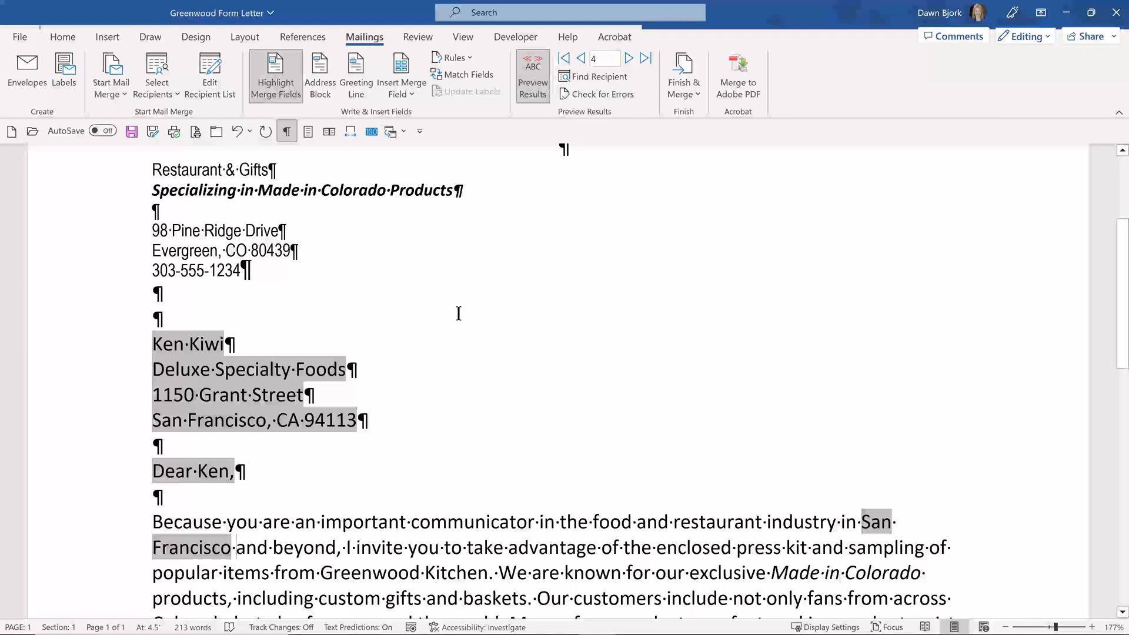
{"action": "key", "text": "ctrl+s"}
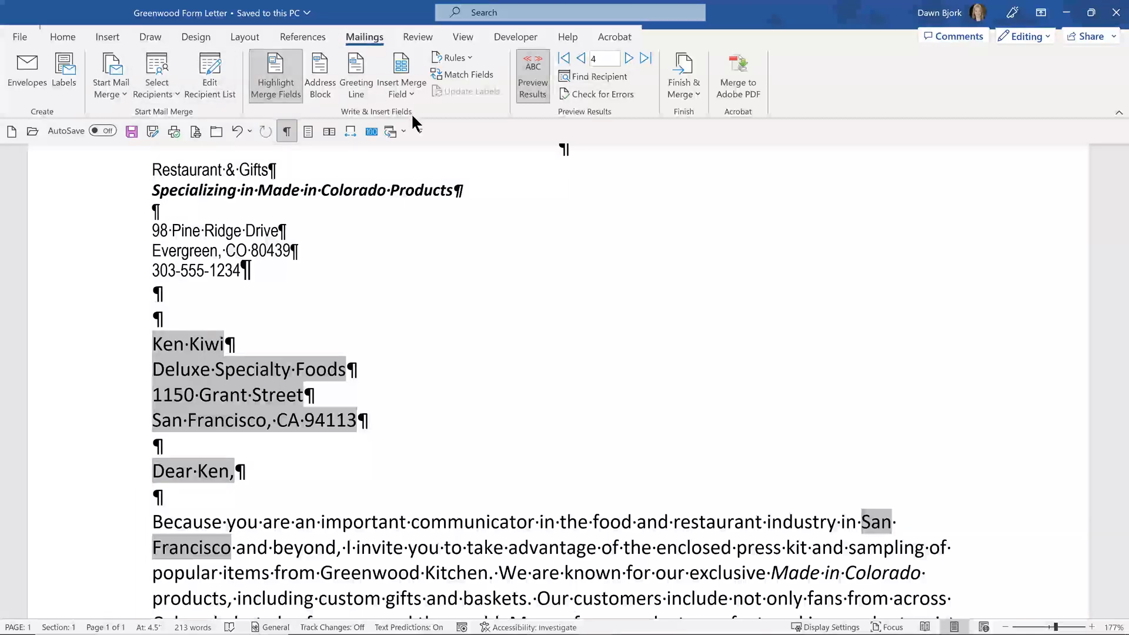
Switch to the Greenwood Email document and read through its message from the letterhead to the signature
{"action": "left_click", "coordinate": [400, 130]}
{"action": "left_click", "coordinate": [435, 175]}
{"action": "left_click", "coordinate": [933, 139]}
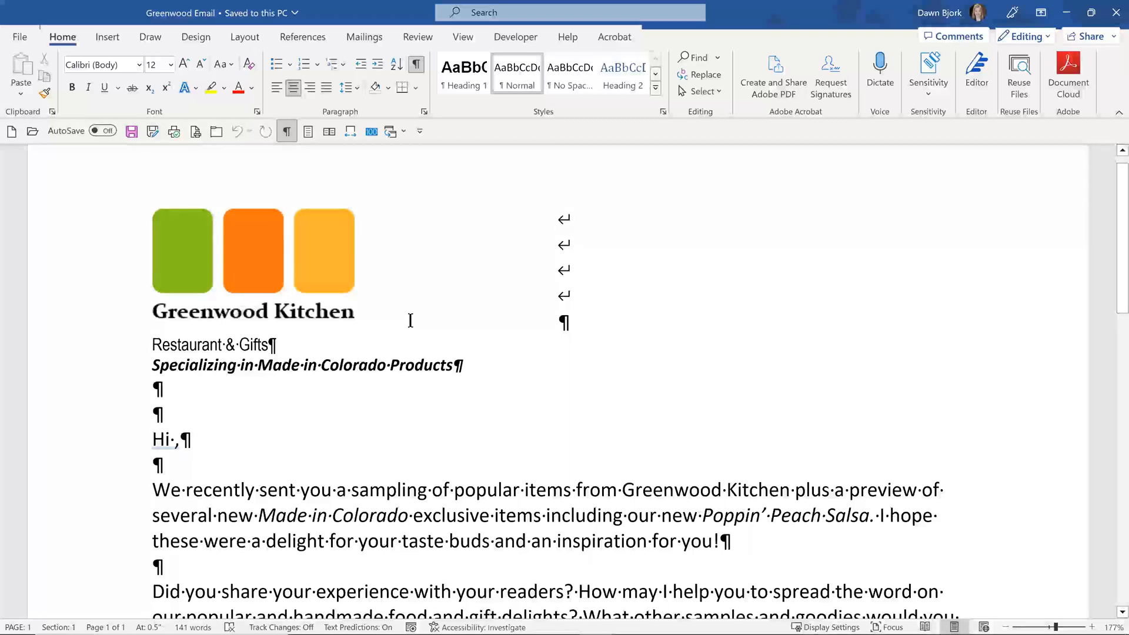
{"action": "scroll", "coordinate": [377, 387], "scroll_direction": "down", "scroll_amount": 2}
{"action": "scroll", "coordinate": [377, 388], "scroll_direction": "down", "scroll_amount": 5}
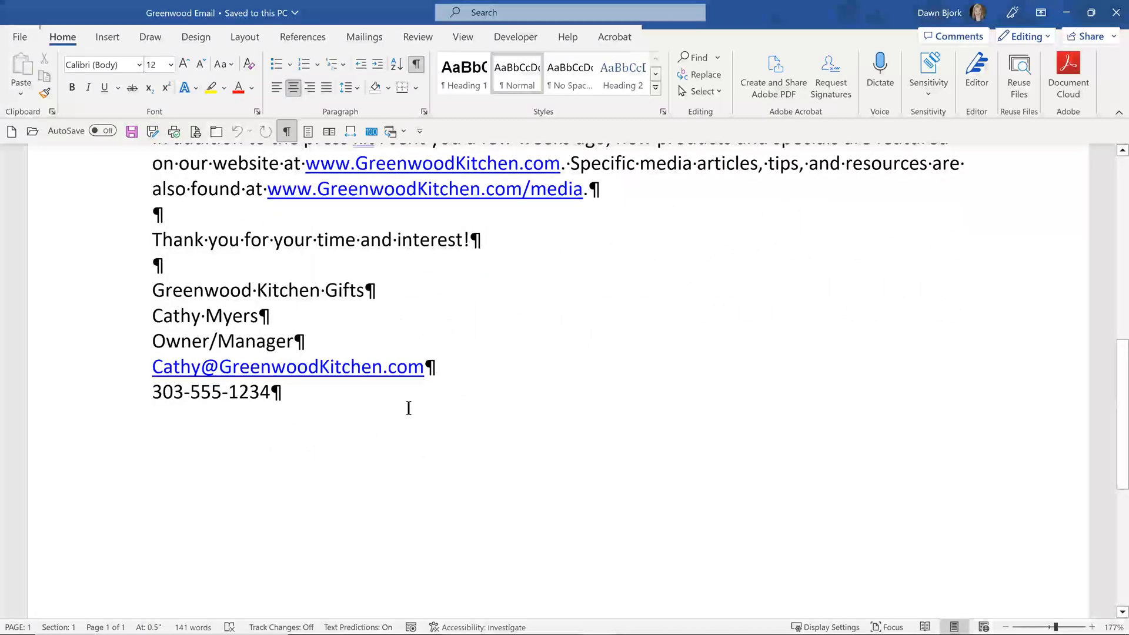
{"action": "scroll", "coordinate": [408, 405], "scroll_direction": "up", "scroll_amount": 5}
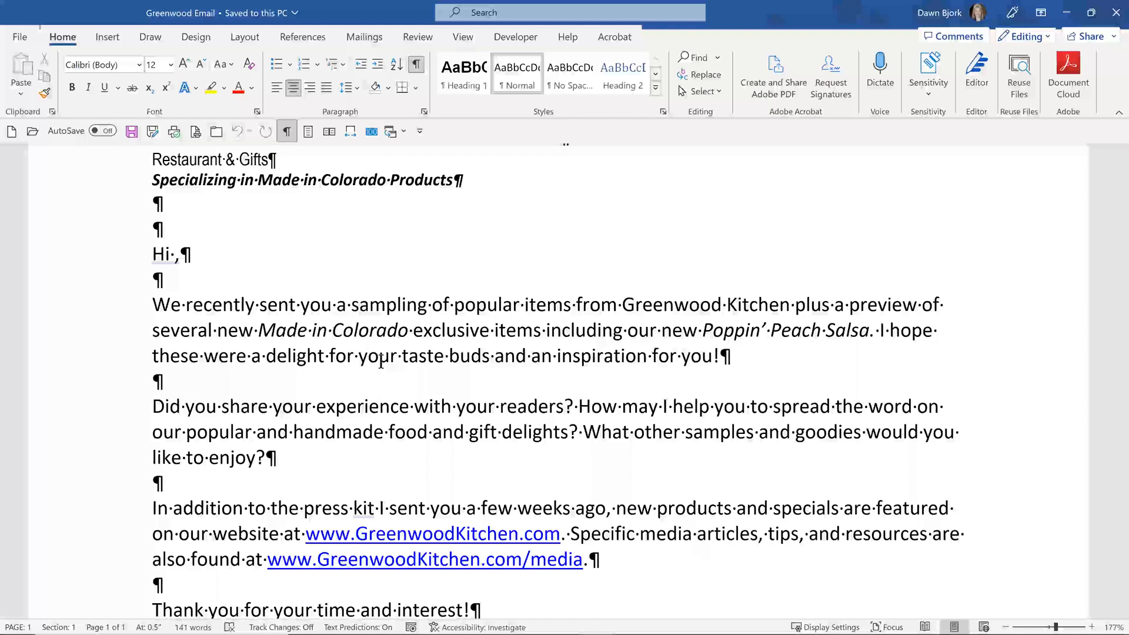
{"action": "scroll", "coordinate": [382, 265], "scroll_direction": "up", "scroll_amount": 2}
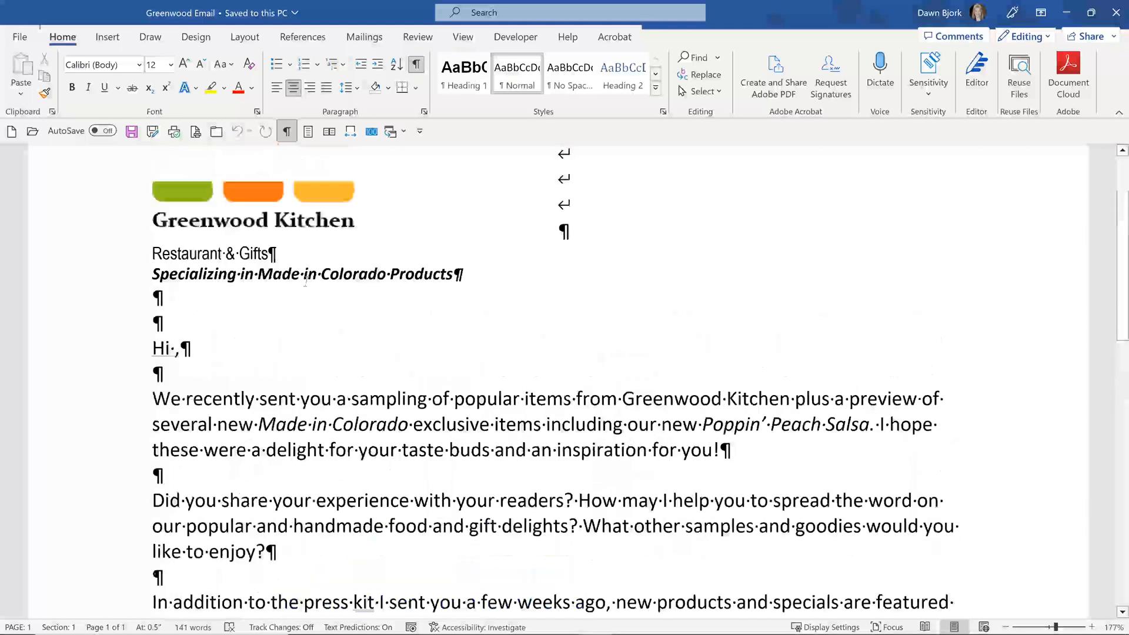
Start a mail merge for the Greenwood Email document with E-mail Messages as the document type
{"action": "left_click", "coordinate": [364, 36]}
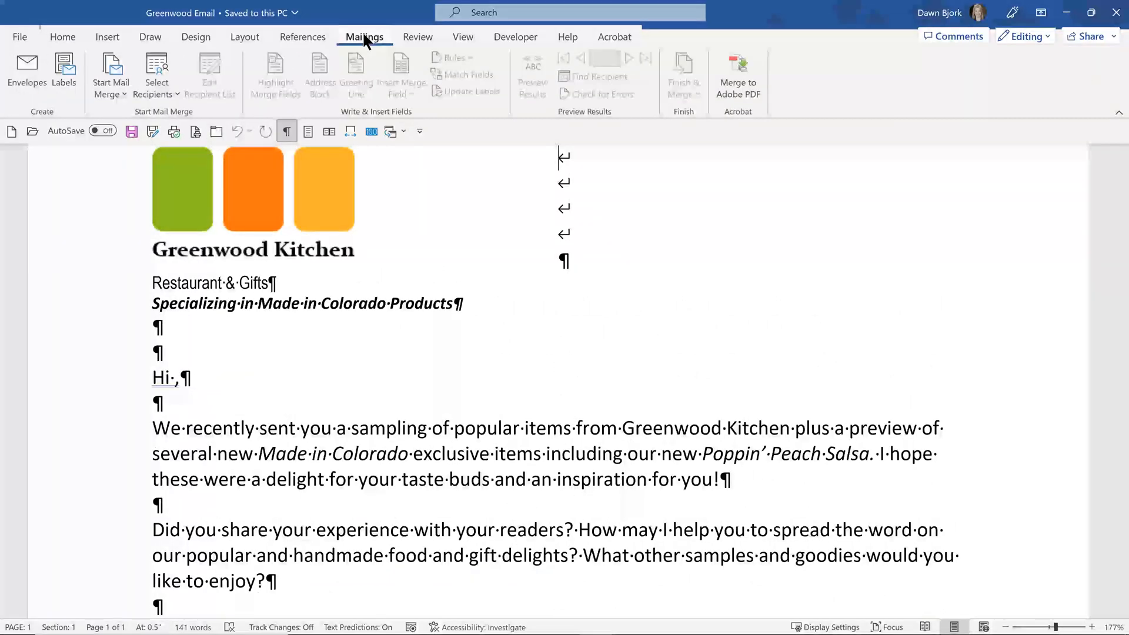
{"action": "left_click", "coordinate": [118, 88]}
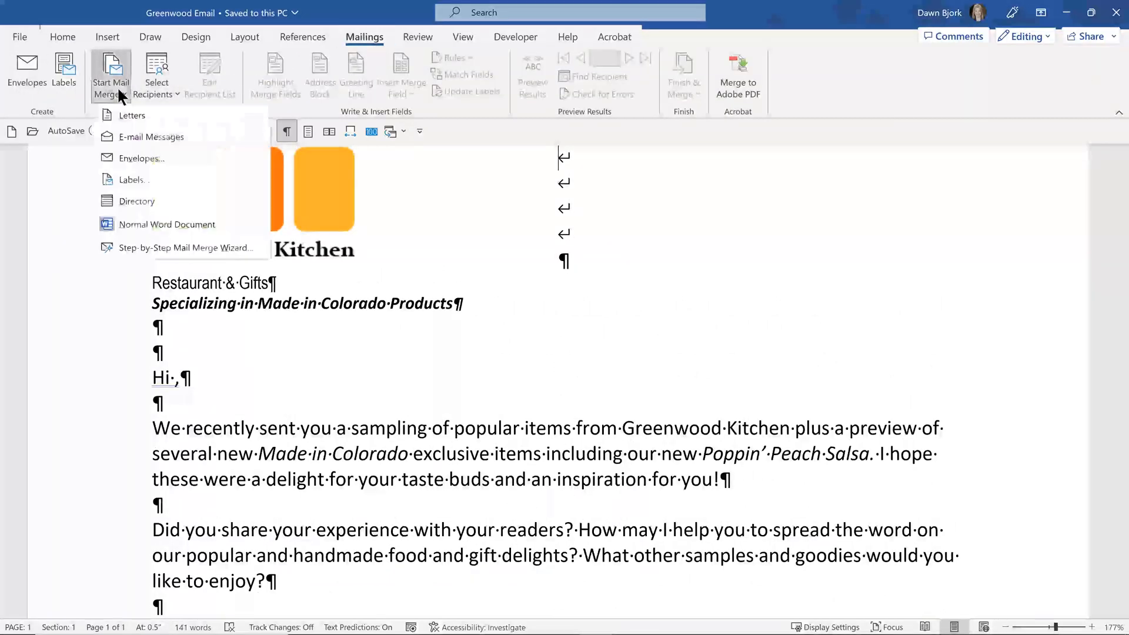
{"action": "left_click", "coordinate": [132, 139]}
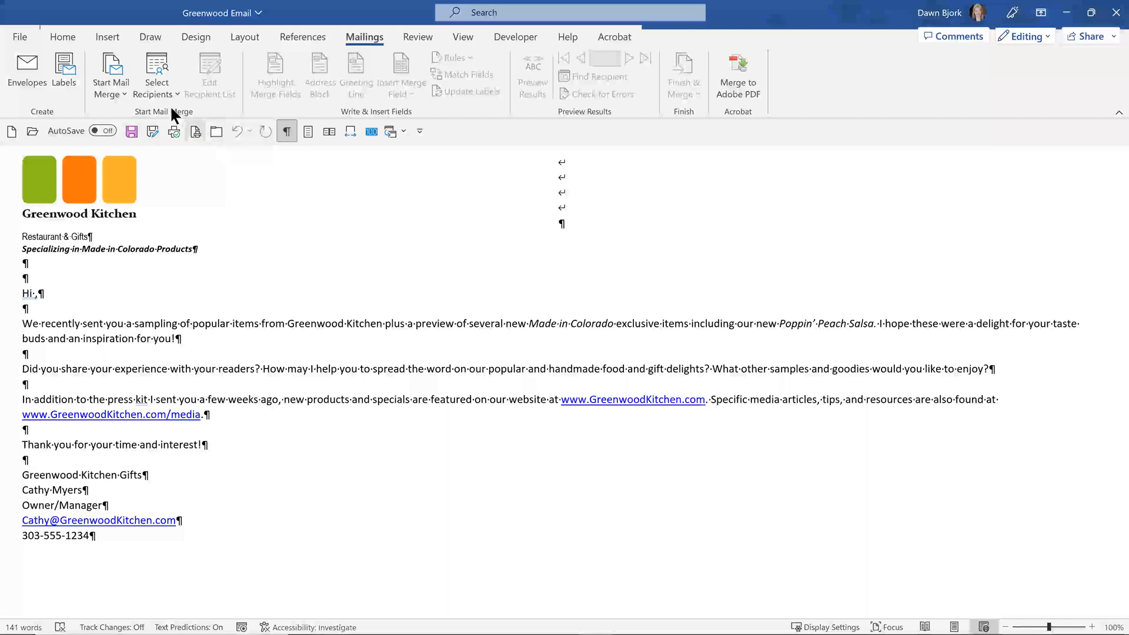
Use the Contacts$ table of the existing Media Contacts file, in the desktop's Word Mail Merge folder, as the recipient list
{"action": "left_click", "coordinate": [155, 90]}
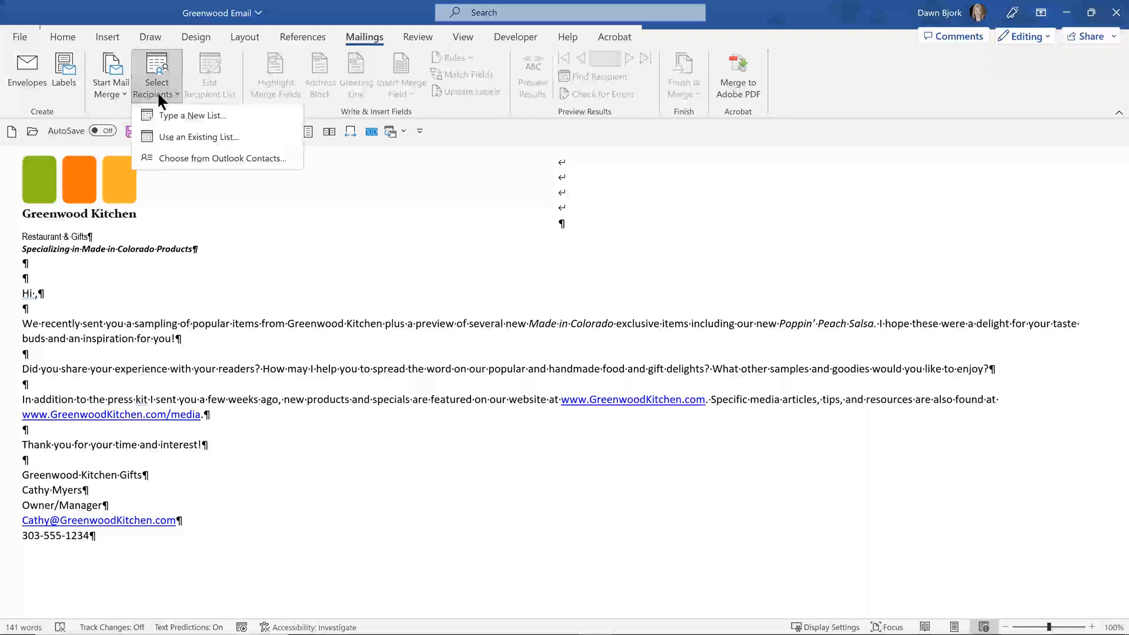
{"action": "left_click", "coordinate": [182, 132]}
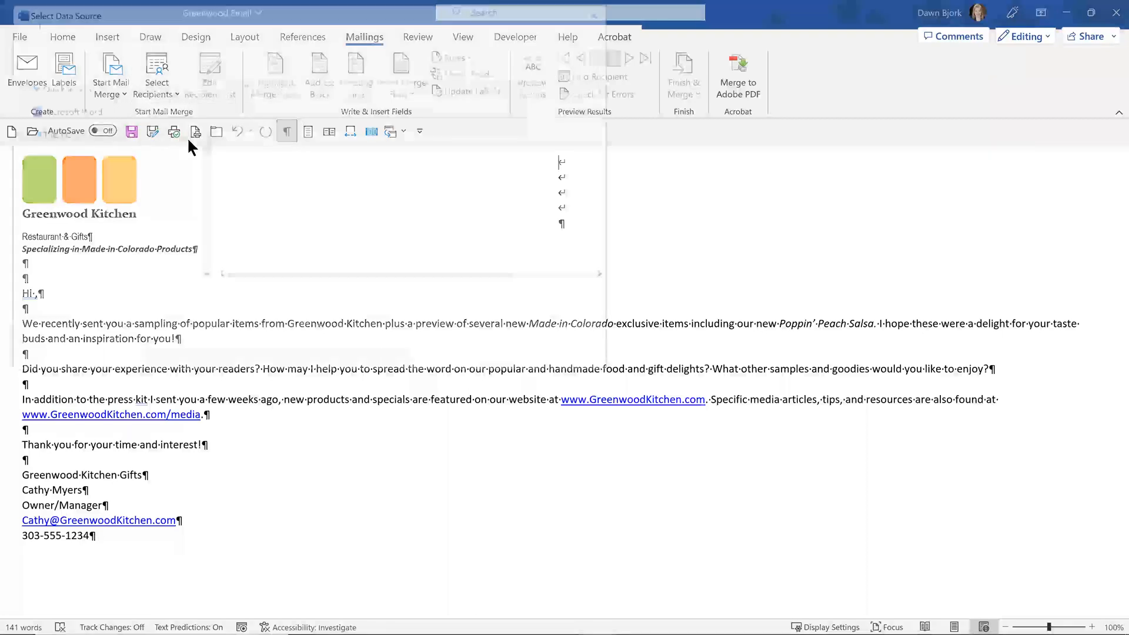
{"action": "left_click_drag", "start_coordinate": [198, 127], "coordinate": [158, 91]}
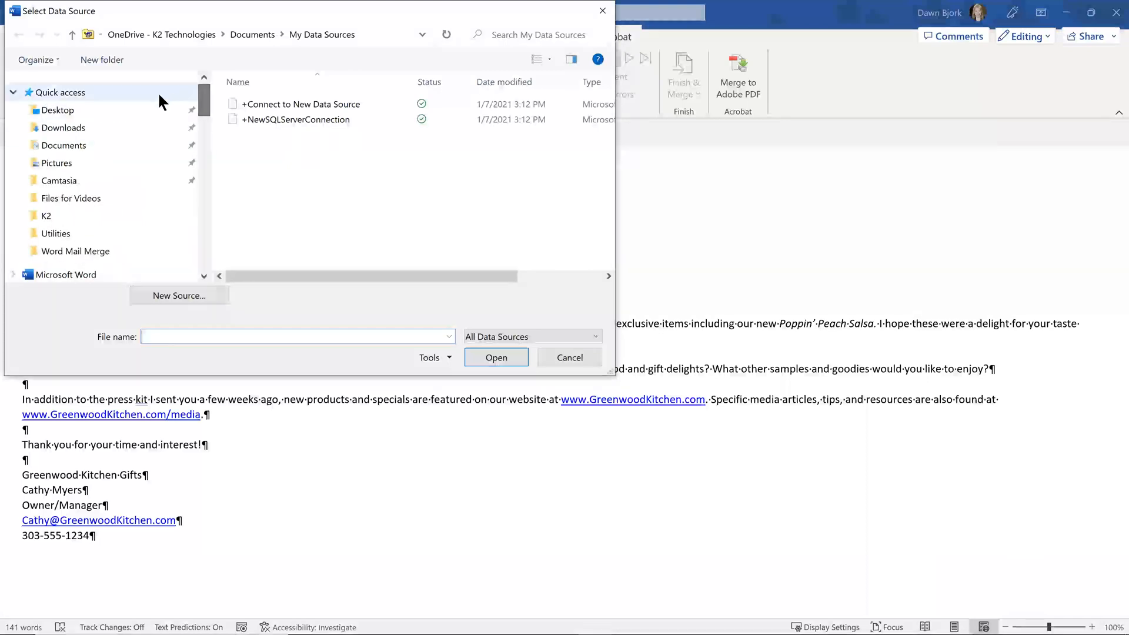
{"action": "left_click", "coordinate": [153, 106]}
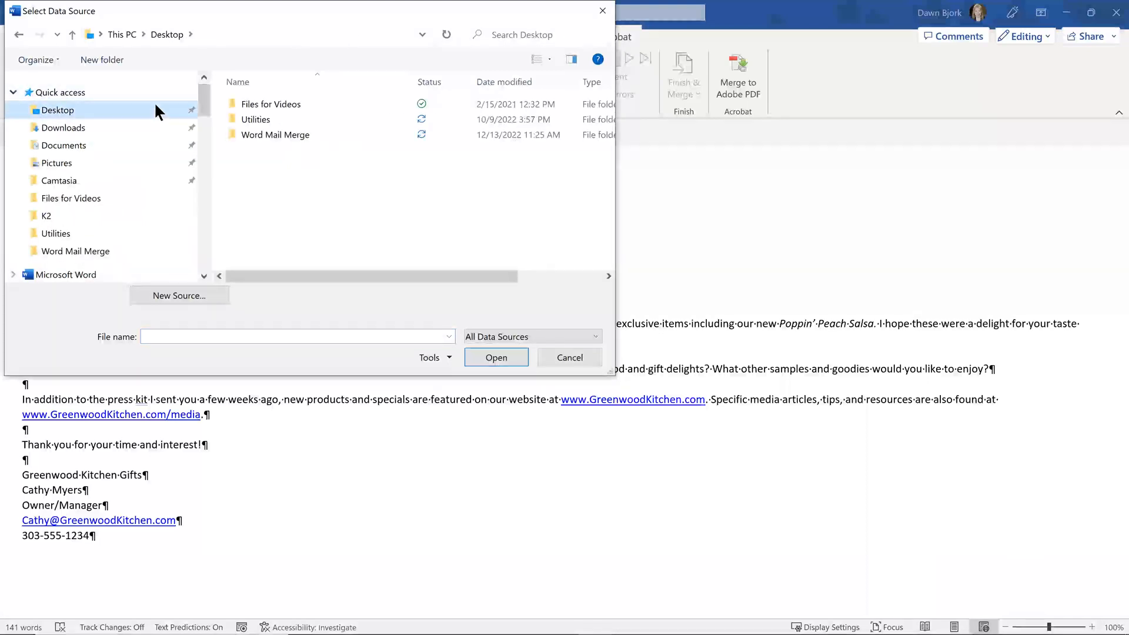
{"action": "double_click", "coordinate": [273, 134]}
{"action": "scroll", "coordinate": [304, 201], "scroll_direction": "down", "scroll_amount": 1}
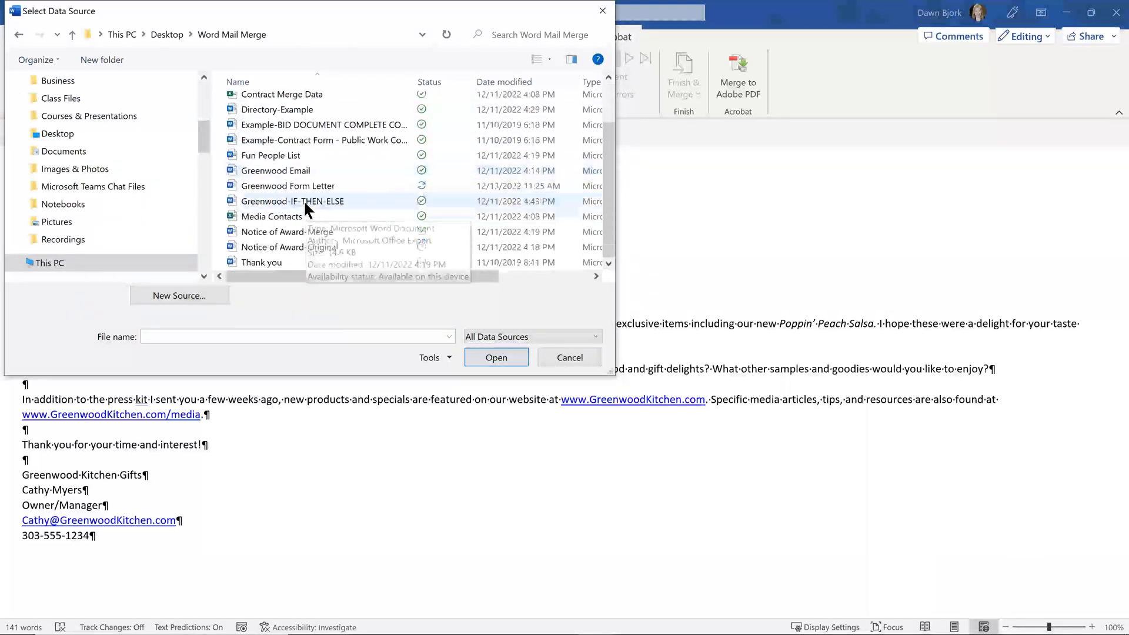
{"action": "double_click", "coordinate": [295, 216]}
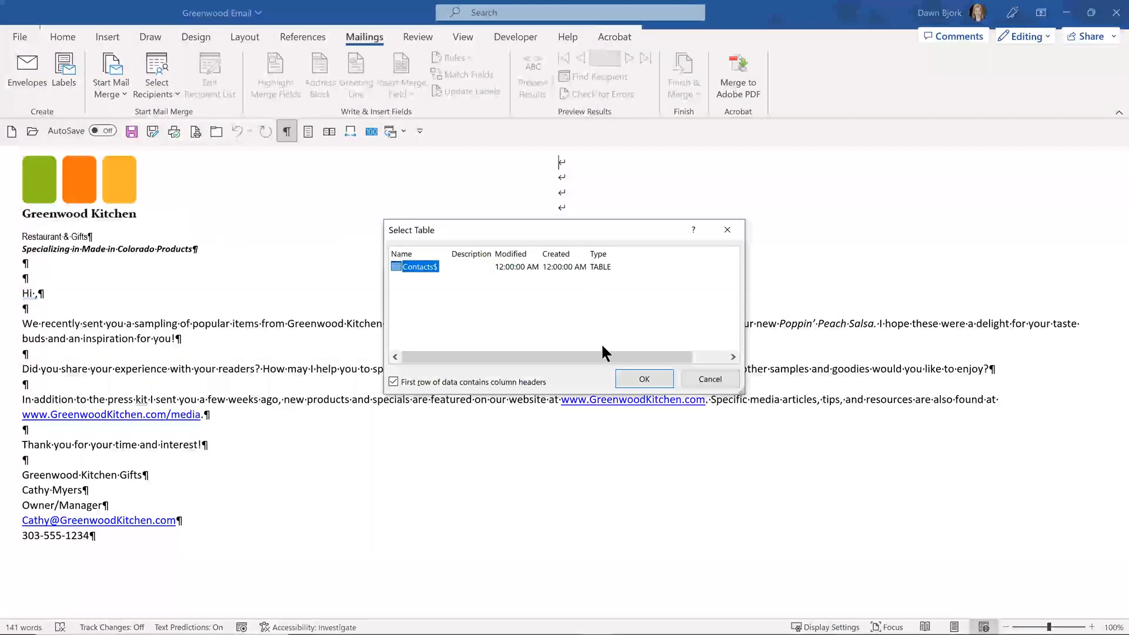
{"action": "left_click", "coordinate": [642, 378]}
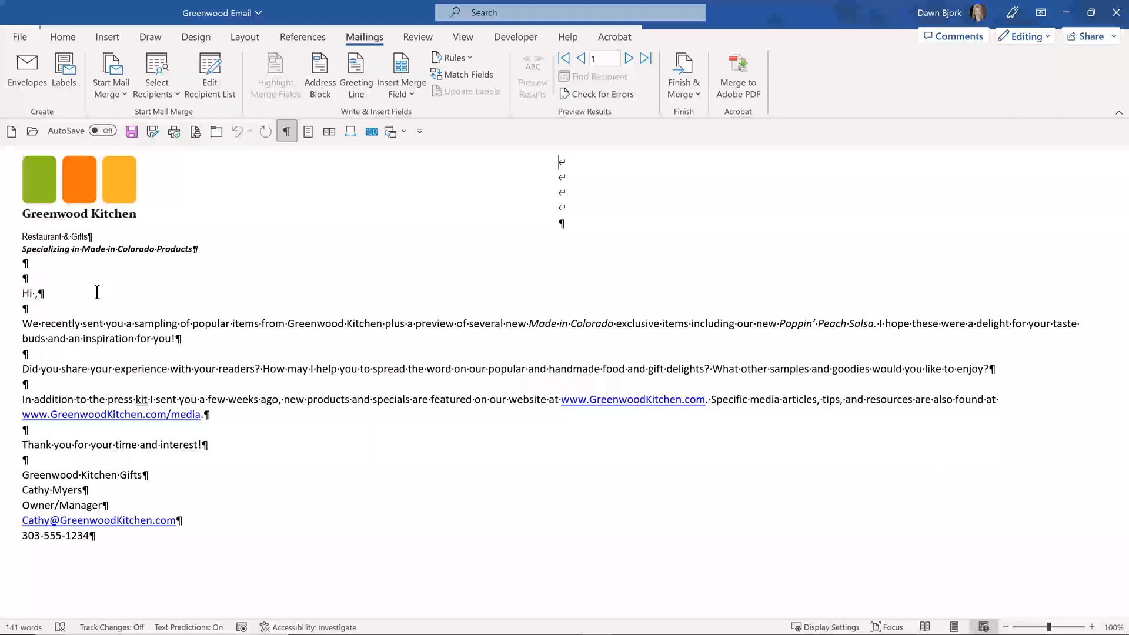
Insert the First_Name merge field between "Hi" and the comma in the greeting
{"action": "left_click_drag", "start_coordinate": [41, 293], "coordinate": [23, 292]}
{"action": "left_click", "coordinate": [36, 293]}
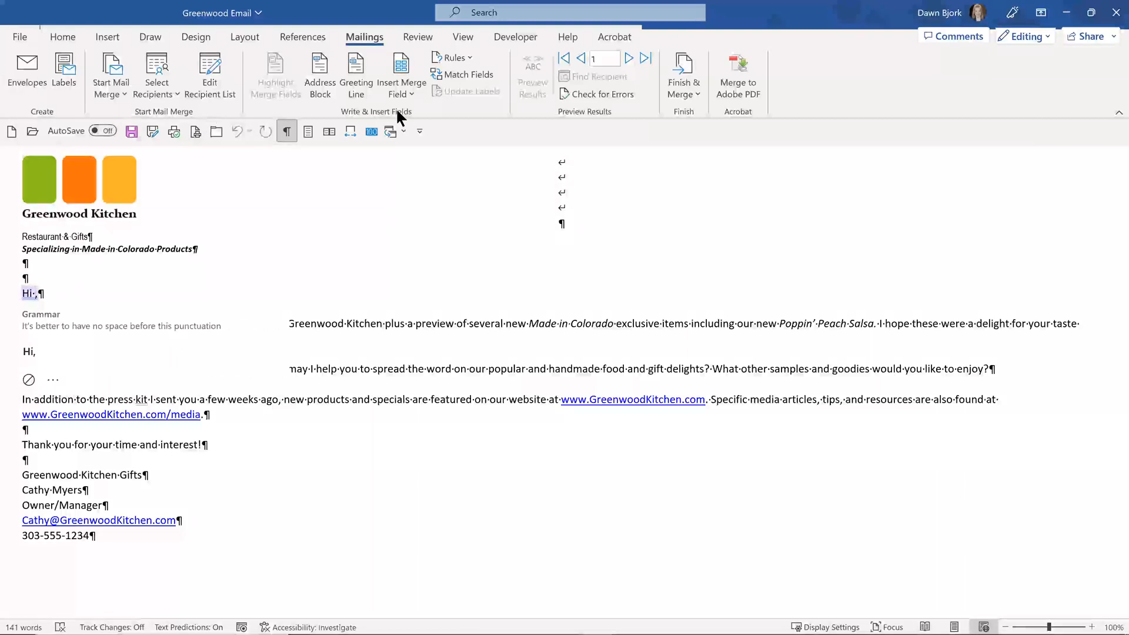
{"action": "left_click", "coordinate": [403, 88]}
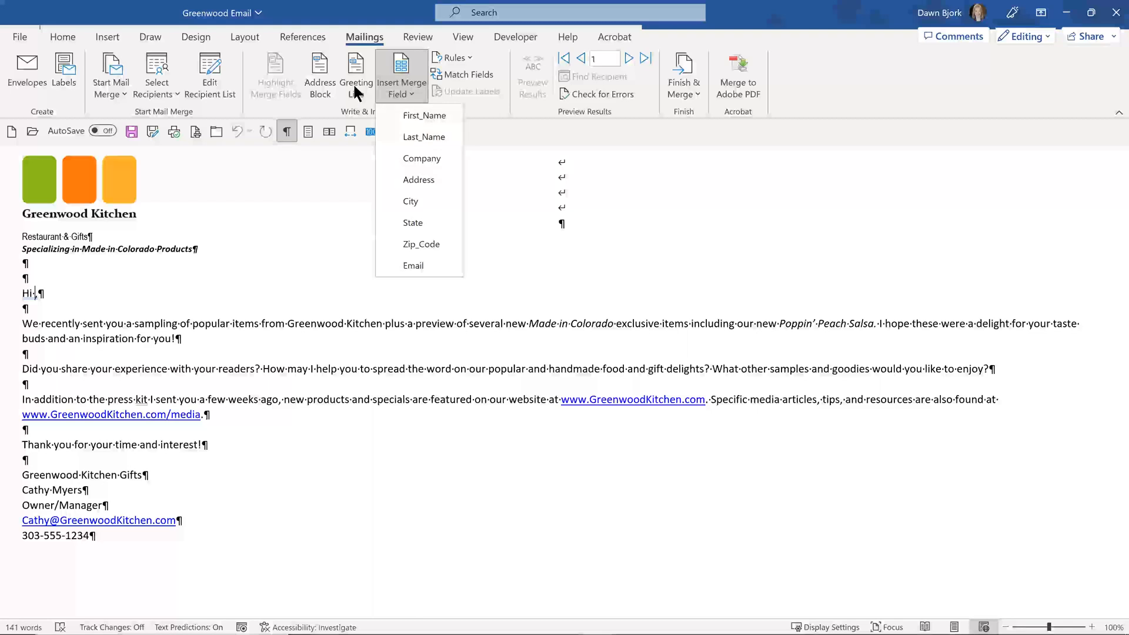
{"action": "left_click", "coordinate": [416, 115]}
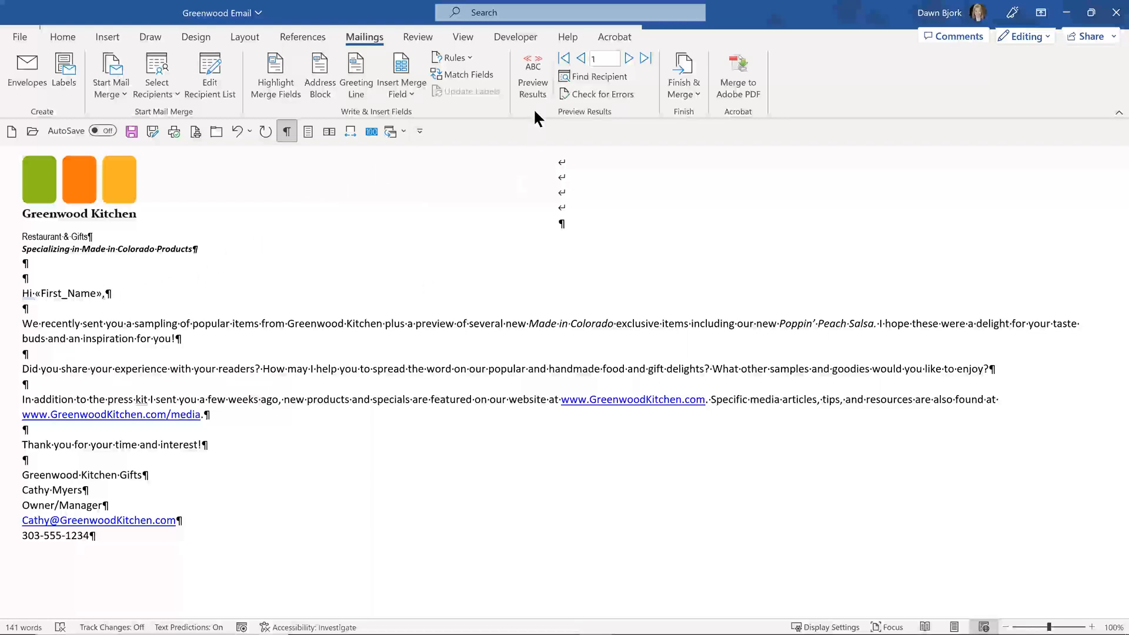
Preview the e-mail greeting for recipients 1 through 6 and look over the available merge fields
{"action": "left_click", "coordinate": [535, 88]}
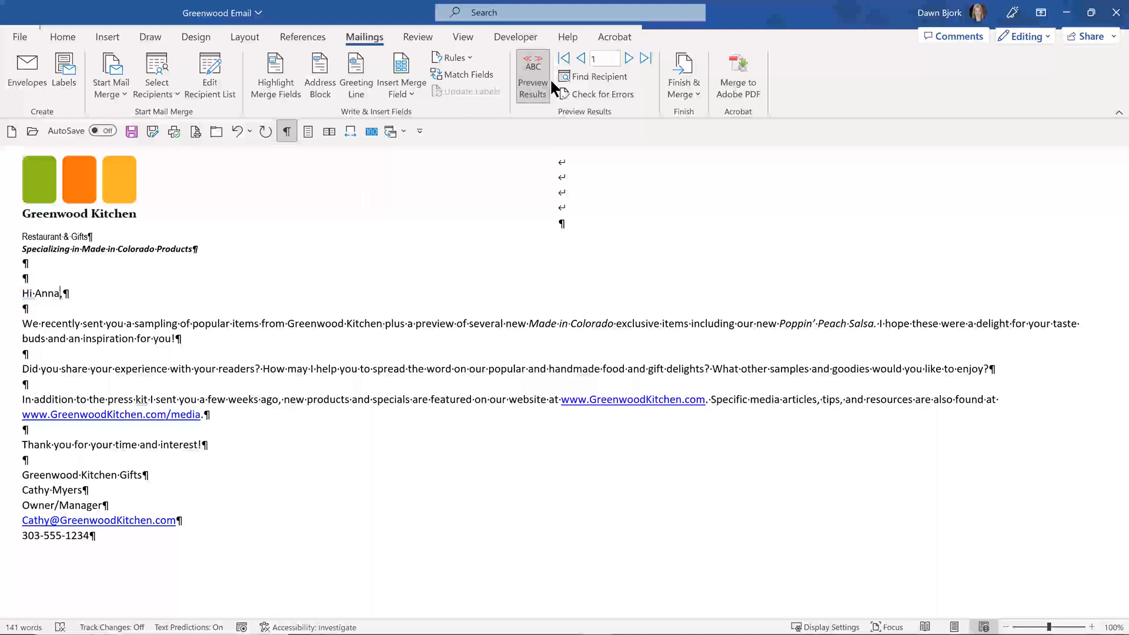
{"action": "left_click", "coordinate": [628, 57]}
{"action": "left_click", "coordinate": [628, 57]}
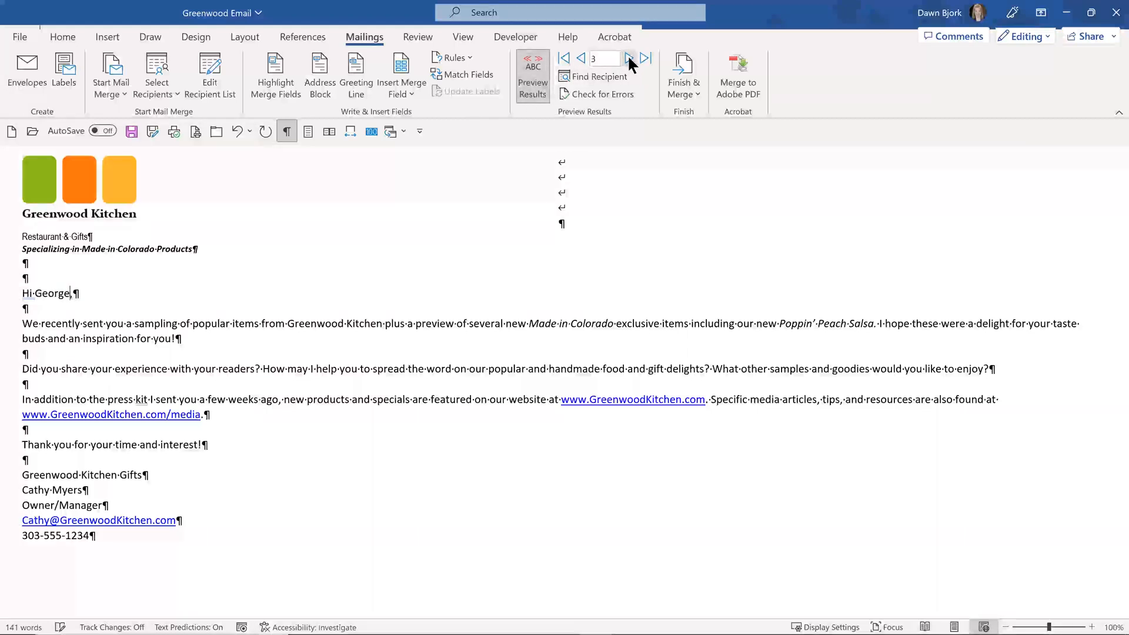
{"action": "left_click", "coordinate": [628, 57]}
{"action": "left_click", "coordinate": [628, 57]}
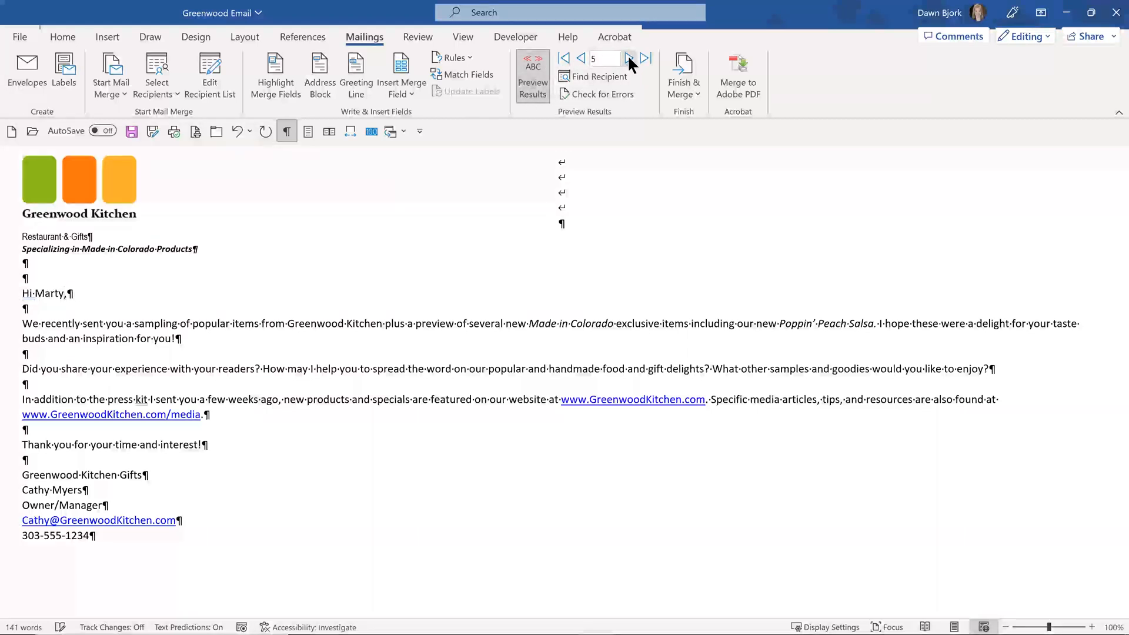
{"action": "left_click", "coordinate": [628, 57]}
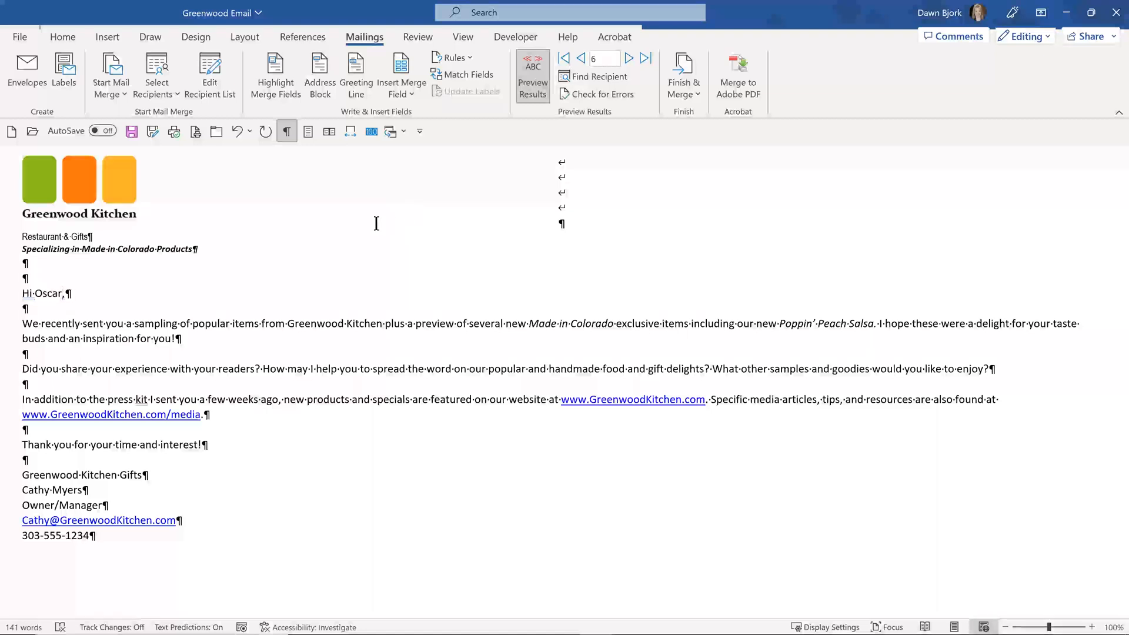
{"action": "left_click", "coordinate": [401, 93]}
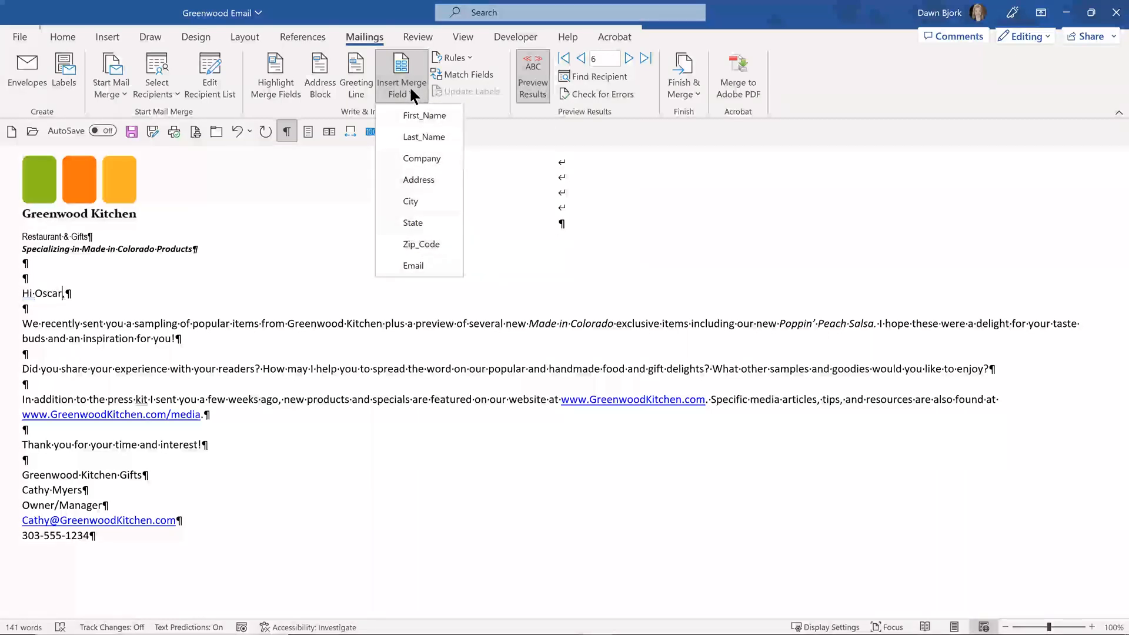
{"action": "left_click", "coordinate": [494, 117]}
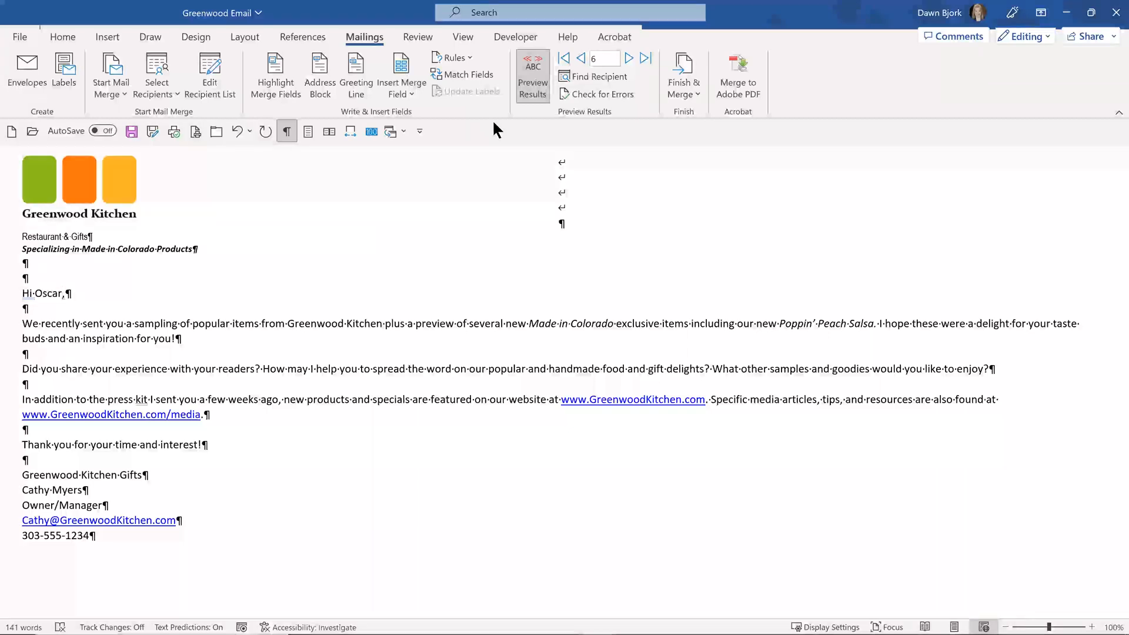
Fill in the Merge to E-mail settings with the subject line "Are you enjoying our delicious Colorado goodies?" and close them without sending
{"action": "left_click", "coordinate": [690, 91]}
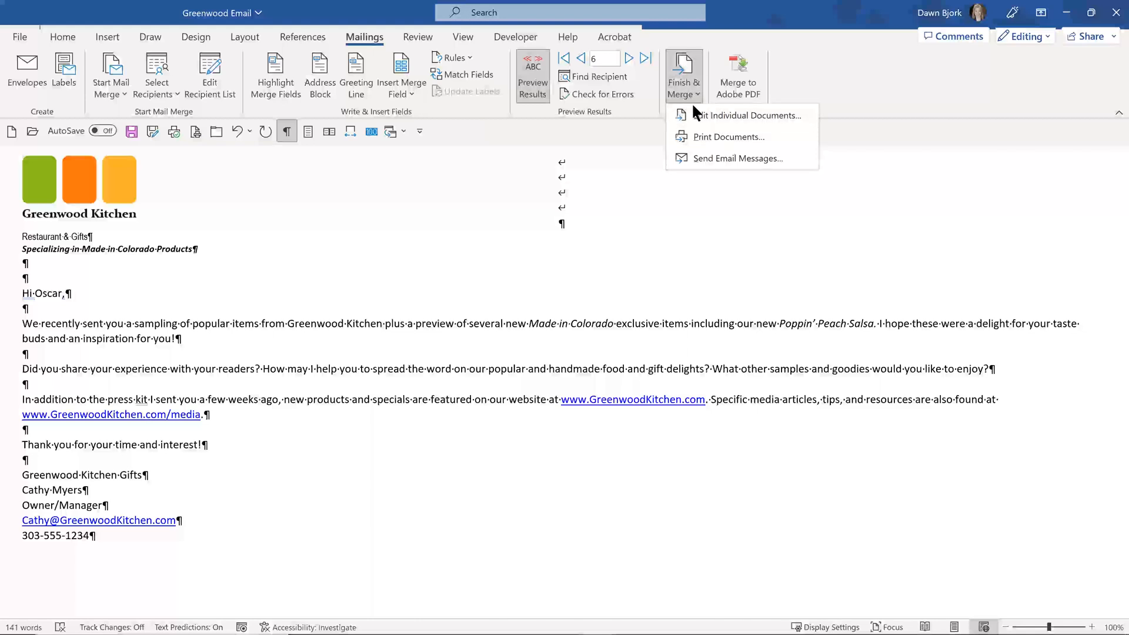
{"action": "left_click", "coordinate": [694, 158]}
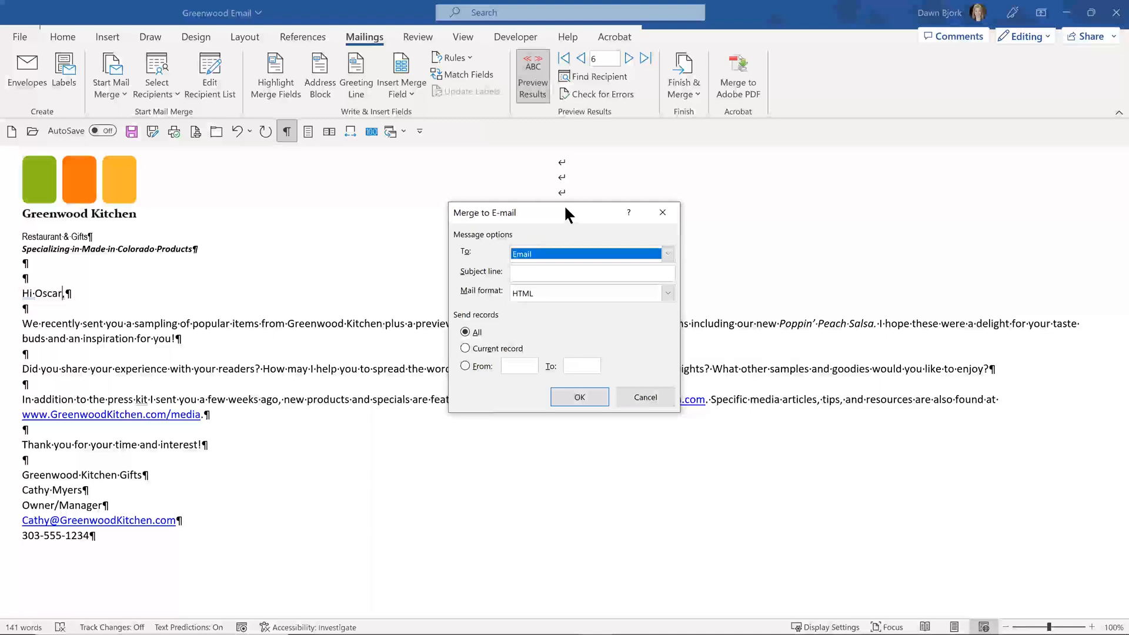
{"action": "left_click", "coordinate": [563, 274]}
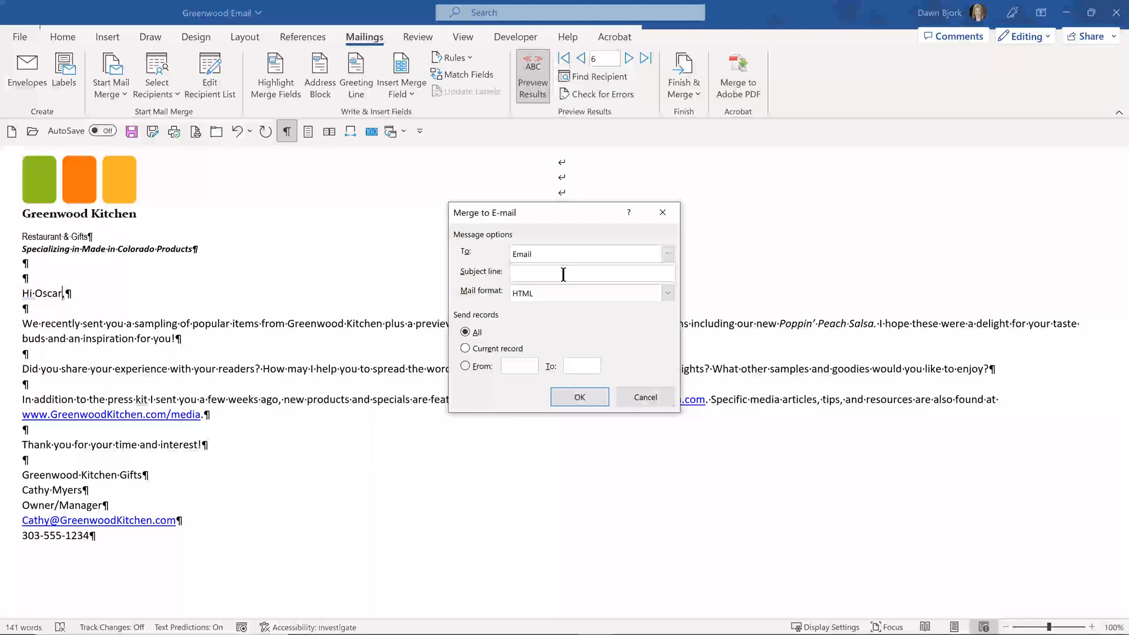
{"action": "type", "text": "Are you "}
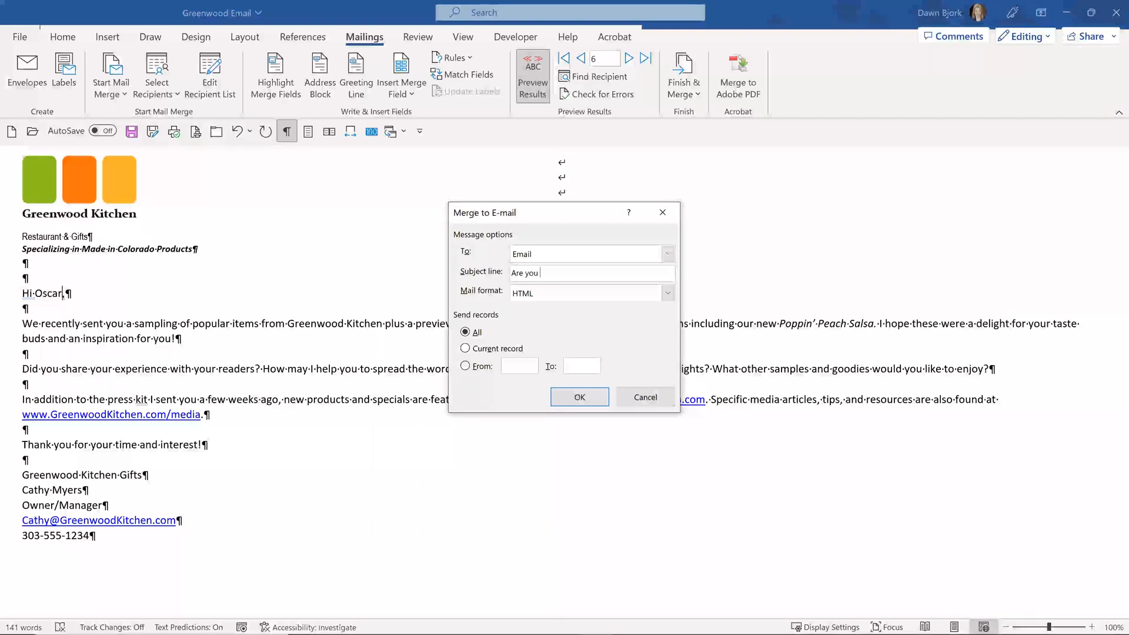
{"action": "type", "text": "enjoying our delicious Colorado goodies?"}
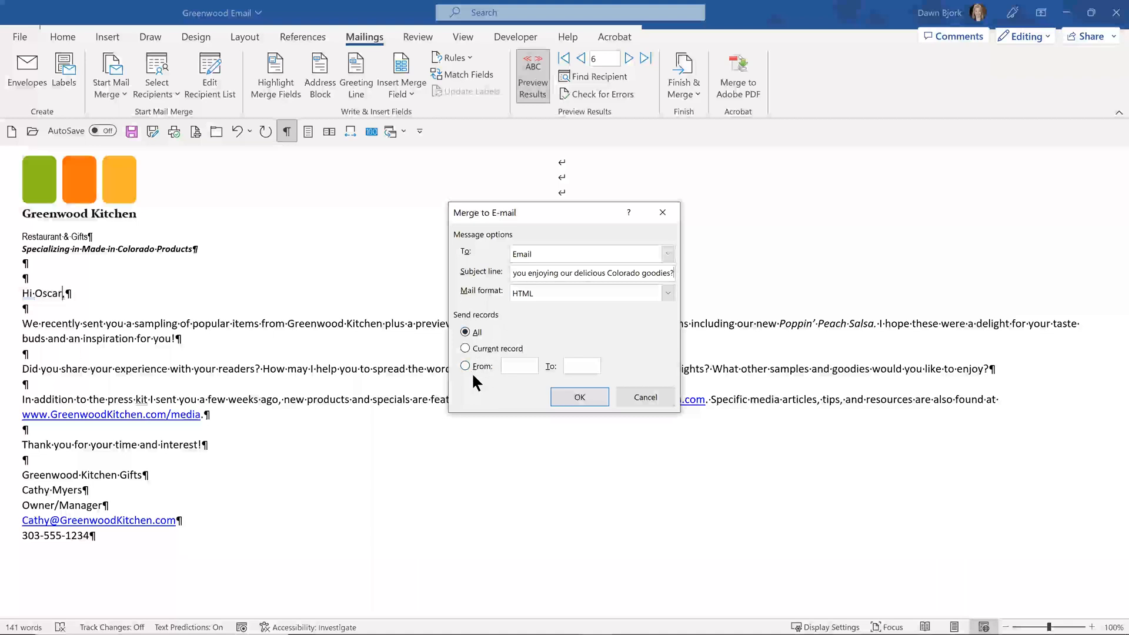
{"action": "left_click", "coordinate": [668, 254]}
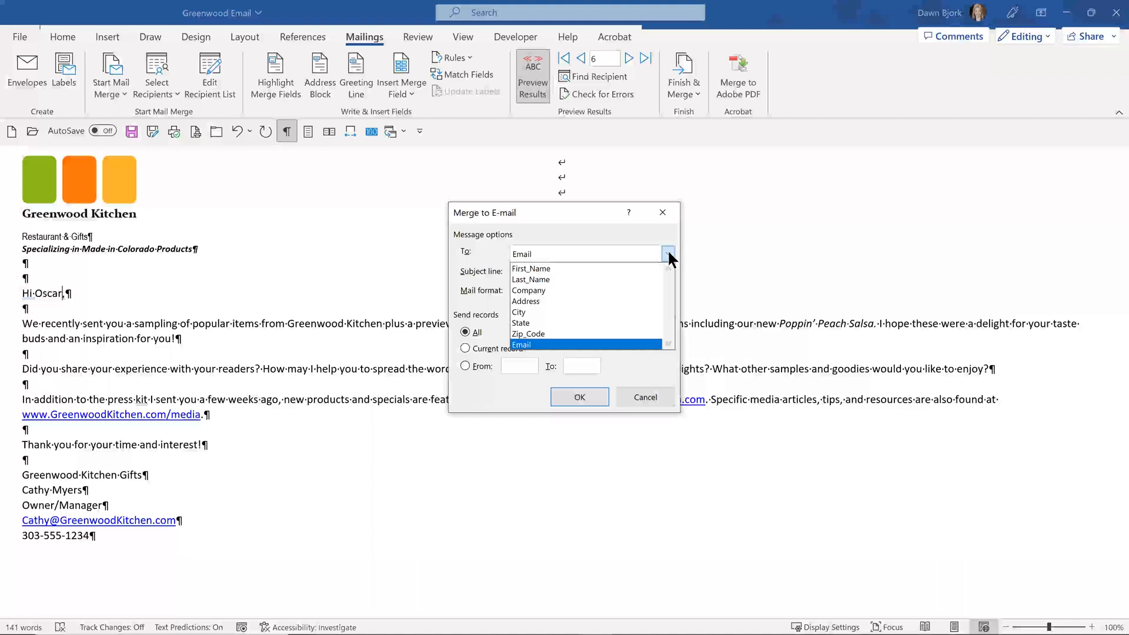
{"action": "left_click", "coordinate": [591, 231]}
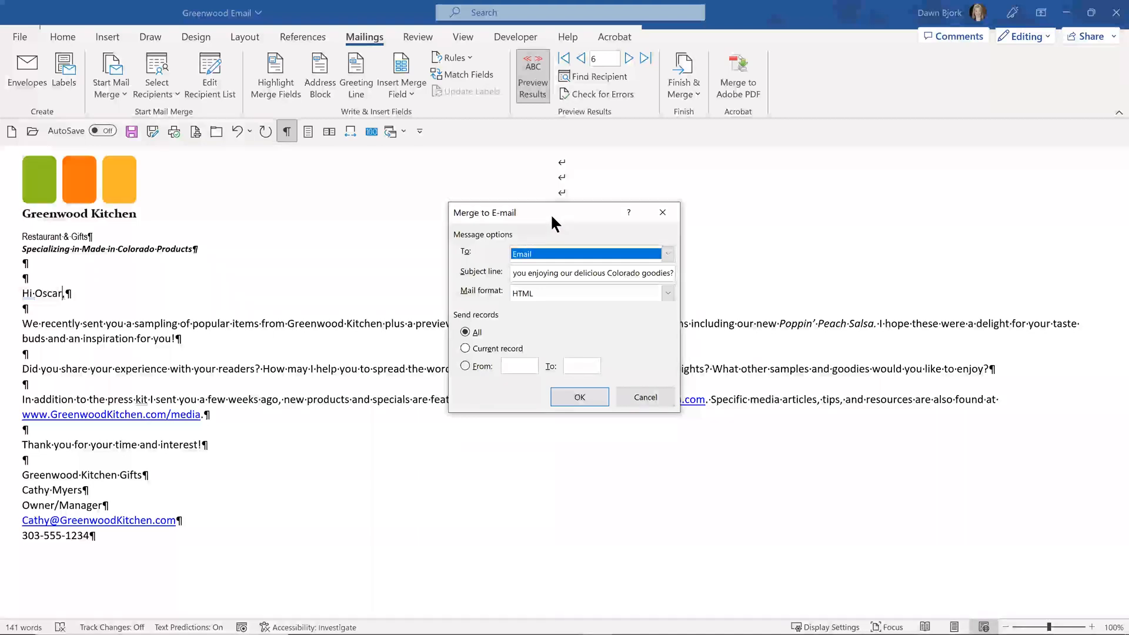
{"action": "left_click", "coordinate": [642, 394]}
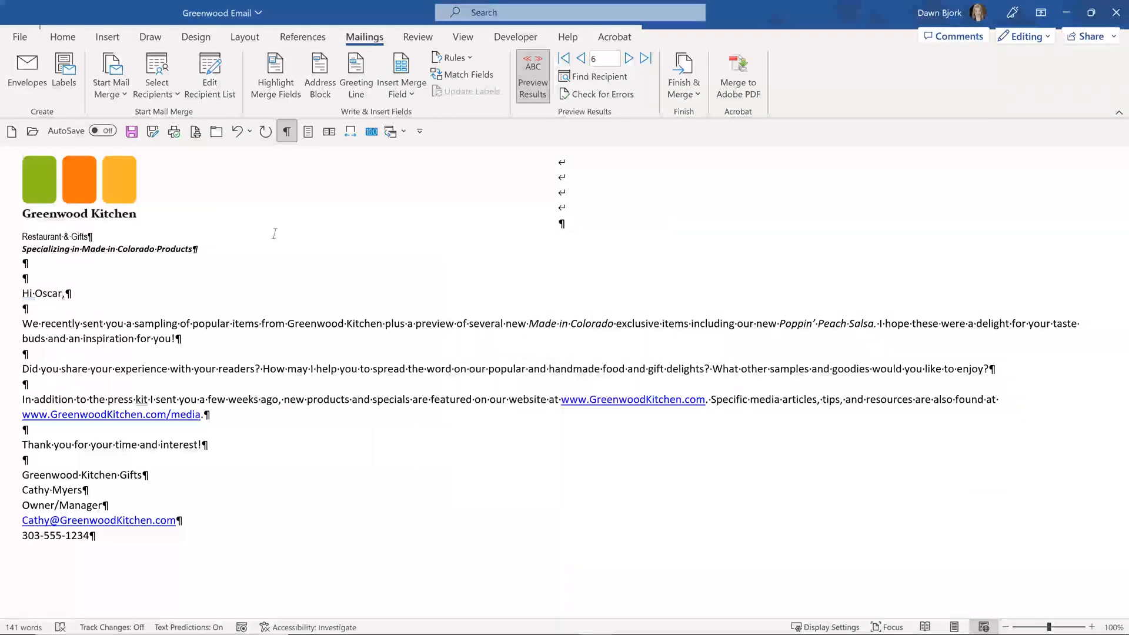
Save the Greenwood Email document
{"action": "left_click", "coordinate": [133, 129]}
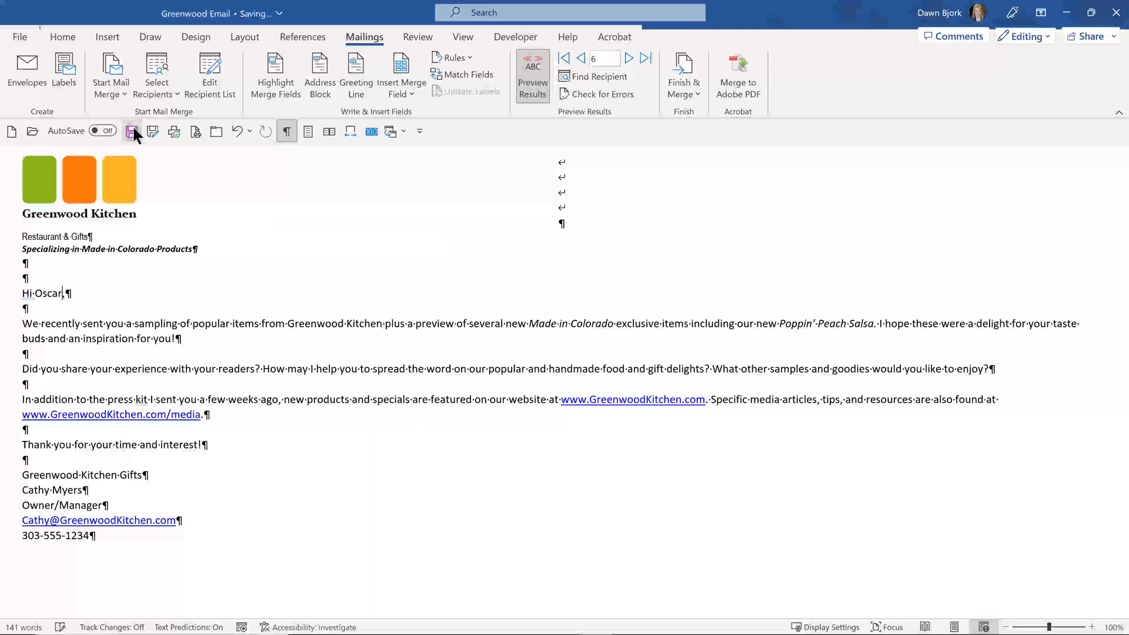
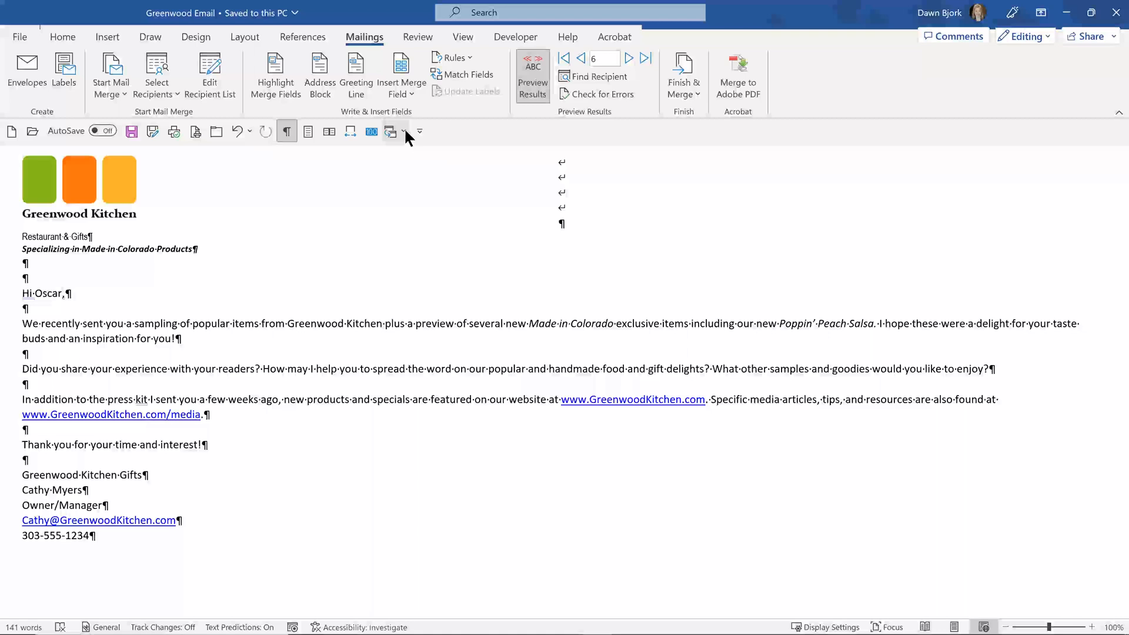
Switch to the Contract Merge Data workbook in Excel and examine its contract column headings and the single contract record
{"action": "key", "text": "alt+Tab"}
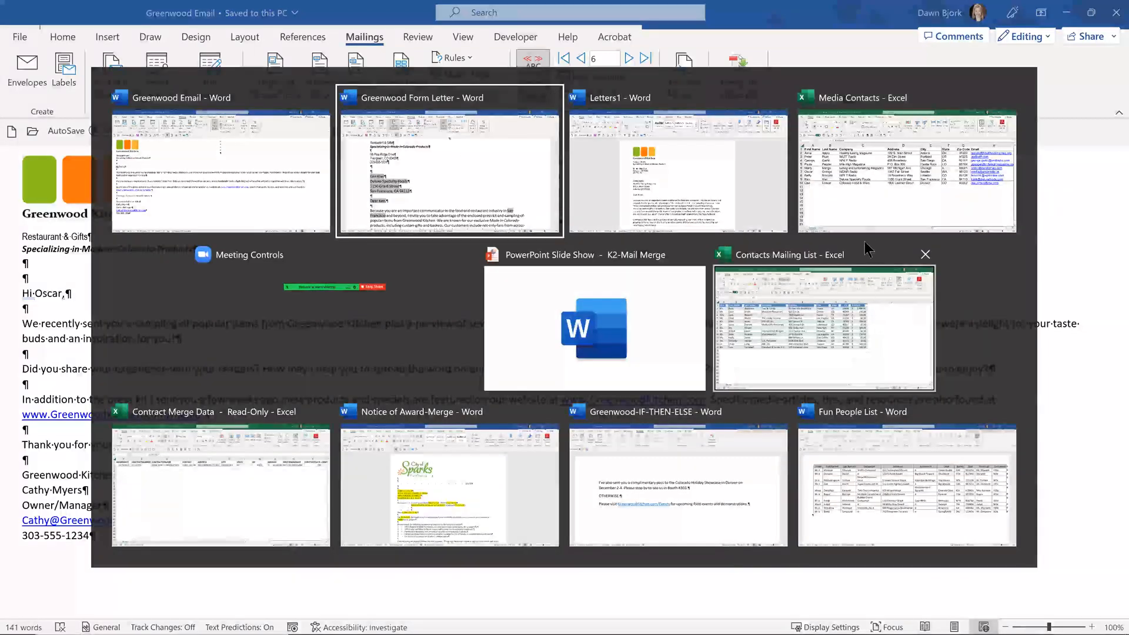
{"action": "left_click", "coordinate": [259, 464]}
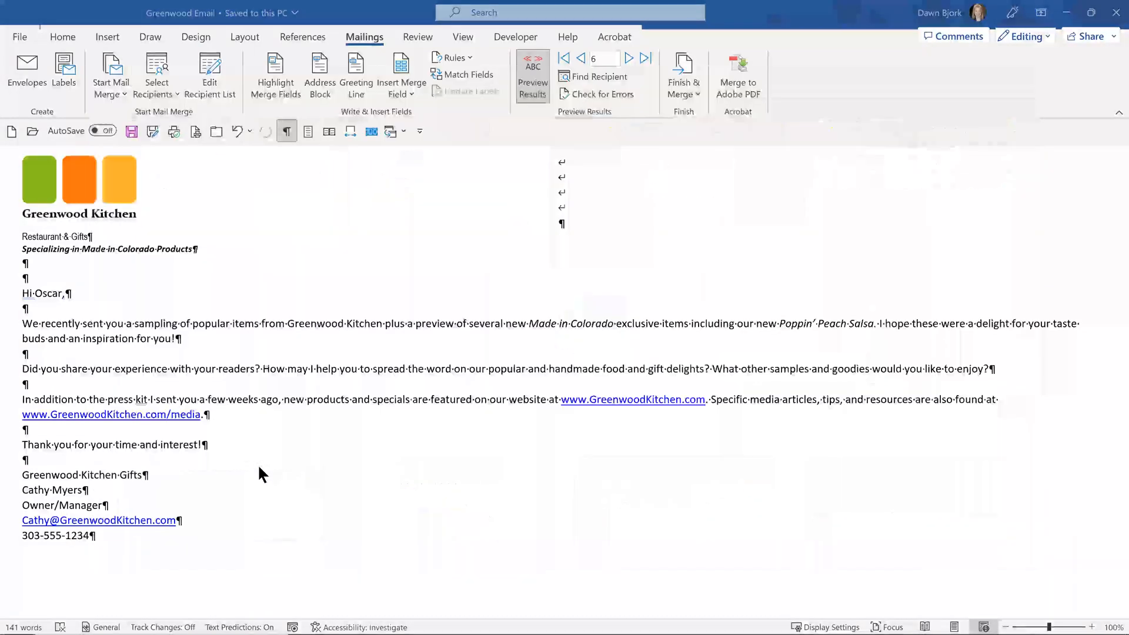
{"action": "left_click", "coordinate": [293, 341]}
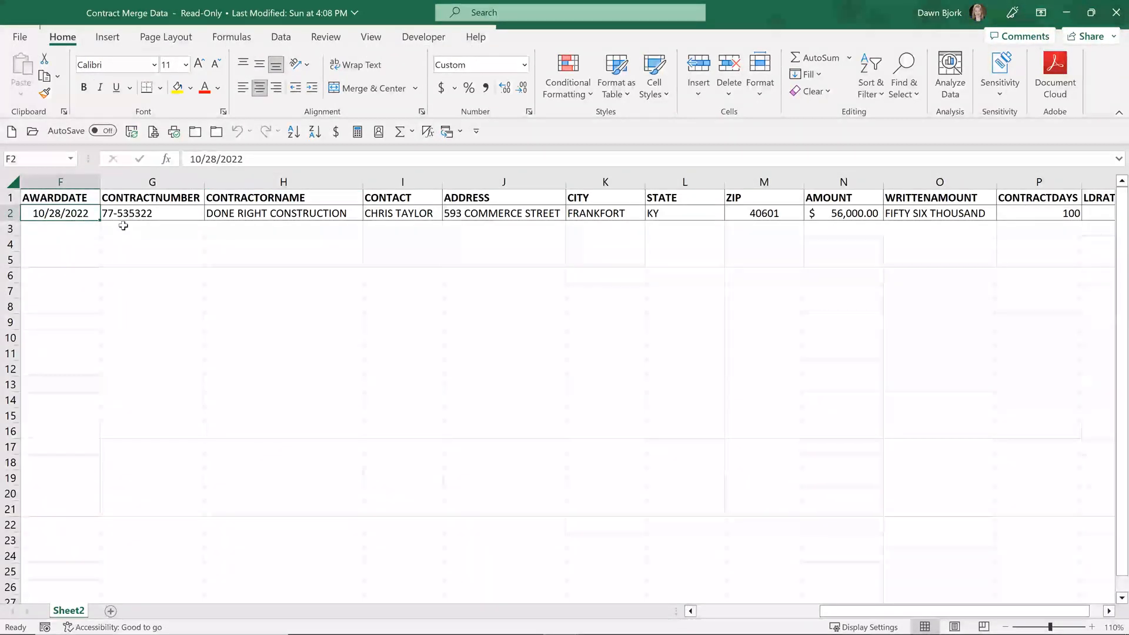
{"action": "left_click", "coordinate": [158, 212]}
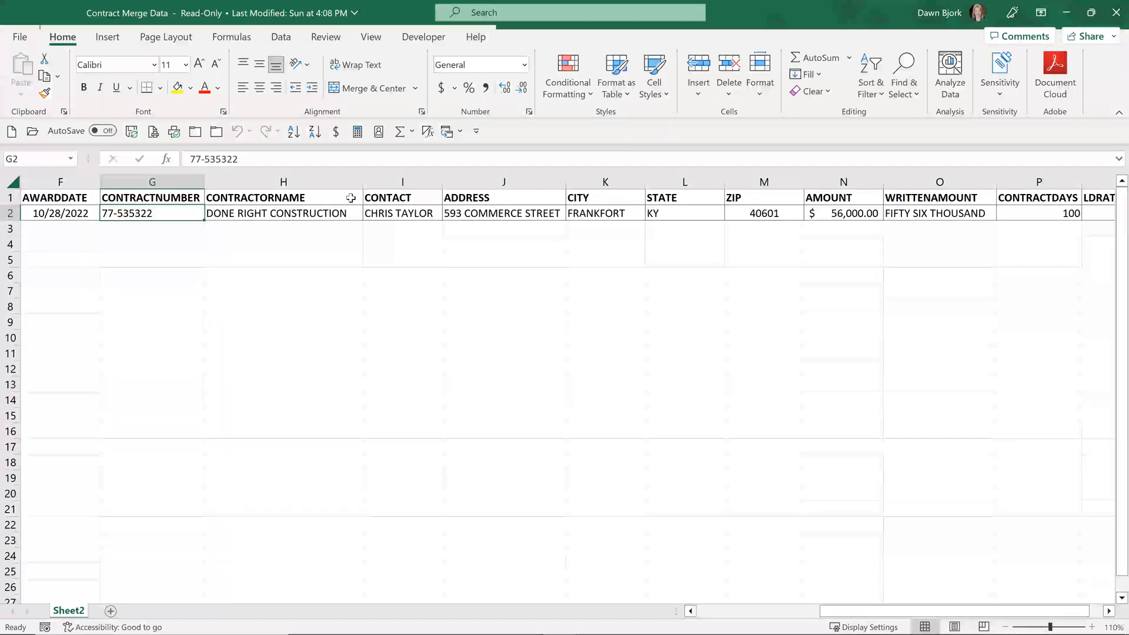
Switch to the Notice of Award-Merge document in Word, maximize its window and show the mail merge commands
{"action": "key", "text": "alt+Tab"}
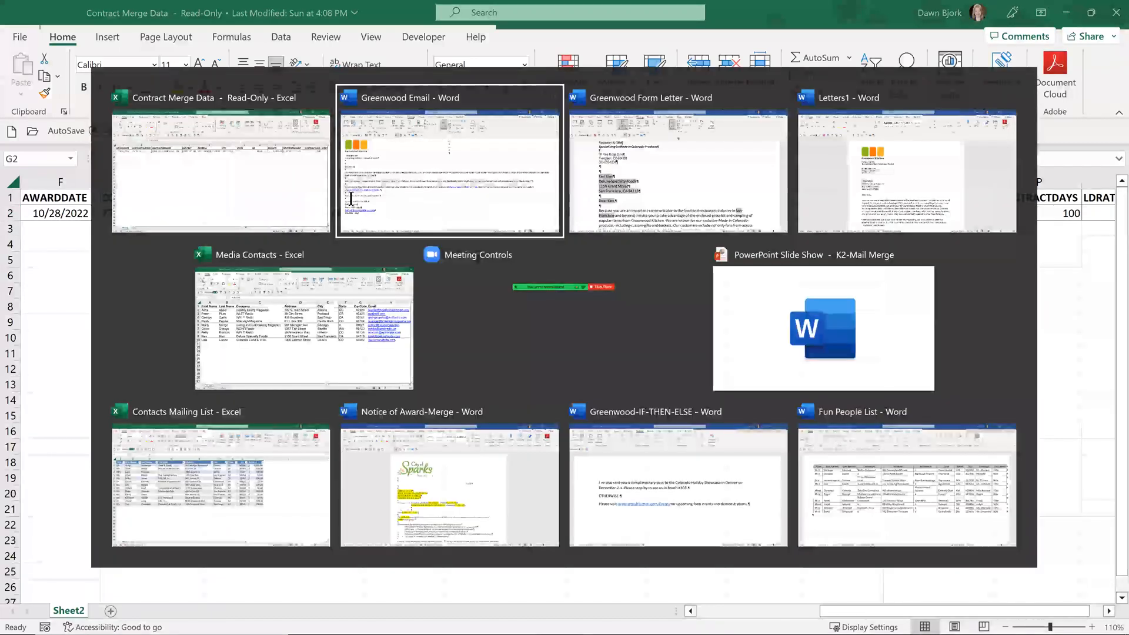
{"action": "left_click", "coordinate": [403, 132]}
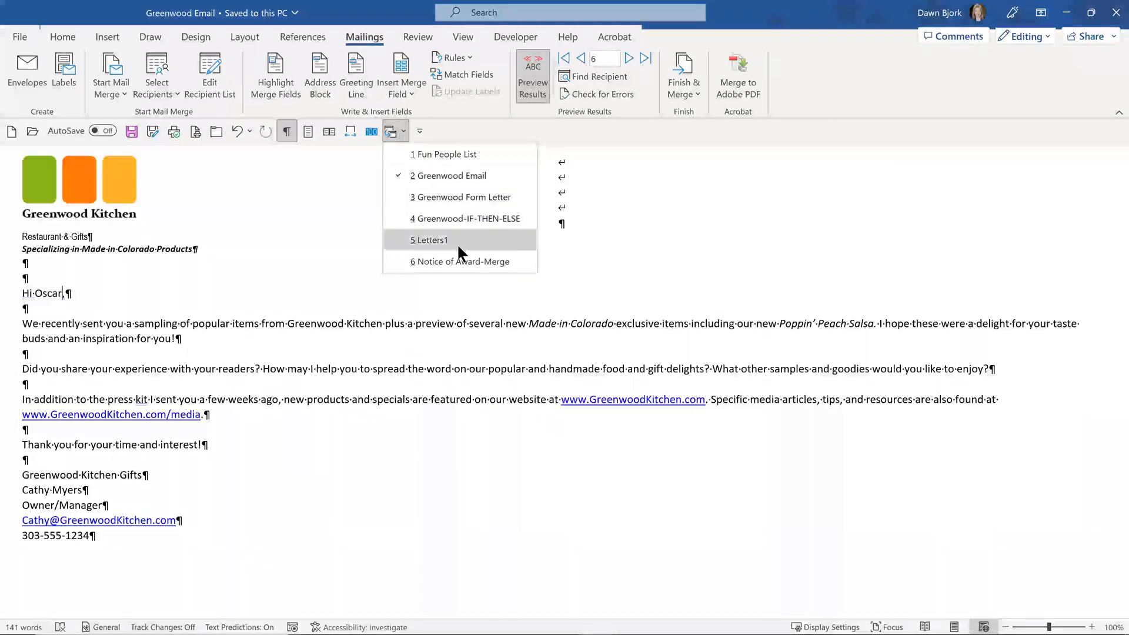
{"action": "left_click", "coordinate": [462, 261]}
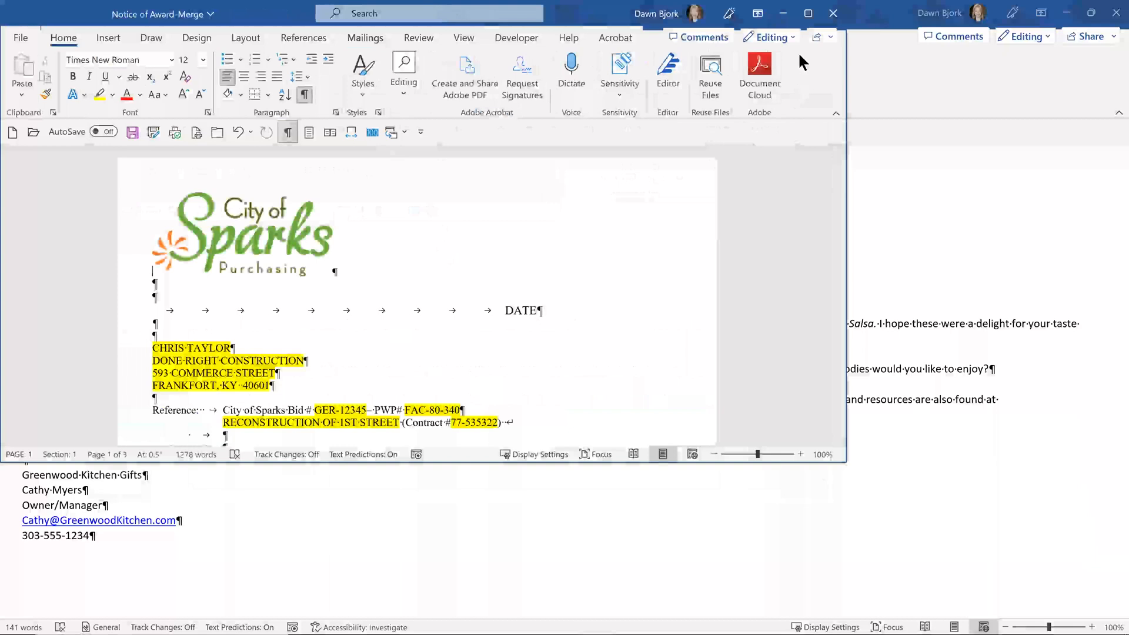
{"action": "left_click", "coordinate": [808, 13]}
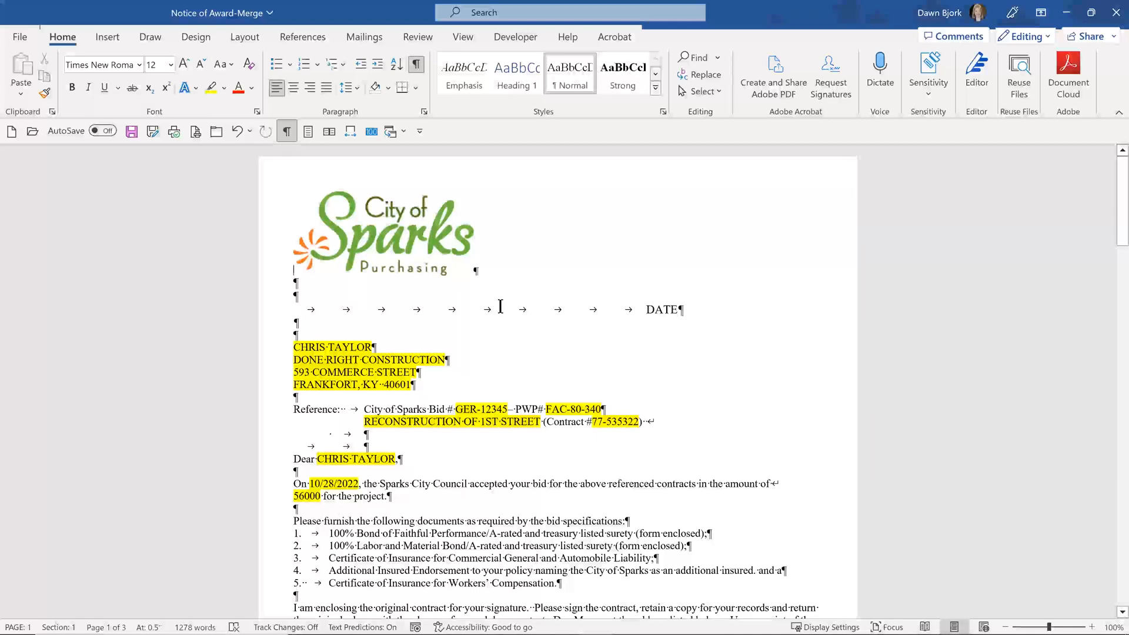
{"action": "left_click", "coordinate": [365, 37]}
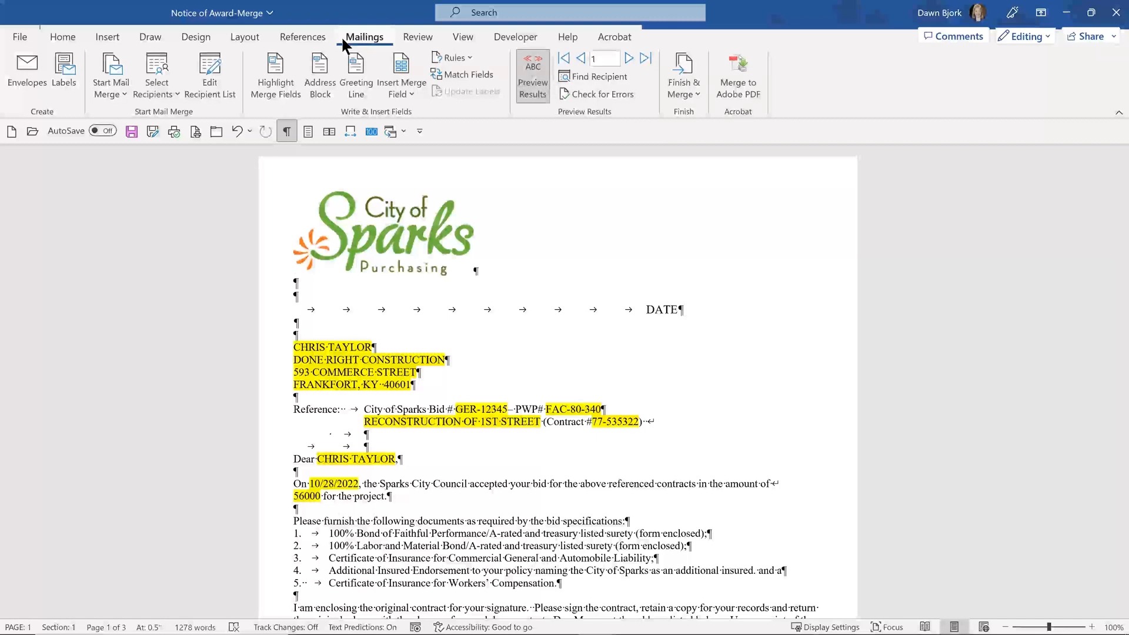
Examine the recipient list and data source file behind the Notice of Award merge, widening the list to show more fields
{"action": "left_click", "coordinate": [210, 94]}
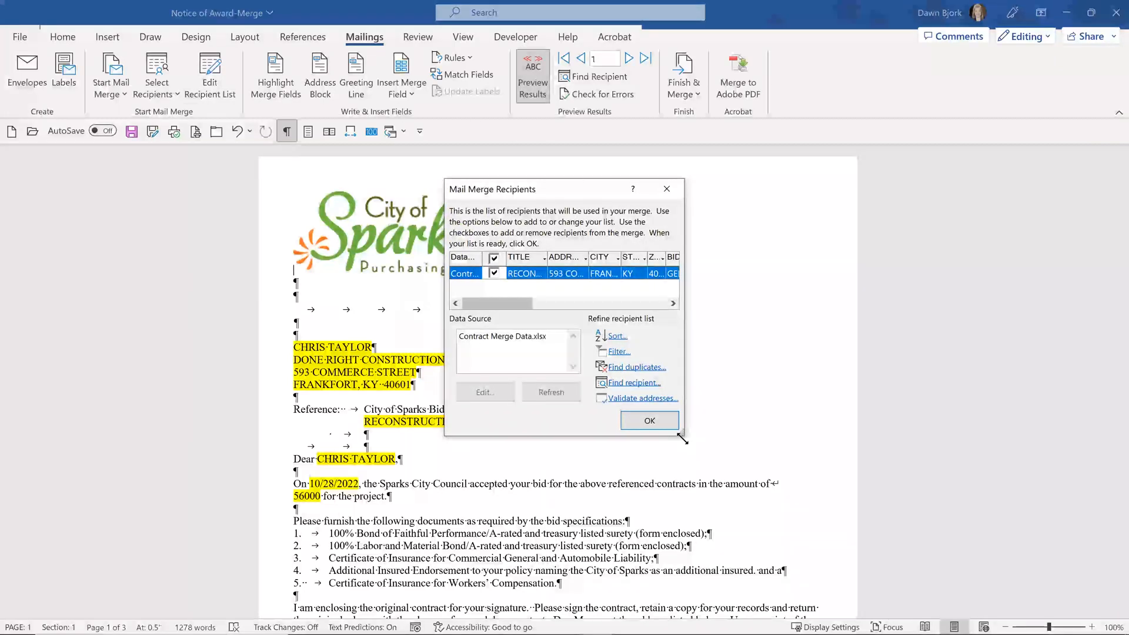
{"action": "left_click_drag", "start_coordinate": [681, 438], "coordinate": [1075, 517]}
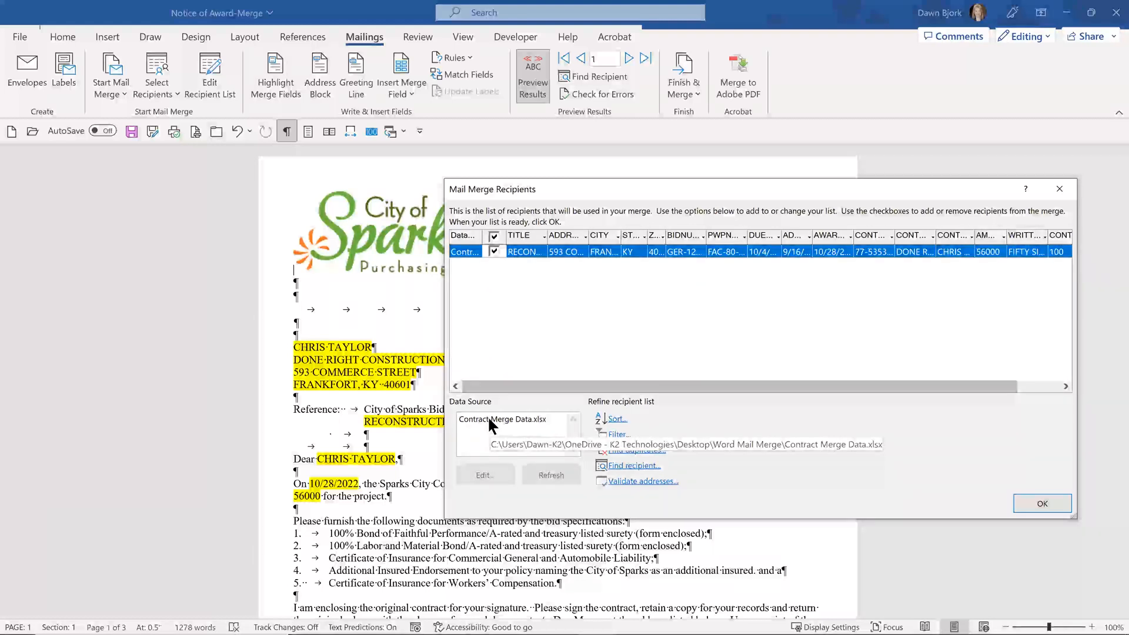
{"action": "left_click", "coordinate": [1035, 503]}
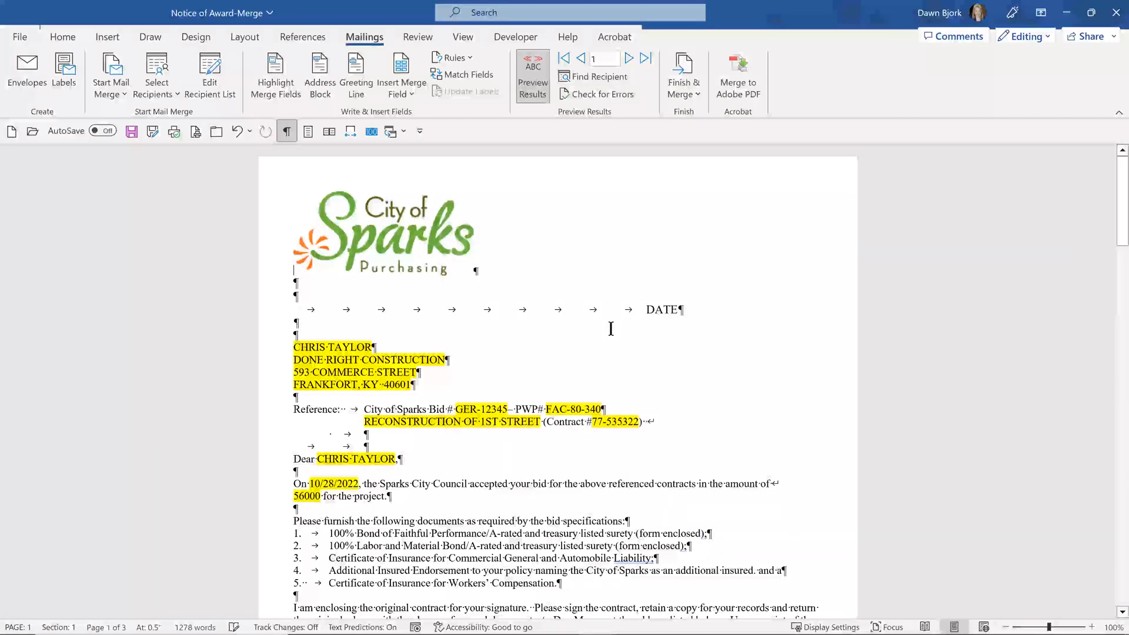
Examine where the merged contract data is used in the award letter, the faithful performance bond and the payment bond
{"action": "scroll", "coordinate": [489, 340], "scroll_direction": "down", "scroll_amount": 2}
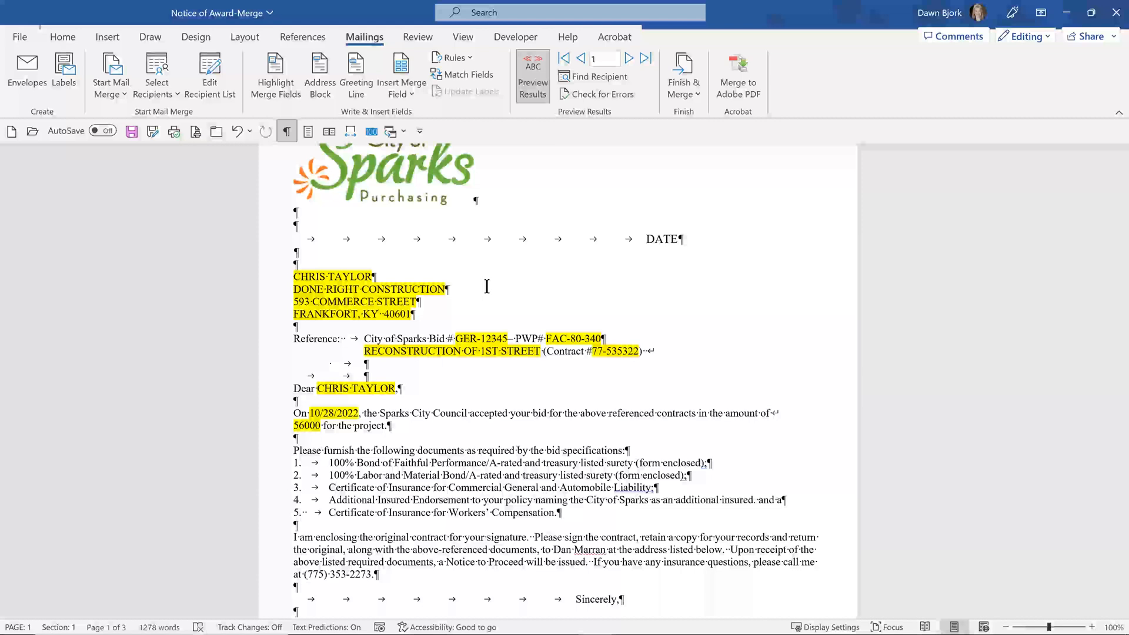
{"action": "scroll", "coordinate": [589, 316], "scroll_direction": "down", "scroll_amount": 3}
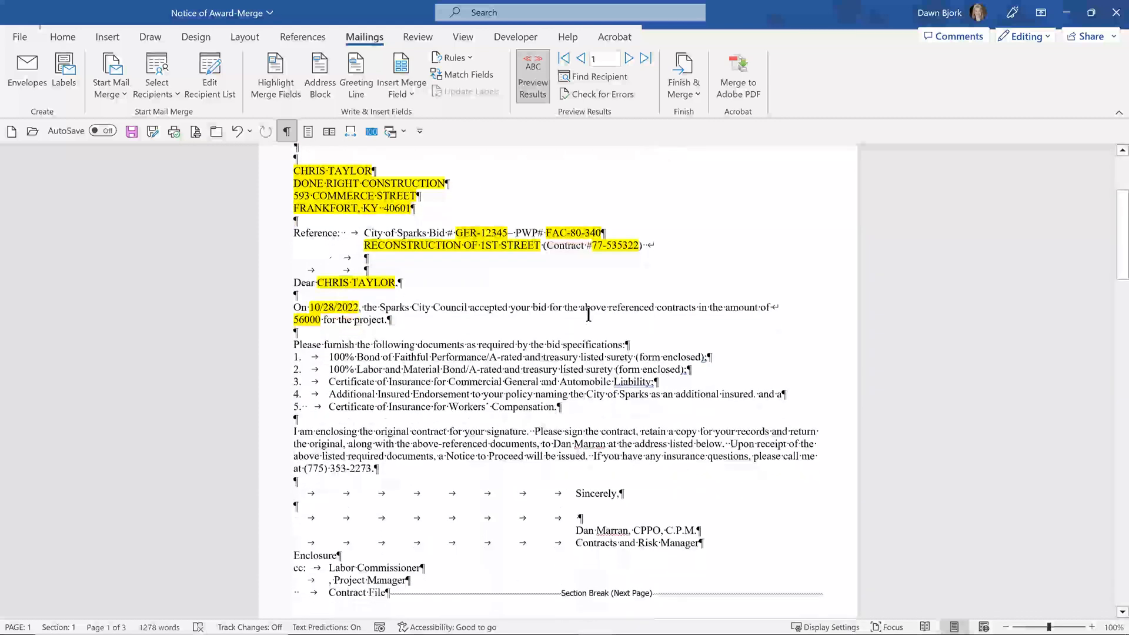
{"action": "key", "text": "ctrl+Page_Down"}
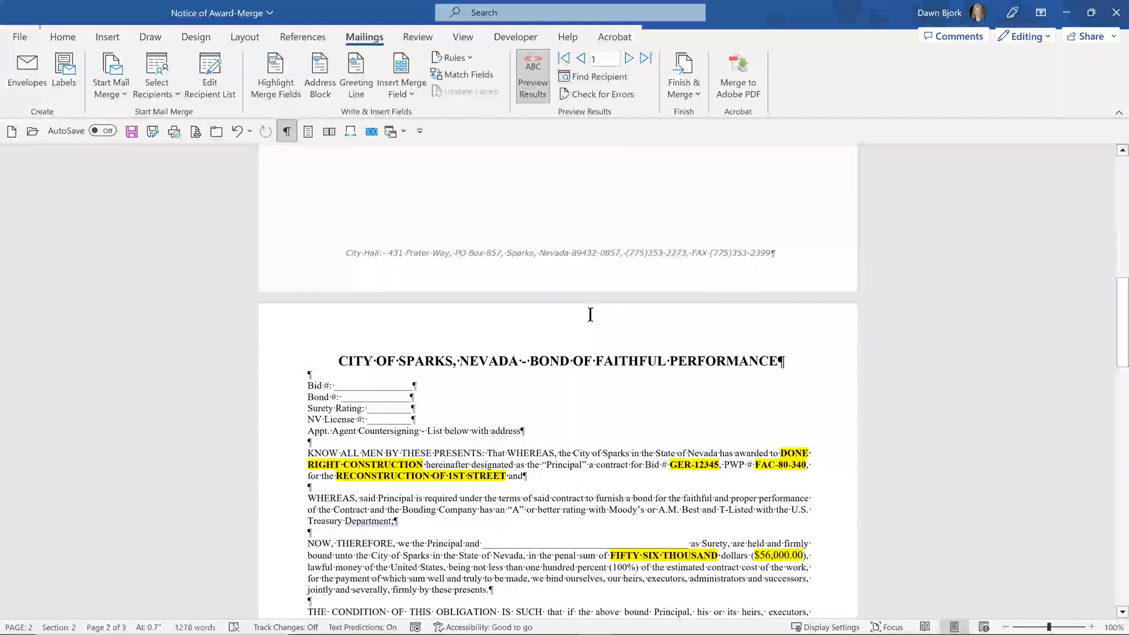
{"action": "scroll", "coordinate": [590, 315], "scroll_direction": "down", "scroll_amount": 5}
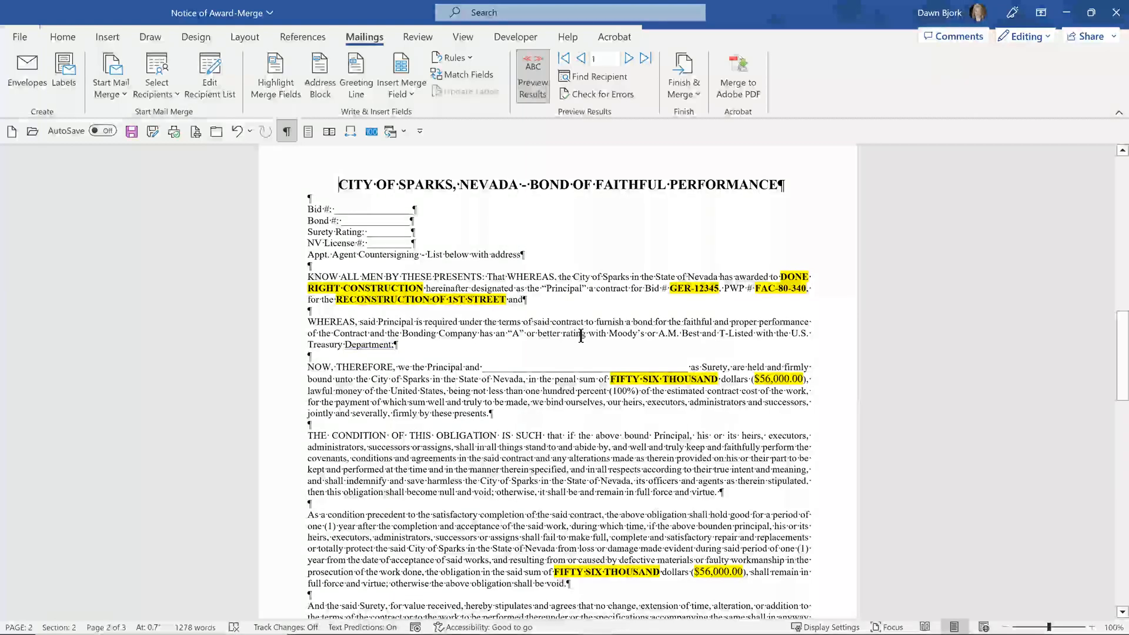
{"action": "scroll", "coordinate": [584, 343], "scroll_direction": "down", "scroll_amount": 3}
{"action": "scroll", "coordinate": [583, 342], "scroll_direction": "down", "scroll_amount": 5}
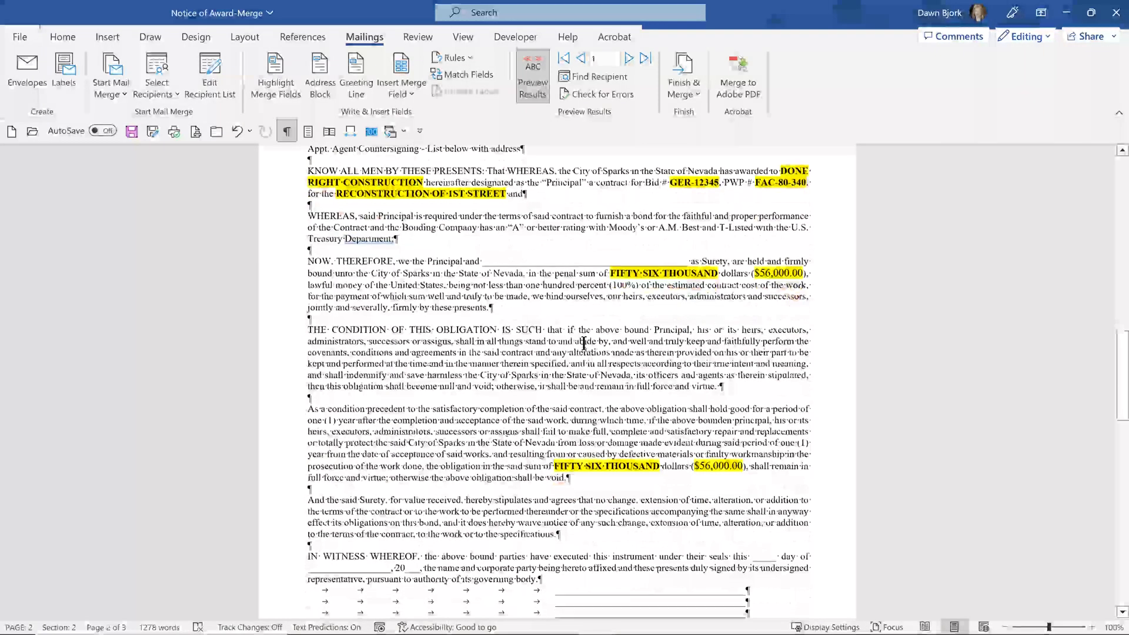
{"action": "scroll", "coordinate": [584, 344], "scroll_direction": "up", "scroll_amount": 2}
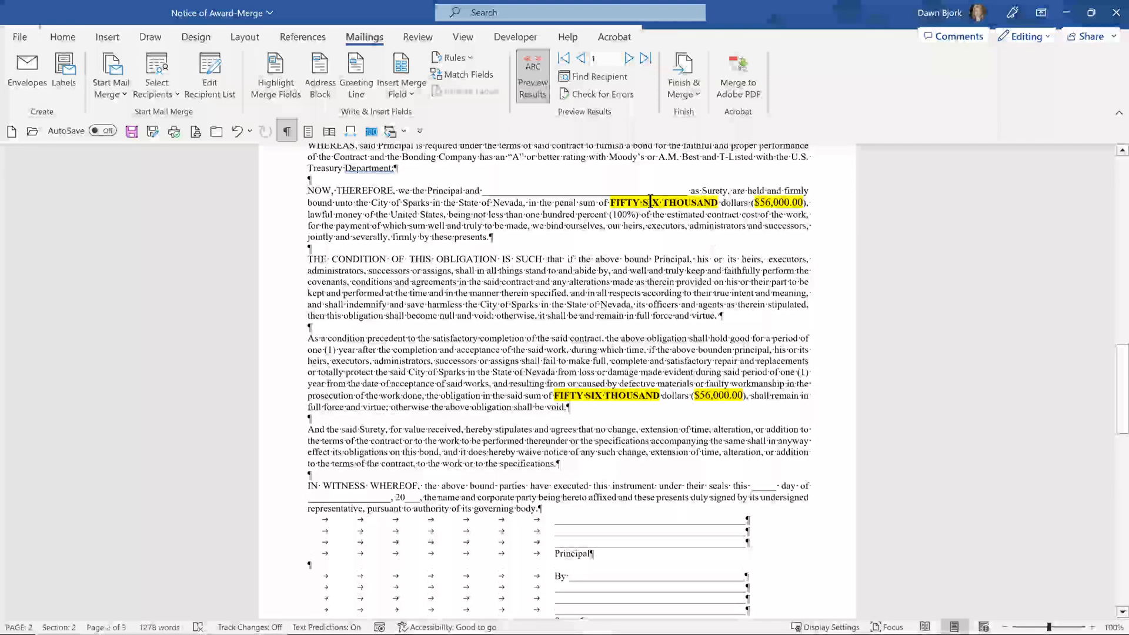
{"action": "scroll", "coordinate": [690, 415], "scroll_direction": "down", "scroll_amount": 8}
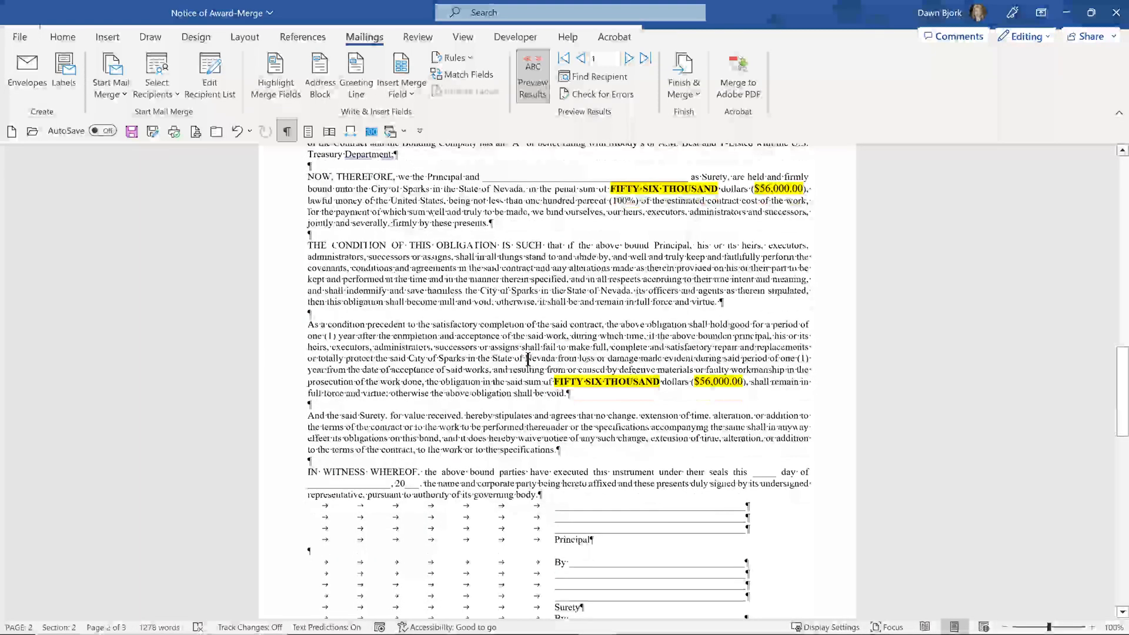
{"action": "scroll", "coordinate": [482, 350], "scroll_direction": "down", "scroll_amount": 8}
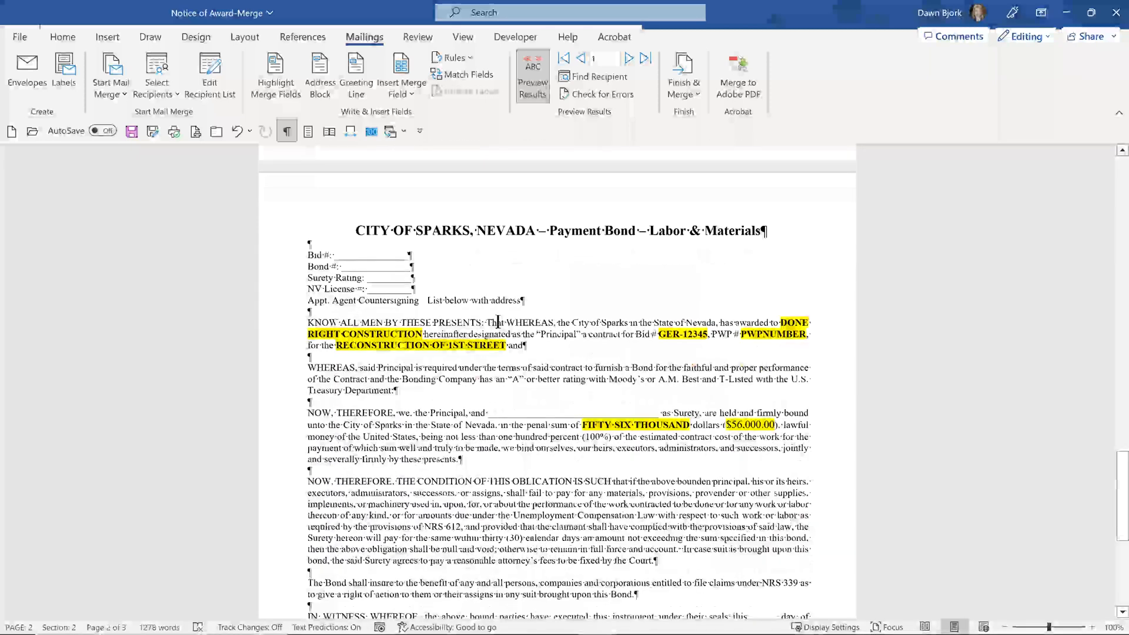
{"action": "scroll", "coordinate": [487, 347], "scroll_direction": "down", "scroll_amount": 2}
{"action": "scroll", "coordinate": [491, 344], "scroll_direction": "down", "scroll_amount": 6}
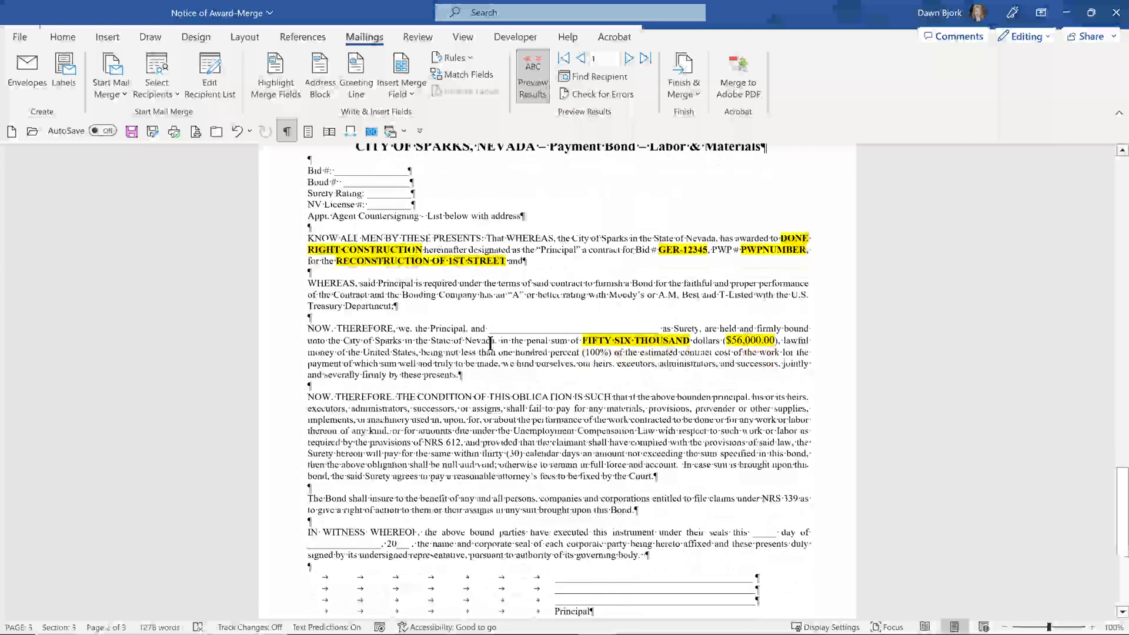
{"action": "scroll", "coordinate": [457, 330], "scroll_direction": "down", "scroll_amount": 3}
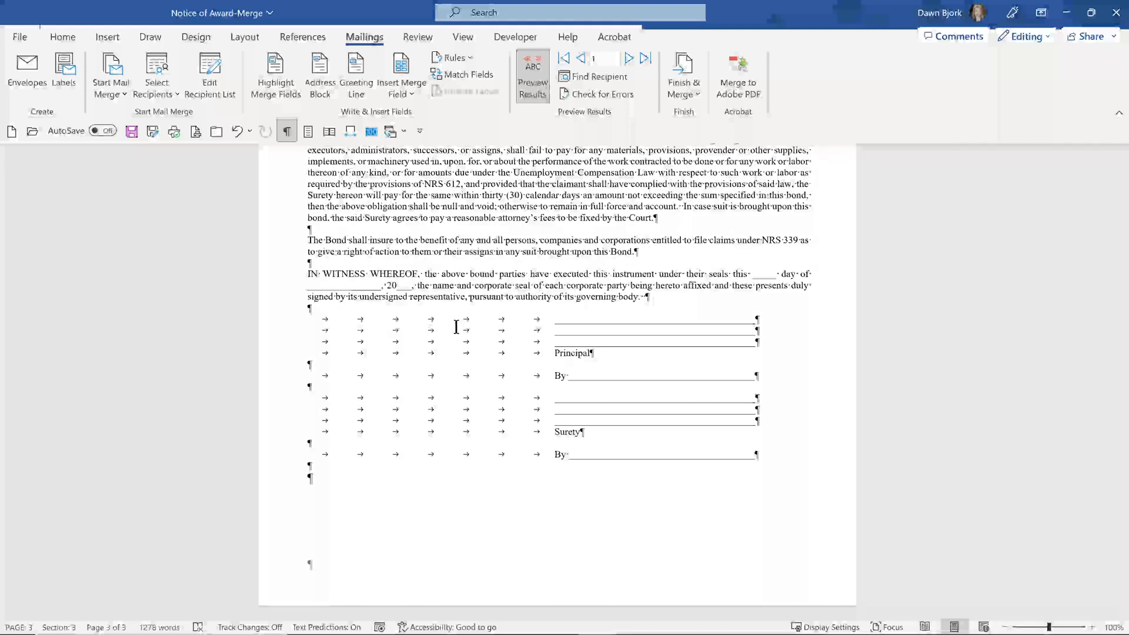
{"action": "key", "text": "ctrl+Home"}
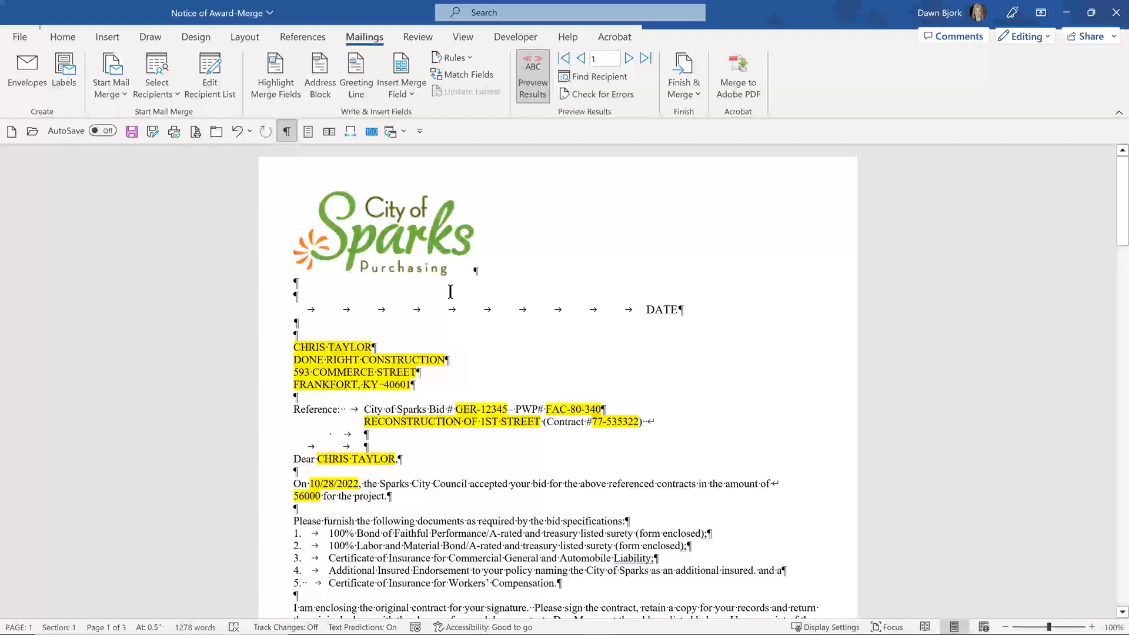
{"action": "scroll", "coordinate": [490, 275], "scroll_direction": "down", "scroll_amount": 6}
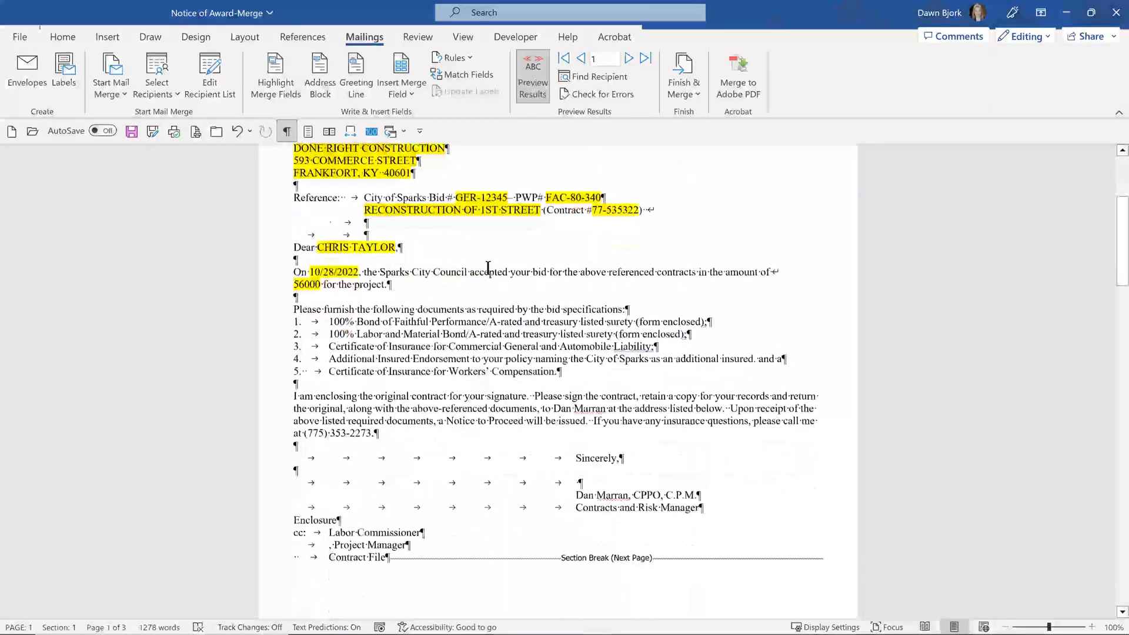
{"action": "left_click", "coordinate": [485, 273]}
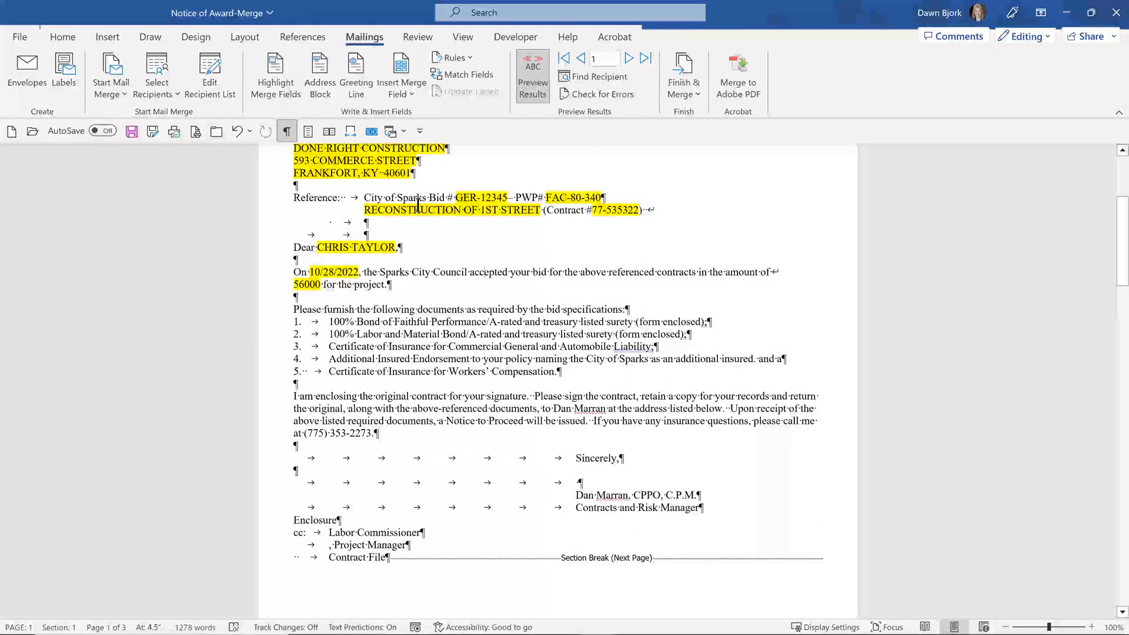
Switch to the Contract Merge Data workbook in Excel and examine the contract's value in the AMOUNT column
{"action": "left_click", "coordinate": [352, 132]}
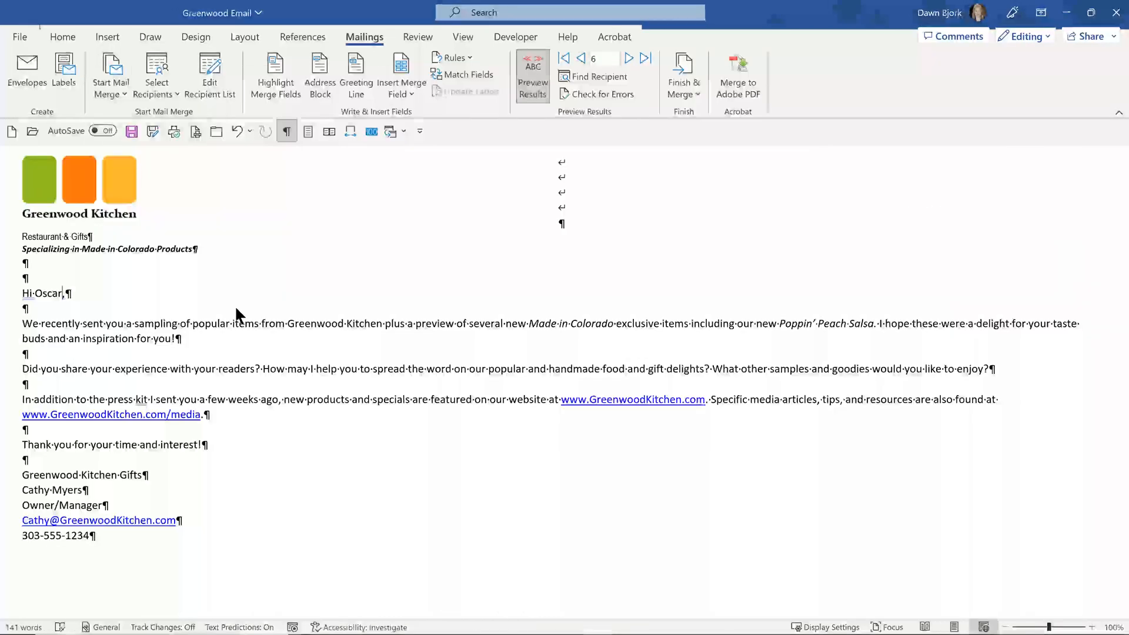
{"action": "key", "text": "alt+Tab"}
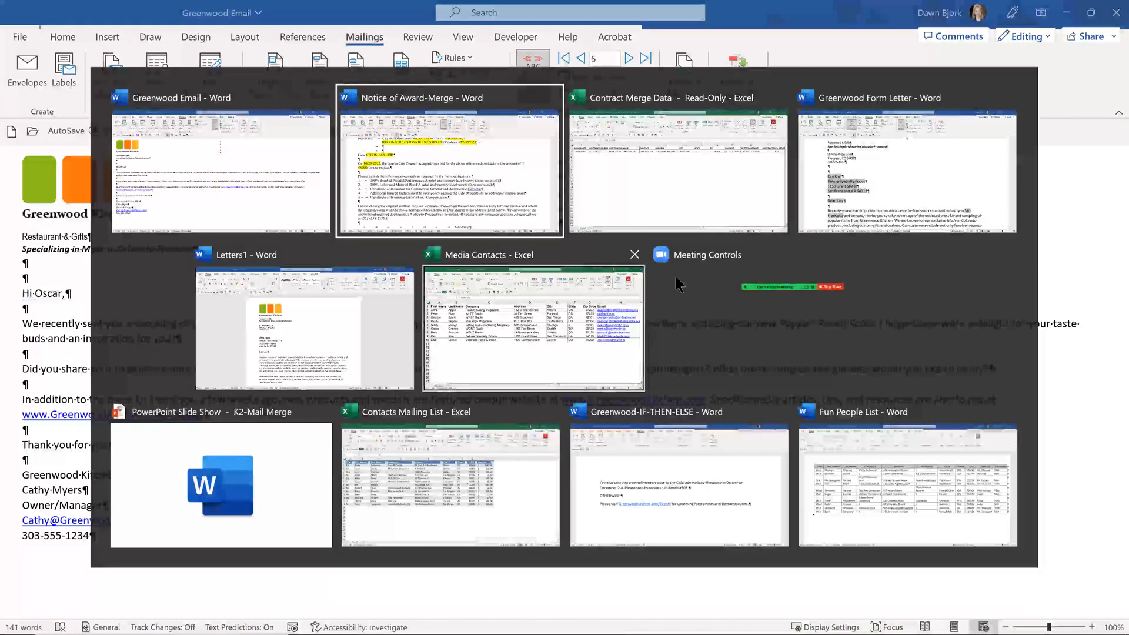
{"action": "left_click", "coordinate": [711, 144]}
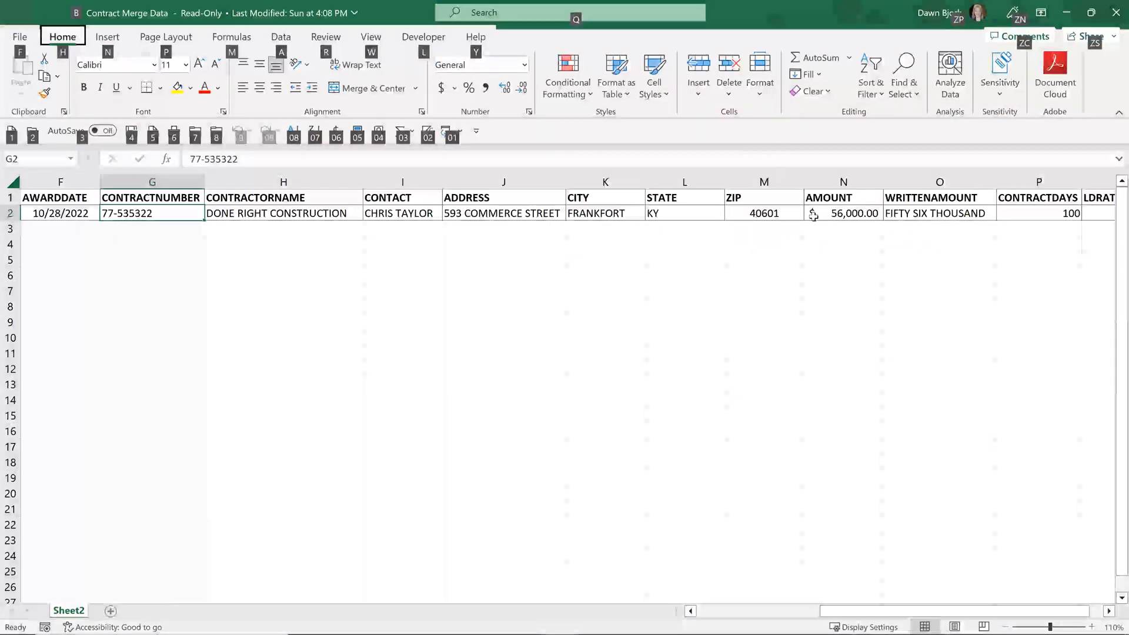
{"action": "left_click", "coordinate": [844, 213]}
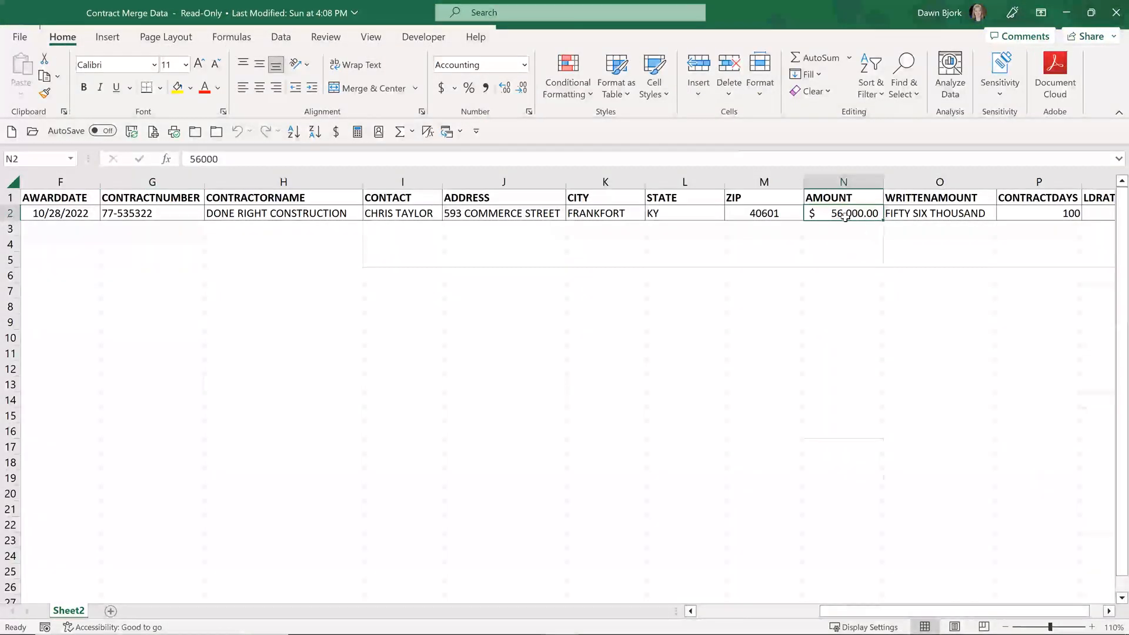
Return to the Notice of Award-Merge document in Word, select the merged contract amount in the letter and display the document's field codes
{"action": "key", "text": "alt+Tab"}
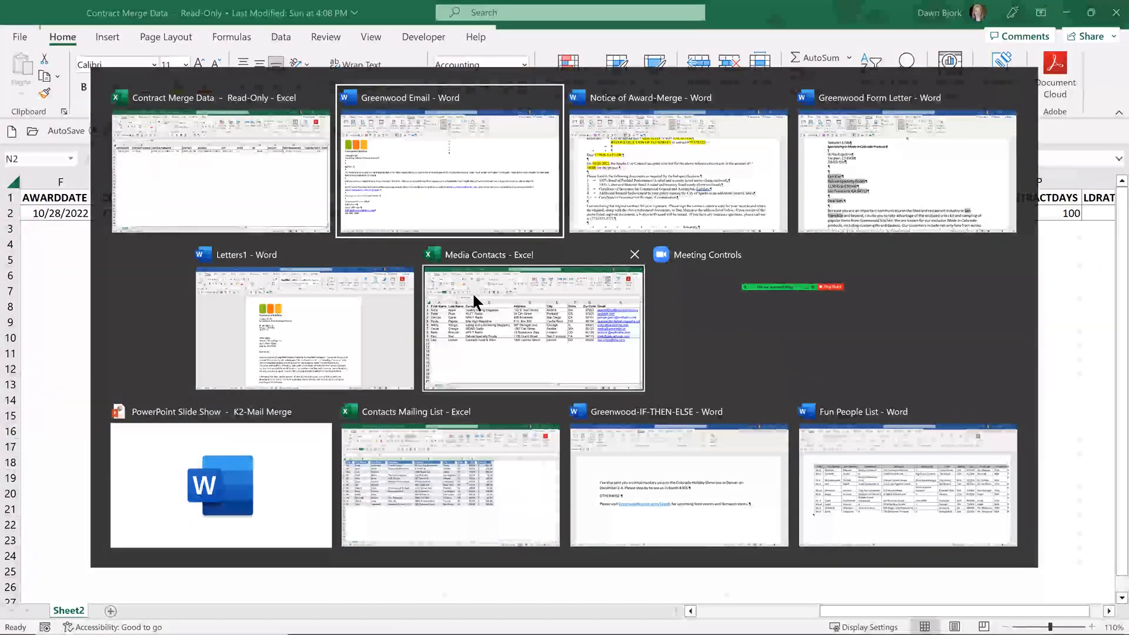
{"action": "left_click", "coordinate": [606, 154]}
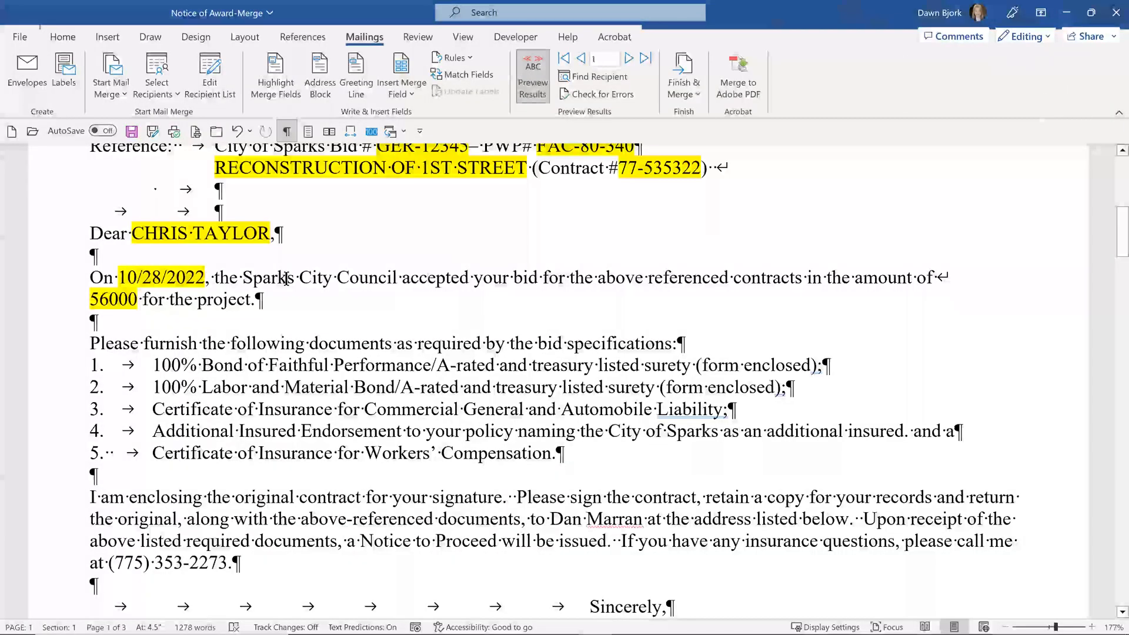
{"action": "double_click", "coordinate": [108, 301]}
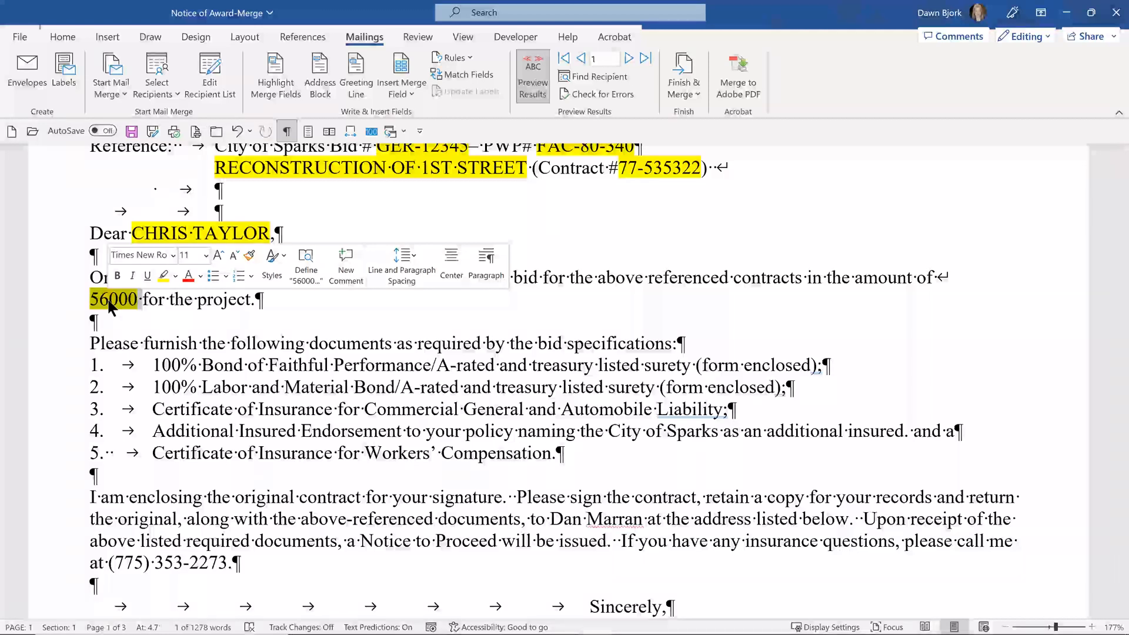
{"action": "key", "text": "alt"}
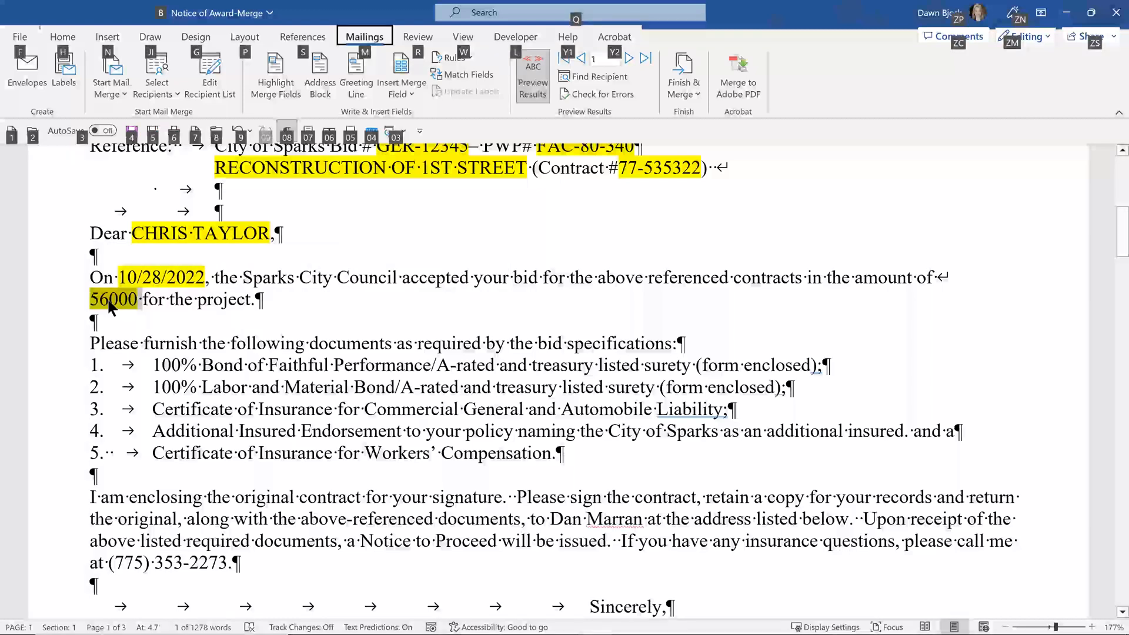
{"action": "key", "text": "Escape"}
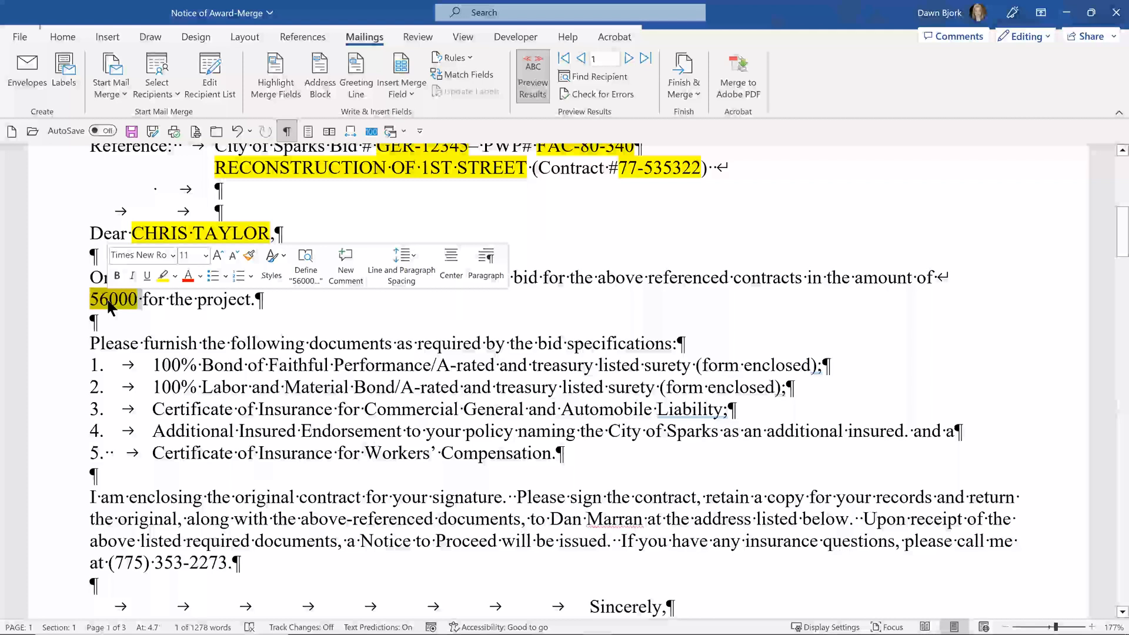
{"action": "key", "text": "alt"}
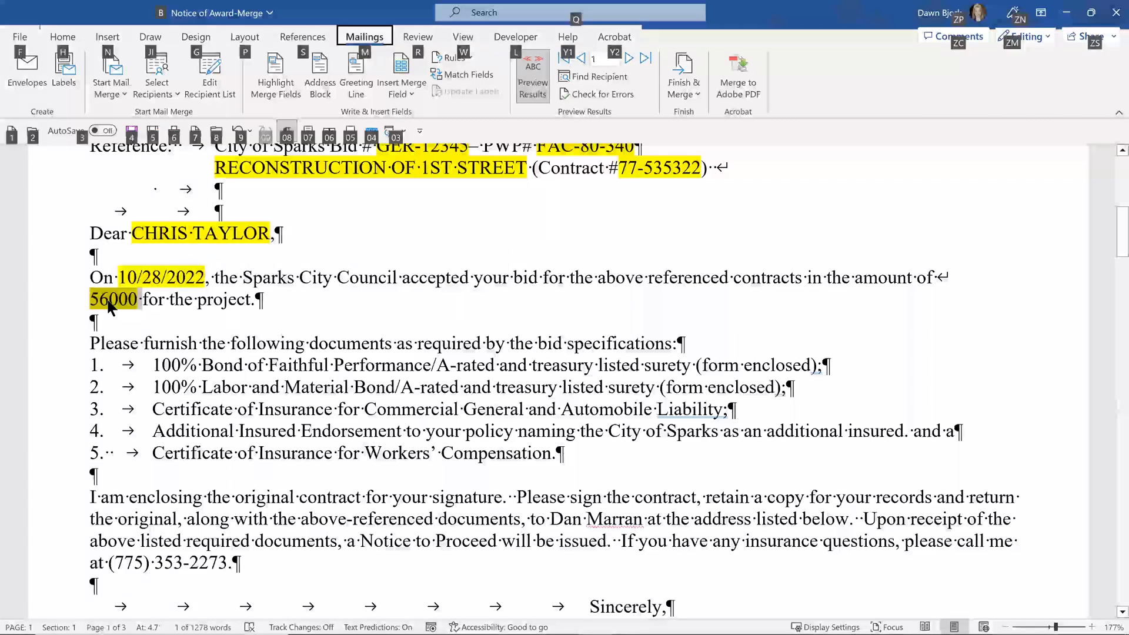
{"action": "key", "text": "Escape"}
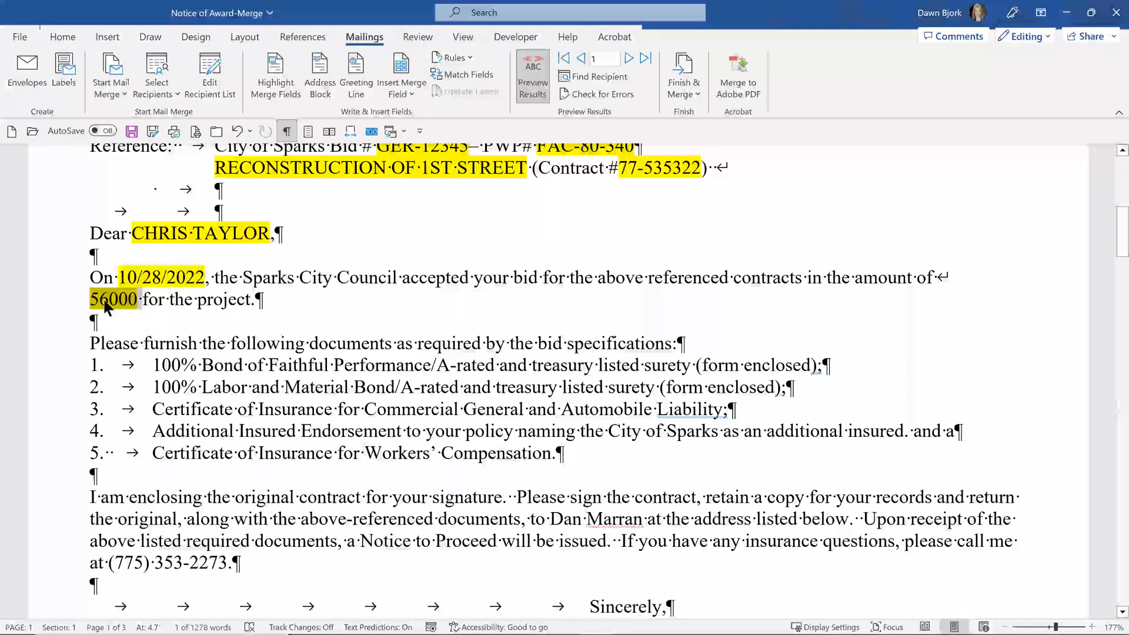
{"action": "key", "text": "alt+F9"}
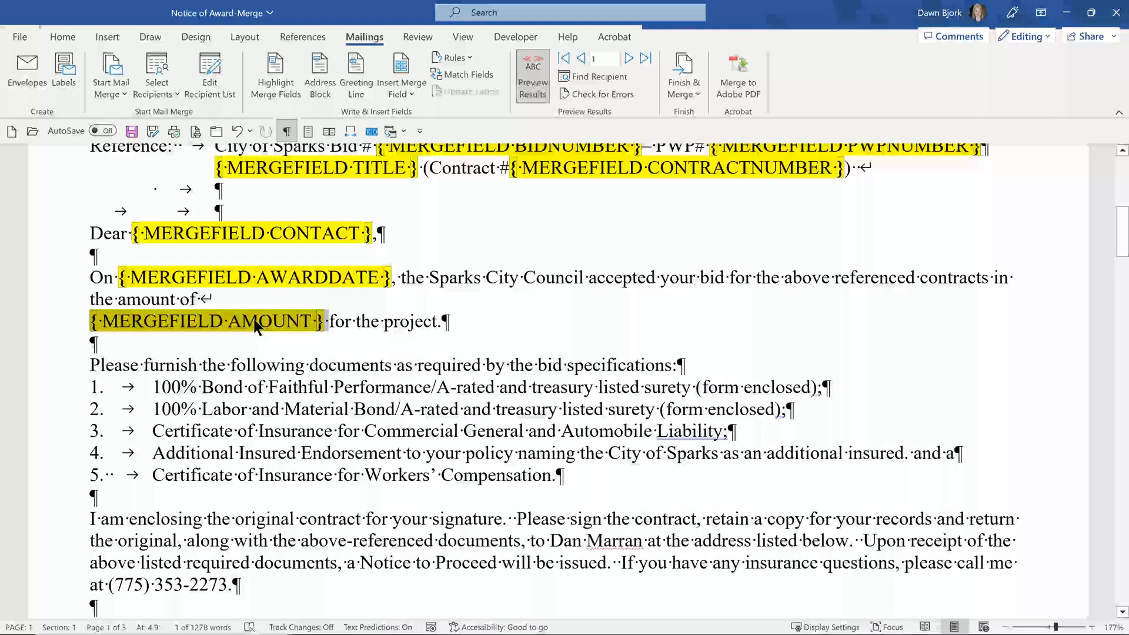
Add the numeric format switch \# $,0.00 to the AMOUNT merge field in the award letter
{"action": "scroll", "coordinate": [259, 324], "scroll_direction": "up", "scroll_amount": 2}
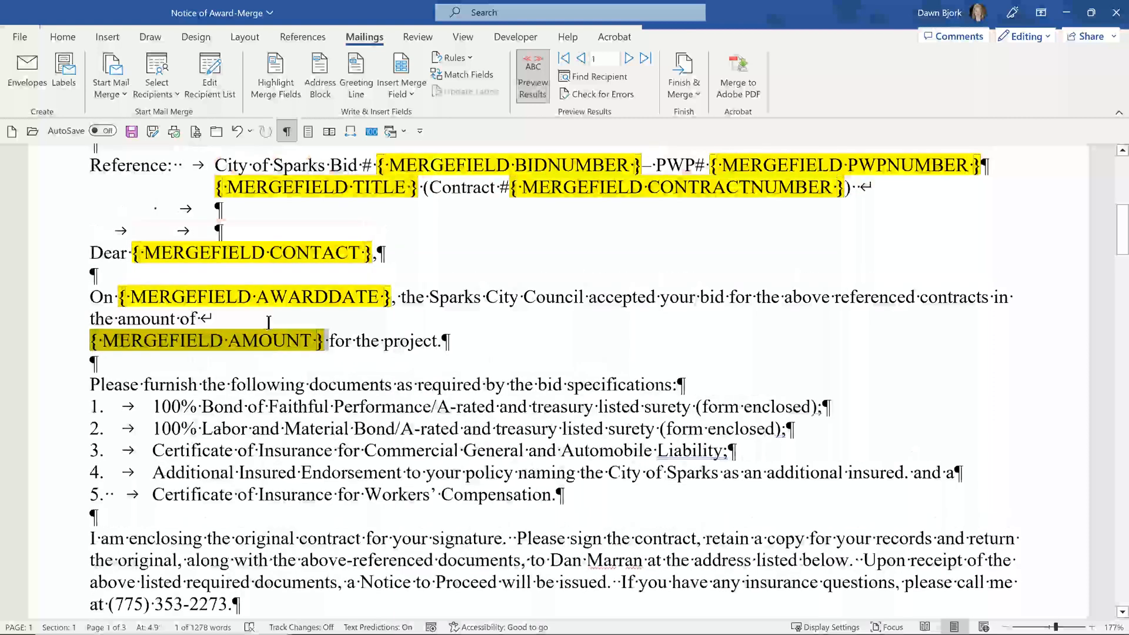
{"action": "scroll", "coordinate": [269, 322], "scroll_direction": "up", "scroll_amount": 2}
{"action": "scroll", "coordinate": [270, 323], "scroll_direction": "down", "scroll_amount": 1}
{"action": "scroll", "coordinate": [269, 322], "scroll_direction": "down", "scroll_amount": 2}
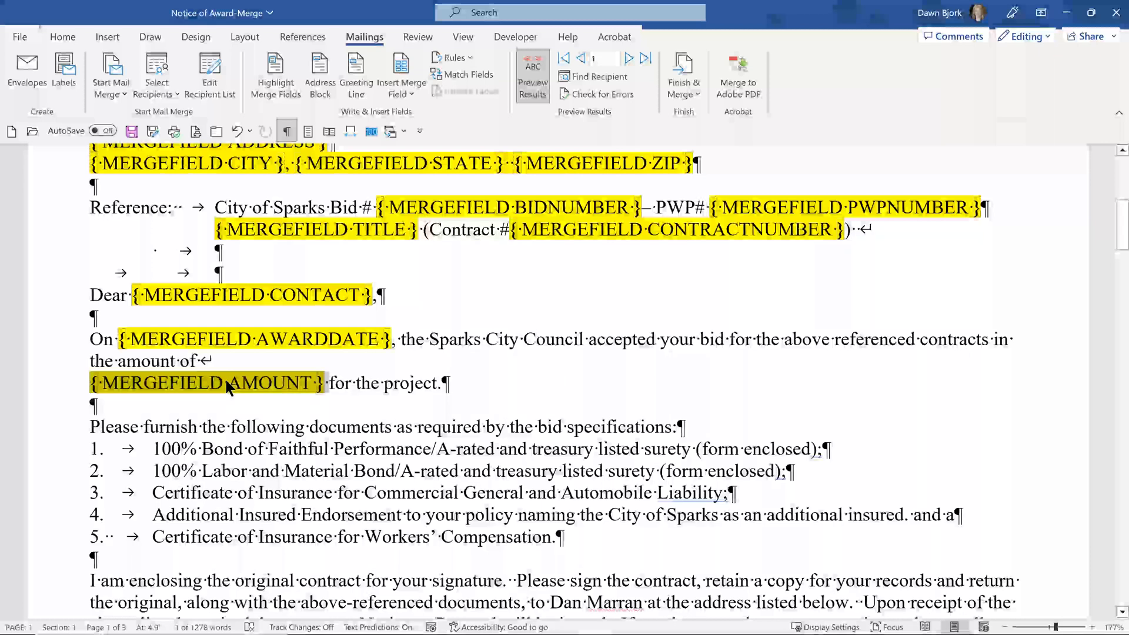
{"action": "left_click", "coordinate": [313, 382]}
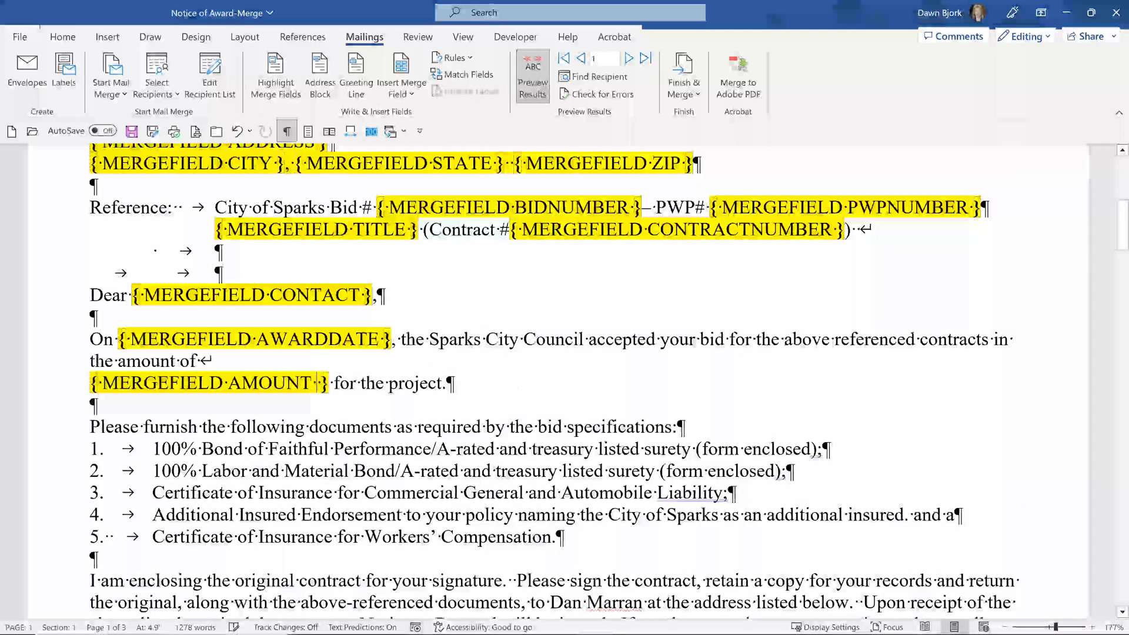
{"action": "type", "text": "\\"}
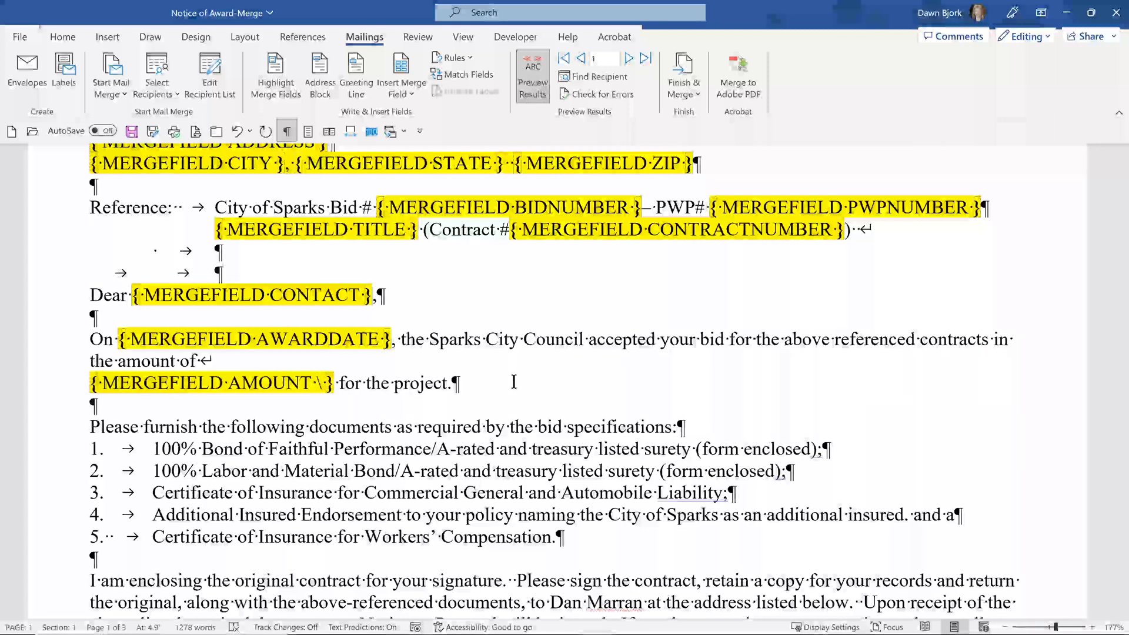
{"action": "type", "text": "#"}
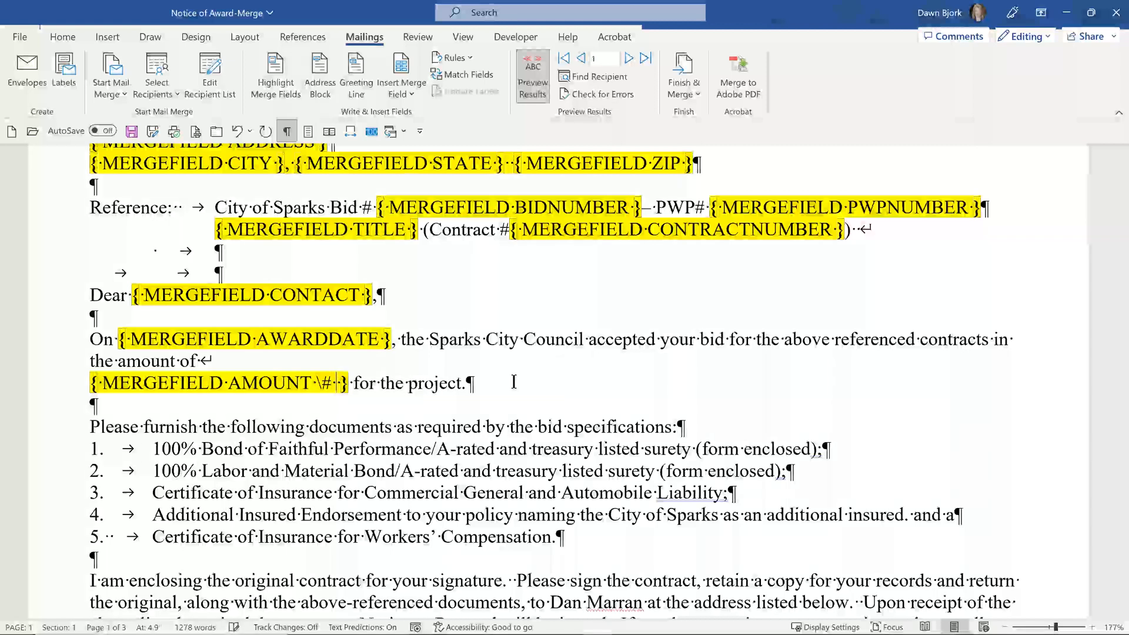
{"action": "type", "text": " $,"}
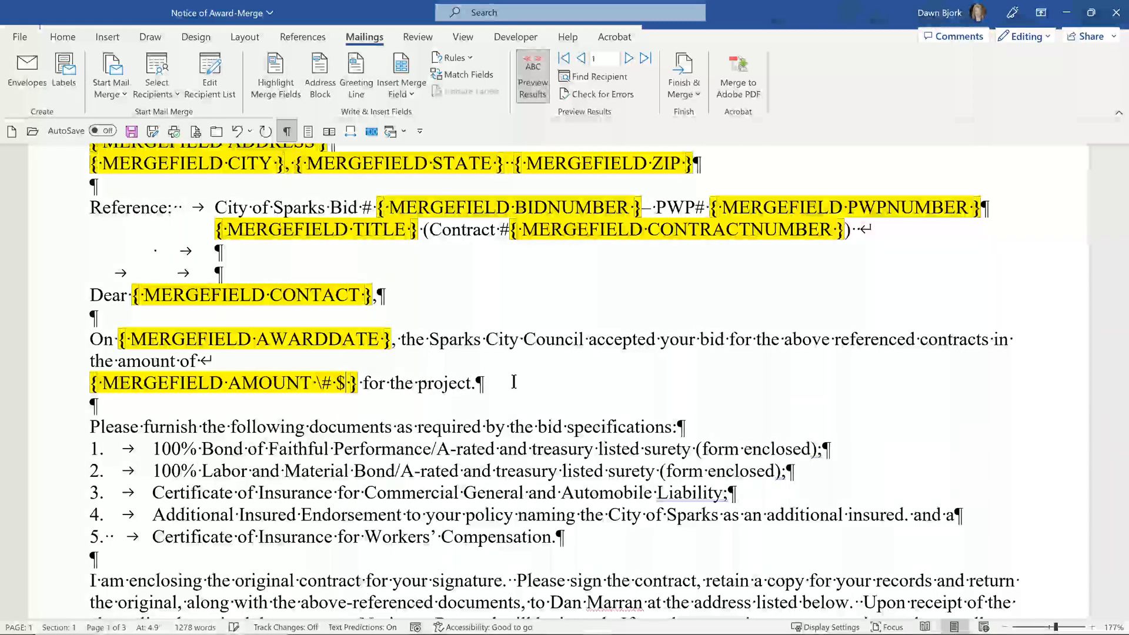
{"action": "type", "text": "0.00"}
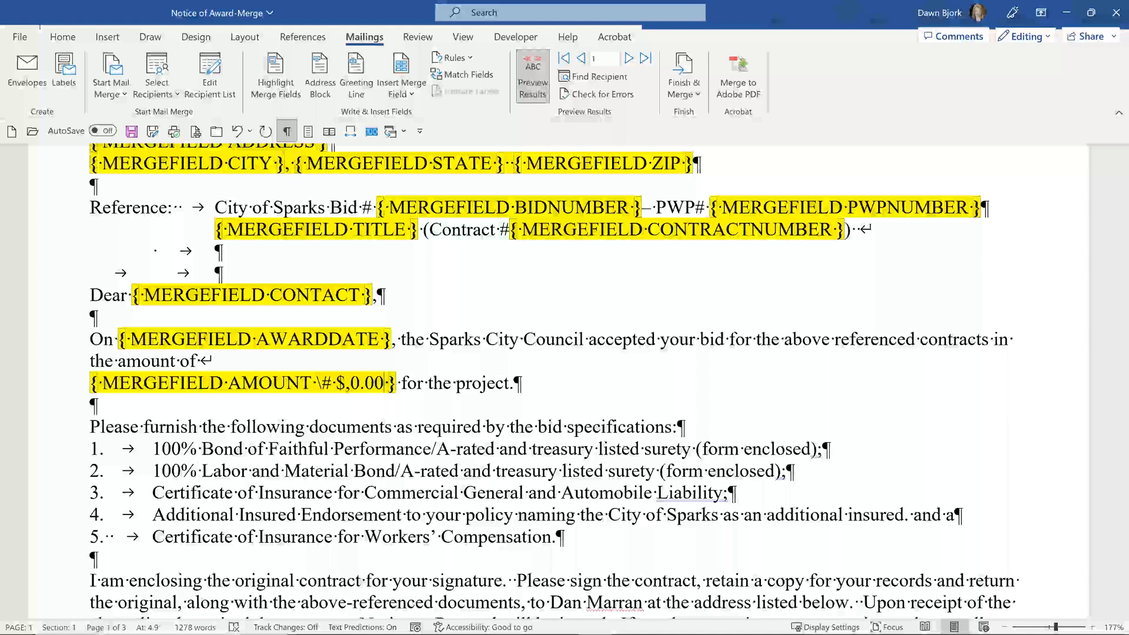
Examine the field code of the AMOUNT merge field in the Bond of Faithful Performance
{"action": "key", "text": "Page_Down"}
{"action": "key", "text": "Page_Down"}
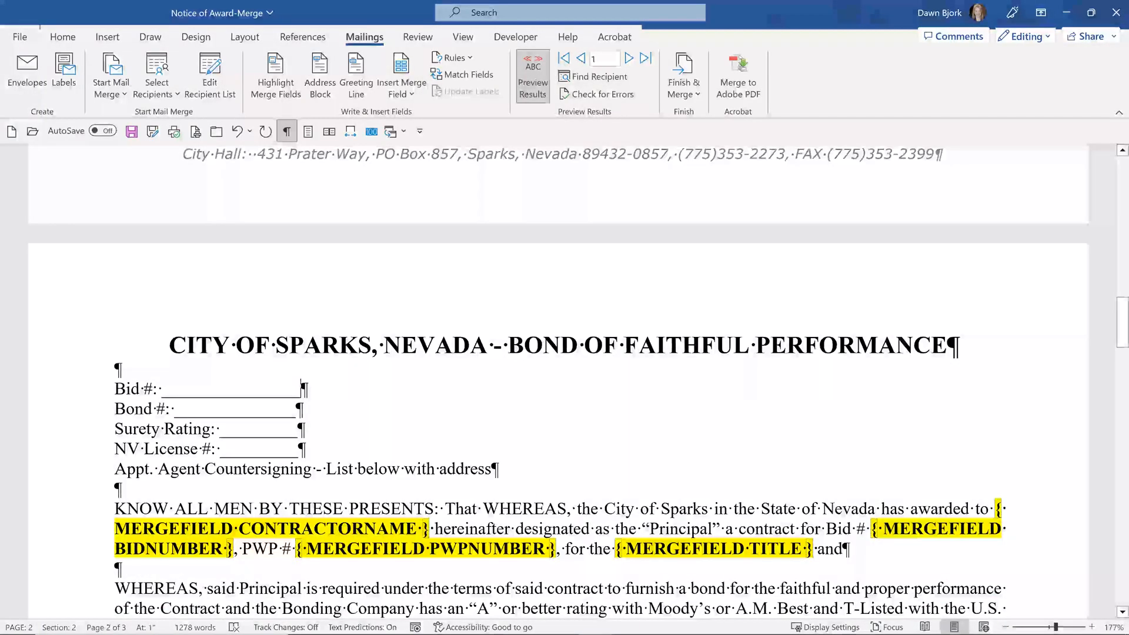
{"action": "key", "text": "Page_Down"}
{"action": "key", "text": "Page_Down"}
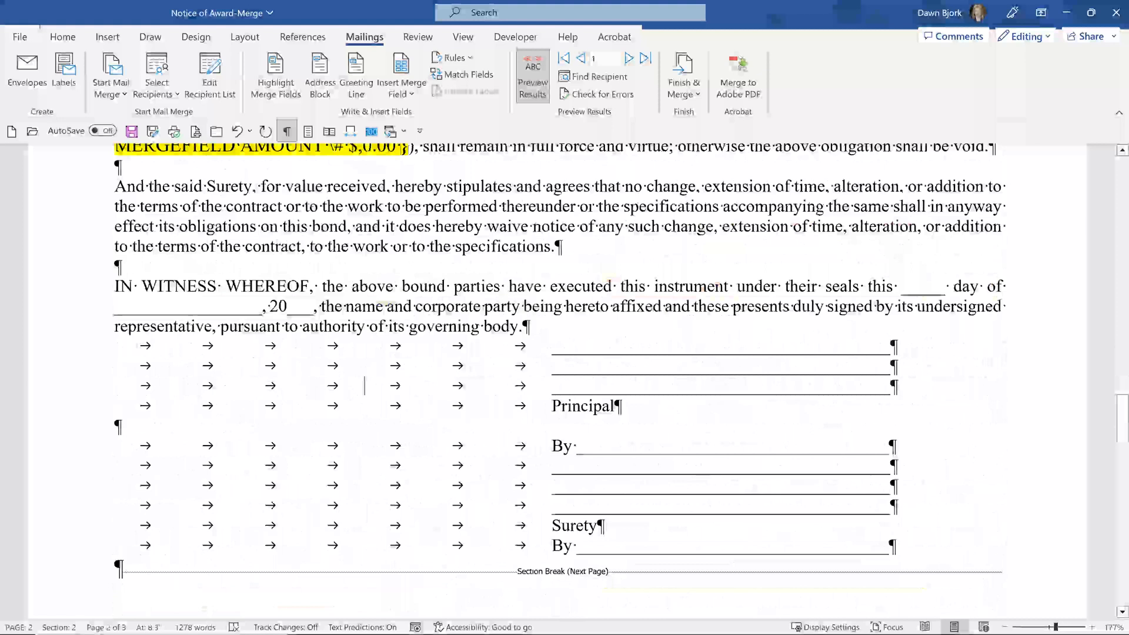
{"action": "key", "text": "Page_Up"}
{"action": "scroll", "coordinate": [366, 405], "scroll_direction": "down", "scroll_amount": 3}
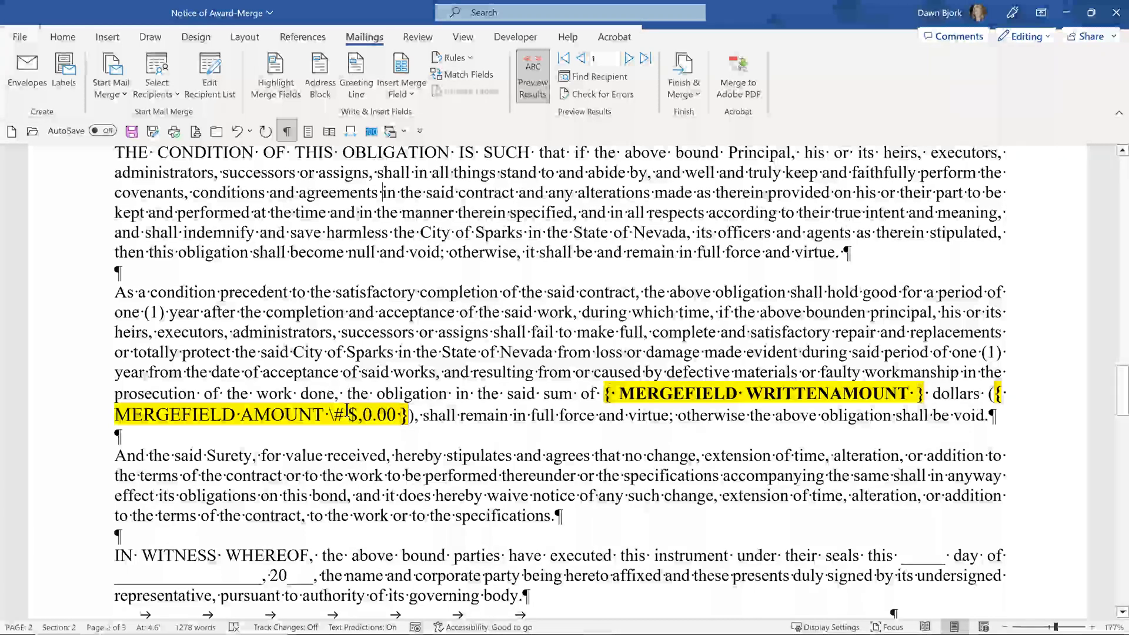
Go back to the award letter, show field results instead of codes and update the contract amount field
{"action": "key", "text": "ctrl+Home"}
{"action": "scroll", "coordinate": [334, 412], "scroll_direction": "down", "scroll_amount": 5}
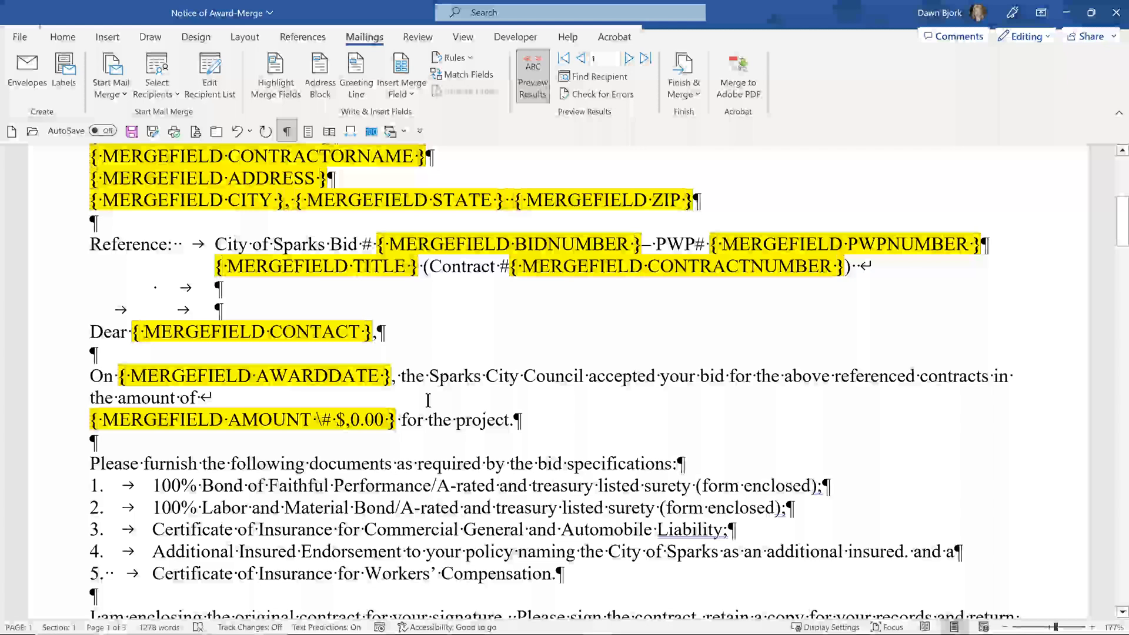
{"action": "key", "text": "alt+F9"}
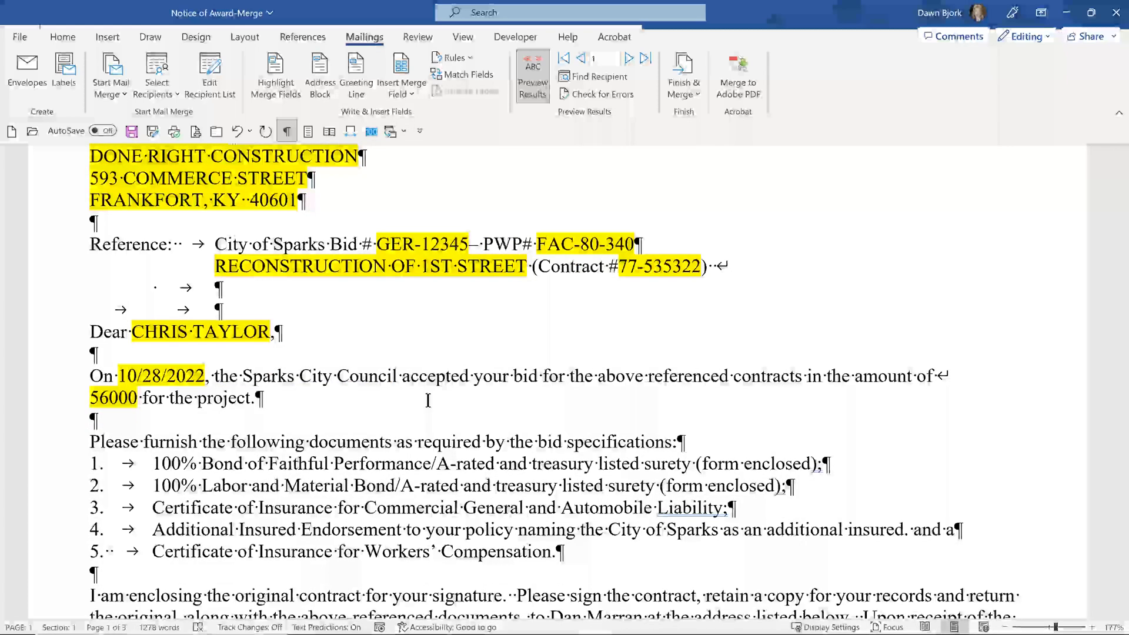
{"action": "left_click", "coordinate": [86, 398]}
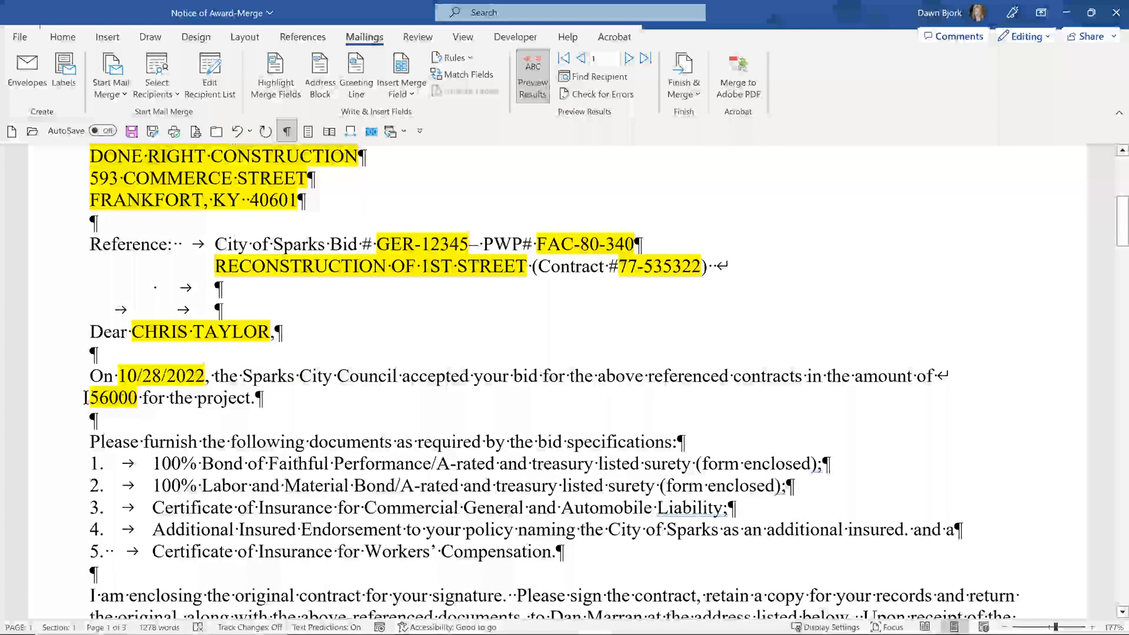
{"action": "double_click", "coordinate": [111, 398]}
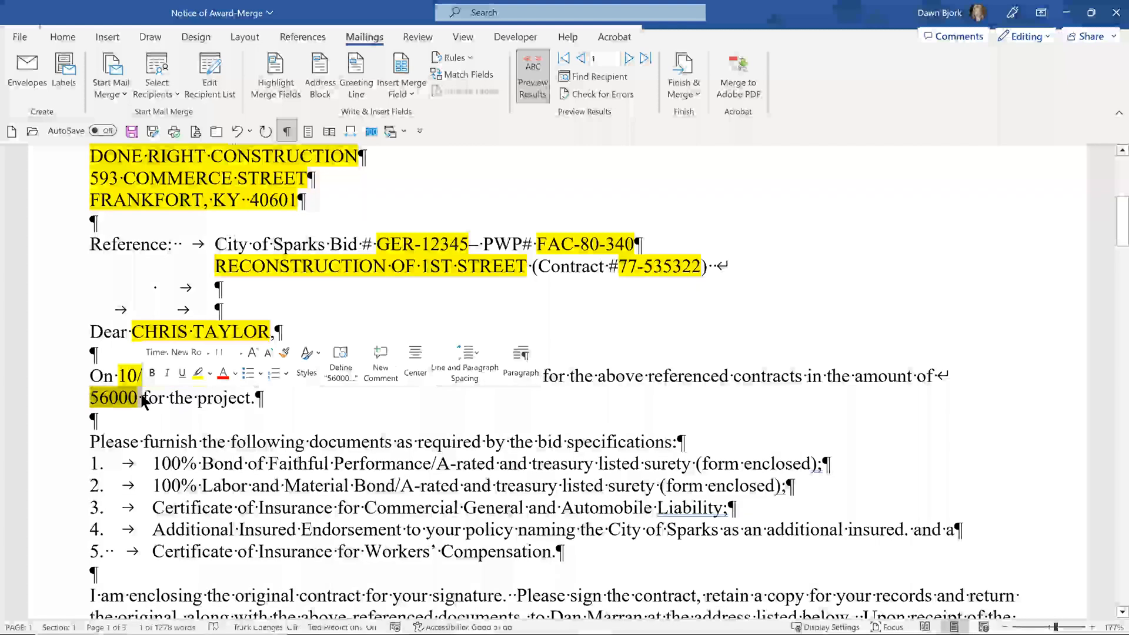
{"action": "key", "text": "F9"}
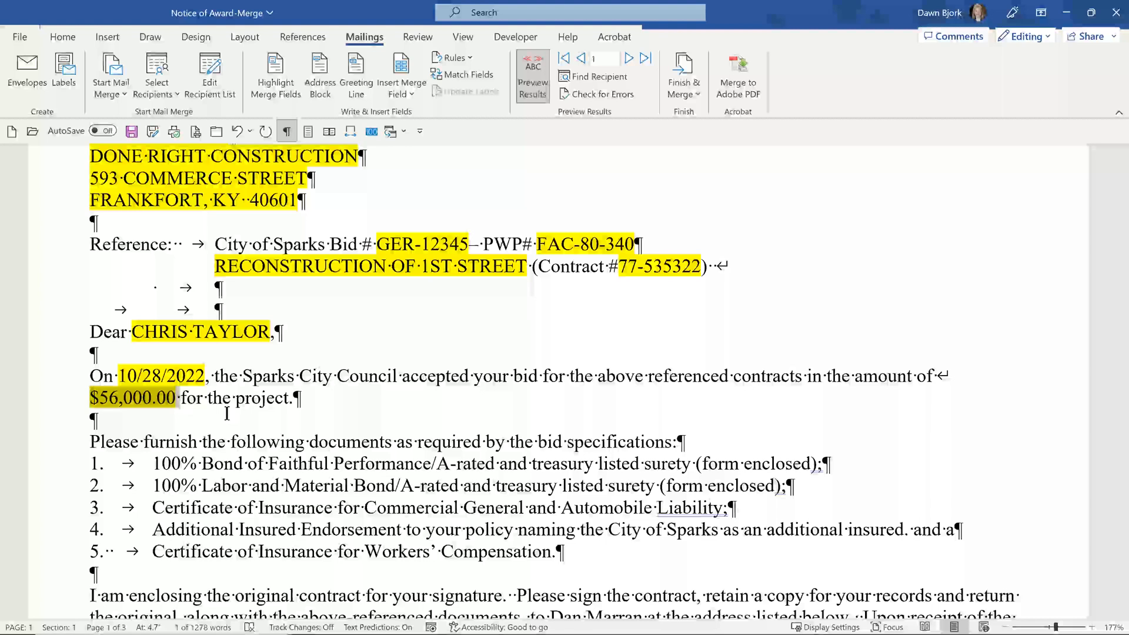
Switch to the Greenwood Form Letter document, open its mail merge recipient list and enlarge it to show all contacts and fields
{"action": "left_click", "coordinate": [402, 131]}
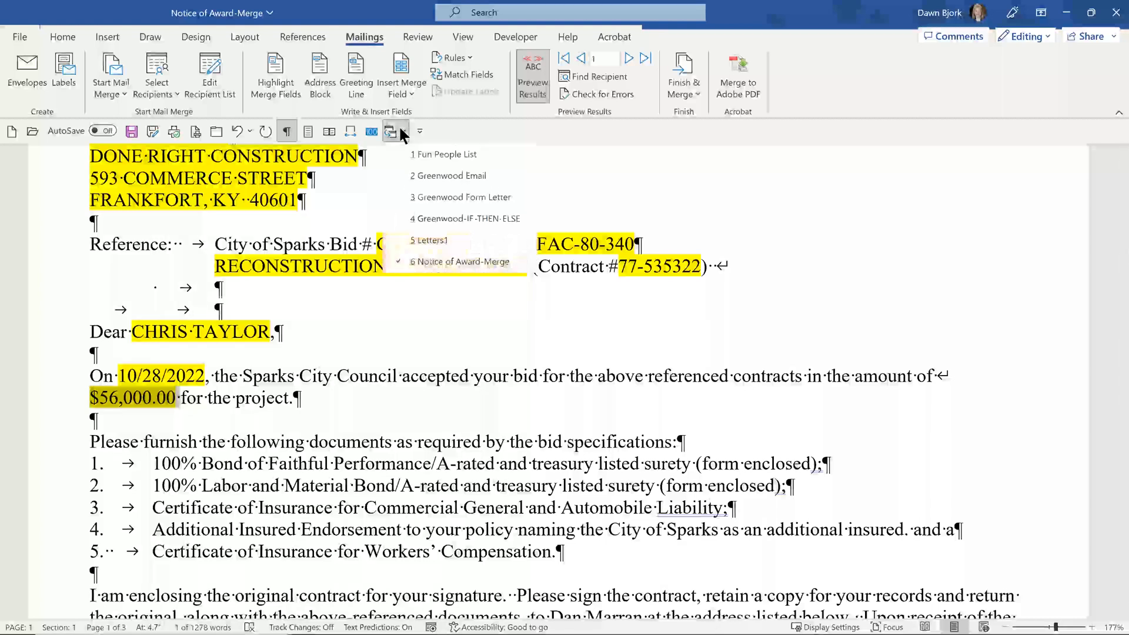
{"action": "left_click", "coordinate": [457, 191]}
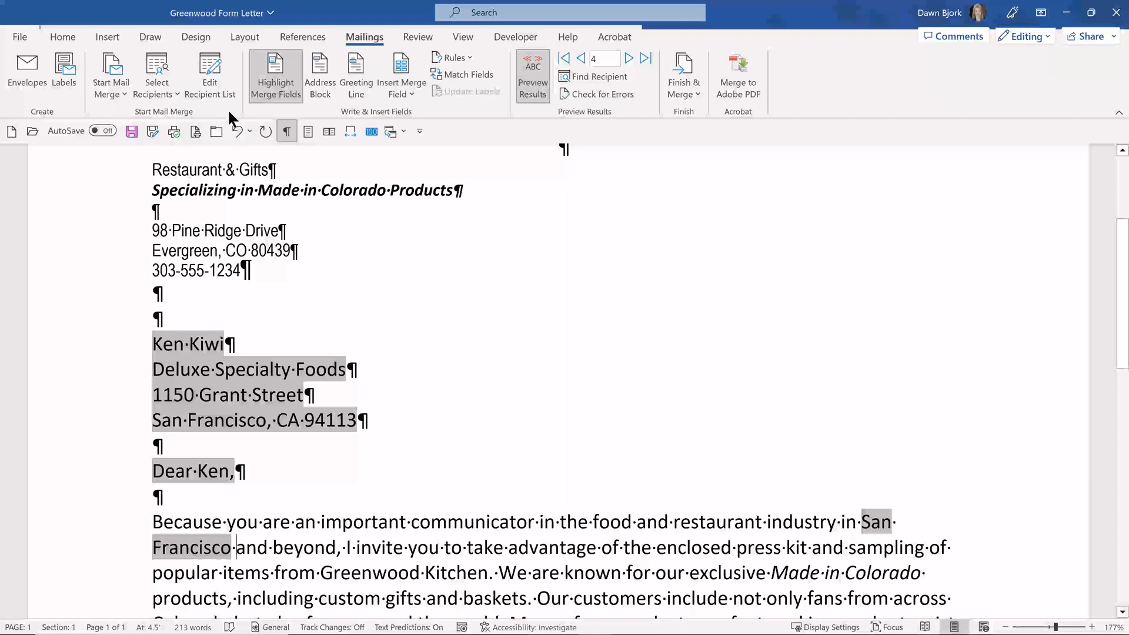
{"action": "left_click", "coordinate": [216, 87]}
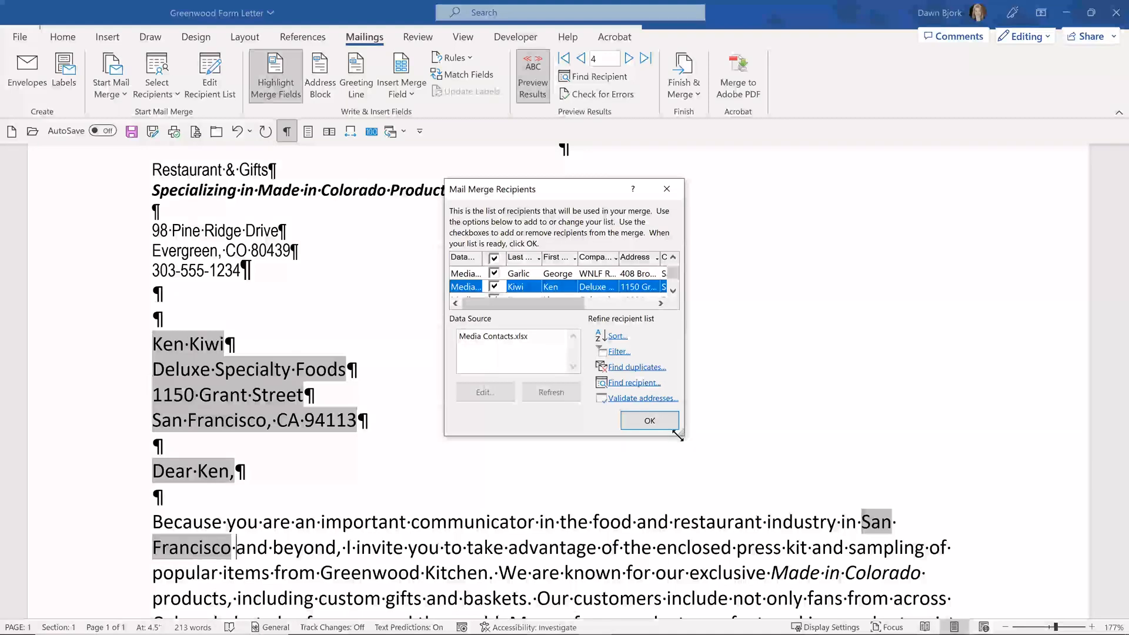
{"action": "left_click_drag", "start_coordinate": [678, 436], "coordinate": [925, 522]}
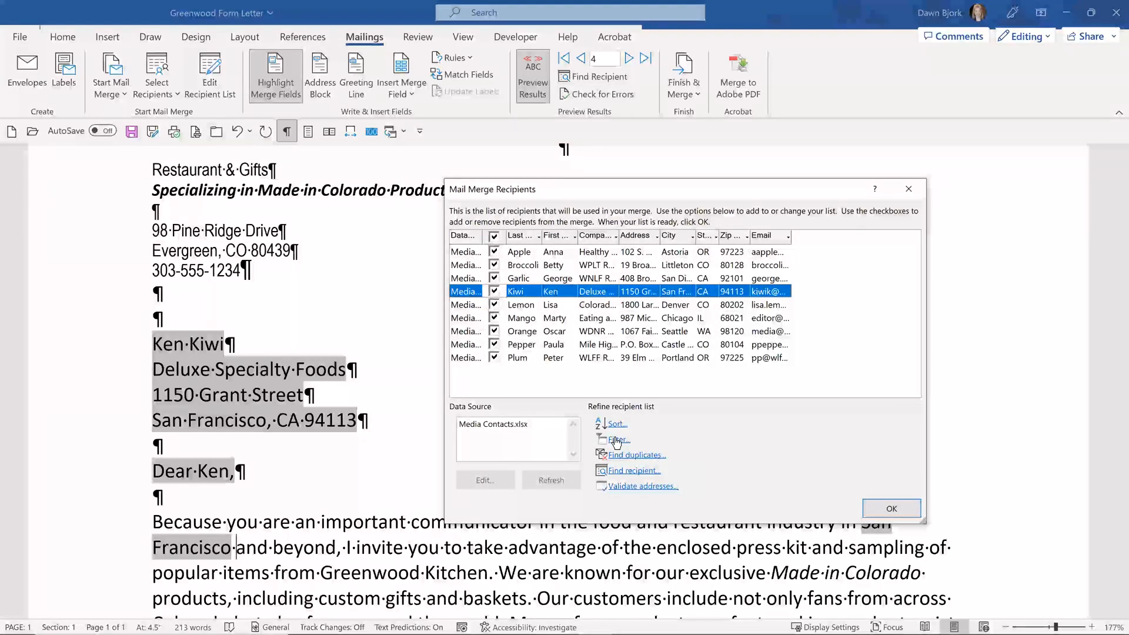
Examine the fields available for filtering the merge recipients, leaving the filter settings without applying any
{"action": "left_click", "coordinate": [615, 441]}
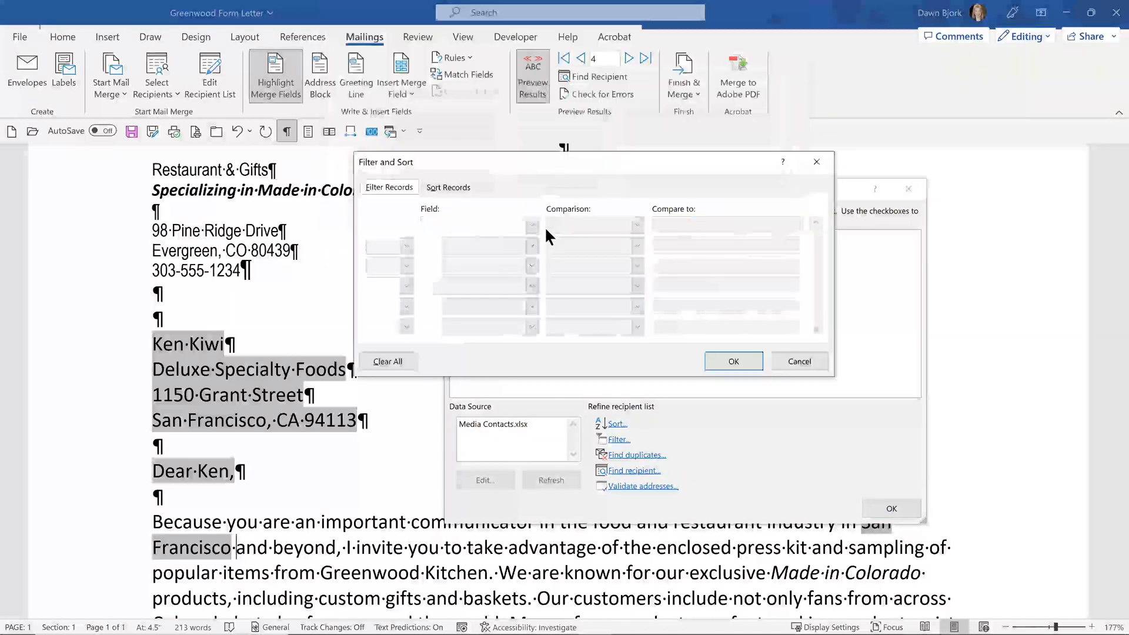
{"action": "left_click", "coordinate": [532, 225]}
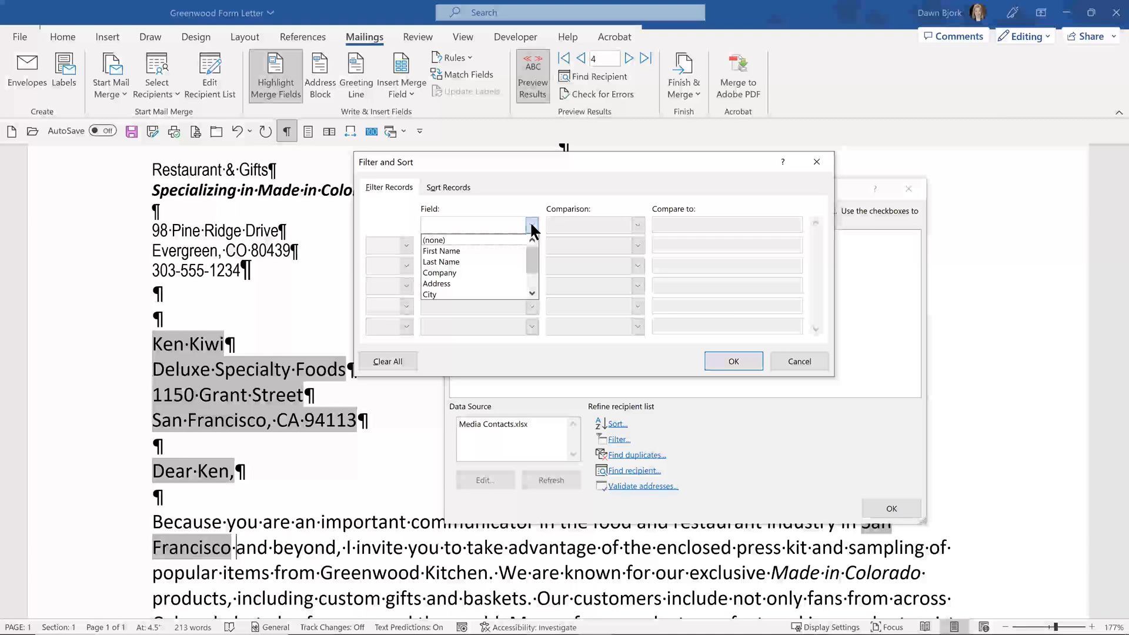
{"action": "mouse_move", "coordinate": [534, 257]}
{"action": "left_mouse_down"}
{"action": "mouse_move", "coordinate": [536, 282]}
{"action": "mouse_move", "coordinate": [535, 246]}
{"action": "left_mouse_up"}
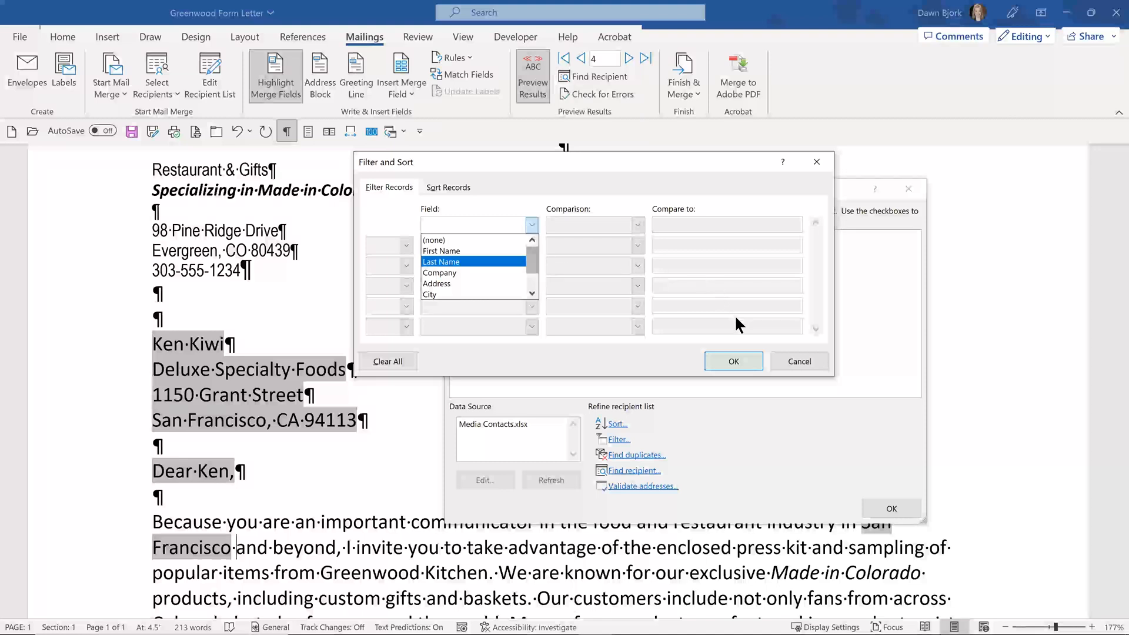
{"action": "left_click", "coordinate": [792, 362]}
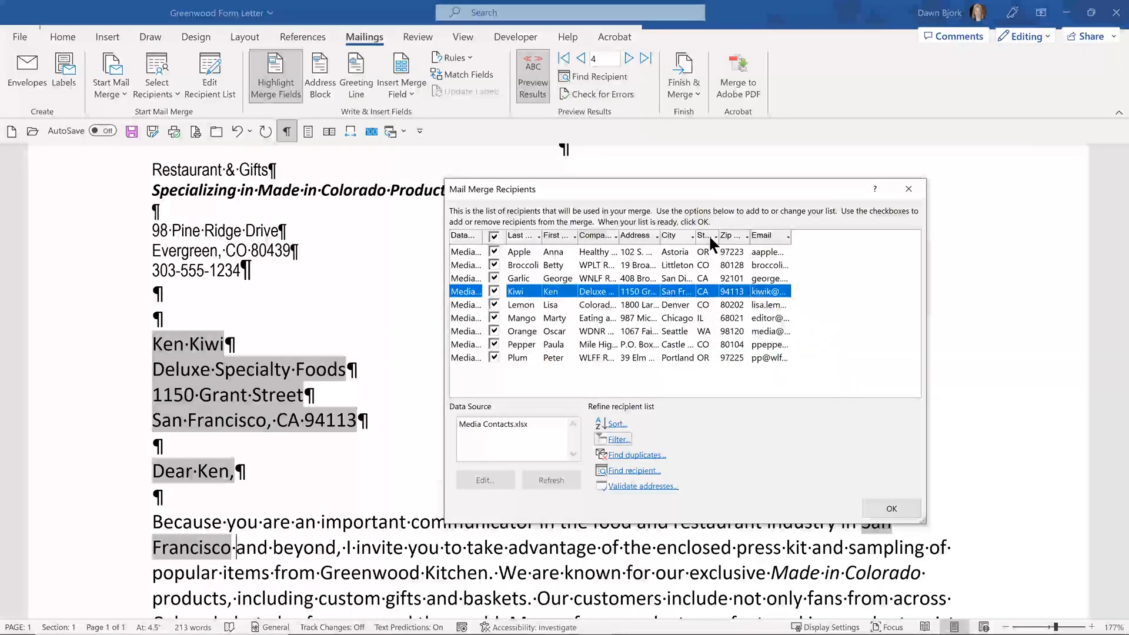
Widen the State column in the recipient list and filter the recipients to CO
{"action": "left_click_drag", "start_coordinate": [718, 234], "coordinate": [751, 239]}
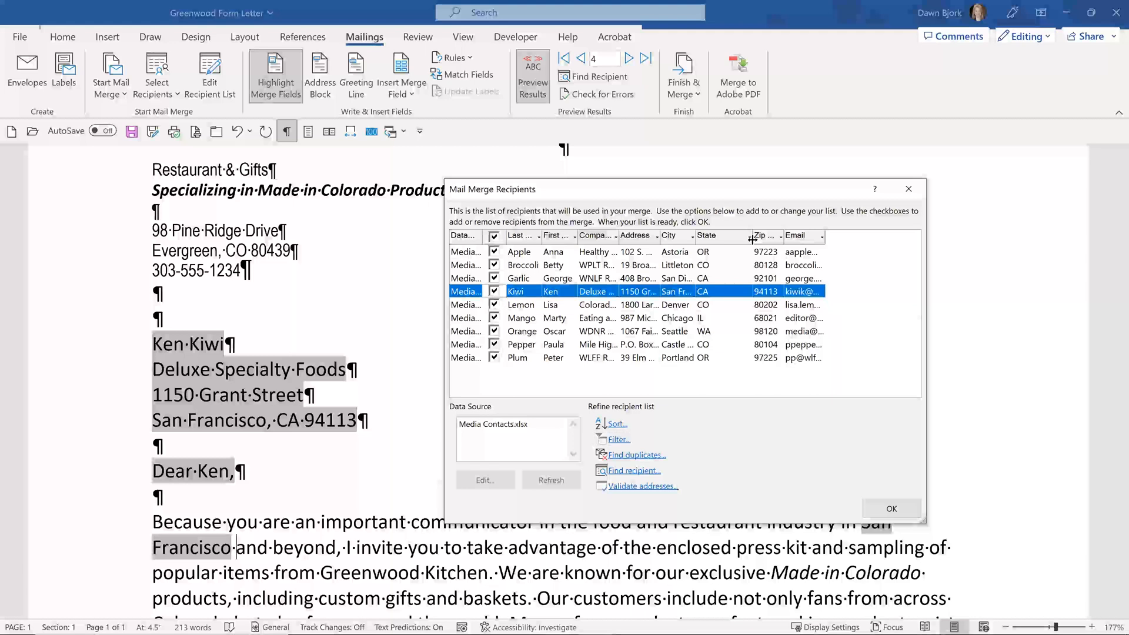
{"action": "left_click", "coordinate": [748, 234]}
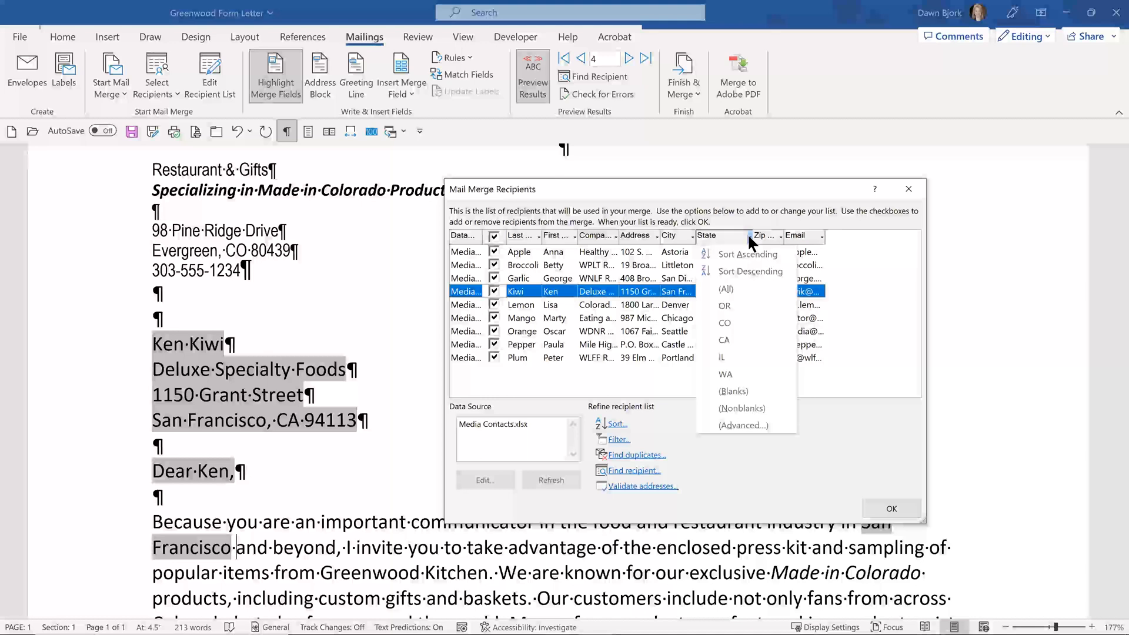
{"action": "left_click", "coordinate": [734, 323]}
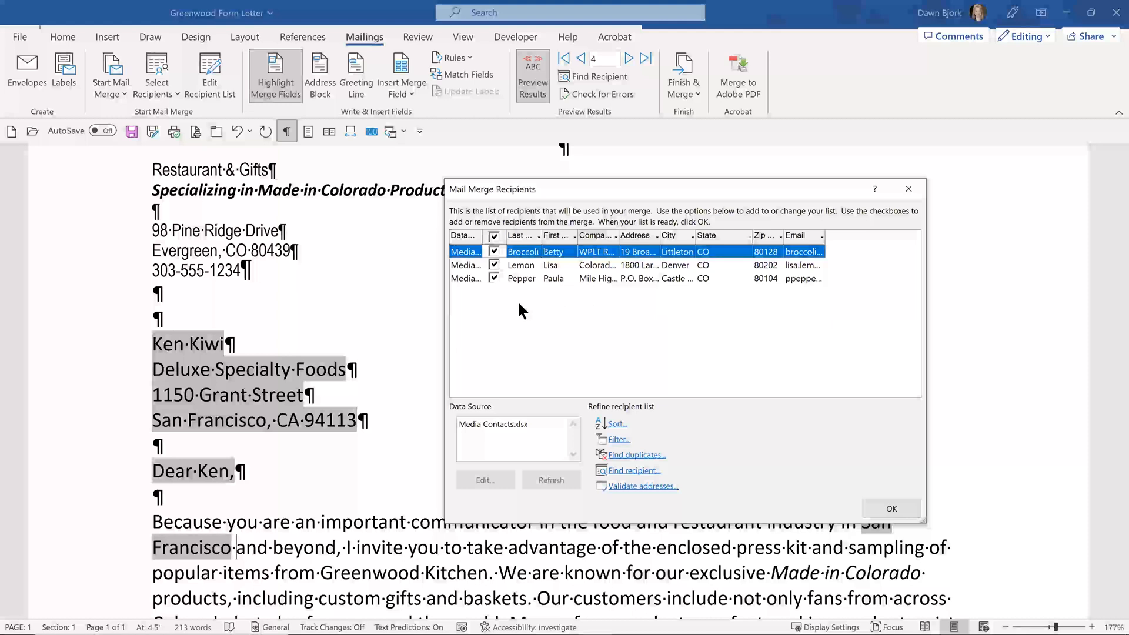
Clear the State filter to include recipients from all states and close the recipient list
{"action": "left_click", "coordinate": [748, 236]}
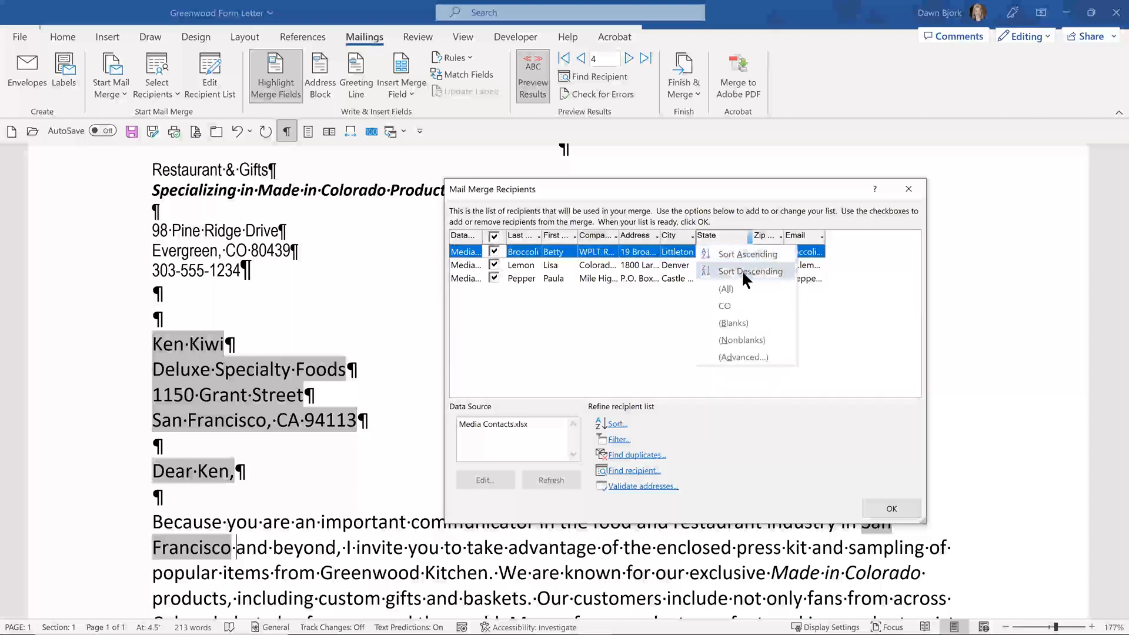
{"action": "left_click", "coordinate": [733, 285]}
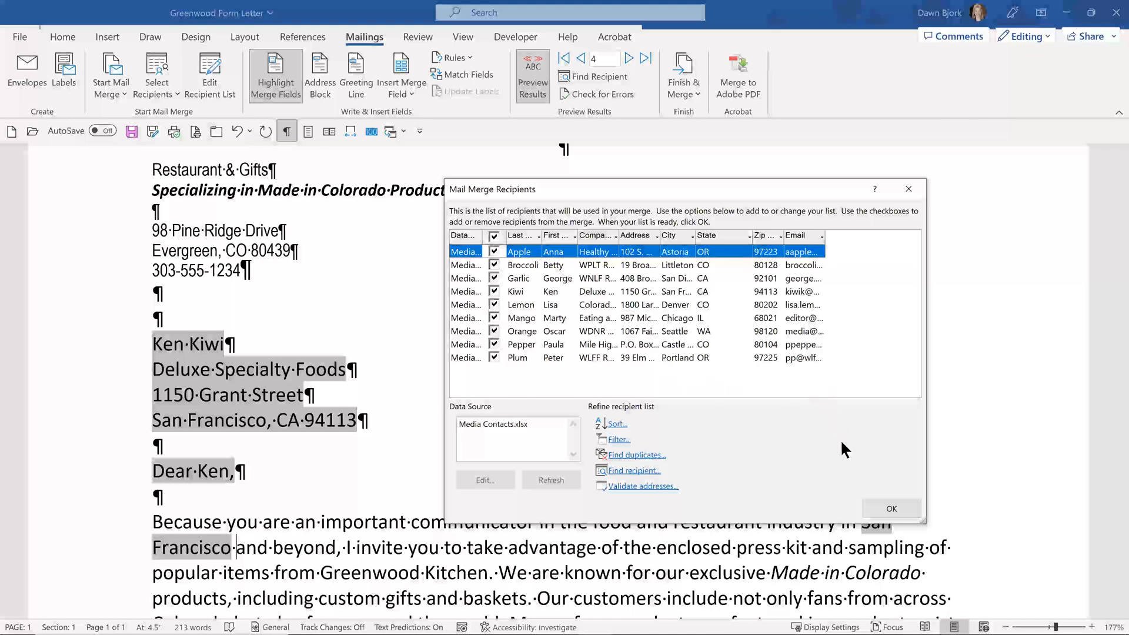
{"action": "left_click", "coordinate": [890, 508]}
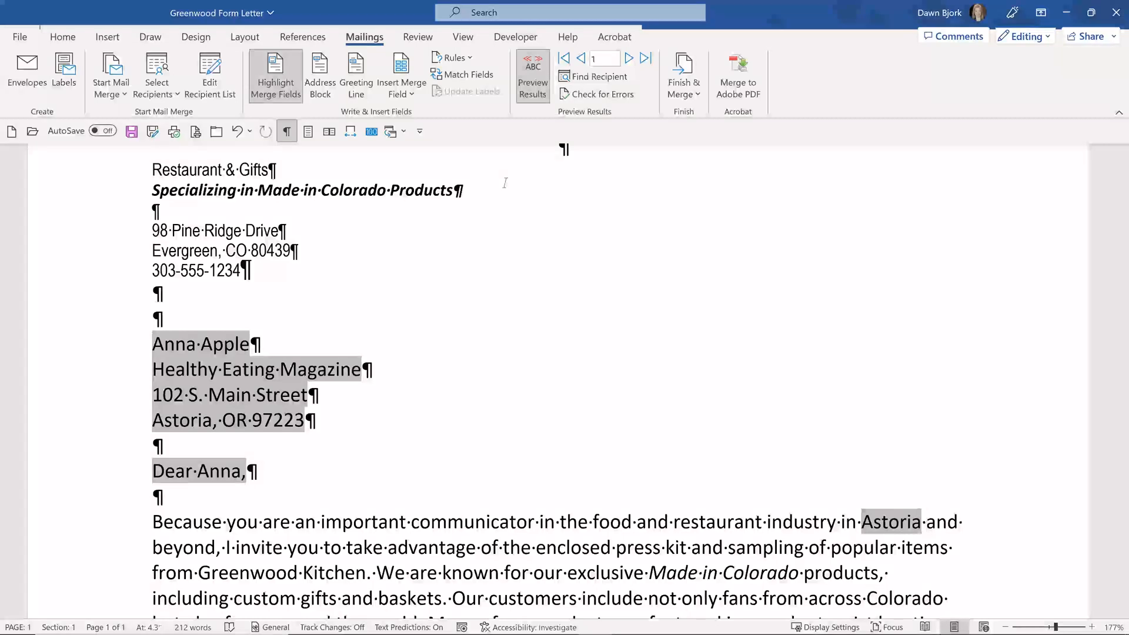
{"action": "scroll", "coordinate": [505, 185], "scroll_direction": "down", "scroll_amount": 3}
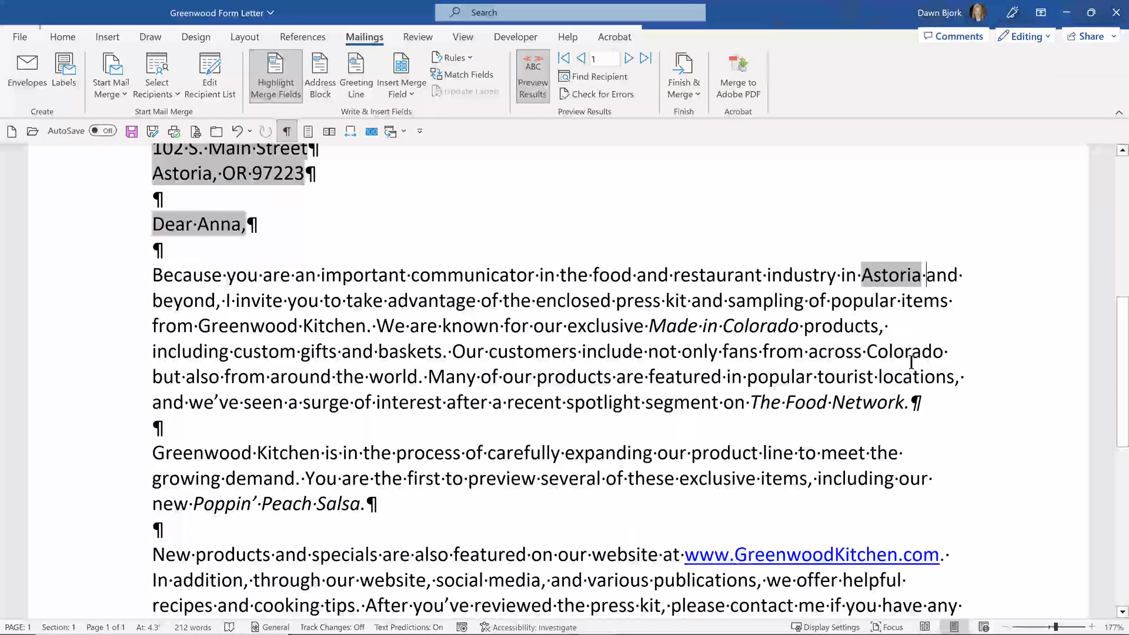
{"action": "left_click", "coordinate": [388, 507]}
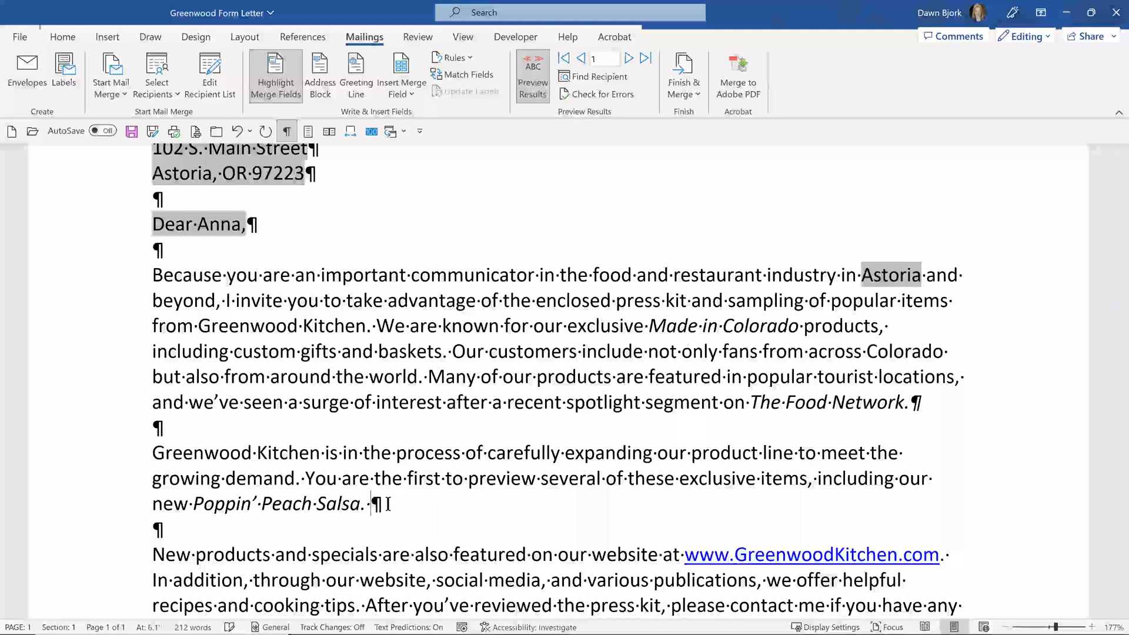
{"action": "left_click", "coordinate": [466, 58]}
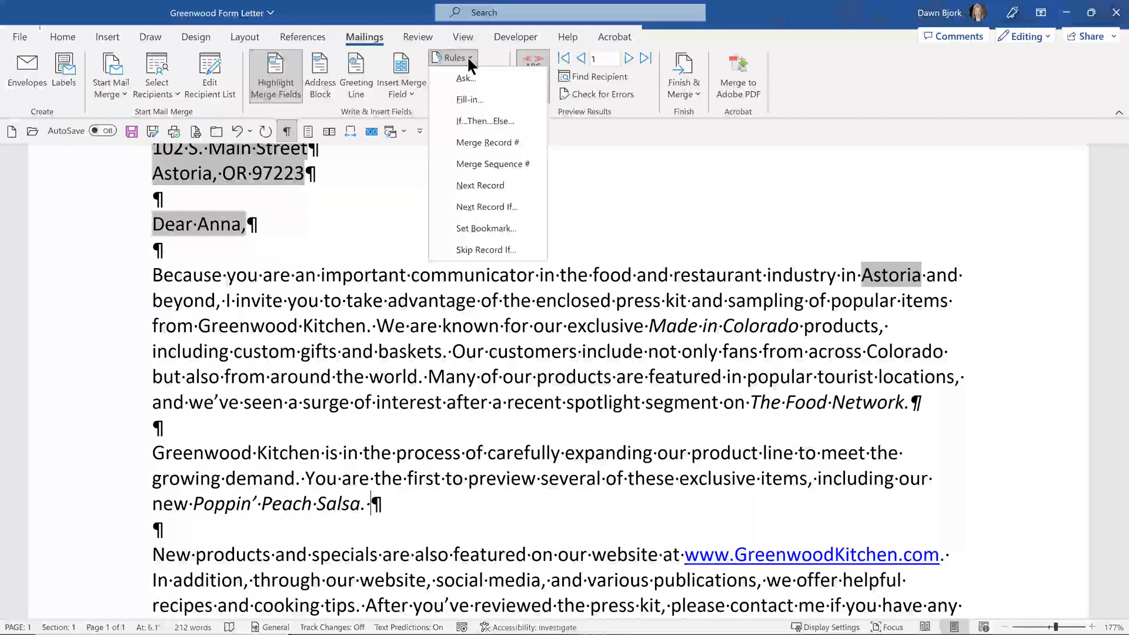
{"action": "left_click", "coordinate": [474, 121]}
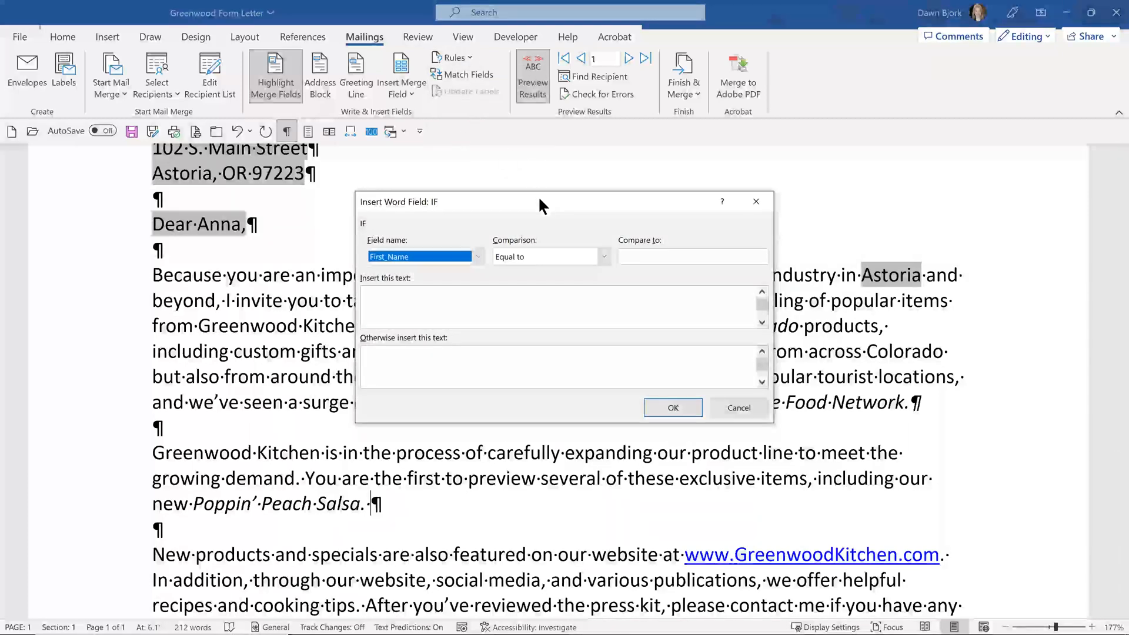
{"action": "left_click_drag", "start_coordinate": [544, 199], "coordinate": [621, 210]}
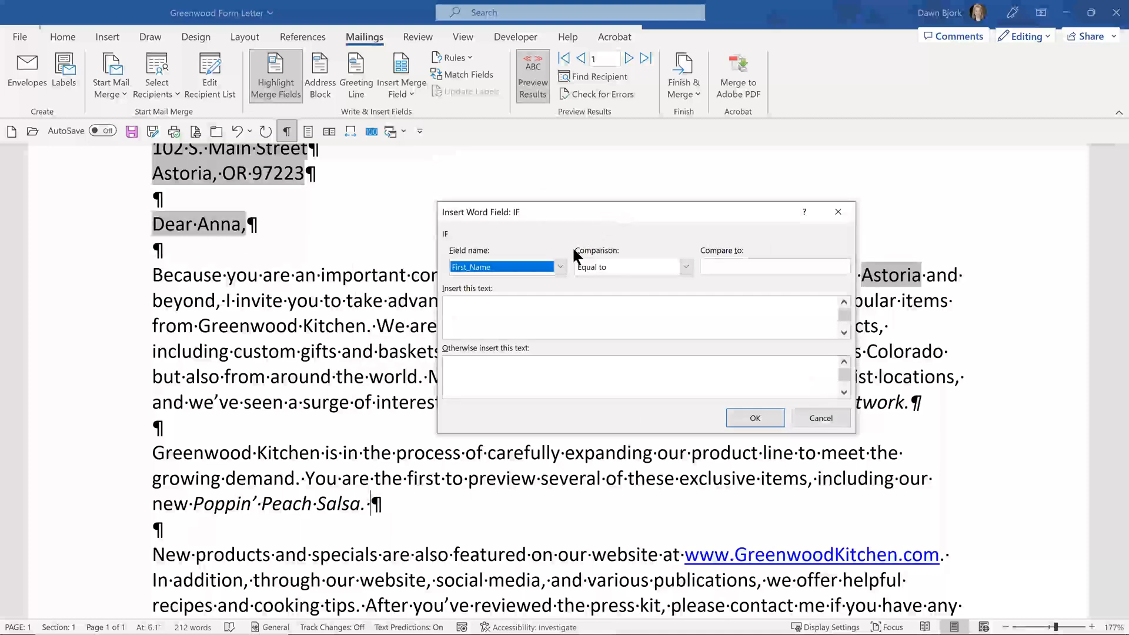
{"action": "left_click", "coordinate": [560, 266]}
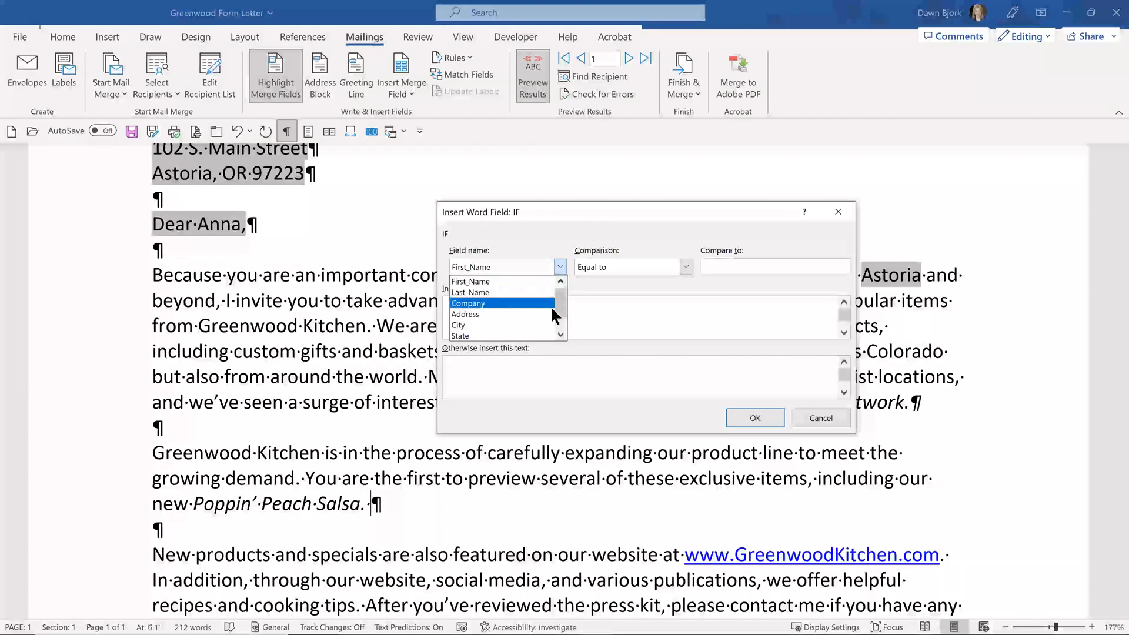
{"action": "left_click", "coordinate": [520, 336]}
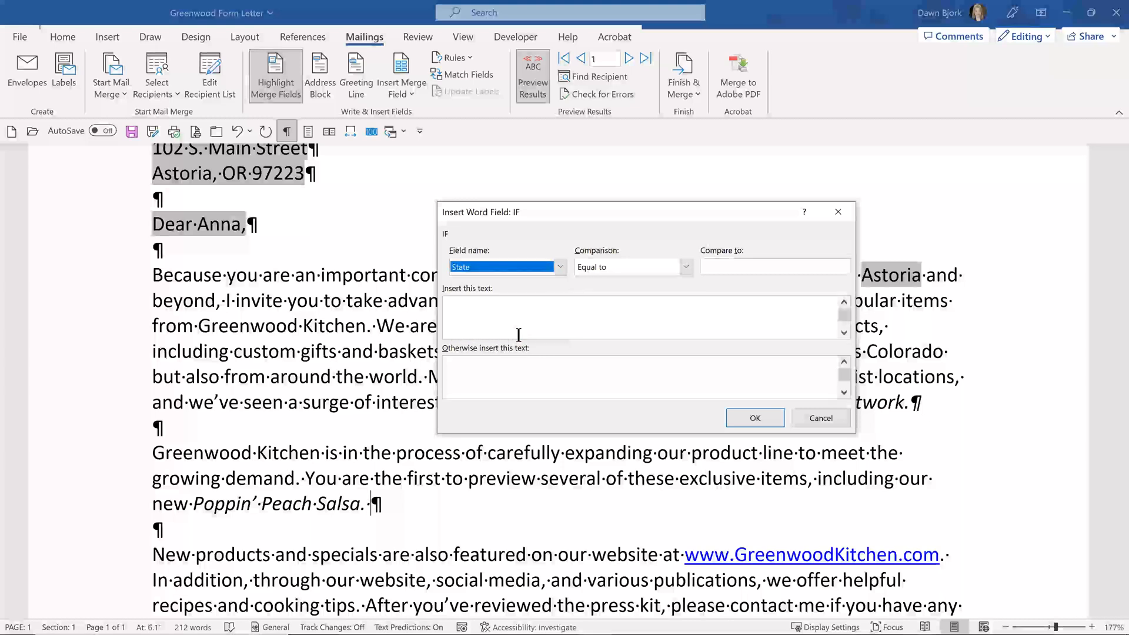
{"action": "left_click", "coordinate": [733, 265]}
{"action": "type", "text": "CO"}
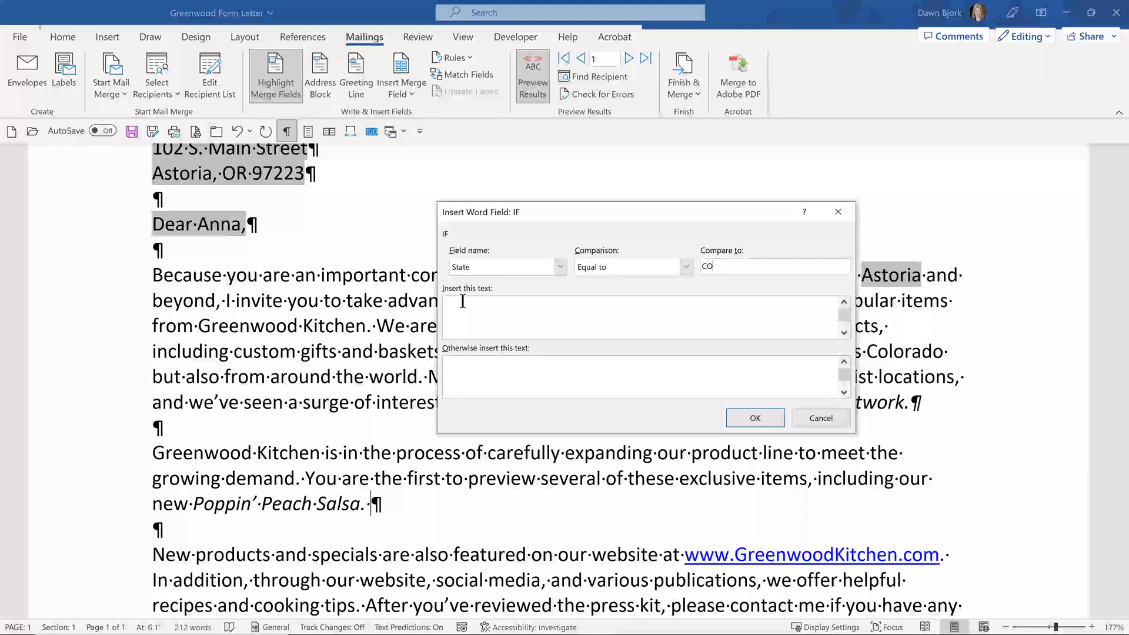
{"action": "key", "text": "alt+Tab"}
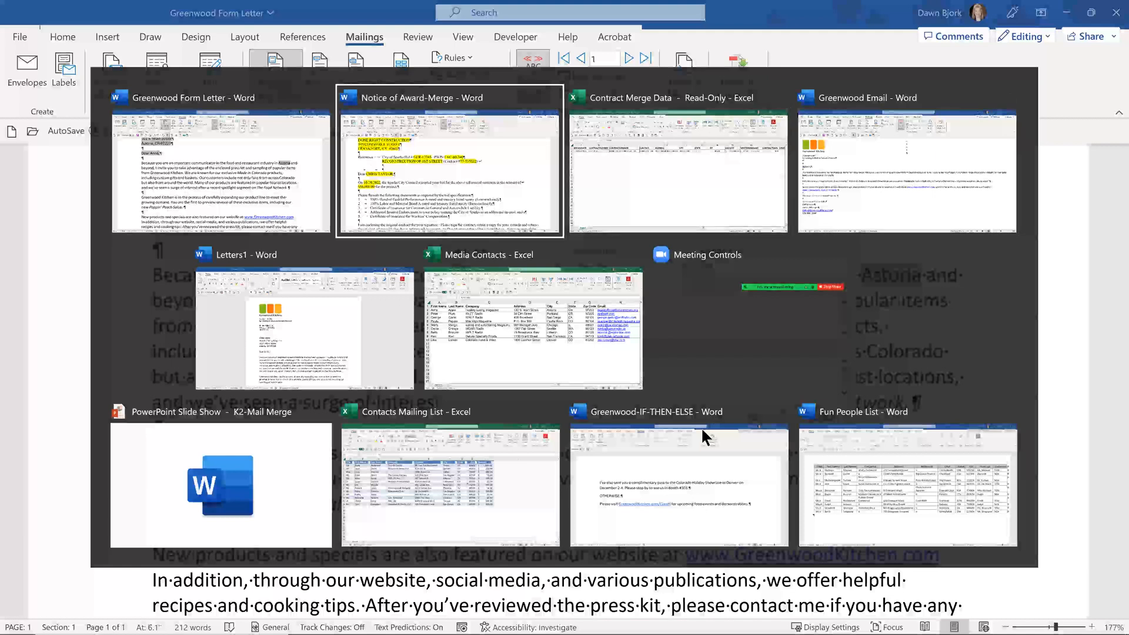
{"action": "key", "text": "Escape"}
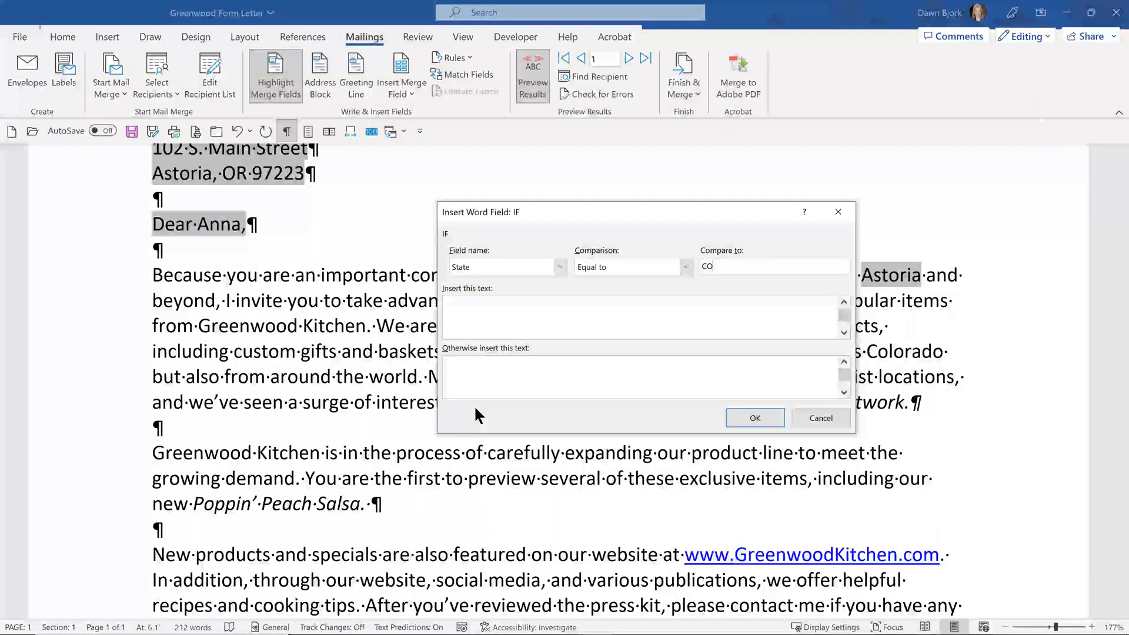
{"action": "key", "text": "alt+Tab"}
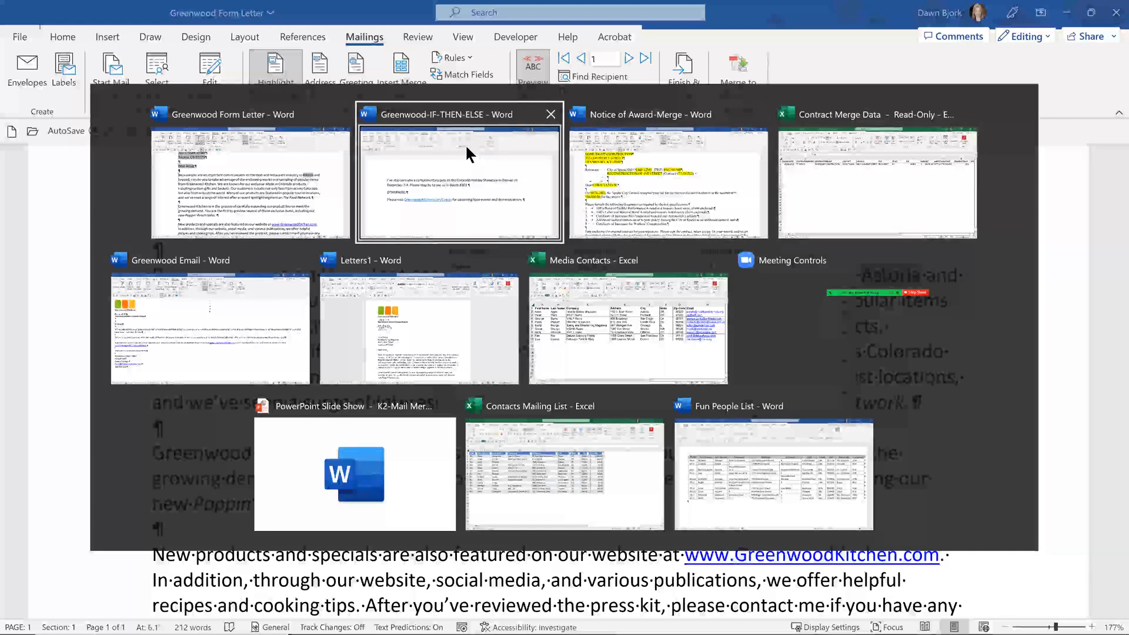
{"action": "key", "text": "Escape"}
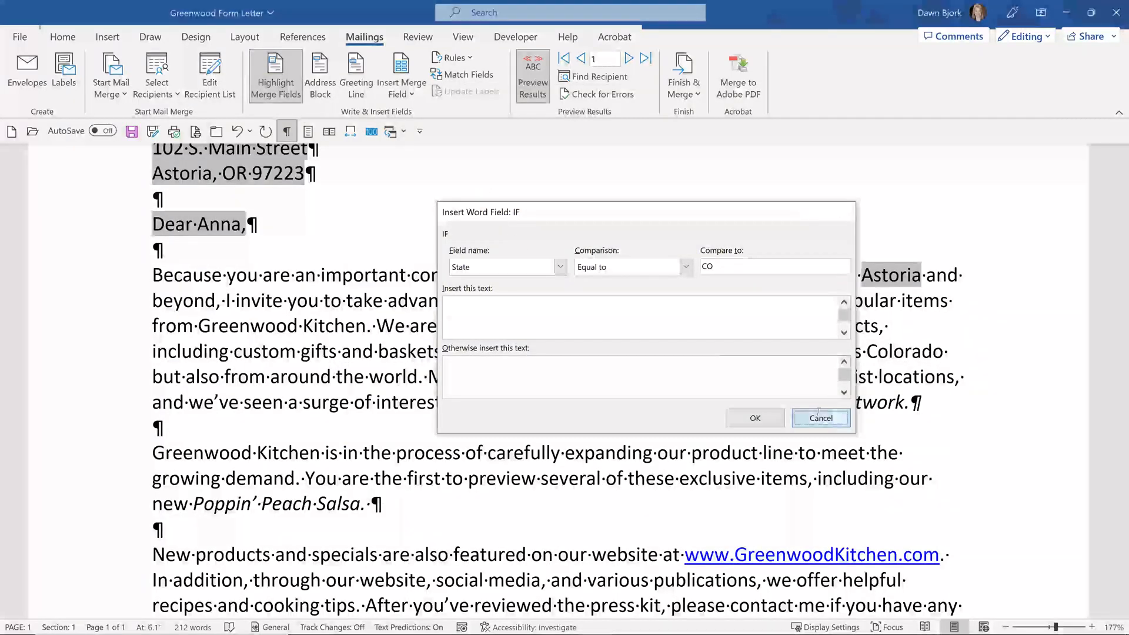
{"action": "left_click", "coordinate": [829, 416]}
Copy all the text from the Greenwood-IF-THEN-ELSE document and return to the Greenwood Form Letter
{"action": "key", "text": "alt+Tab"}
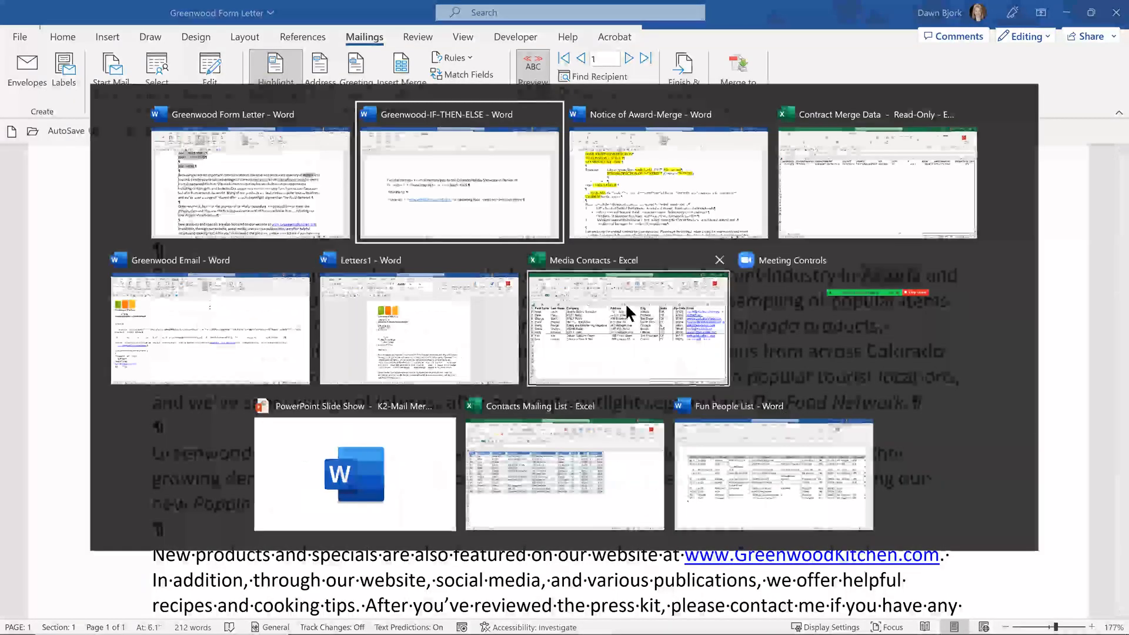
{"action": "left_click", "coordinate": [460, 171]}
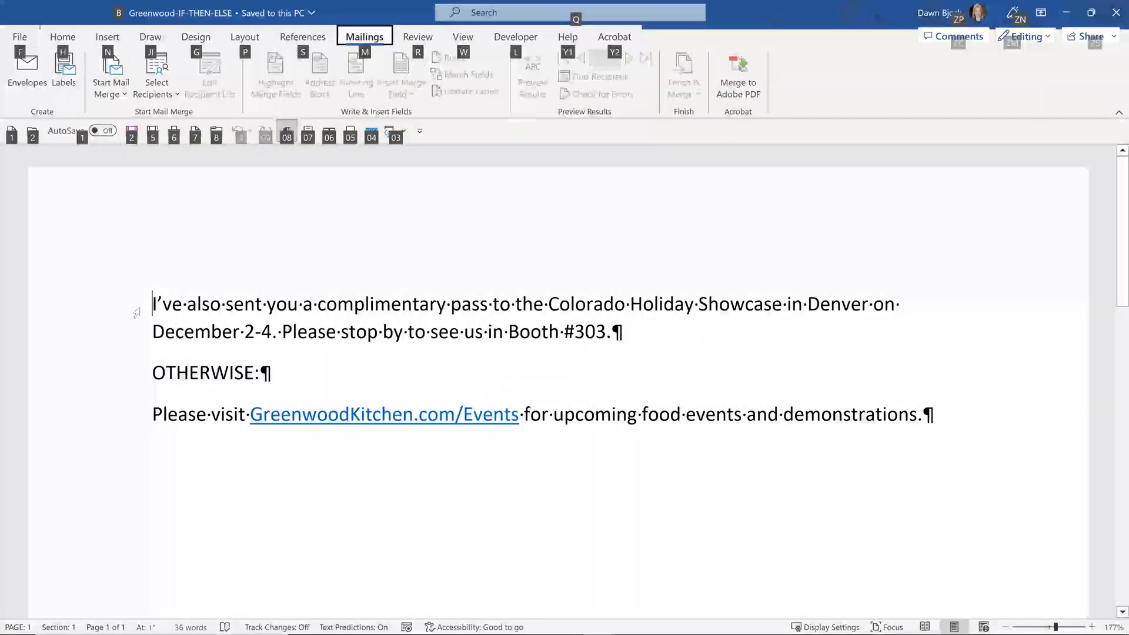
{"action": "left_click_drag", "start_coordinate": [136, 305], "coordinate": [514, 450]}
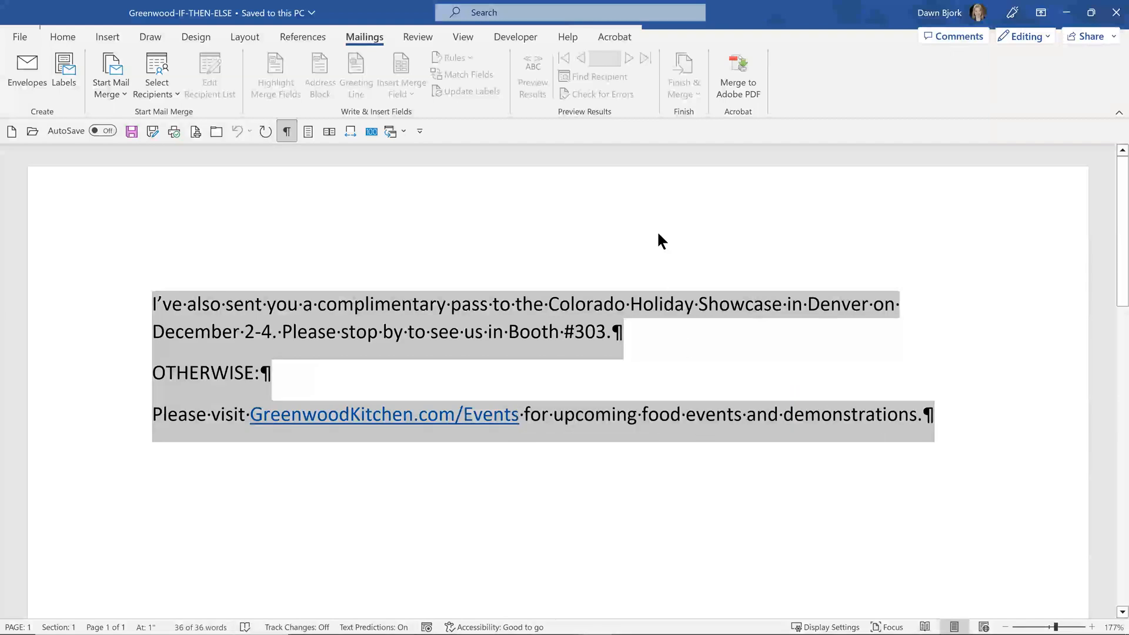
{"action": "key", "text": "alt+Tab"}
{"action": "left_click", "coordinate": [496, 178]}
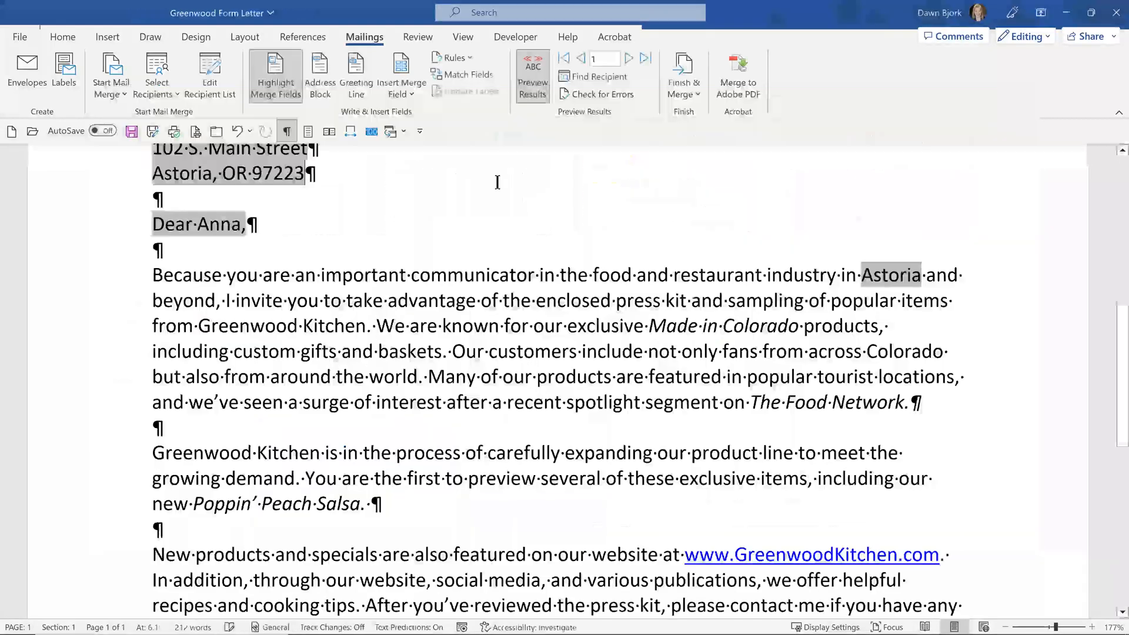
Start an If...Then...Else rule after the Poppin' Peach Salsa sentence with the condition State Equal to CO
{"action": "left_click", "coordinate": [434, 503]}
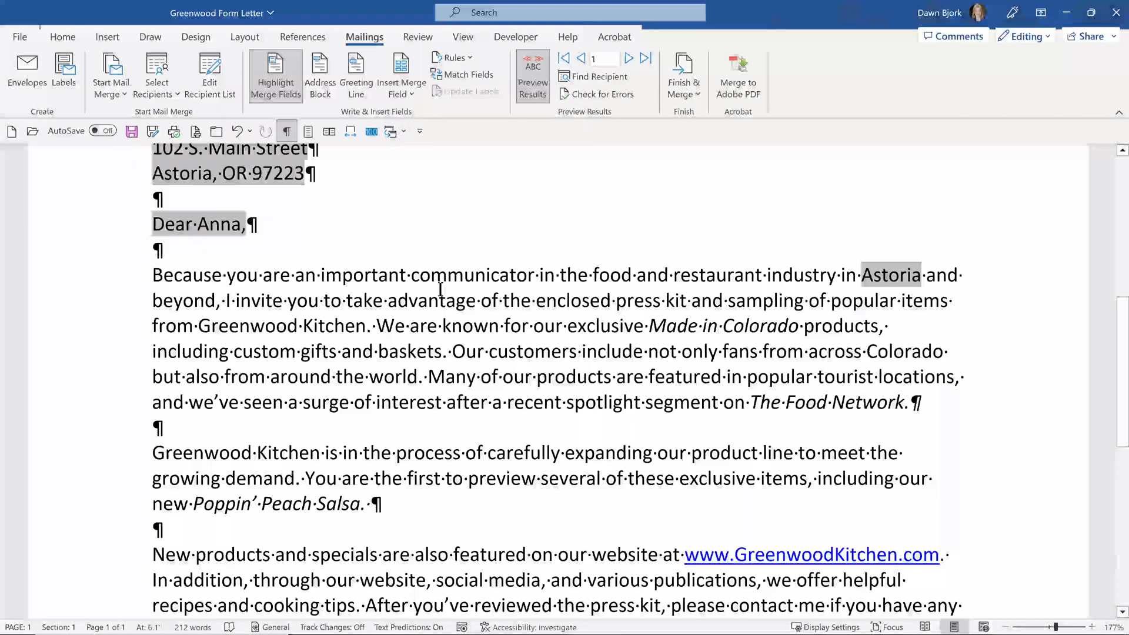
{"action": "left_click", "coordinate": [467, 57]}
{"action": "left_click", "coordinate": [471, 120]}
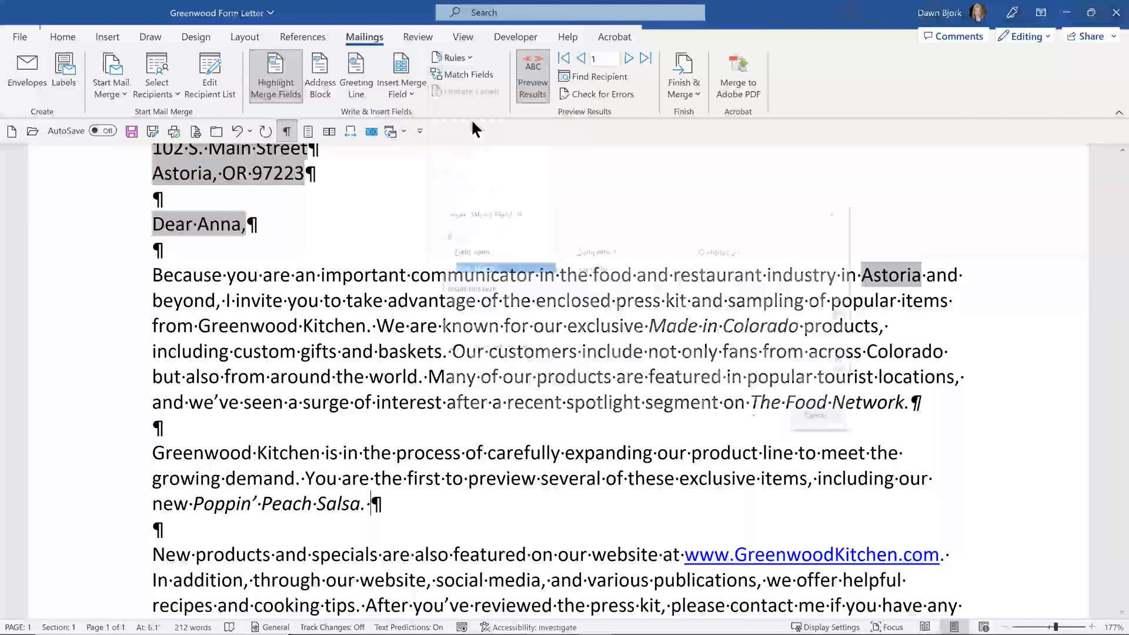
{"action": "left_click", "coordinate": [559, 266]}
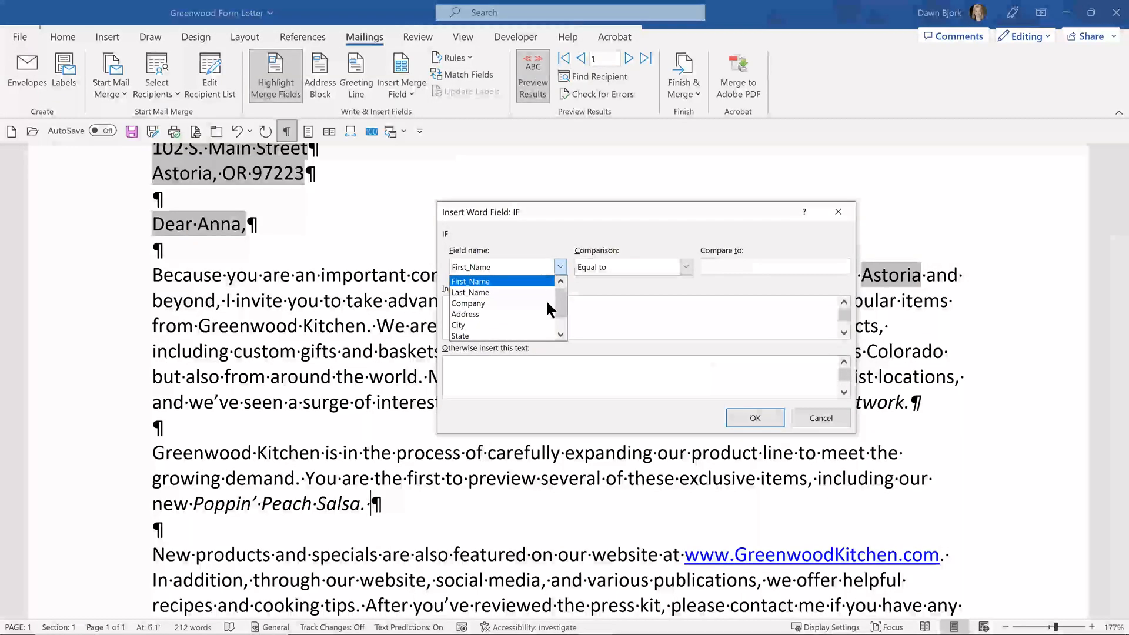
{"action": "left_click", "coordinate": [517, 336]}
{"action": "left_click", "coordinate": [719, 269]}
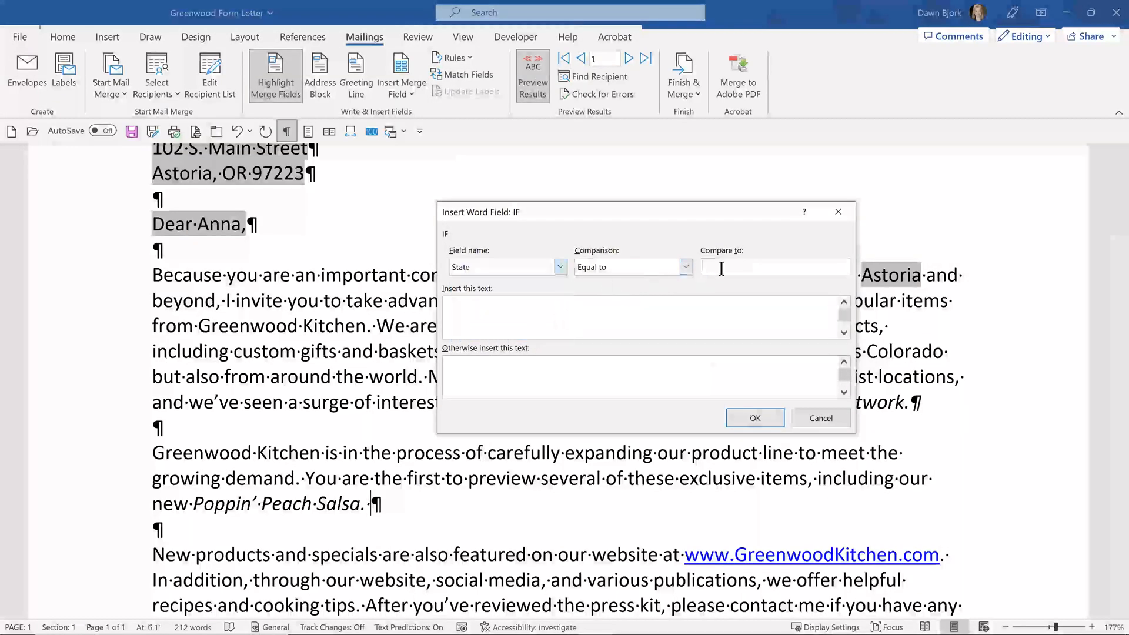
{"action": "type", "text": "CP"}
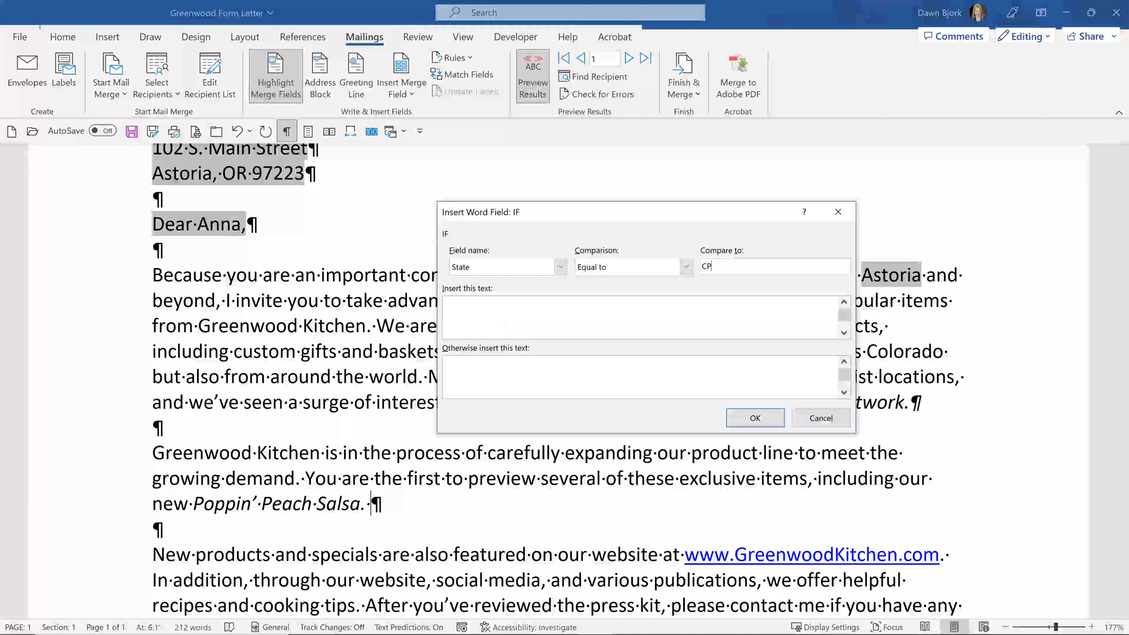
Paste the copied text as the CO text, cut its OTHERWISE part and keep only the Colorado Holiday Showcase pass message ending with Booth #303
{"action": "left_click", "coordinate": [618, 301]}
{"action": "type", "text": "OTHERWISE: Please visit GreenwoodKitchen.com/Events for upcoming food events and demonstrations."}
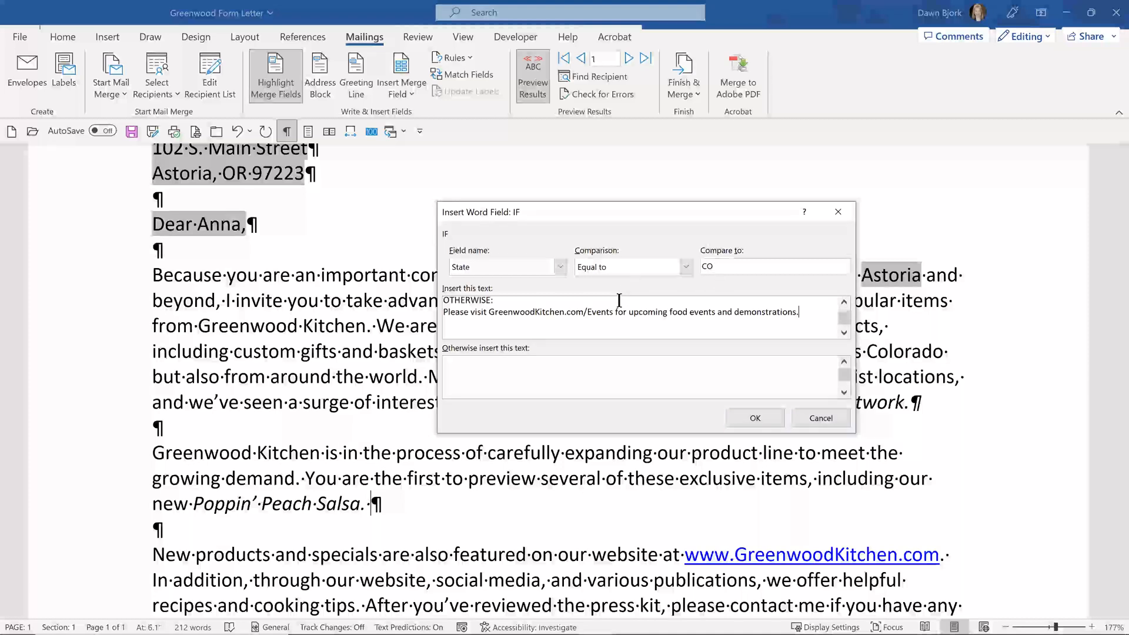
{"action": "left_click_drag", "start_coordinate": [445, 301], "coordinate": [807, 340]}
{"action": "key", "text": "ctrl+c"}
{"action": "key", "text": "Delete"}
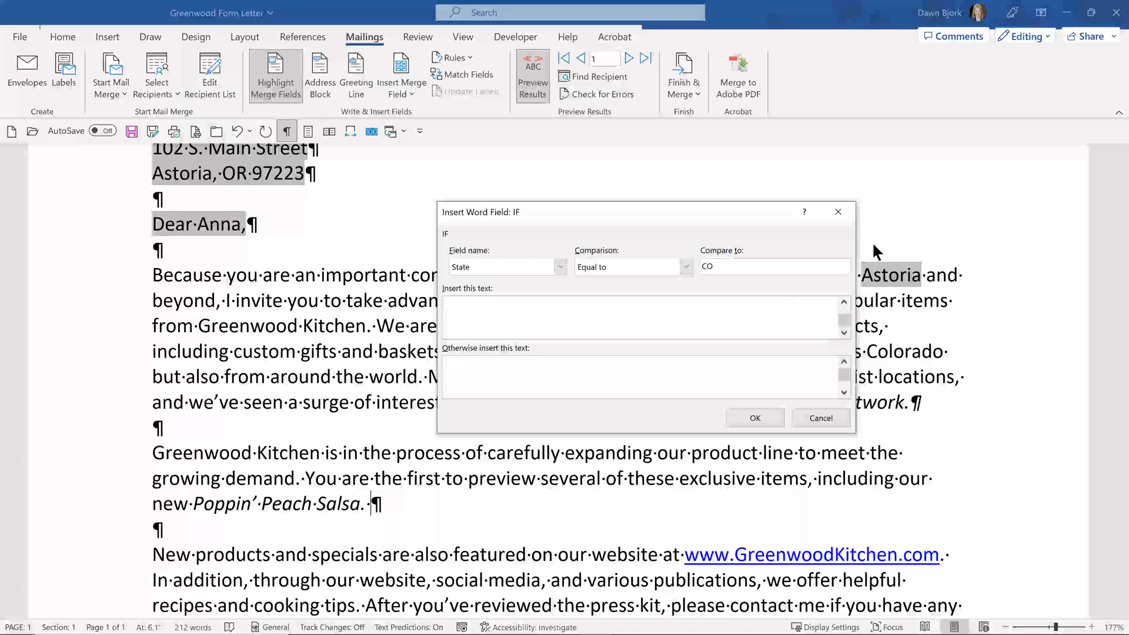
{"action": "type", "text": "I’ve also sent you a complimentary pass to the Colorado Holiday Showcase in Denver on December 2-4. Please stop by to see us in Booth #303."}
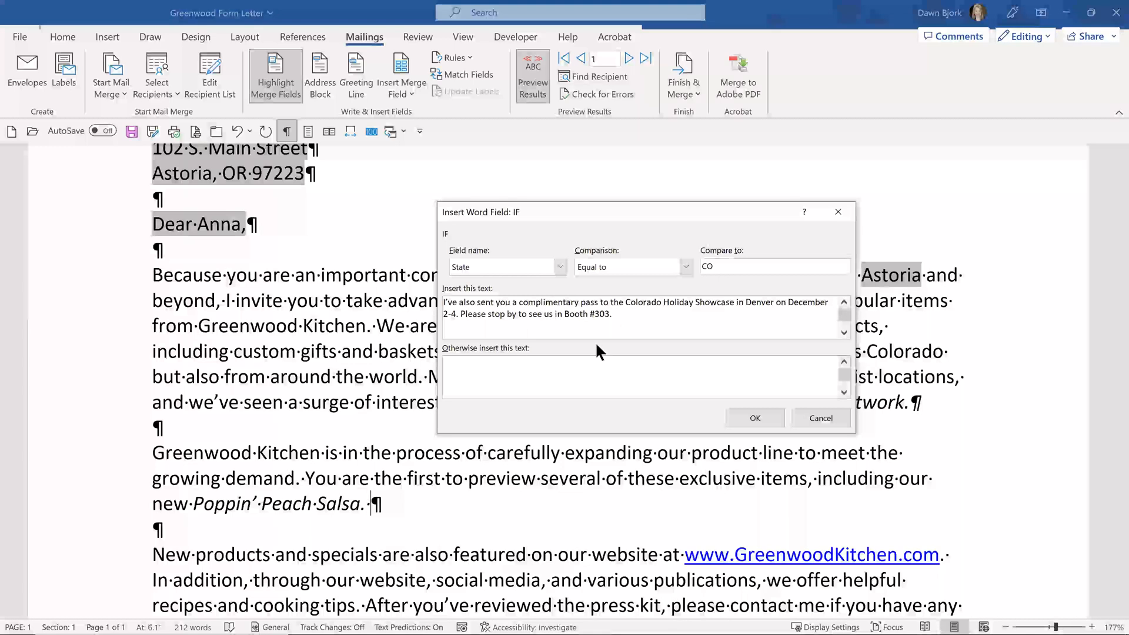
Set the otherwise text to "Please visit GreenwoodKitchen.com/Events for upcoming food events and demonstrations." without the OTHERWISE heading, and insert the rule
{"action": "left_click", "coordinate": [515, 363]}
{"action": "key", "text": "ctrl+v"}
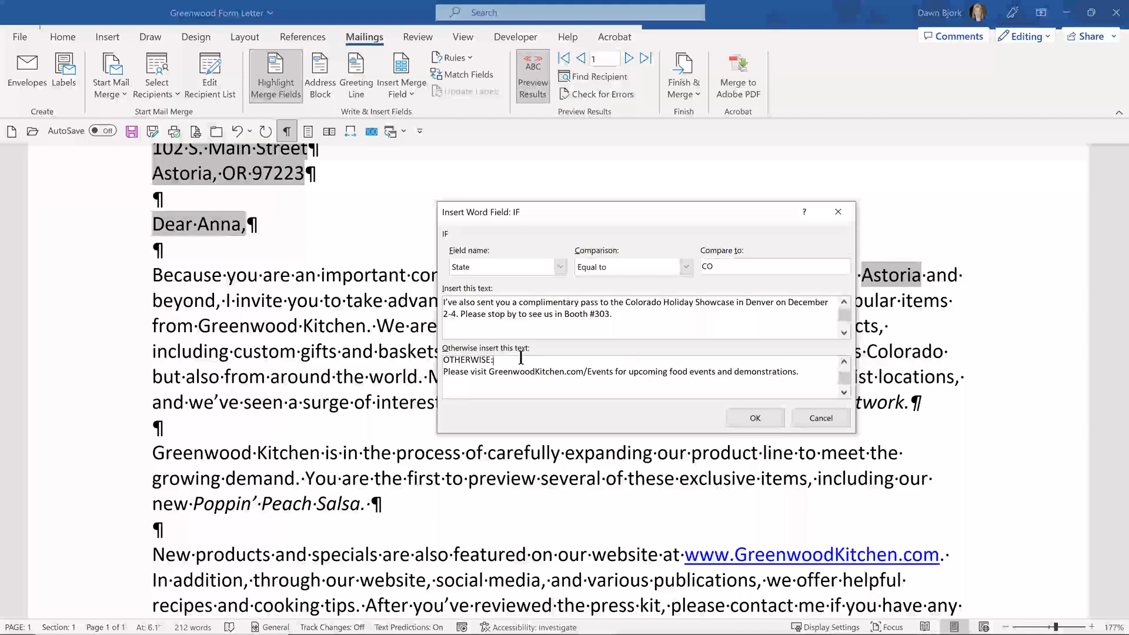
{"action": "key", "text": "ctrl+Home"}
{"action": "key", "text": "shift+Down"}
{"action": "key", "text": "Delete"}
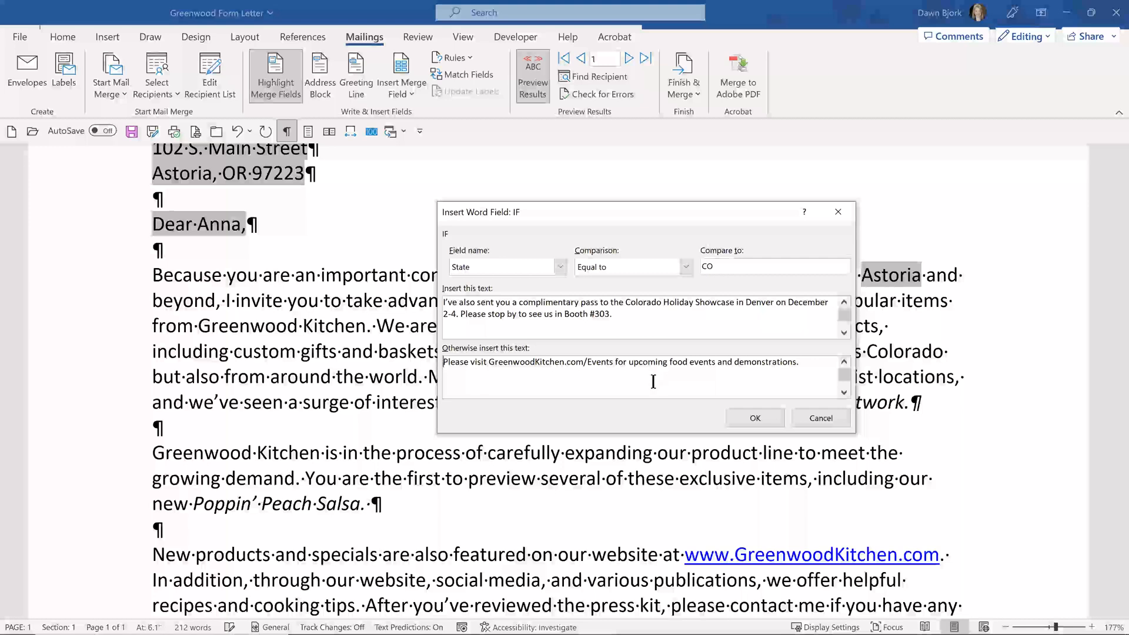
{"action": "left_click", "coordinate": [752, 417]}
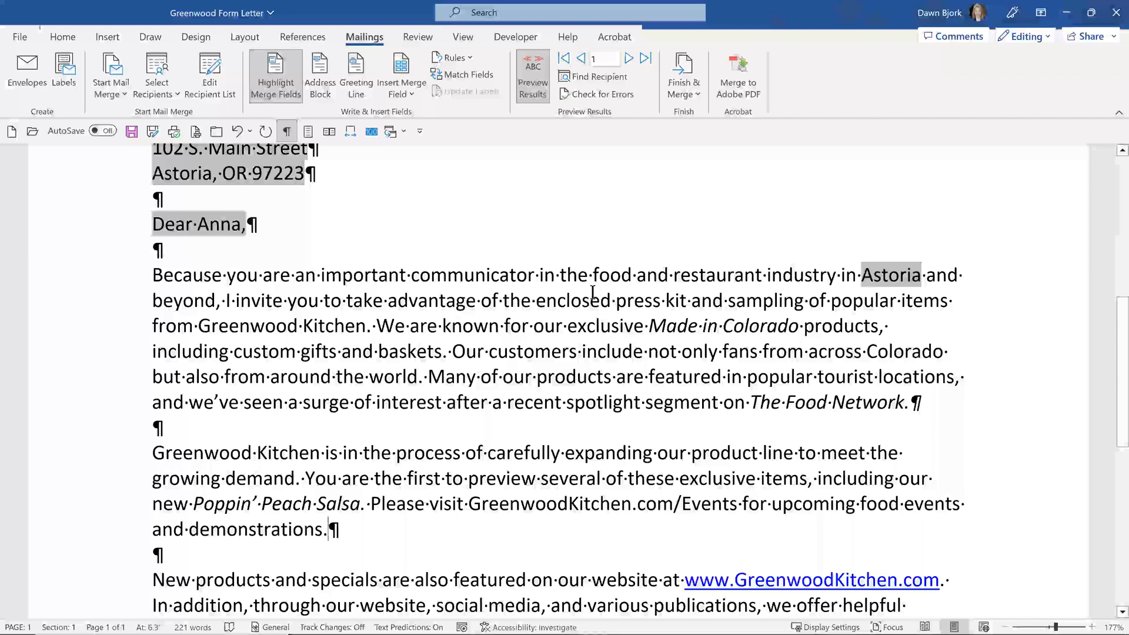
Check the previewed letter around the newly inserted conditional sentence at 160% zoom
{"action": "left_click", "coordinate": [1005, 627]}
{"action": "left_click", "coordinate": [1005, 626]}
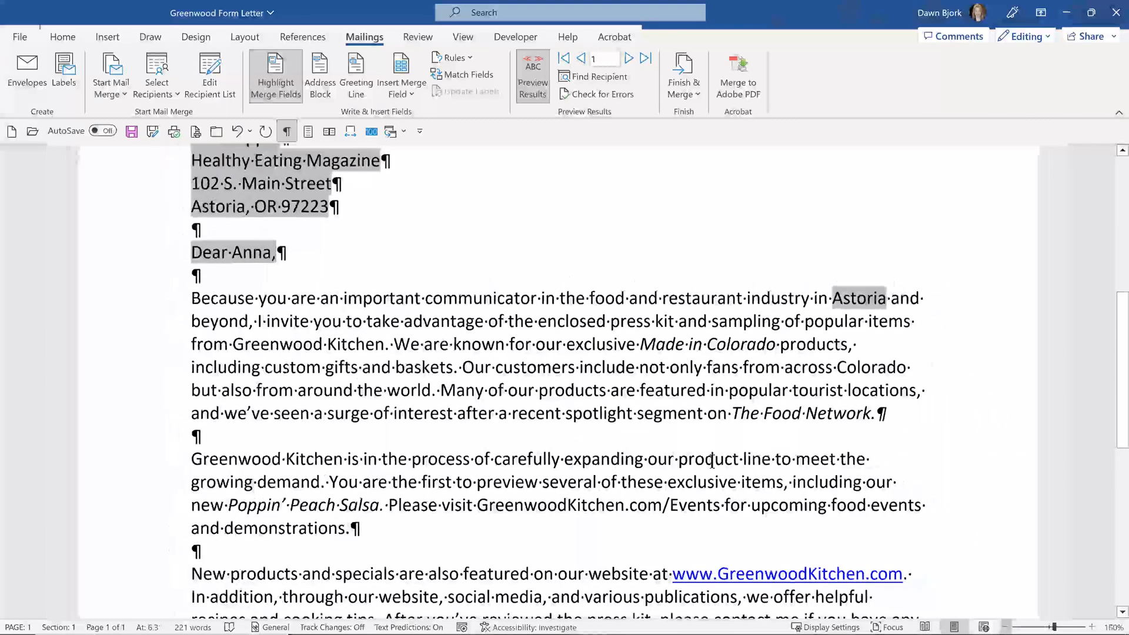
{"action": "scroll", "coordinate": [709, 461], "scroll_direction": "down", "scroll_amount": 1}
{"action": "scroll", "coordinate": [709, 453], "scroll_direction": "up", "scroll_amount": 1}
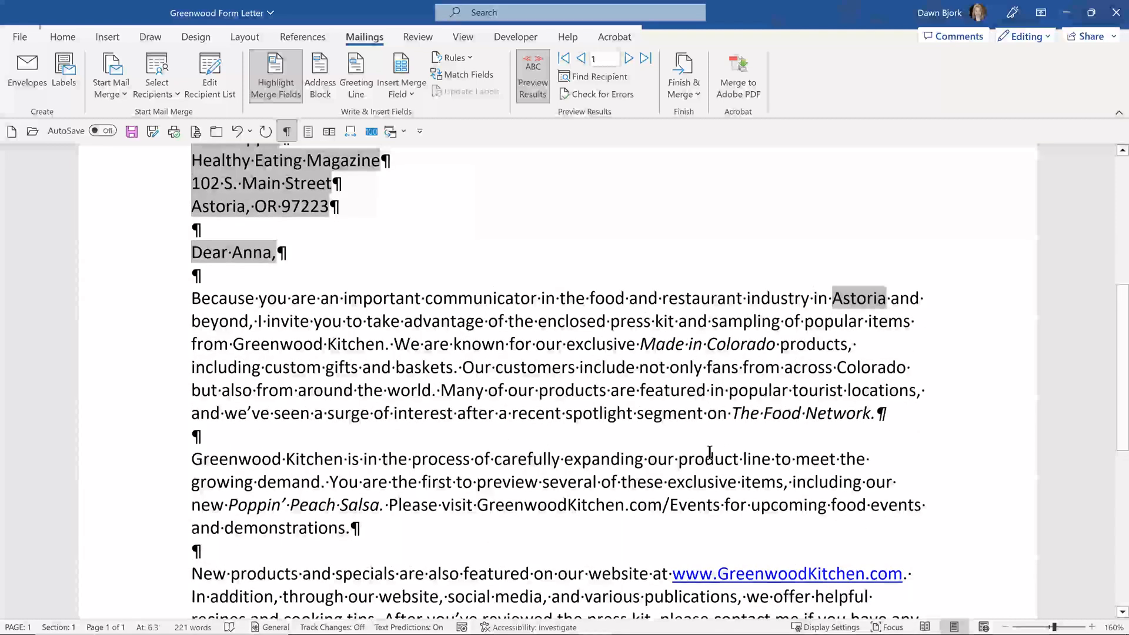
Page through the previewed letters for records 2 to 5 to check the conditional sentence for each recipient's state
{"action": "scroll", "coordinate": [710, 452], "scroll_direction": "down", "scroll_amount": 1}
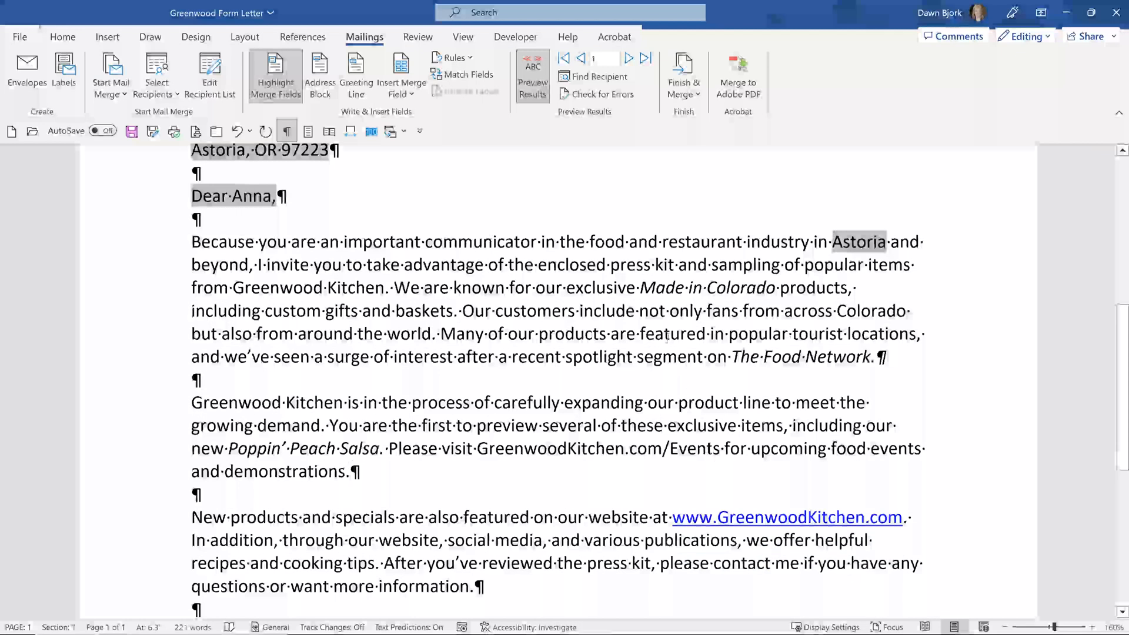
{"action": "scroll", "coordinate": [668, 340], "scroll_direction": "up", "scroll_amount": 1}
{"action": "left_click", "coordinate": [627, 57]}
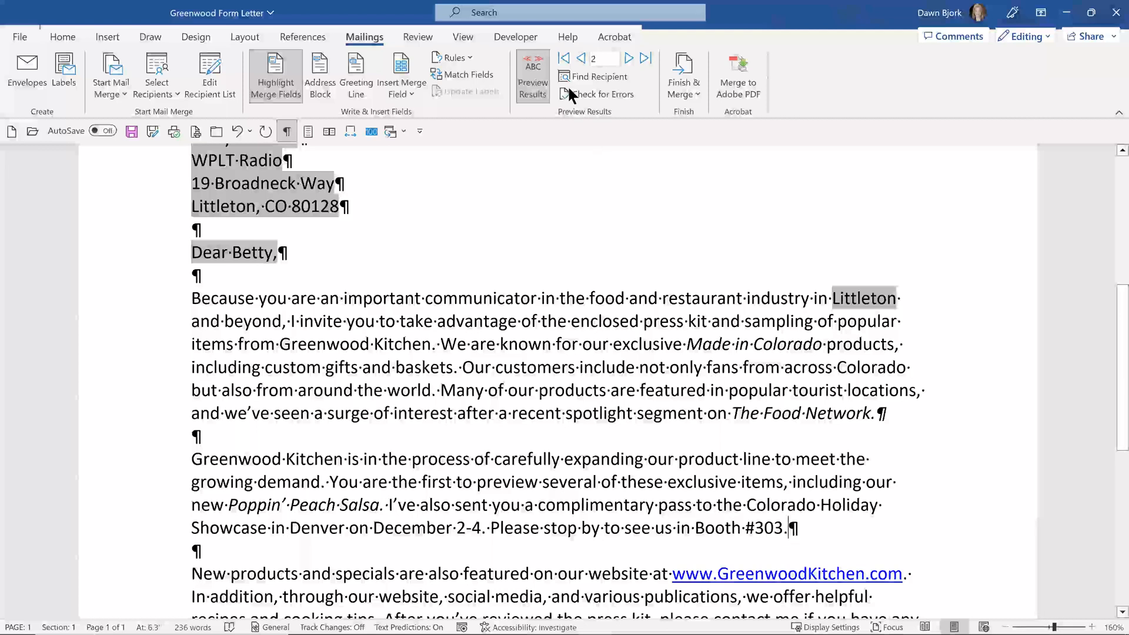
{"action": "left_click", "coordinate": [628, 58]}
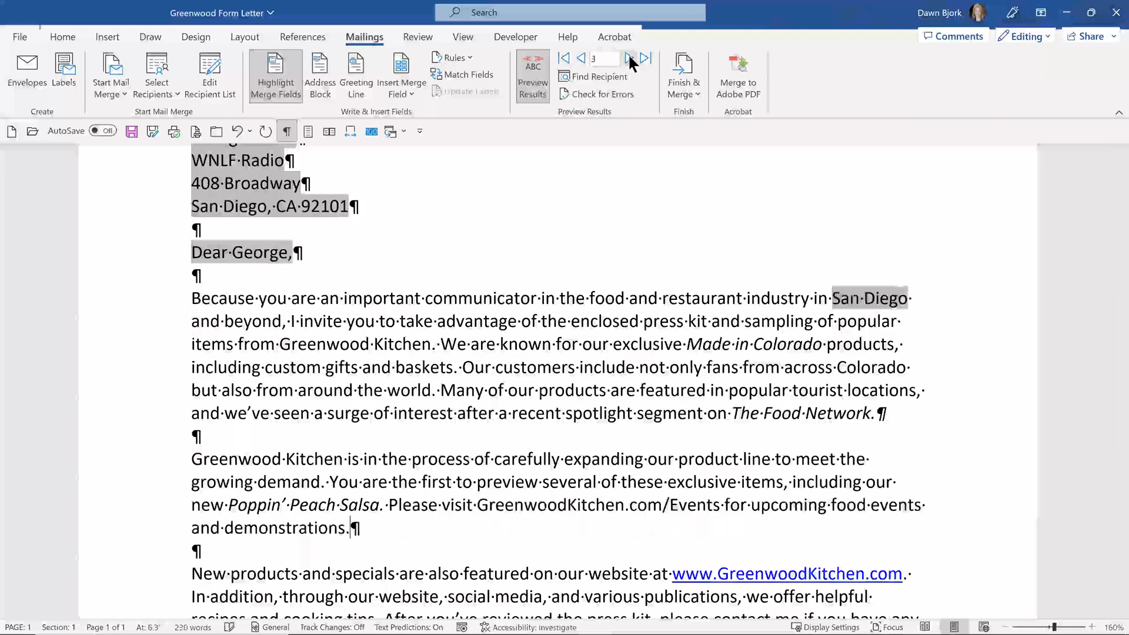
{"action": "left_click", "coordinate": [628, 58]}
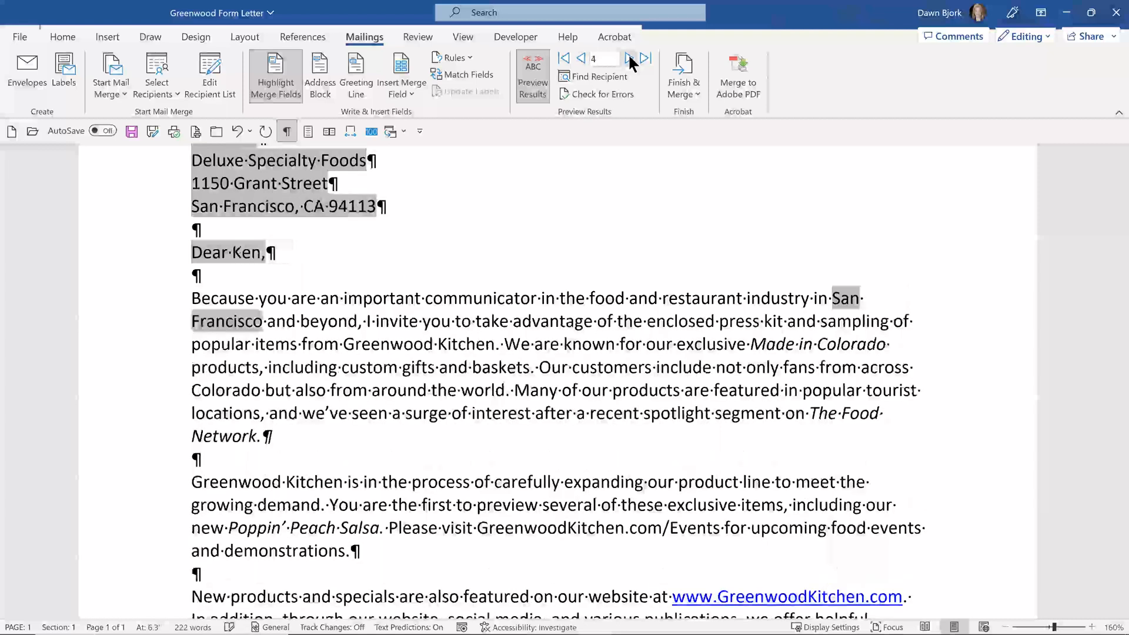
{"action": "left_click", "coordinate": [628, 58]}
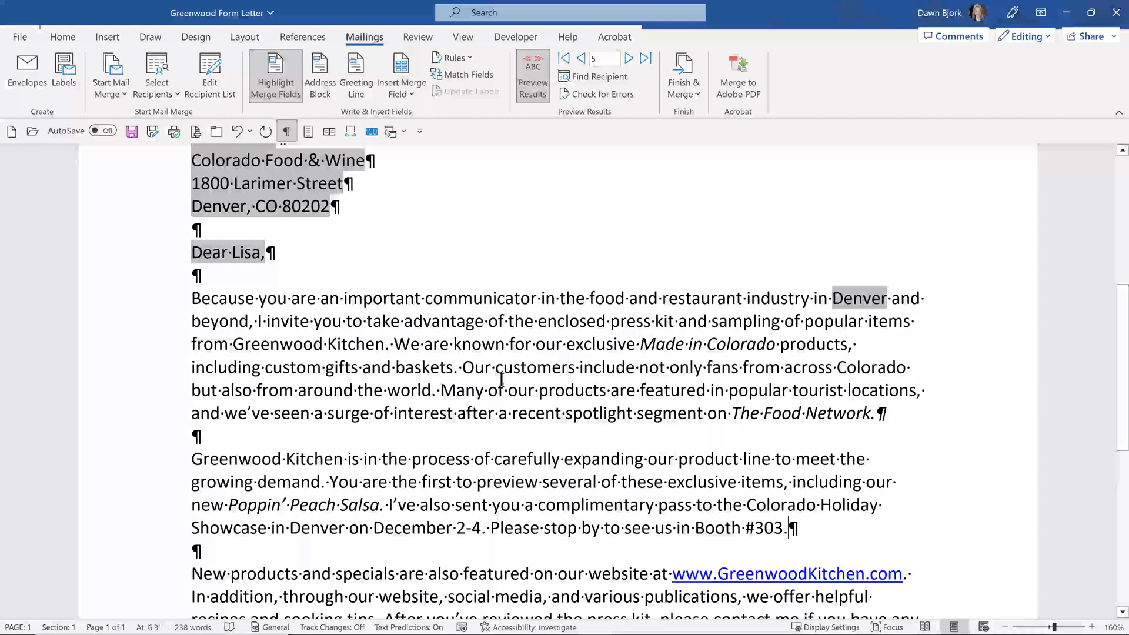
{"action": "left_click", "coordinate": [688, 96]}
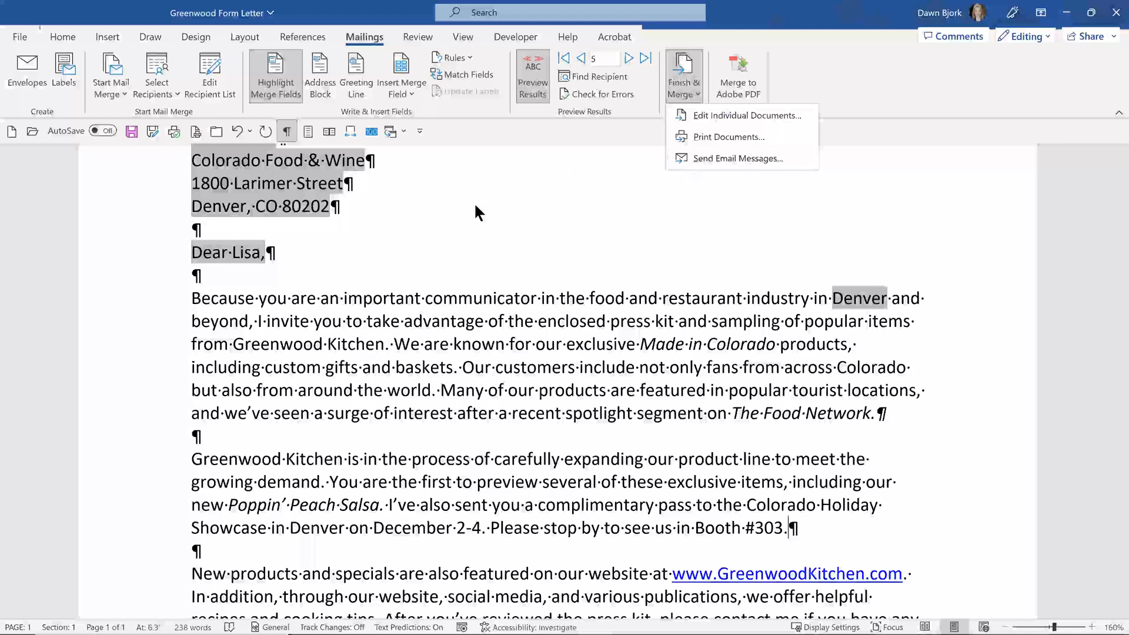
Review the sort settings of the letter's mail merge recipient list and accept them
{"action": "left_click", "coordinate": [205, 57]}
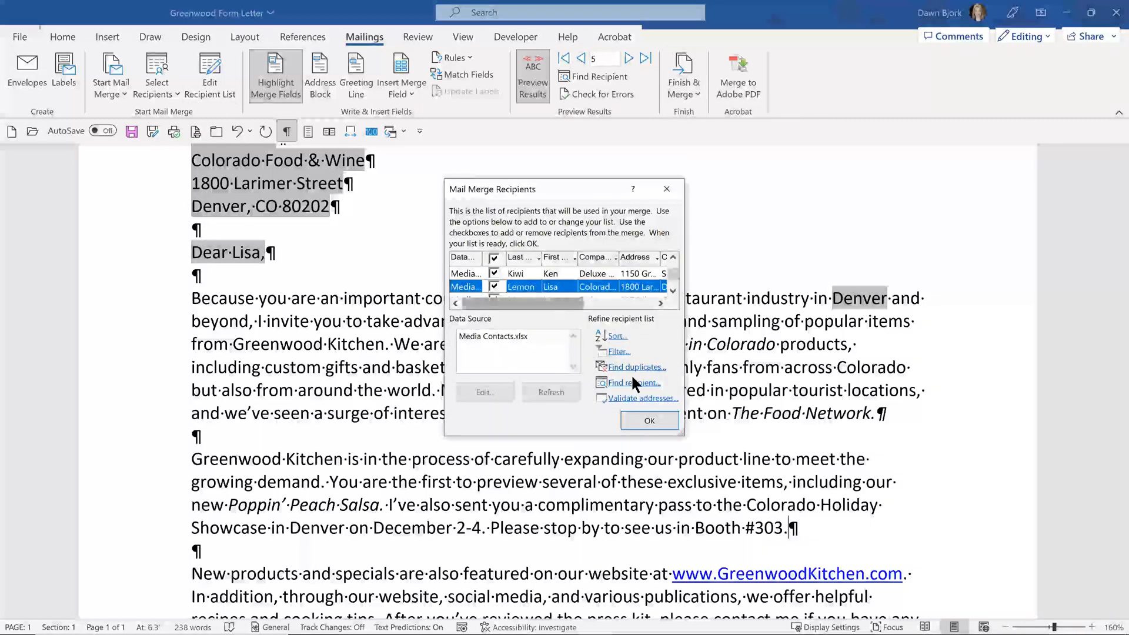
{"action": "left_click", "coordinate": [616, 337]}
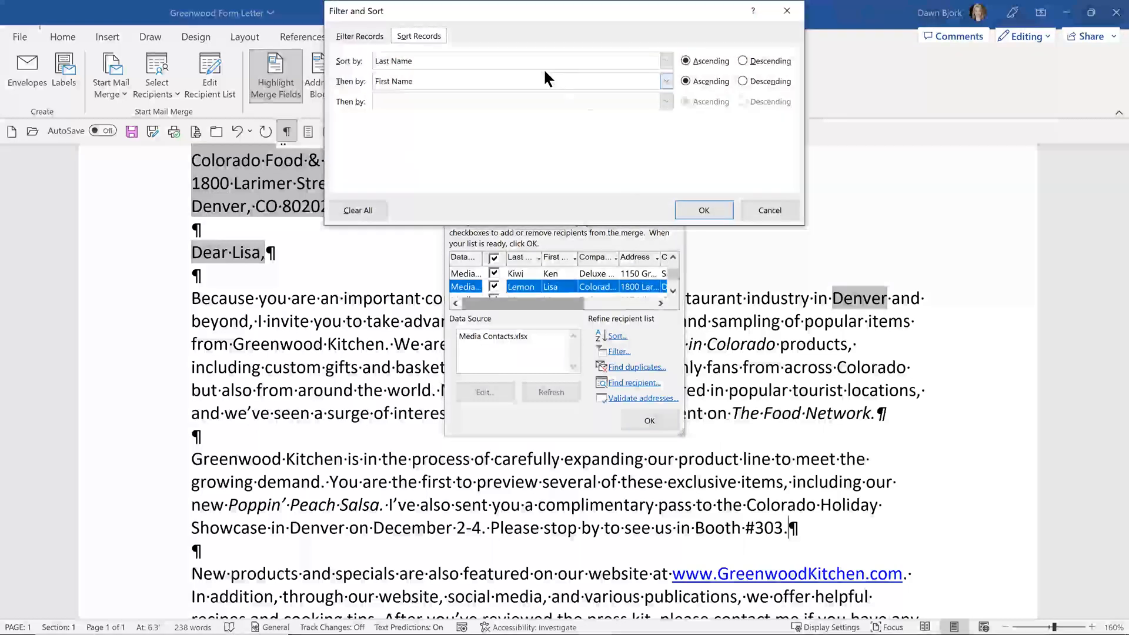
{"action": "left_click_drag", "start_coordinate": [492, 125], "coordinate": [434, 182]}
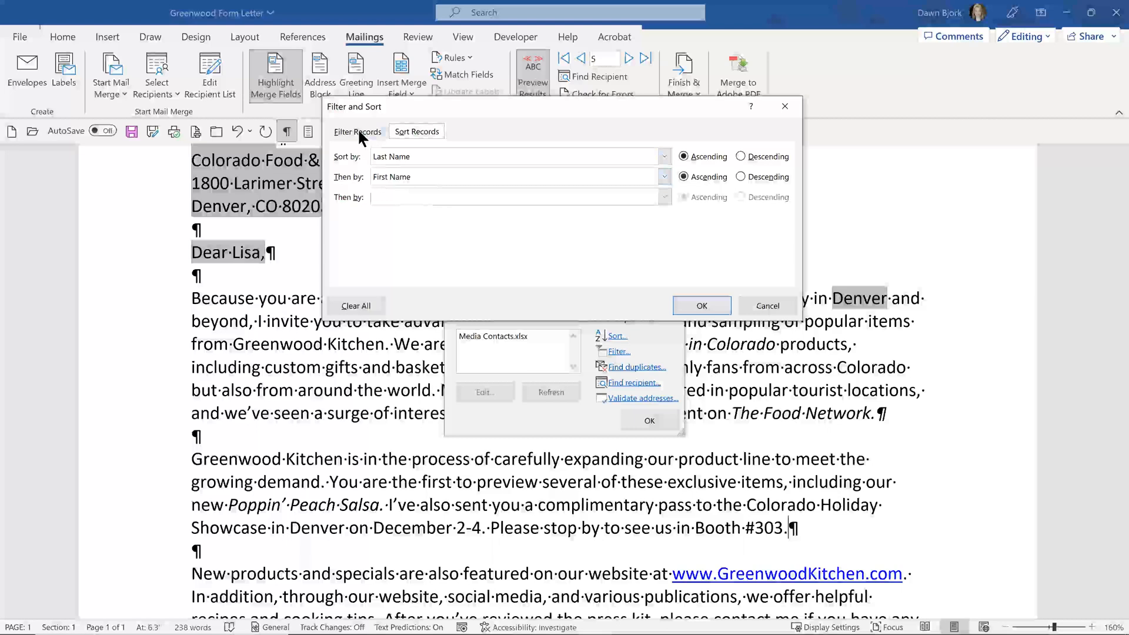
{"action": "left_click", "coordinate": [703, 310]}
{"action": "left_click", "coordinate": [649, 419]}
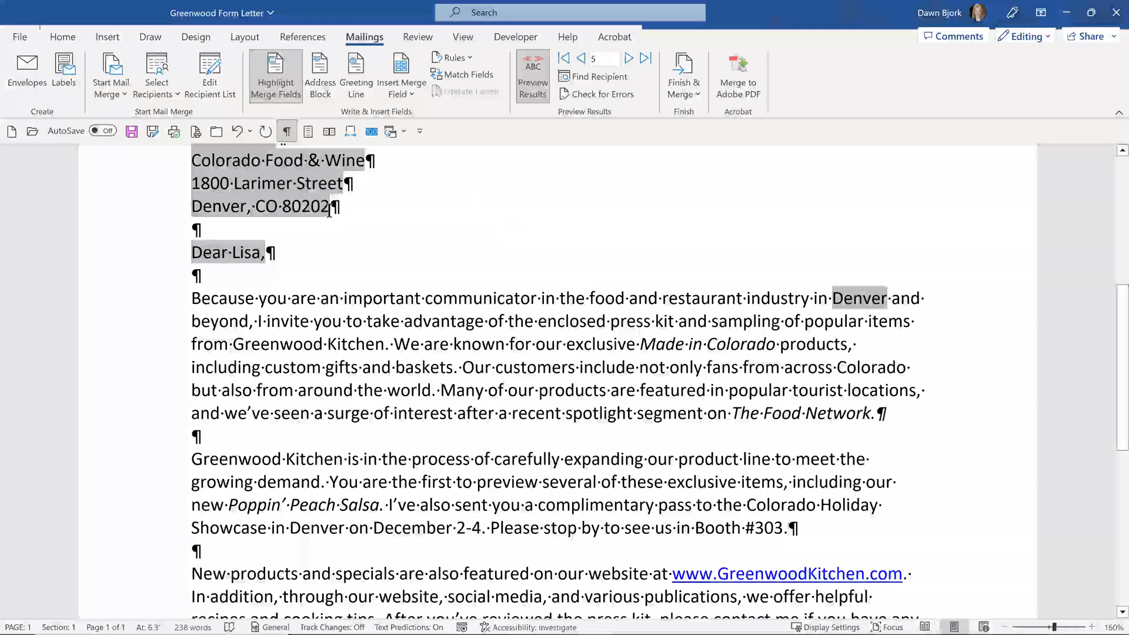
Create a new blank document and start a Labels mail merge in it
{"action": "left_click", "coordinate": [12, 131]}
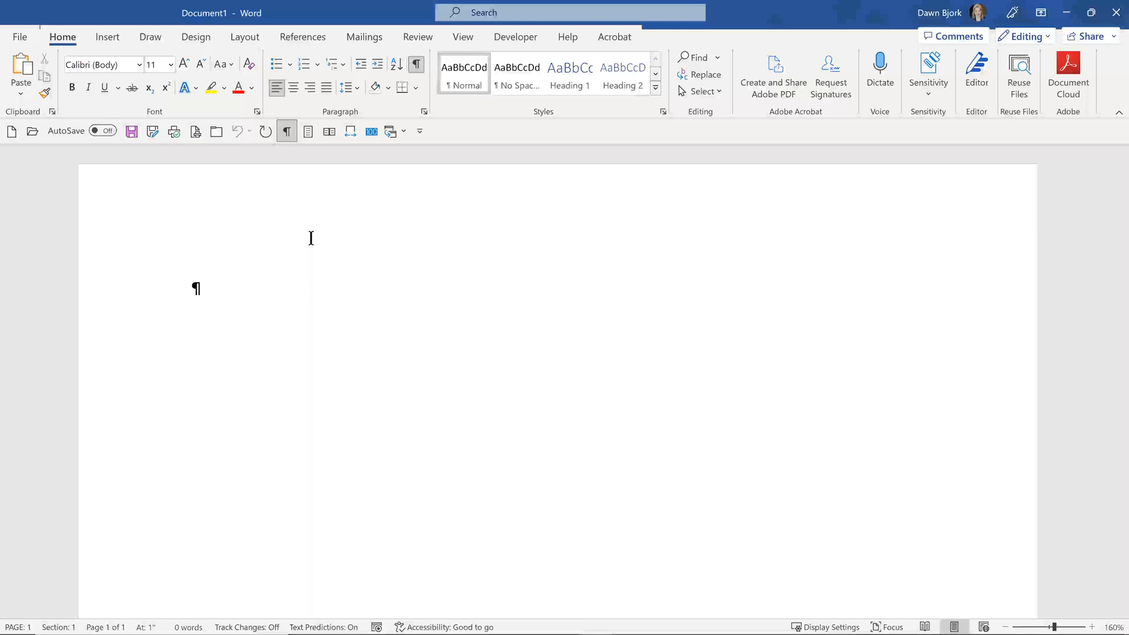
{"action": "left_click", "coordinate": [365, 37]}
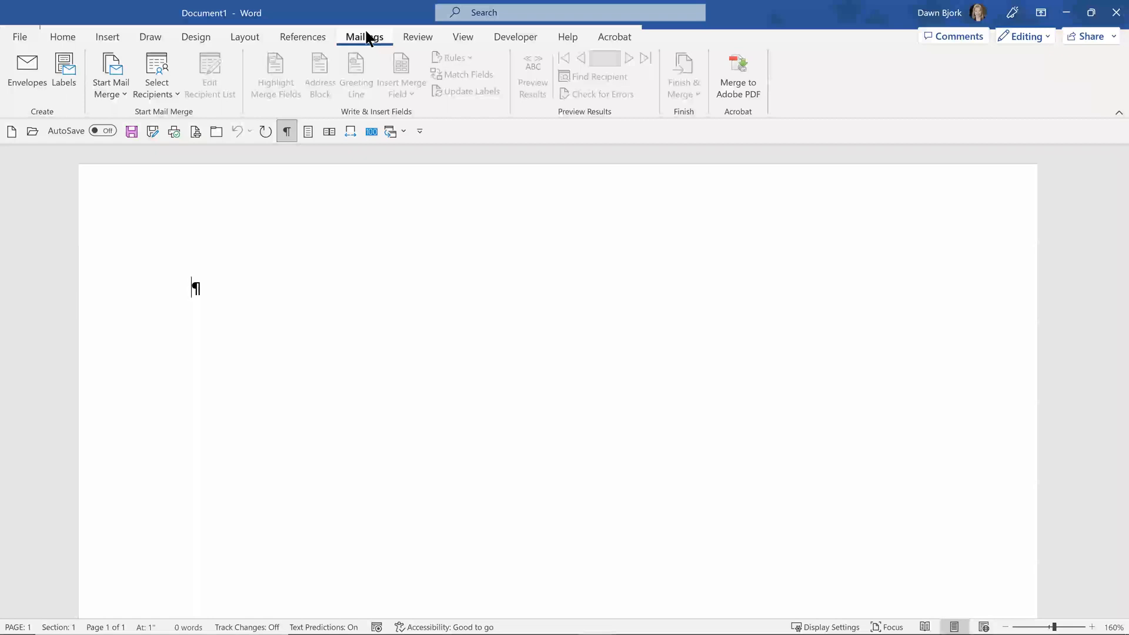
{"action": "left_click", "coordinate": [110, 92]}
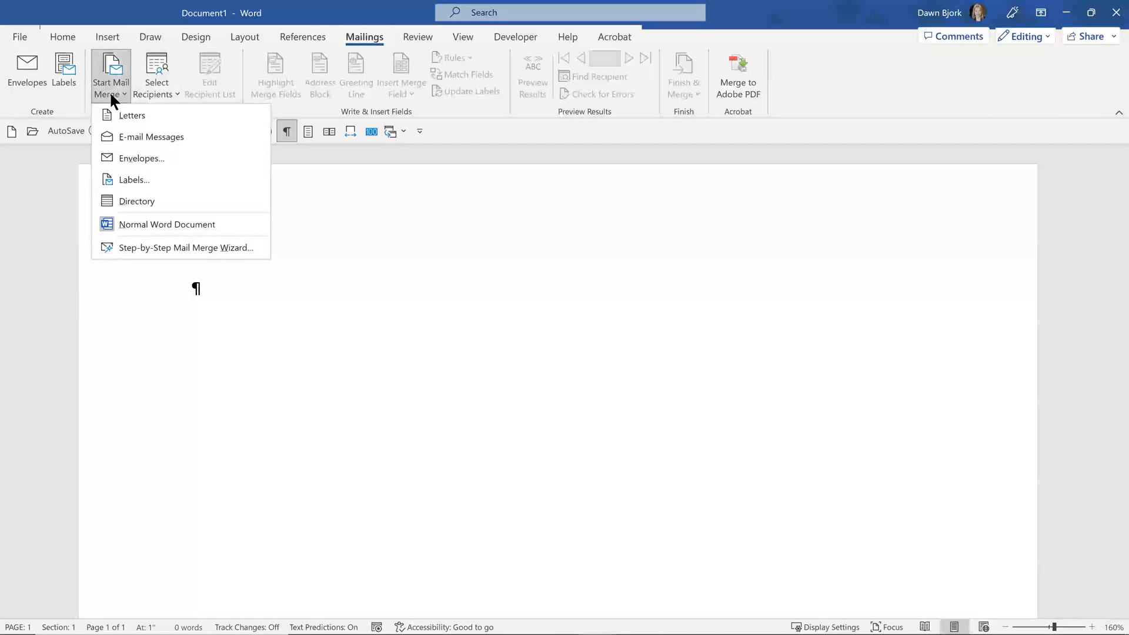
{"action": "left_click", "coordinate": [139, 185]}
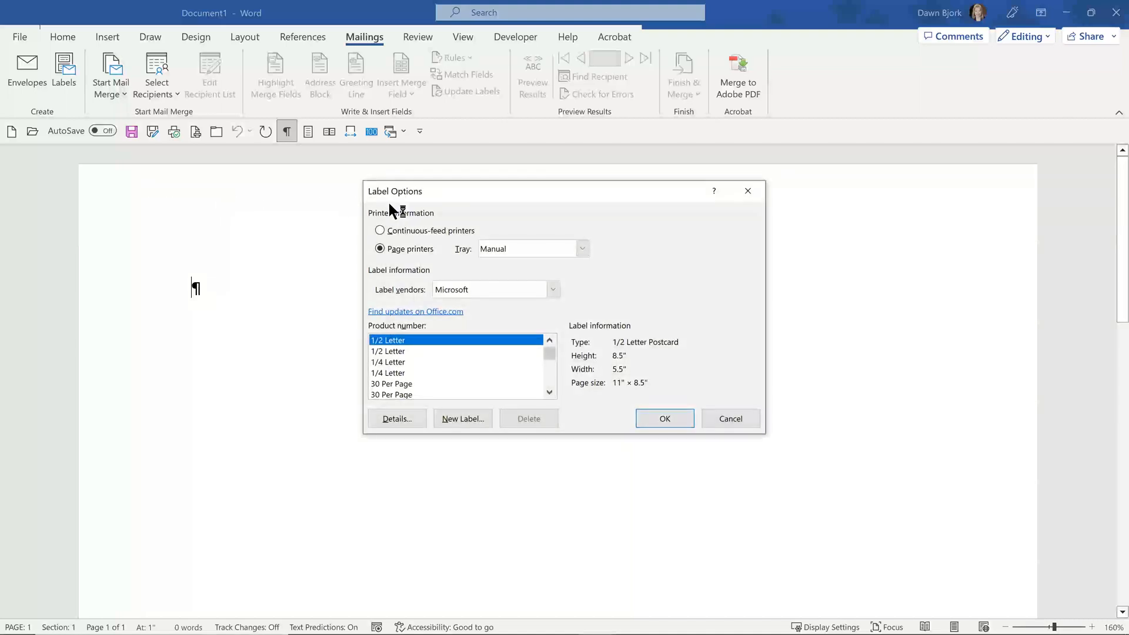
Set the label vendor to Avery US Letter
{"action": "left_click", "coordinate": [553, 290]}
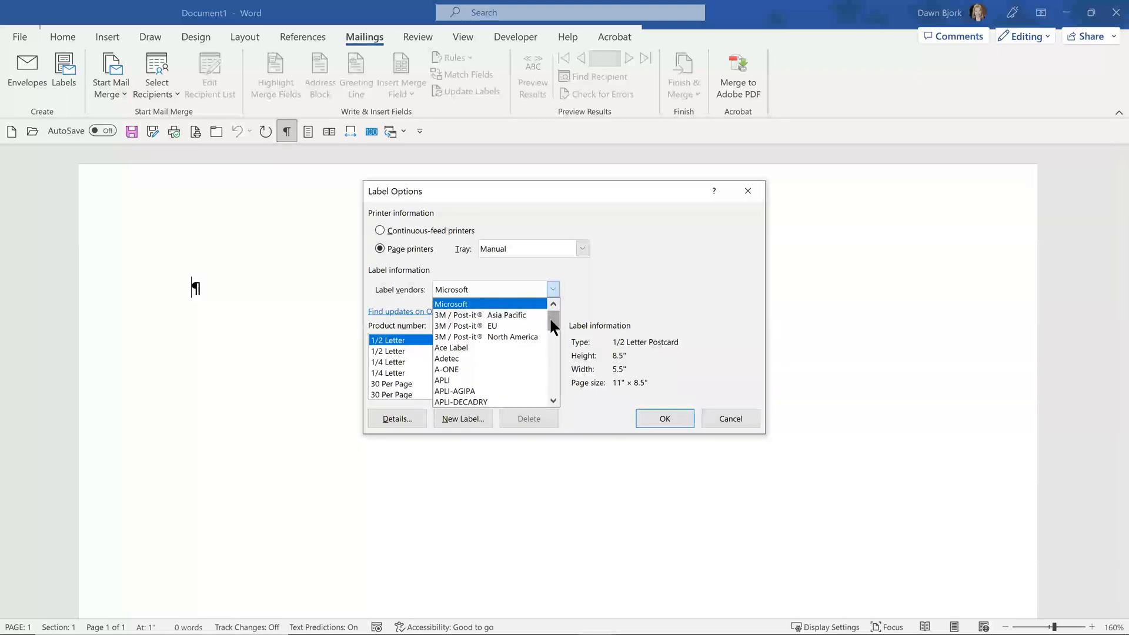
{"action": "key", "text": "Down"}
{"action": "key", "text": "Down"}
{"action": "key", "text": "Down"}
{"action": "key", "text": "Down"}
{"action": "key", "text": "Down"}
{"action": "key", "text": "Down"}
{"action": "left_click_drag", "start_coordinate": [551, 328], "coordinate": [556, 337]}
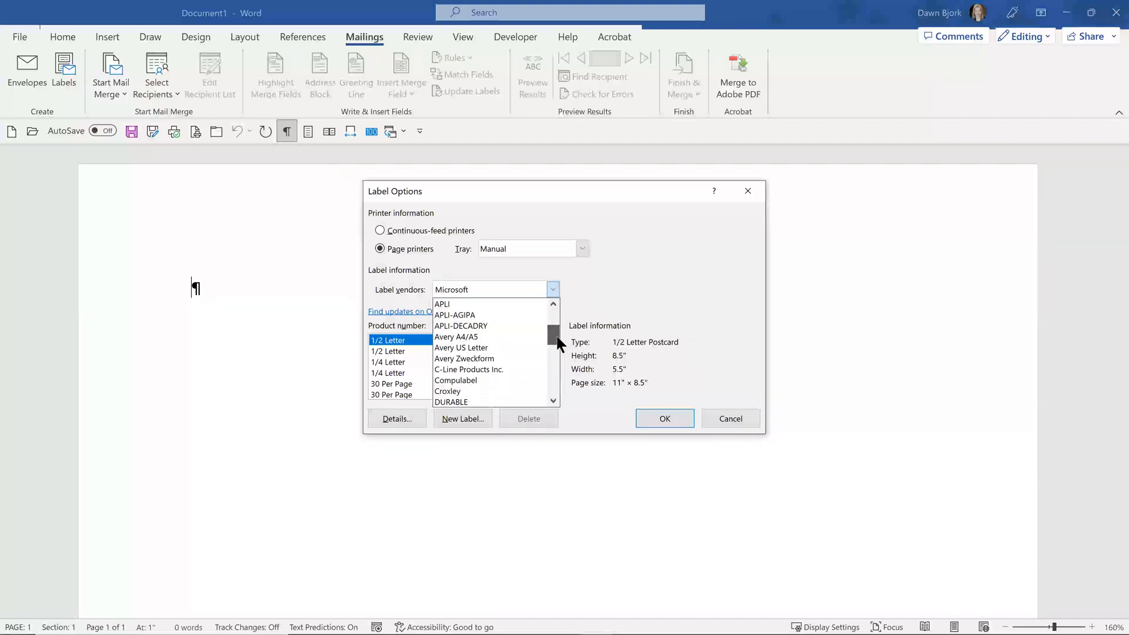
{"action": "left_click", "coordinate": [498, 348]}
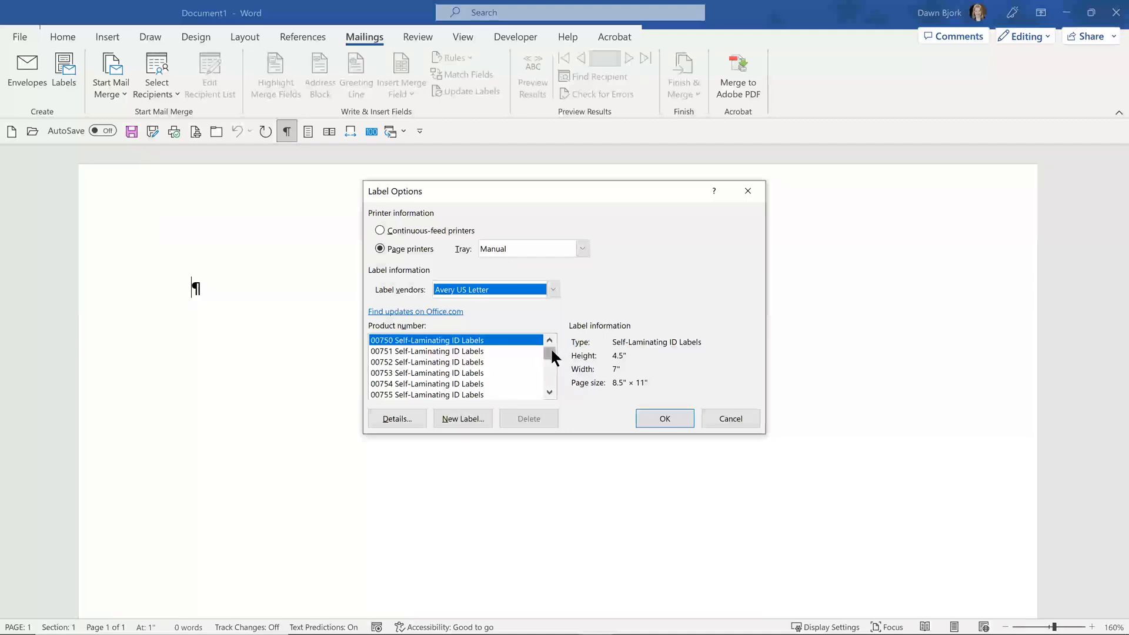
Choose 5160 Address Labels as the label product number
{"action": "mouse_move", "coordinate": [551, 351]}
{"action": "left_mouse_down"}
{"action": "mouse_move", "coordinate": [554, 369]}
{"action": "mouse_move", "coordinate": [549, 360]}
{"action": "left_mouse_up"}
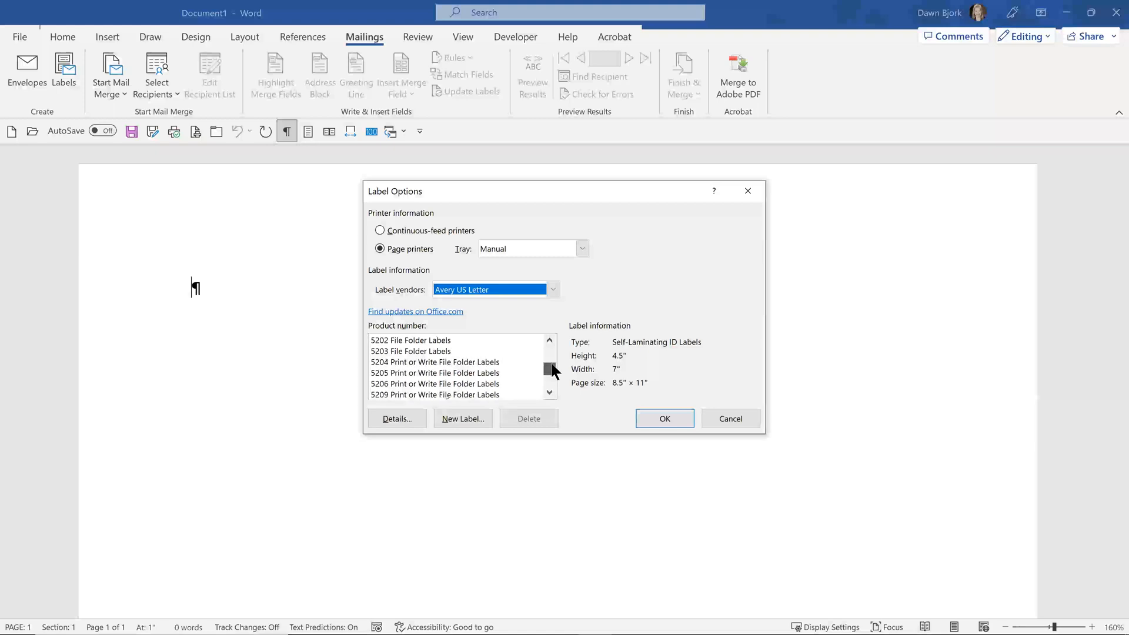
{"action": "left_click", "coordinate": [549, 340]}
{"action": "left_click", "coordinate": [549, 340]}
{"action": "left_click", "coordinate": [549, 340]}
{"action": "left_click", "coordinate": [549, 340]}
{"action": "left_click", "coordinate": [549, 340]}
{"action": "left_click", "coordinate": [549, 340]}
{"action": "left_click", "coordinate": [549, 339]}
{"action": "left_click", "coordinate": [550, 339]}
{"action": "left_click", "coordinate": [549, 340]}
{"action": "left_click", "coordinate": [549, 340]}
{"action": "left_click", "coordinate": [549, 339]}
{"action": "left_click", "coordinate": [549, 340]}
{"action": "left_click", "coordinate": [549, 339]}
{"action": "left_click", "coordinate": [550, 340]}
{"action": "left_click", "coordinate": [408, 351]}
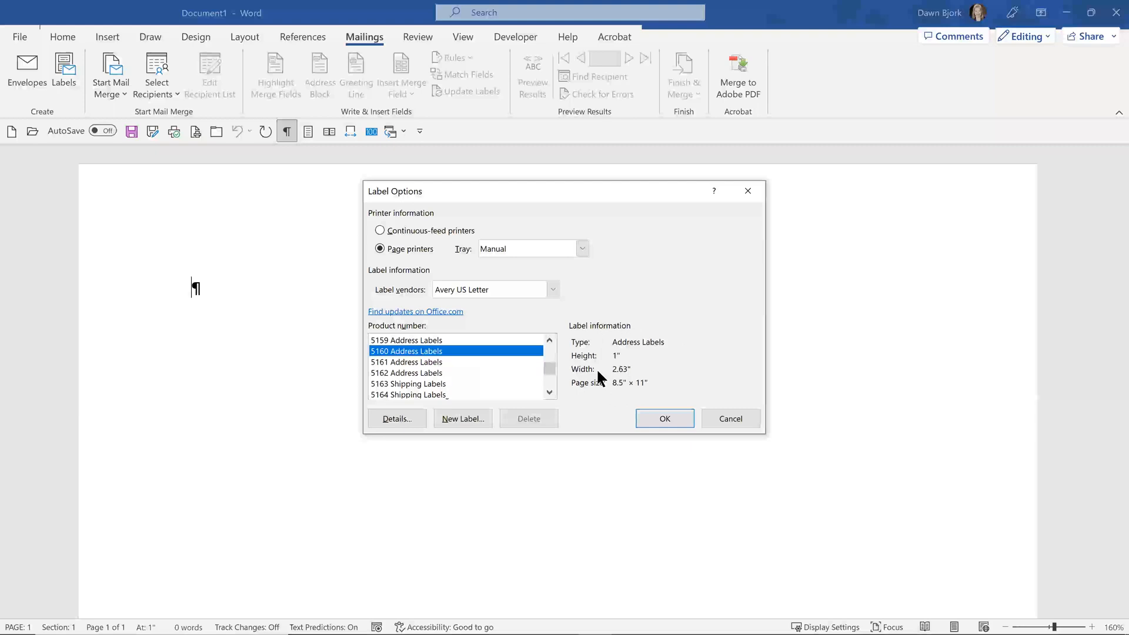
Review the detailed dimensions of the chosen label and create the blank label sheet
{"action": "left_click", "coordinate": [393, 418]}
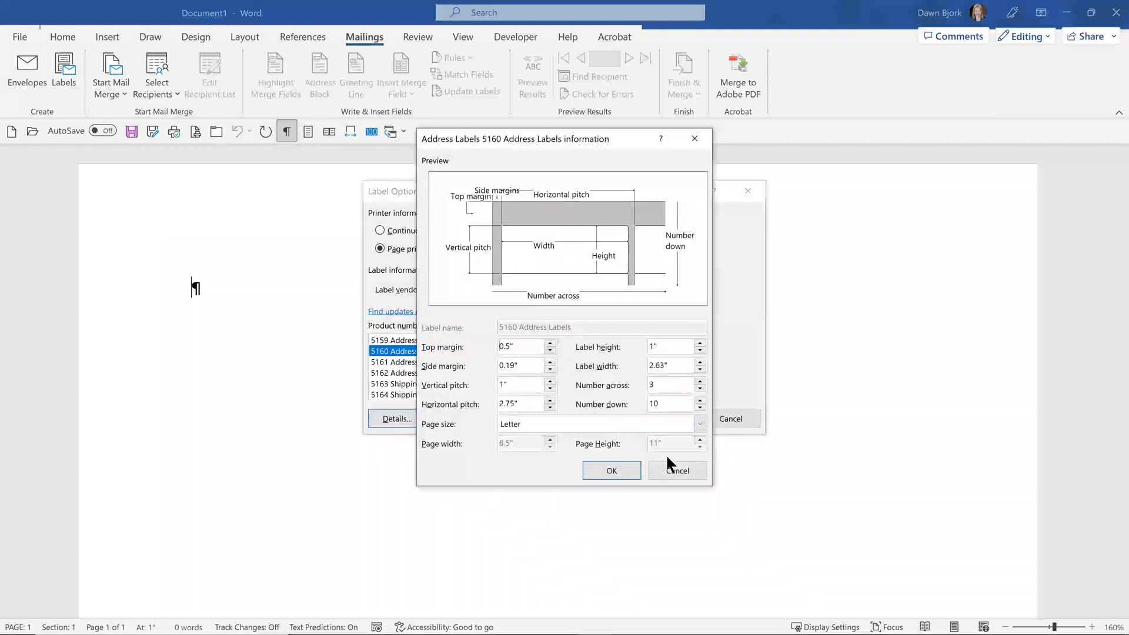
{"action": "left_click", "coordinate": [675, 470]}
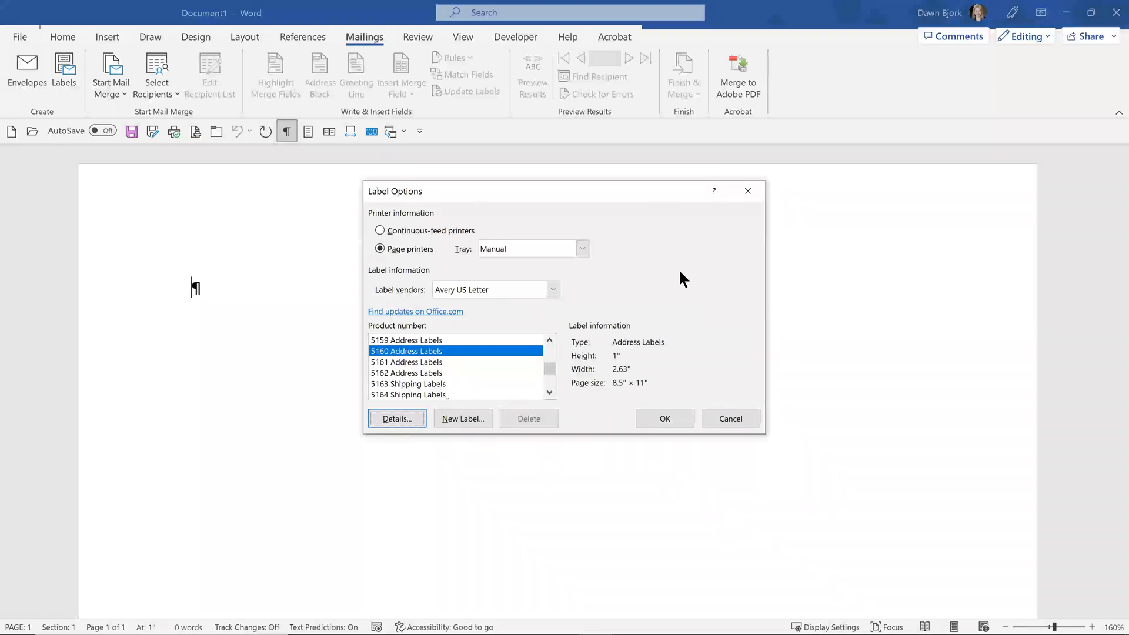
{"action": "left_click", "coordinate": [666, 415]}
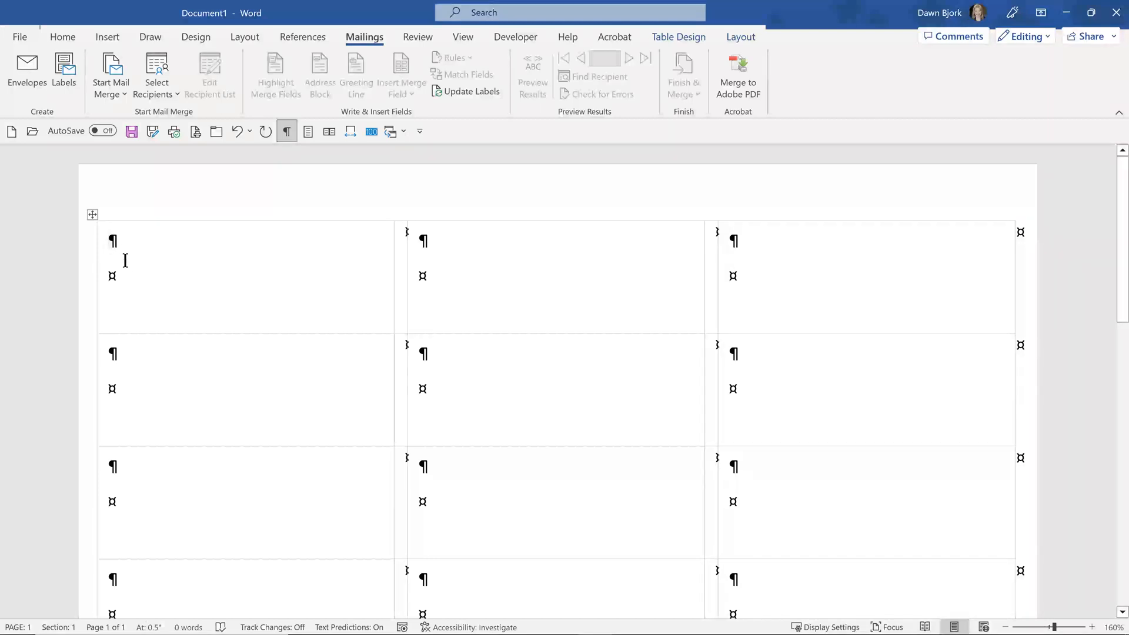
Use the existing Fun People List file from the Word Mail Merge folder on the Desktop as the label recipients
{"action": "left_click", "coordinate": [155, 94]}
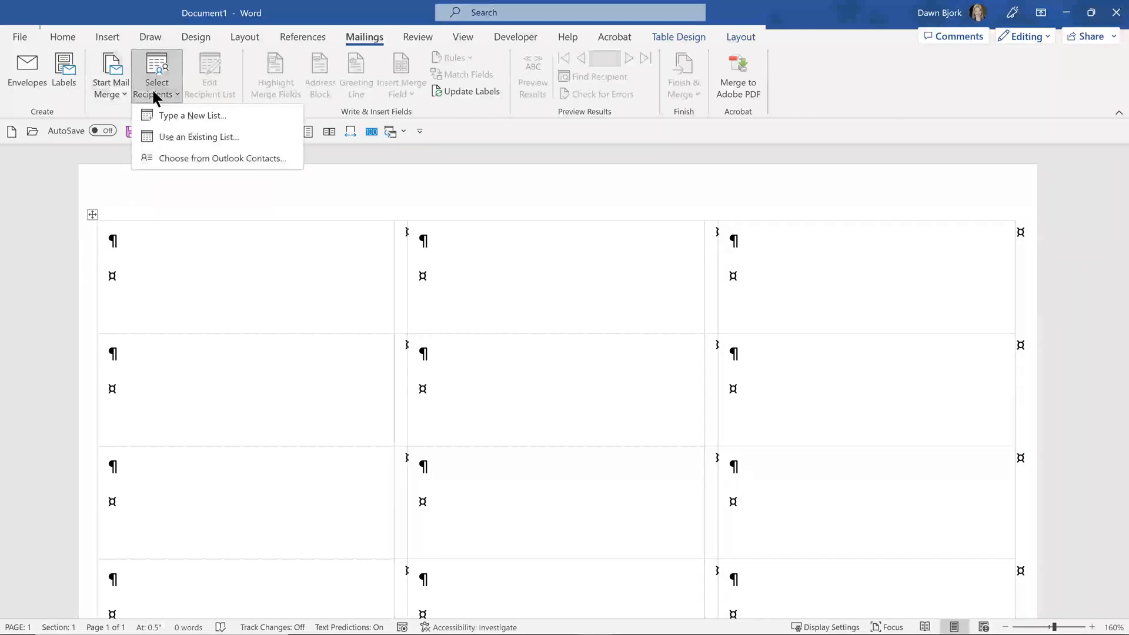
{"action": "left_click", "coordinate": [186, 139]}
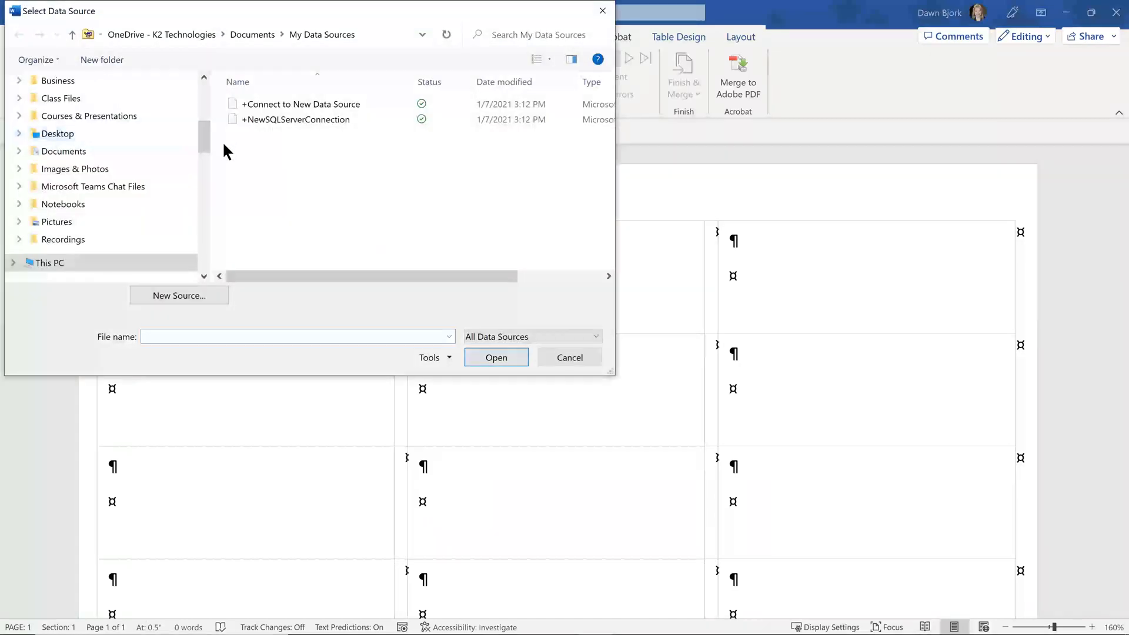
{"action": "left_click_drag", "start_coordinate": [204, 134], "coordinate": [204, 99]}
{"action": "left_click", "coordinate": [135, 111]}
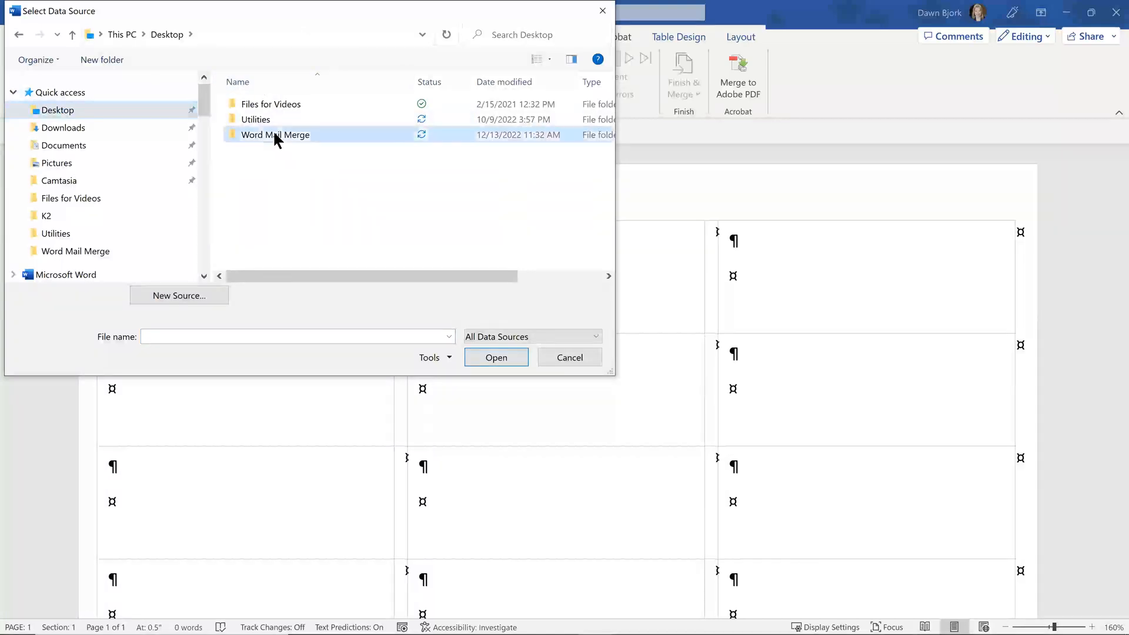
{"action": "double_click", "coordinate": [276, 138]}
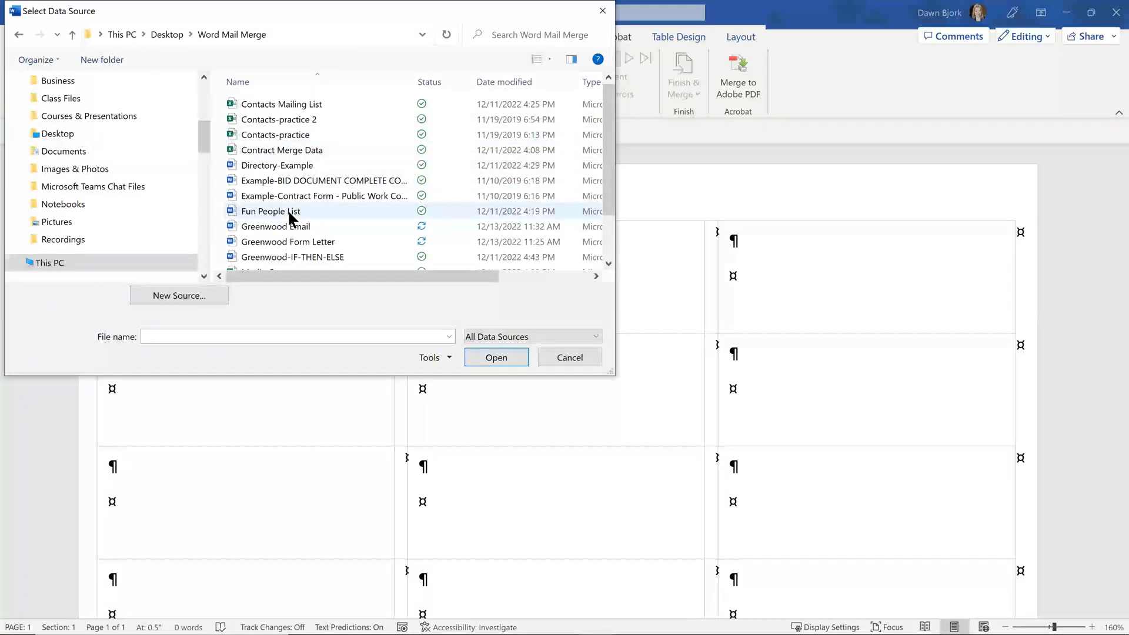
{"action": "double_click", "coordinate": [276, 211]}
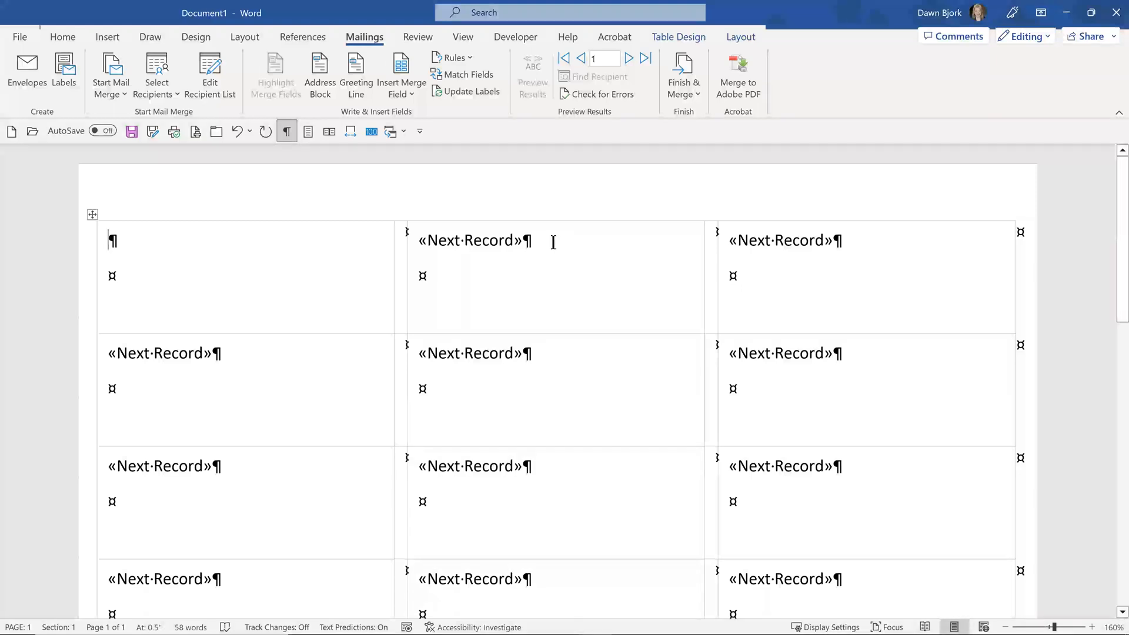
Switch to the open Fun People List document and maximize it to examine its table columns
{"action": "left_click", "coordinate": [403, 133]}
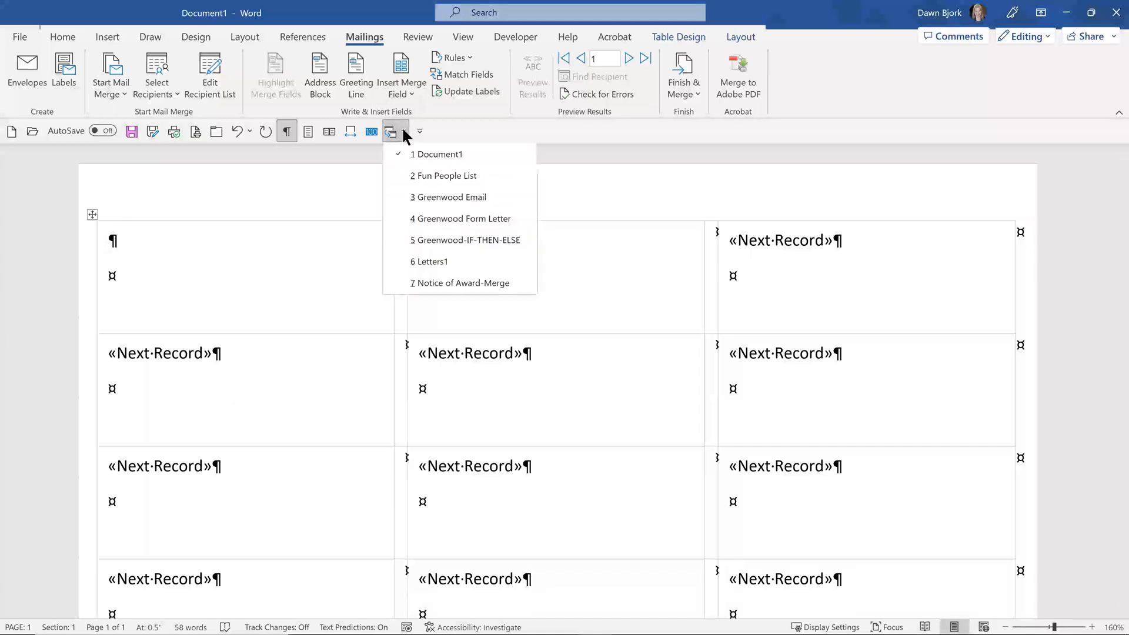
{"action": "left_click", "coordinate": [434, 176]}
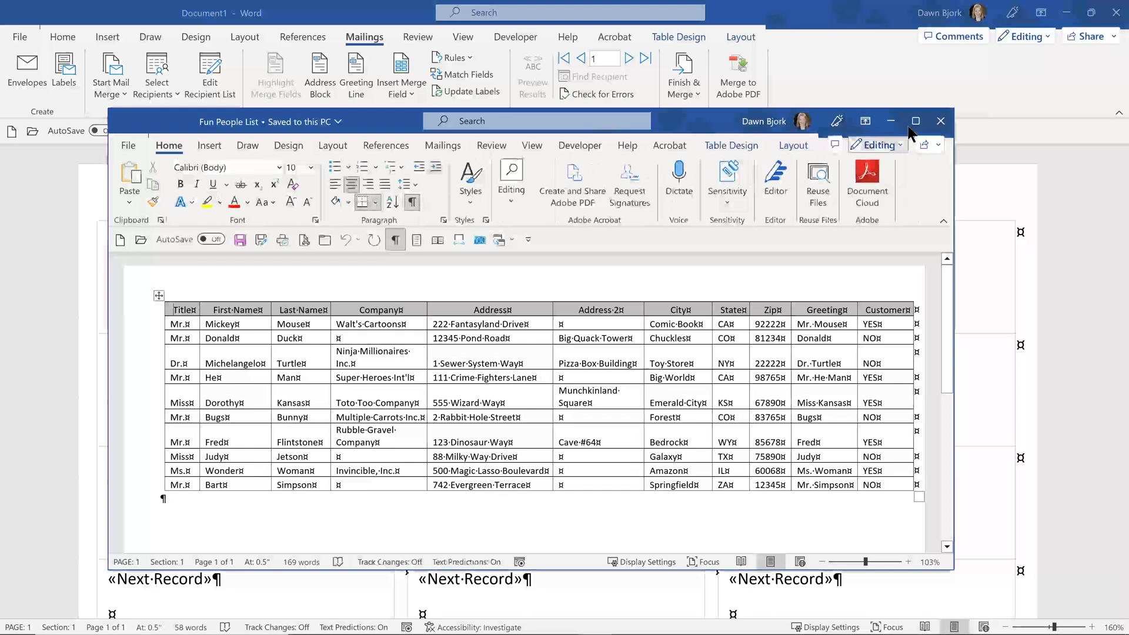
{"action": "left_click", "coordinate": [915, 122]}
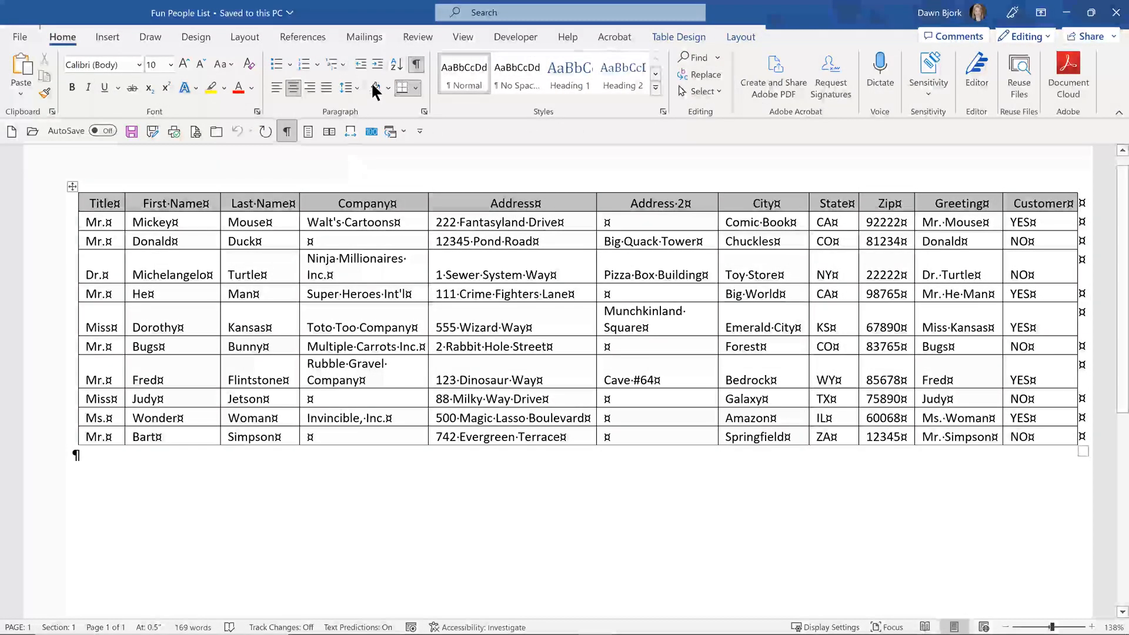
Return to Document1 with the label sheet and check which merge fields are available for the labels
{"action": "left_click", "coordinate": [404, 132]}
{"action": "left_click", "coordinate": [404, 131]}
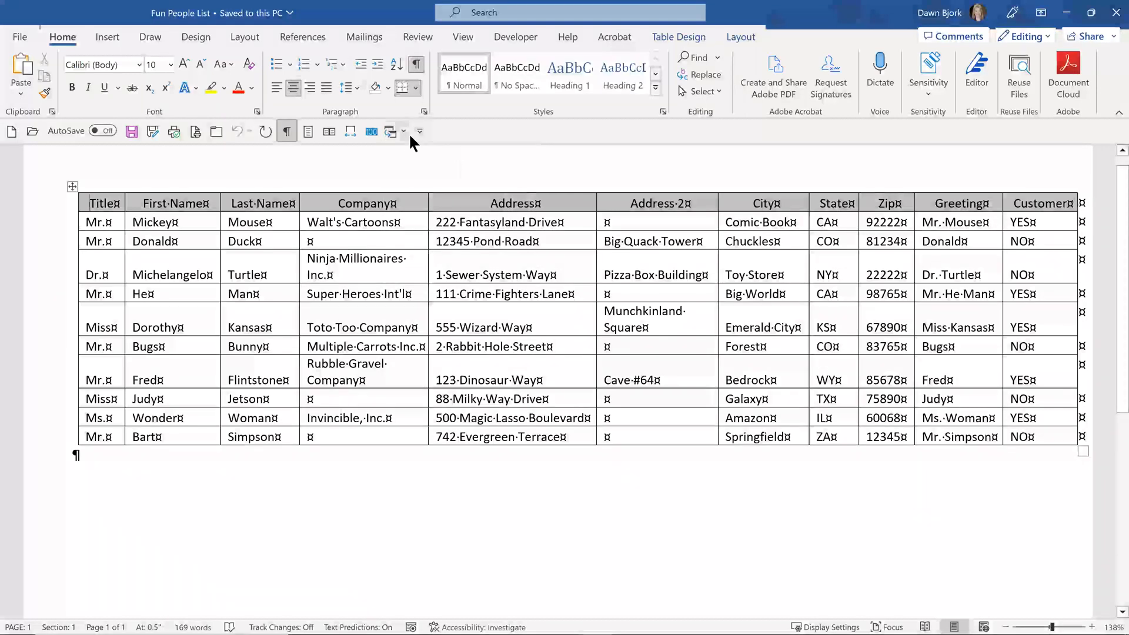
{"action": "left_click", "coordinate": [398, 130]}
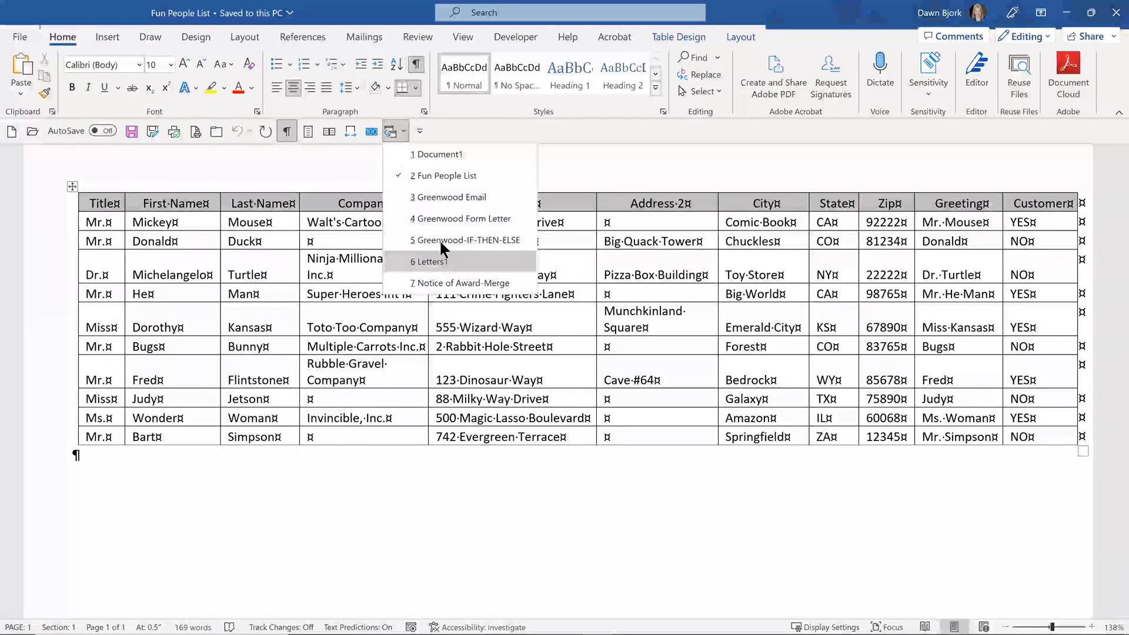
{"action": "left_click", "coordinate": [432, 154]}
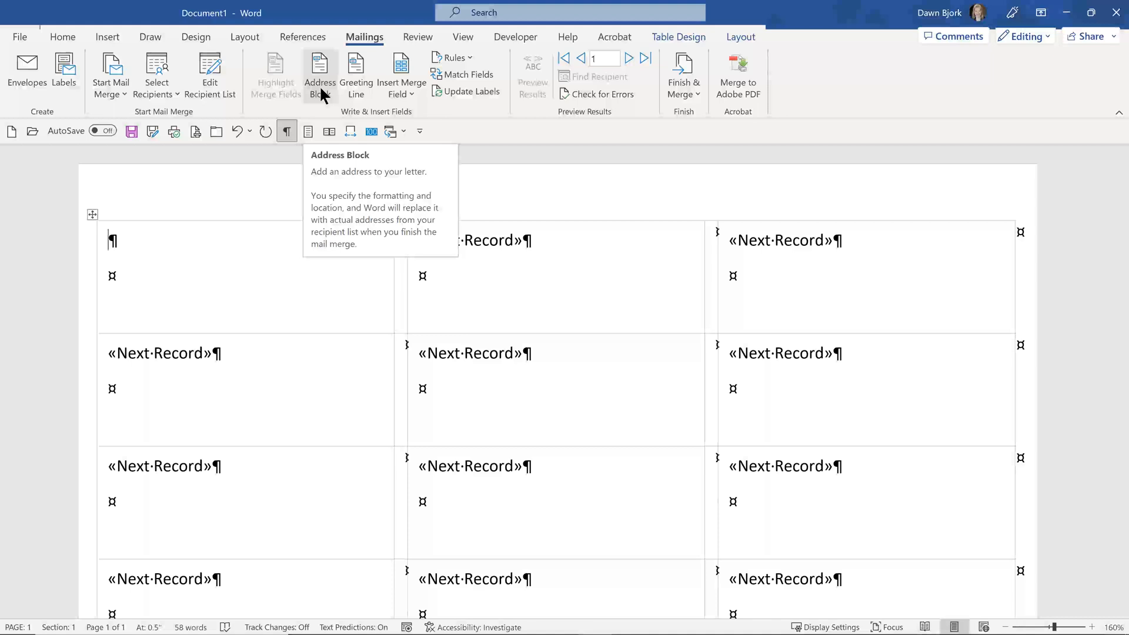
{"action": "left_click", "coordinate": [412, 94]}
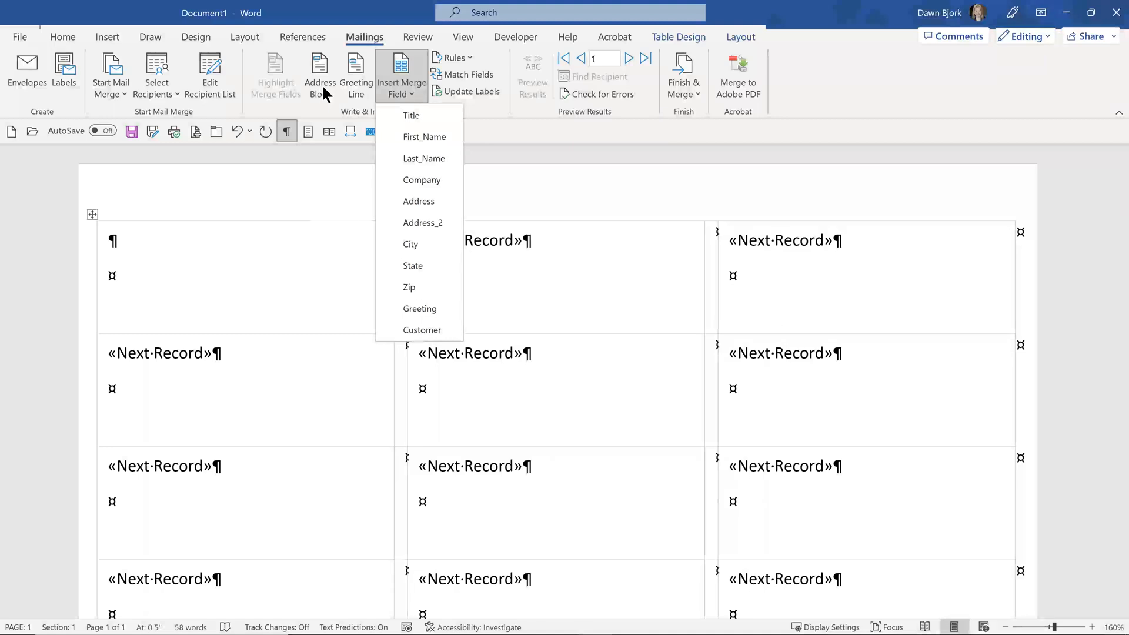
{"action": "left_click", "coordinate": [302, 186]}
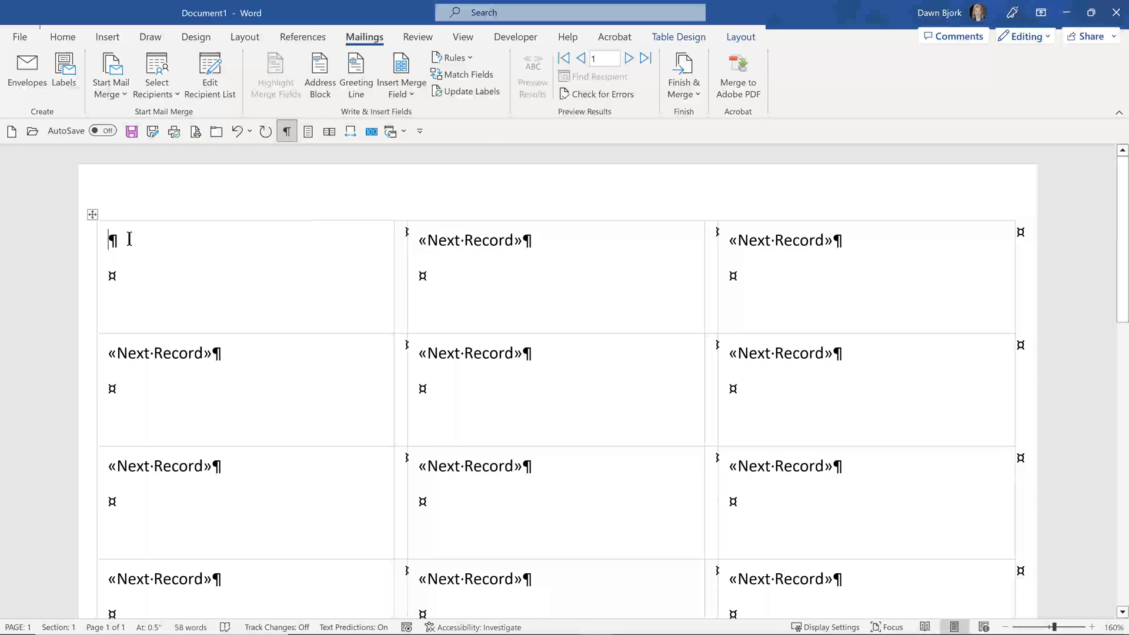
Insert an address block with title and full name, company name and postal address in the first label, and preview how it fits
{"action": "left_click", "coordinate": [331, 94]}
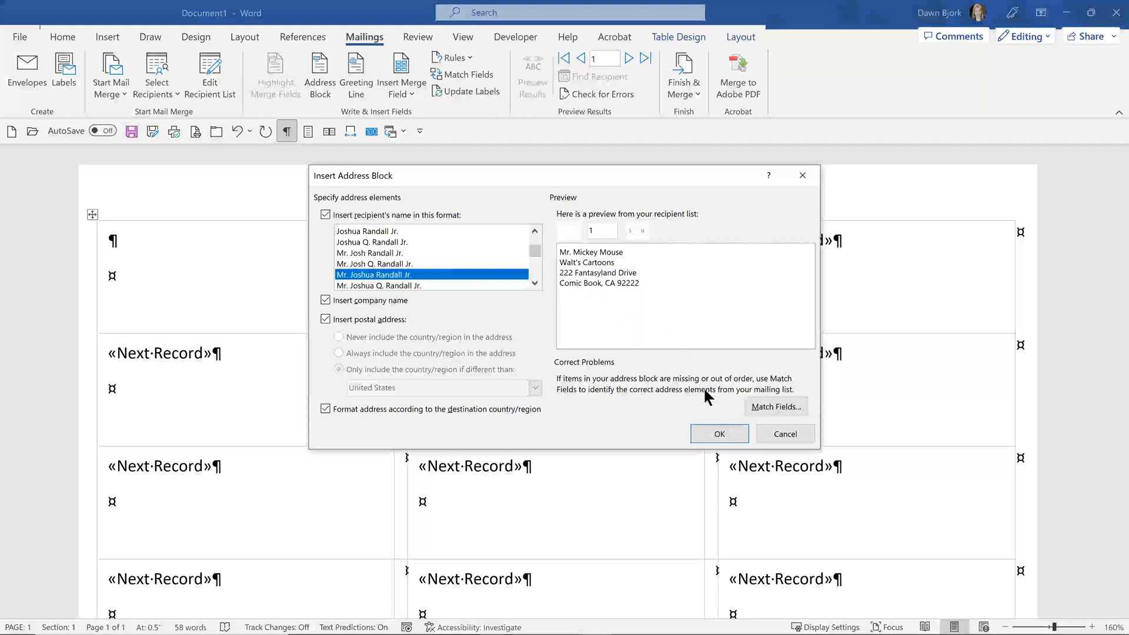
{"action": "left_click", "coordinate": [719, 435]}
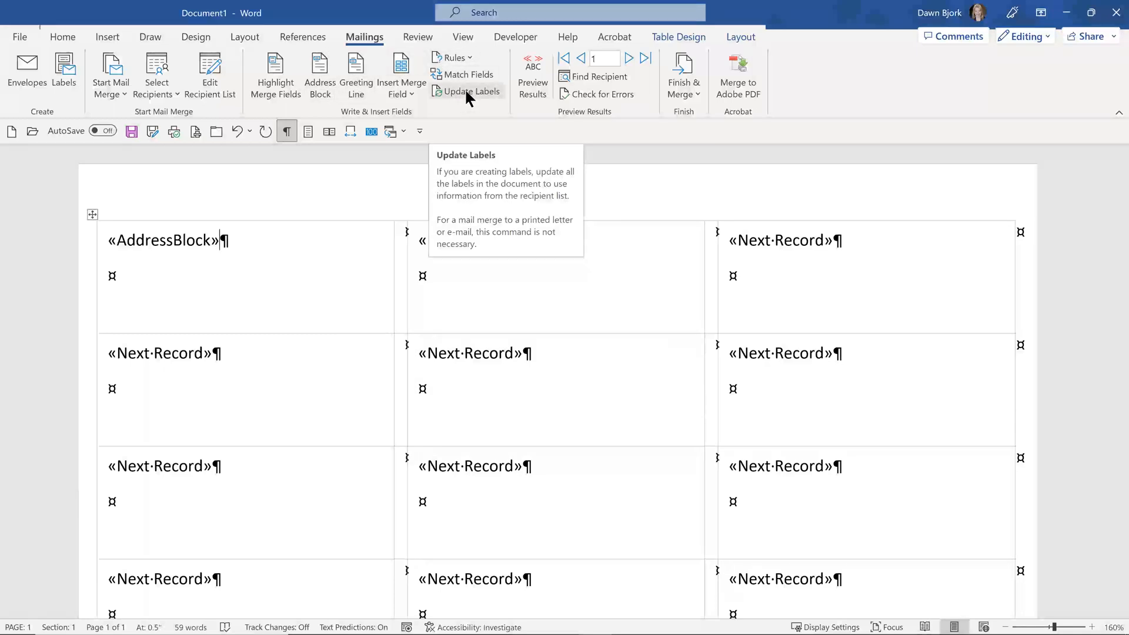
{"action": "left_click", "coordinate": [529, 73]}
{"action": "left_click", "coordinate": [197, 291]}
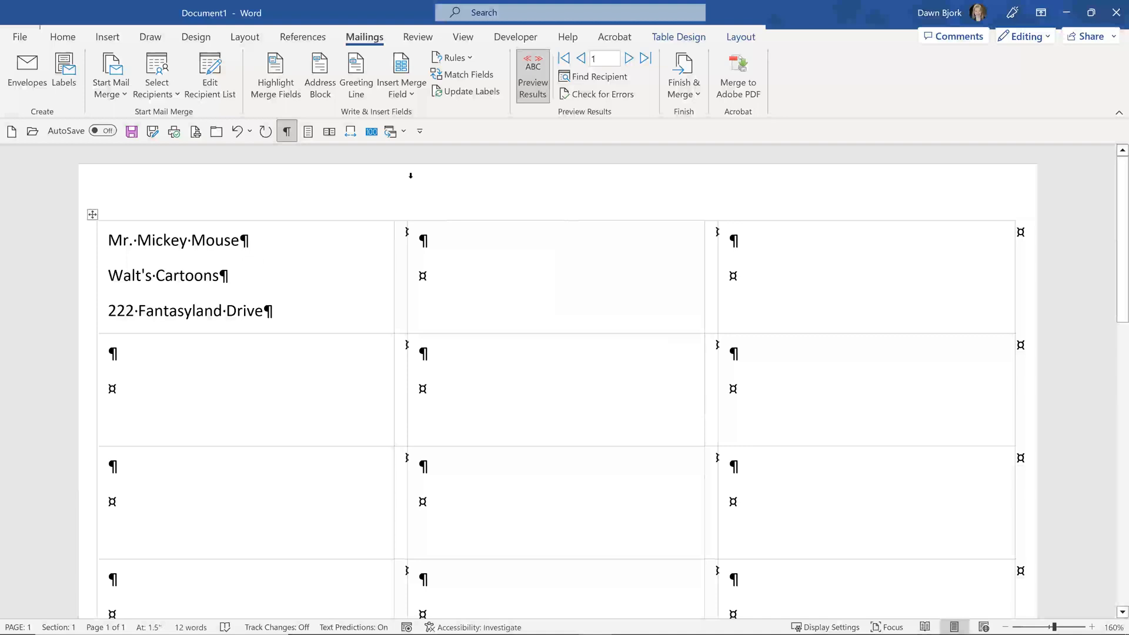
{"action": "left_click", "coordinate": [531, 83]}
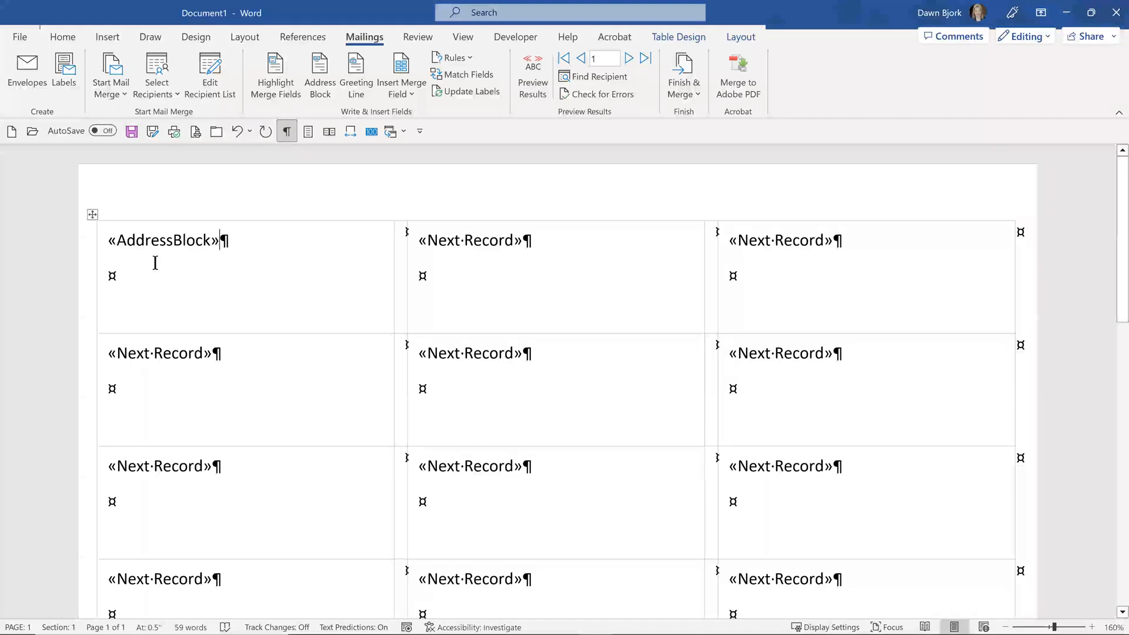
{"action": "left_click", "coordinate": [93, 214]}
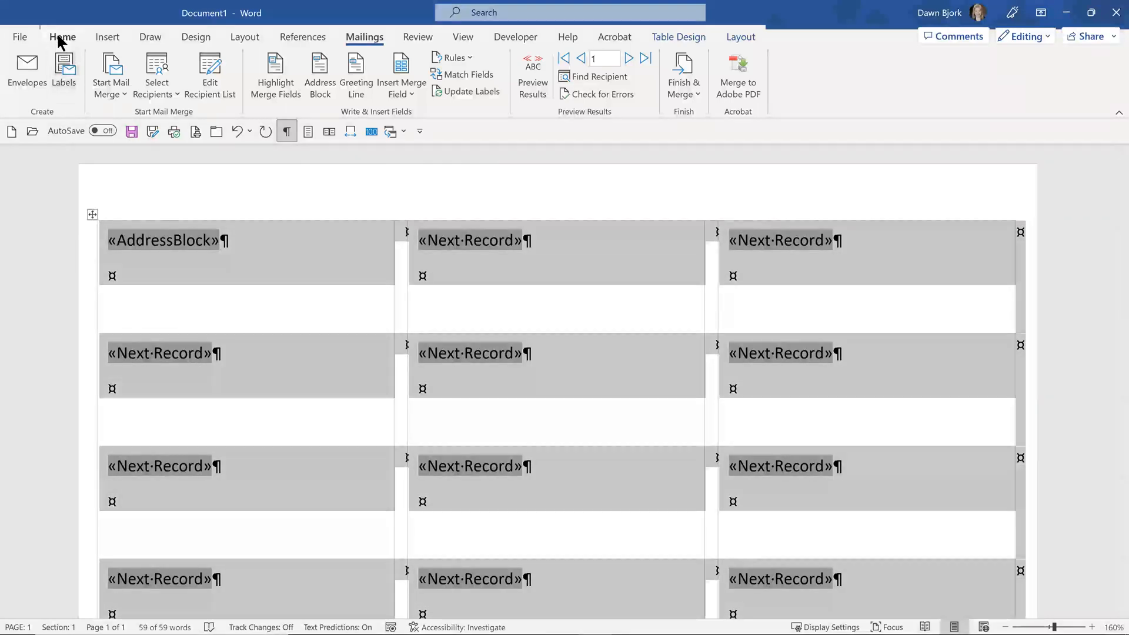
{"action": "left_click", "coordinate": [533, 74]}
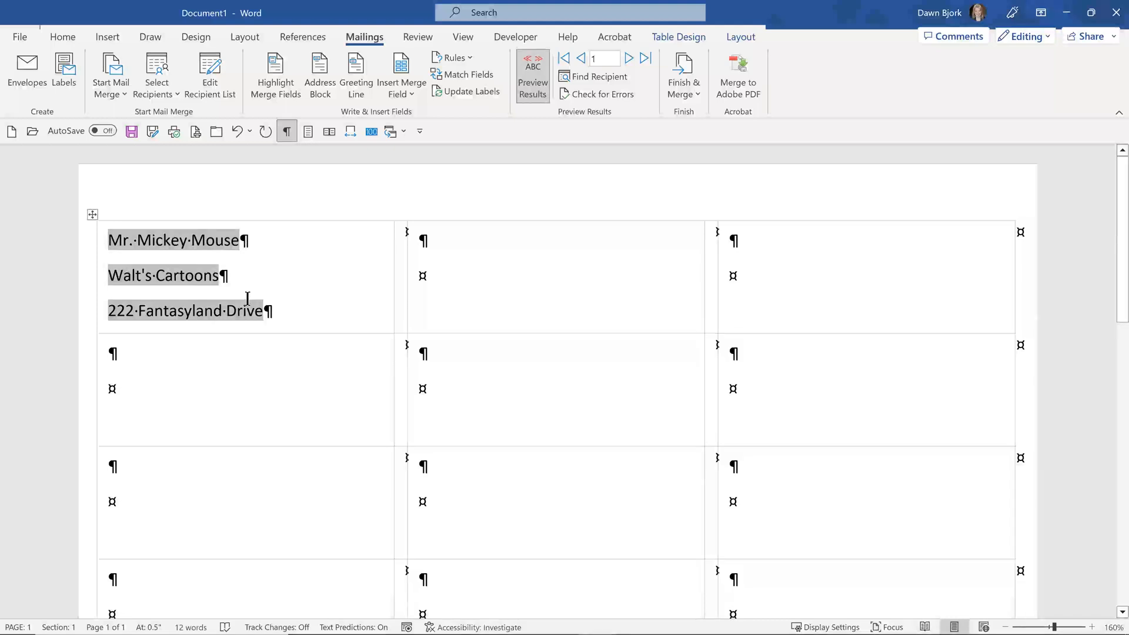
{"action": "left_click", "coordinate": [531, 72]}
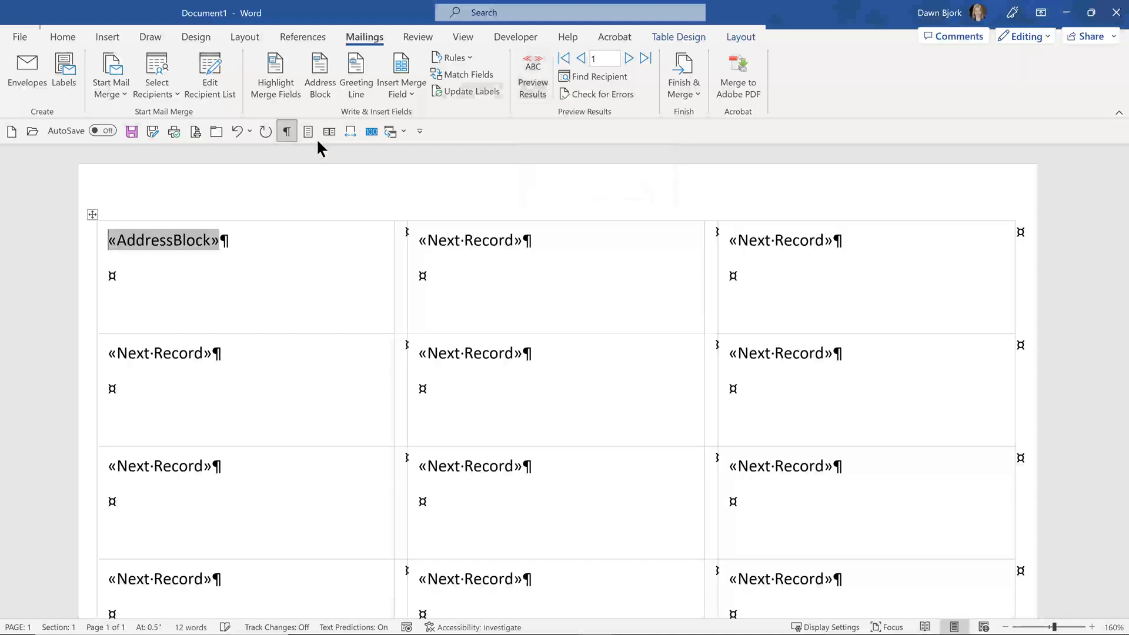
Select the entire label table and set its line spacing to 1.0
{"action": "left_click", "coordinate": [92, 214]}
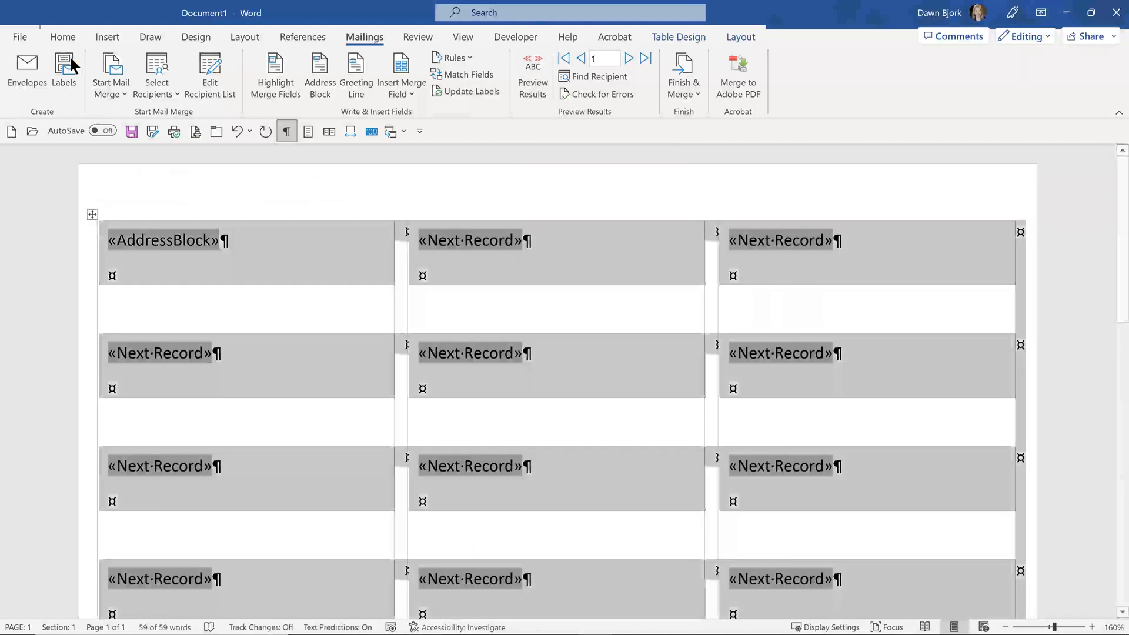
{"action": "left_click", "coordinate": [63, 37]}
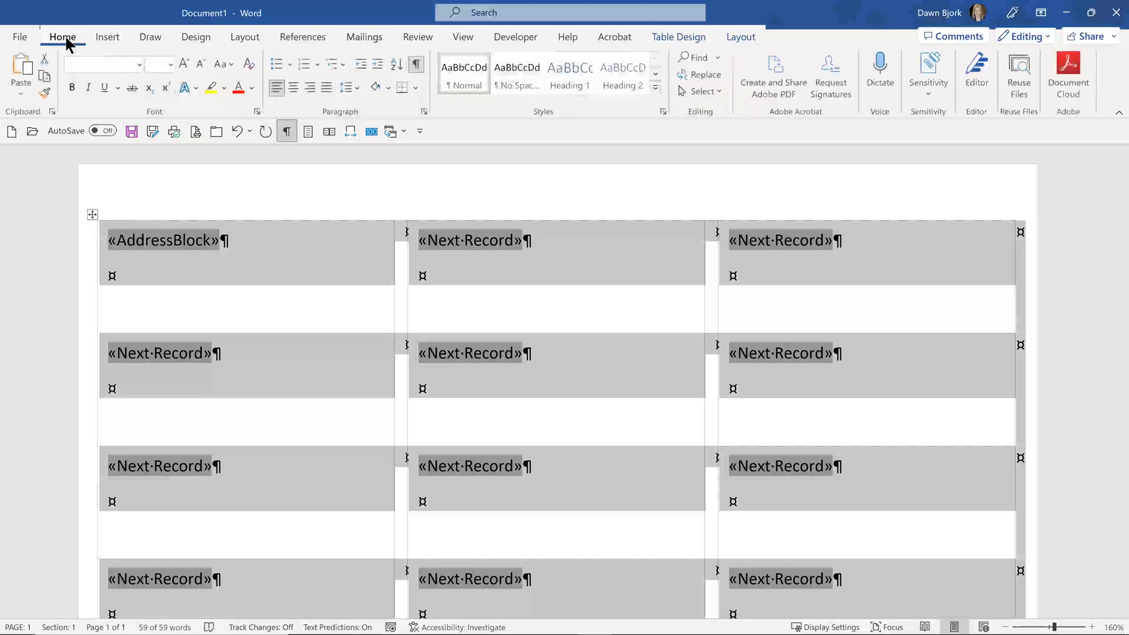
{"action": "left_click", "coordinate": [357, 90]}
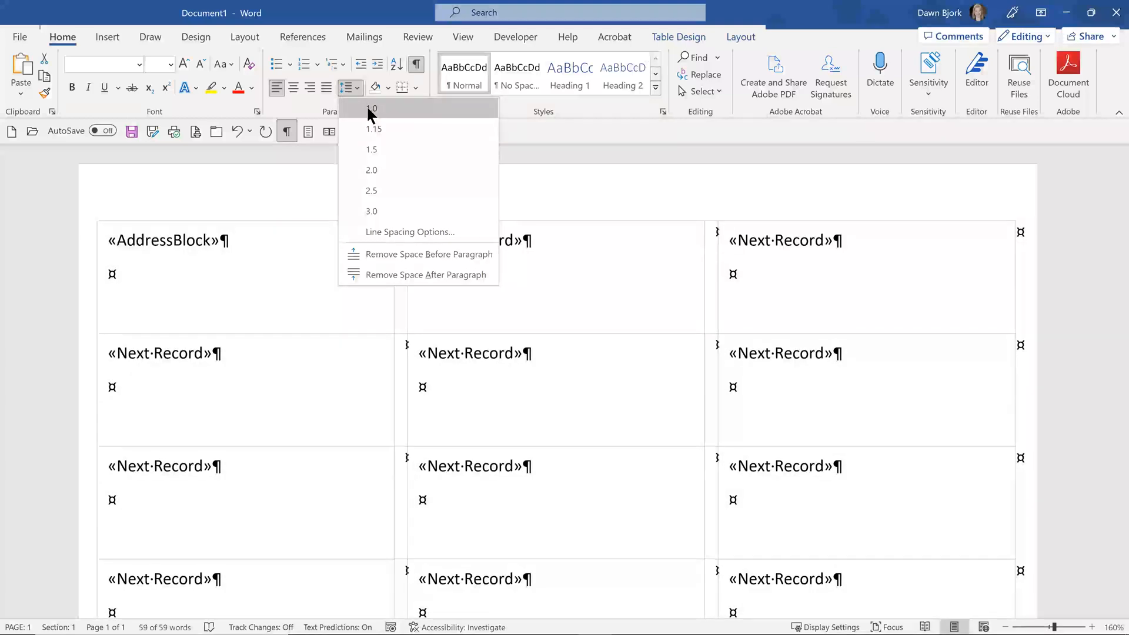
{"action": "left_click", "coordinate": [367, 109]}
Set the paragraph spacing before and after to 0 pt with single line spacing for all labels
{"action": "left_click", "coordinate": [357, 89]}
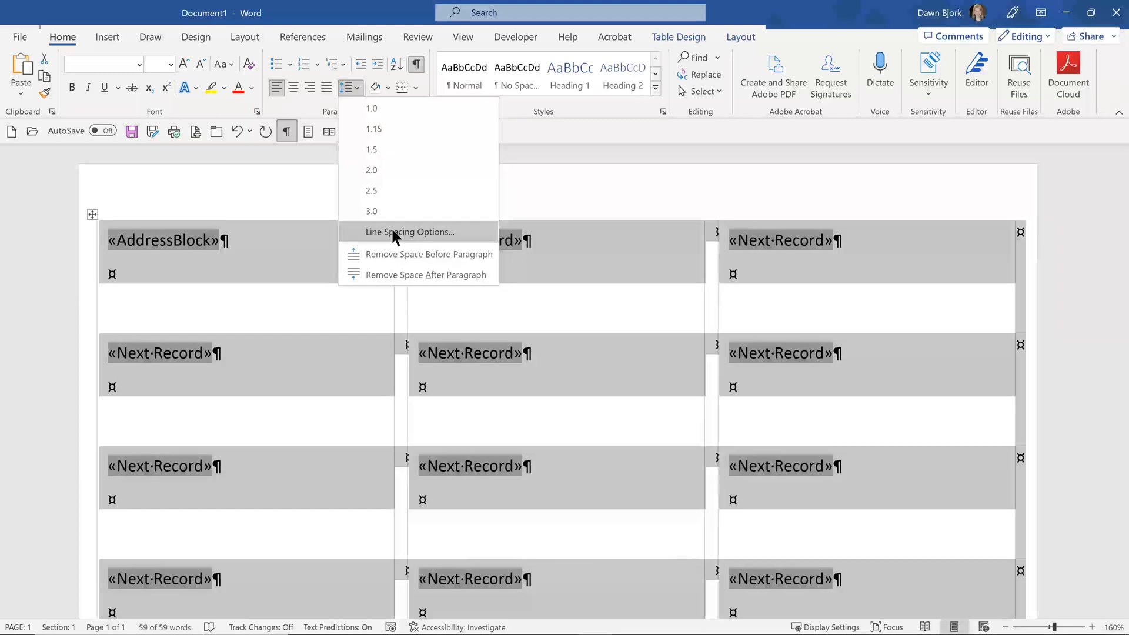
{"action": "left_click", "coordinate": [393, 233]}
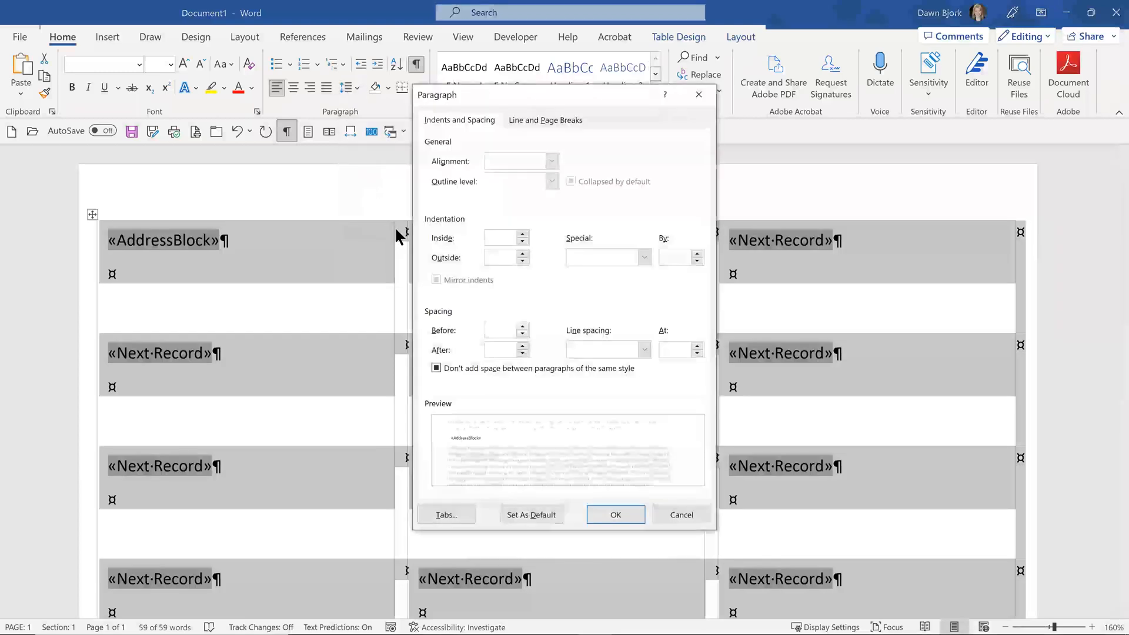
{"action": "left_click", "coordinate": [522, 334]}
{"action": "left_click", "coordinate": [522, 346]}
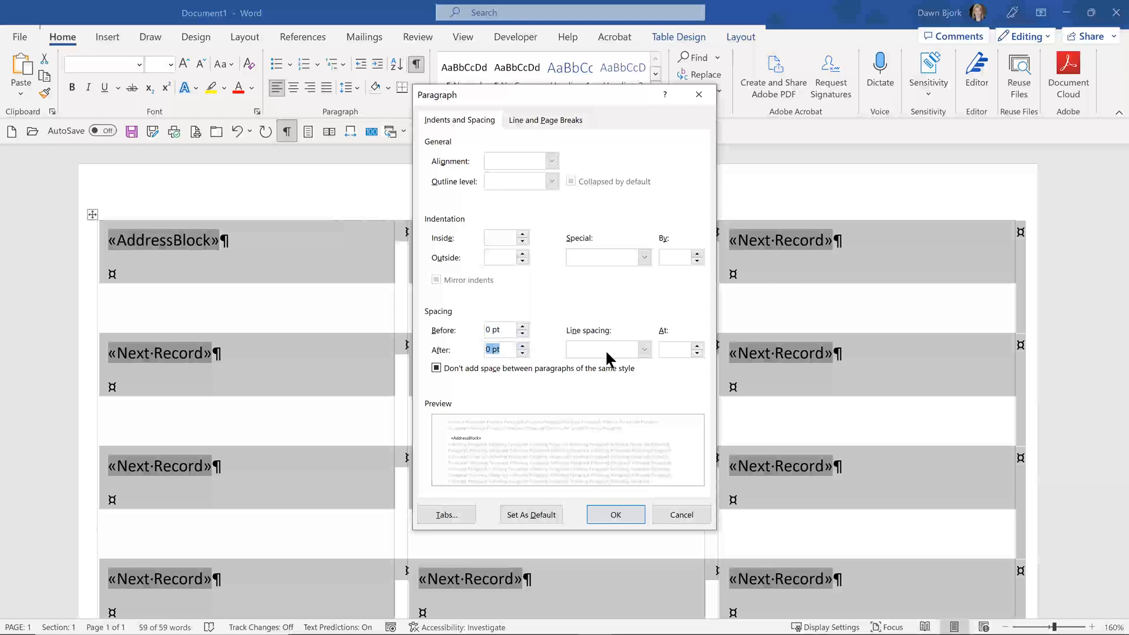
{"action": "left_click", "coordinate": [644, 350]}
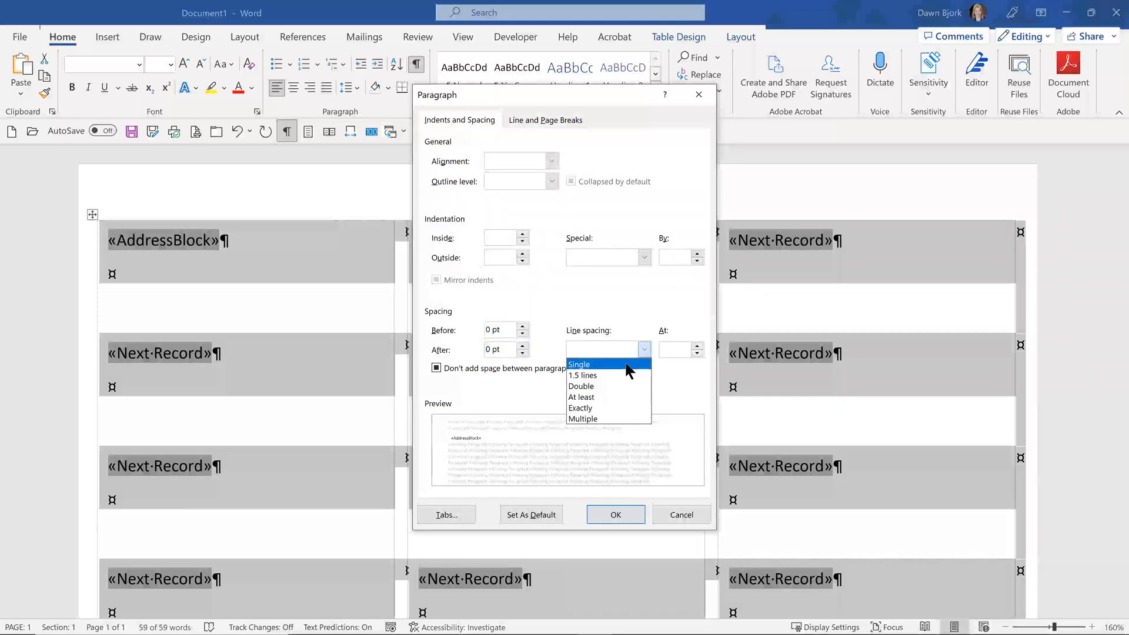
{"action": "left_click", "coordinate": [626, 365]}
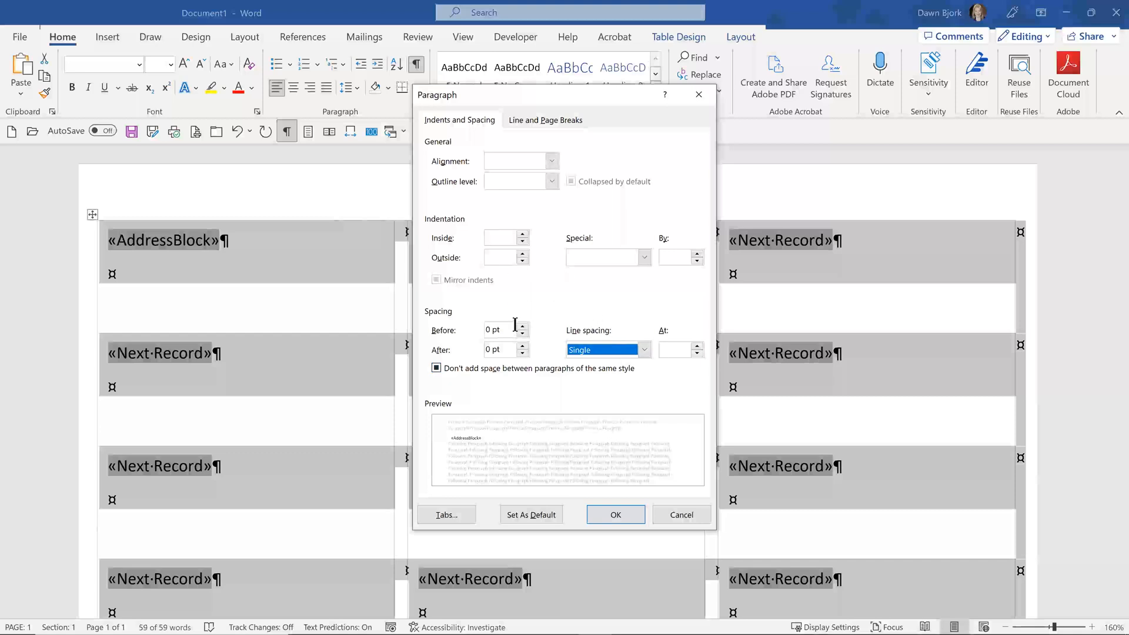
{"action": "left_click", "coordinate": [611, 515]}
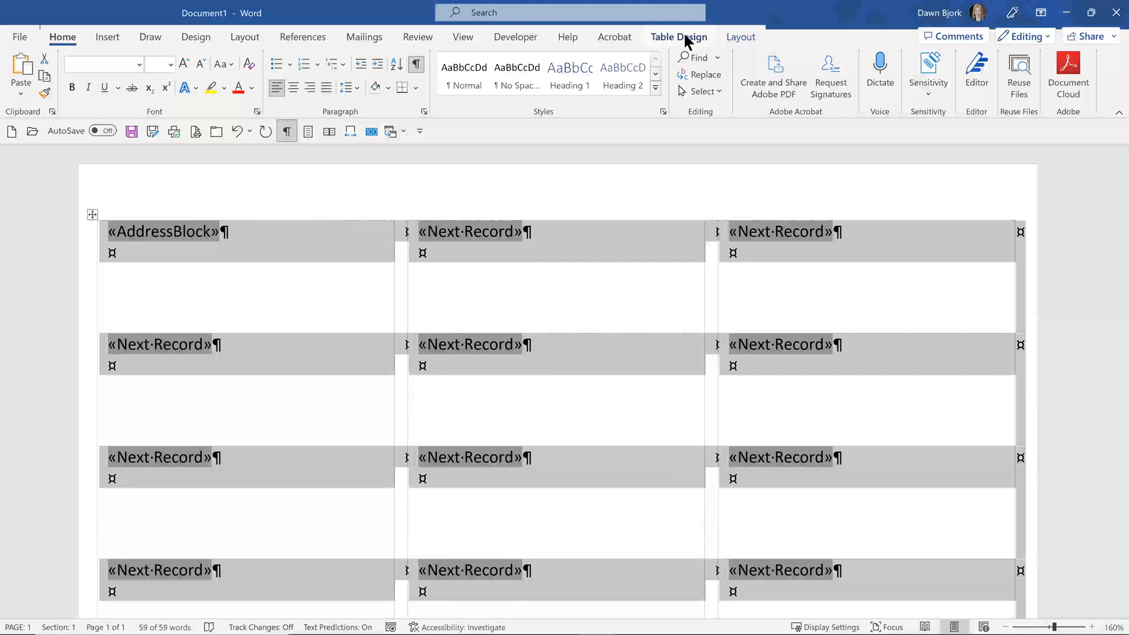
Align the contents of all label cells center left and preview the first label's address
{"action": "left_click", "coordinate": [740, 37]}
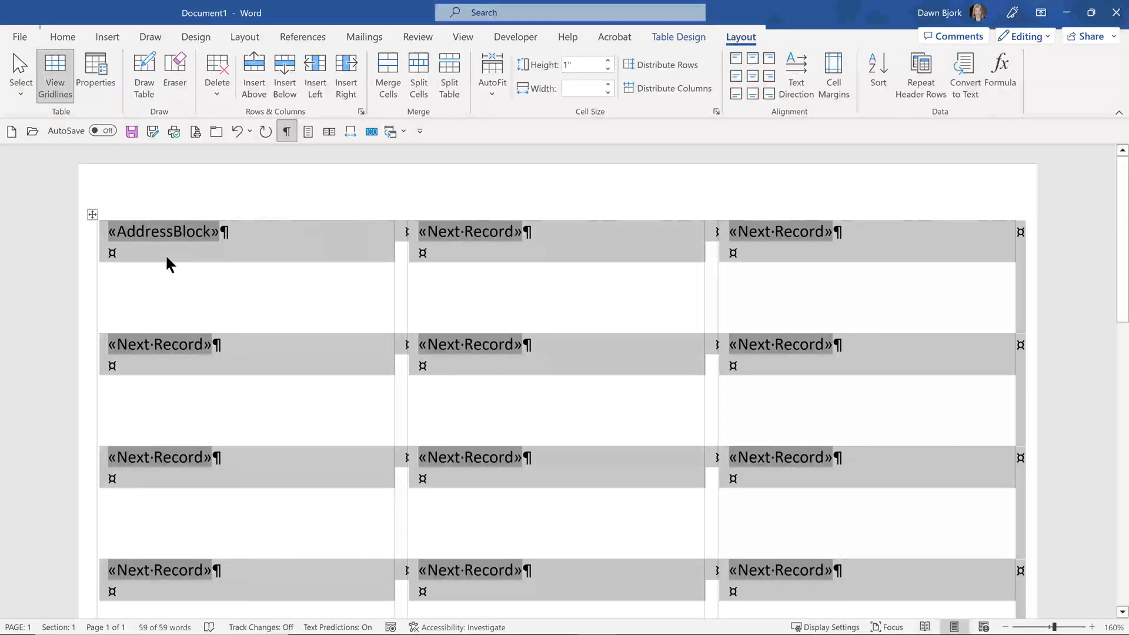
{"action": "left_click", "coordinate": [739, 82]}
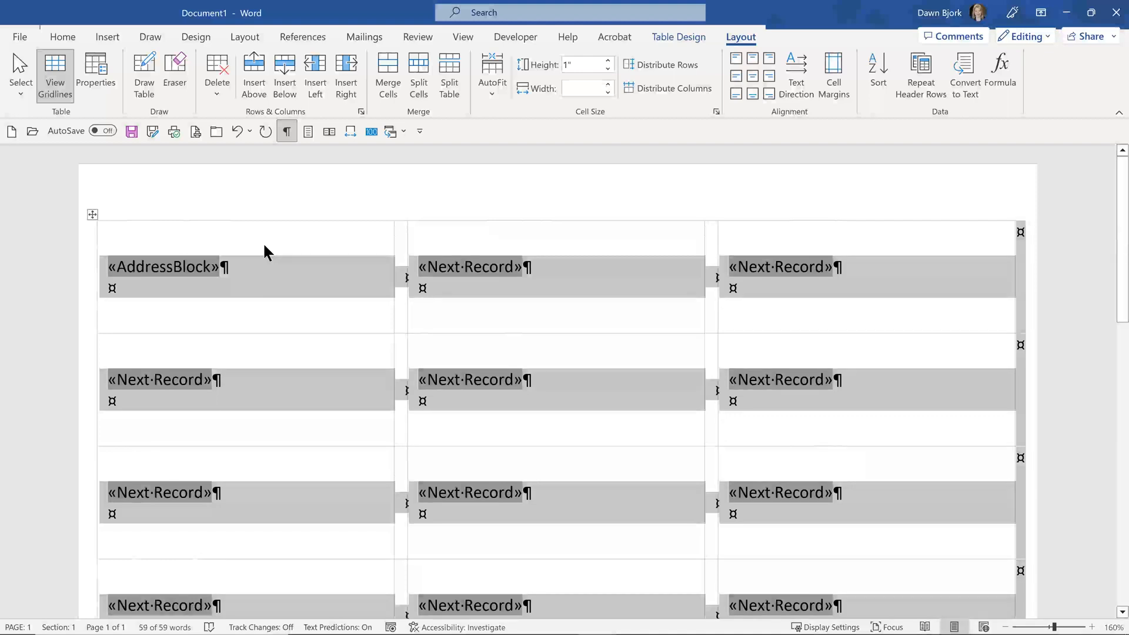
{"action": "left_click", "coordinate": [362, 36]}
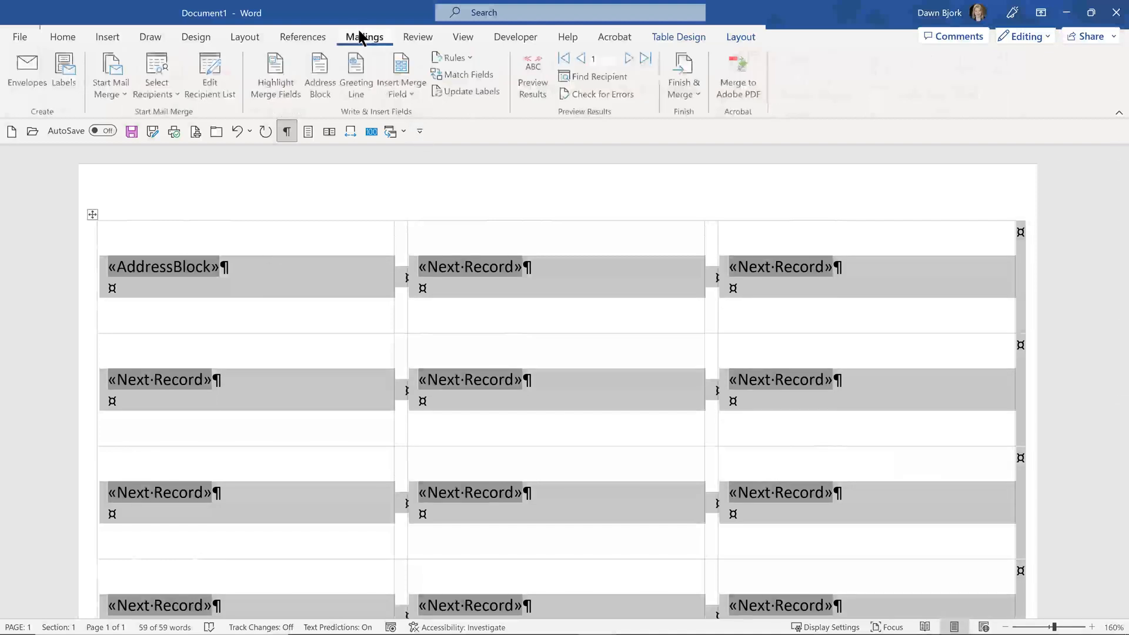
{"action": "left_click", "coordinate": [532, 80]}
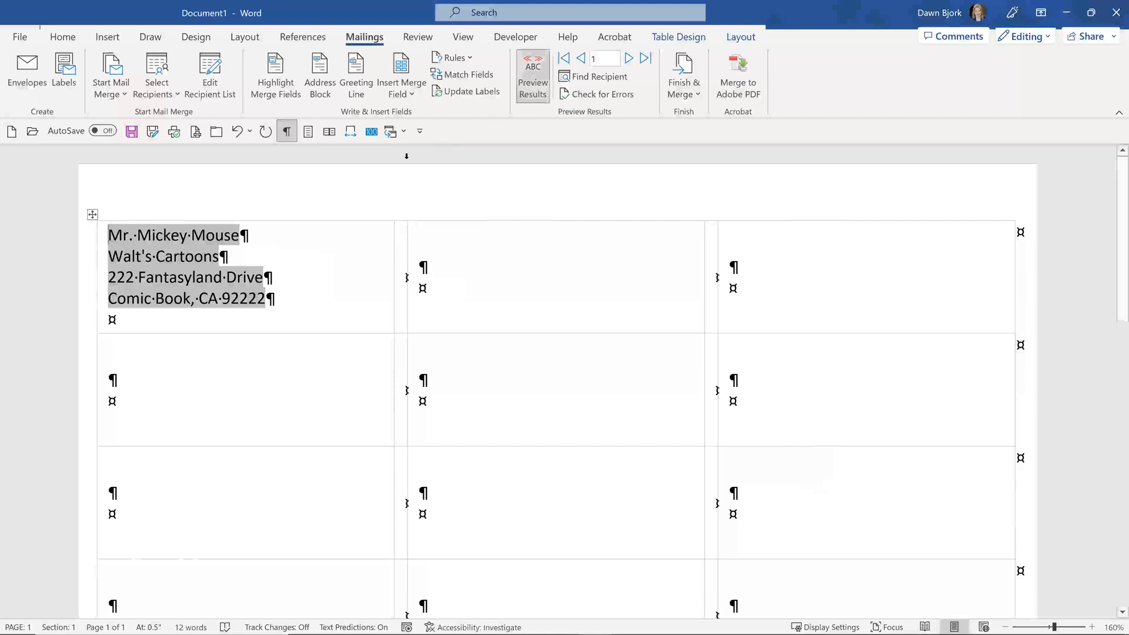
{"action": "left_click", "coordinate": [531, 85]}
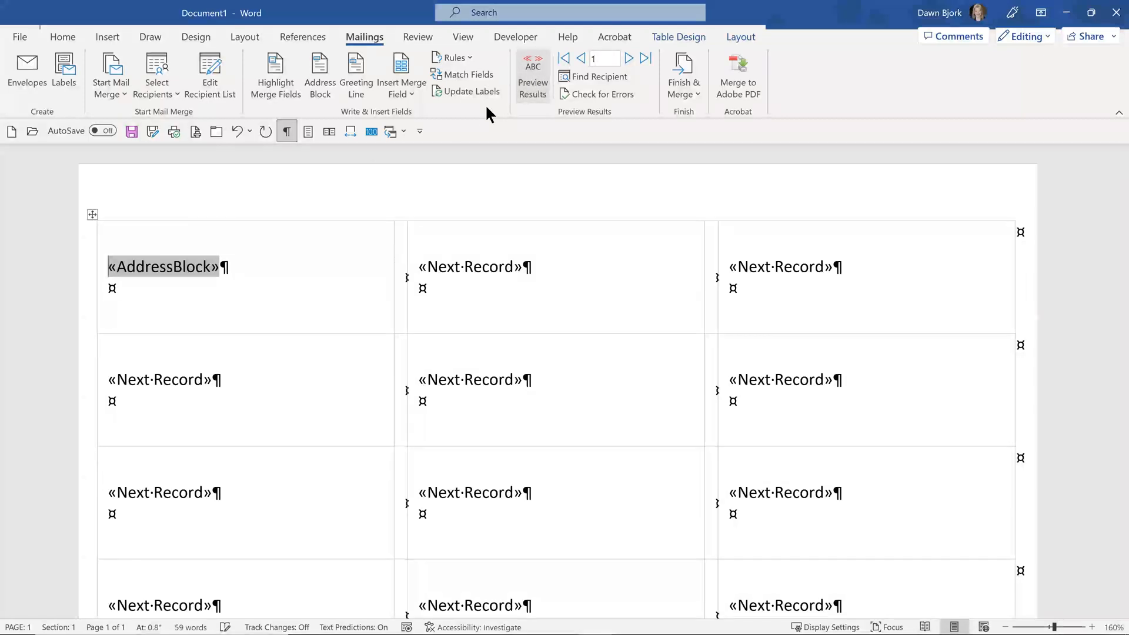
Delete the extra paragraph mark after the address block in the first label and preview its vertical centering
{"action": "left_click", "coordinate": [234, 267]}
{"action": "key", "text": "BackSpace"}
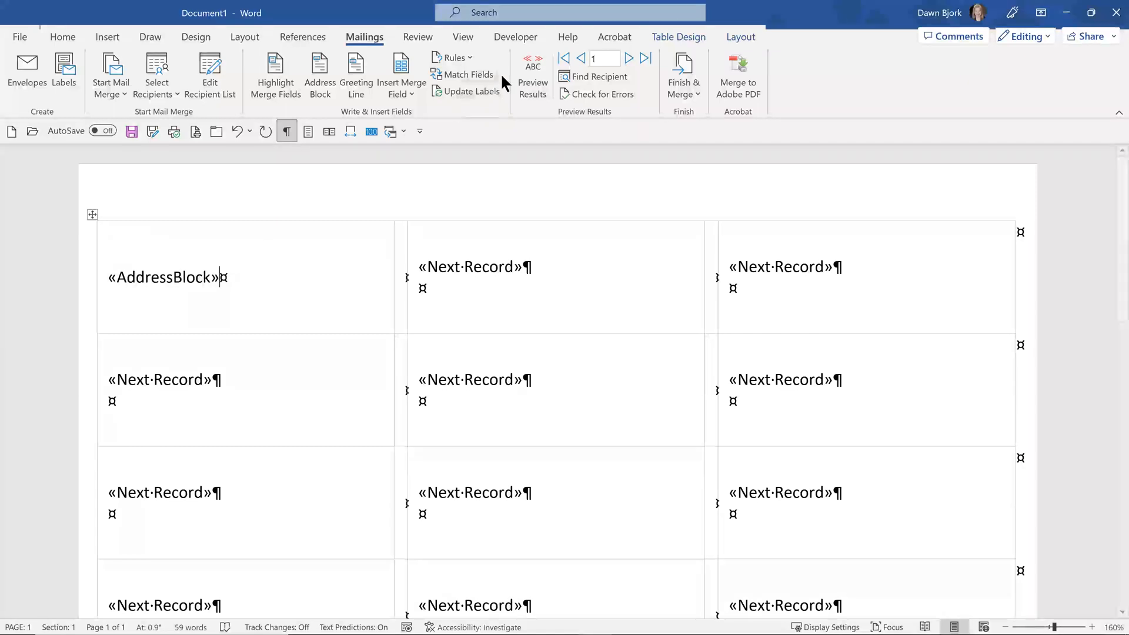
{"action": "left_click", "coordinate": [528, 84]}
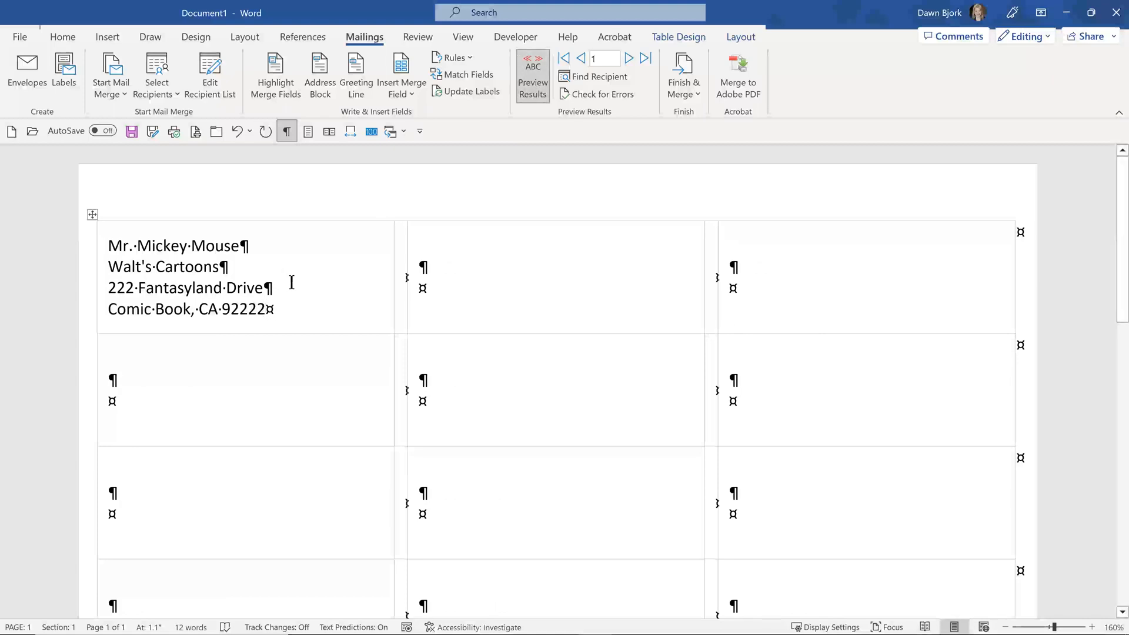
{"action": "left_click", "coordinate": [535, 82]}
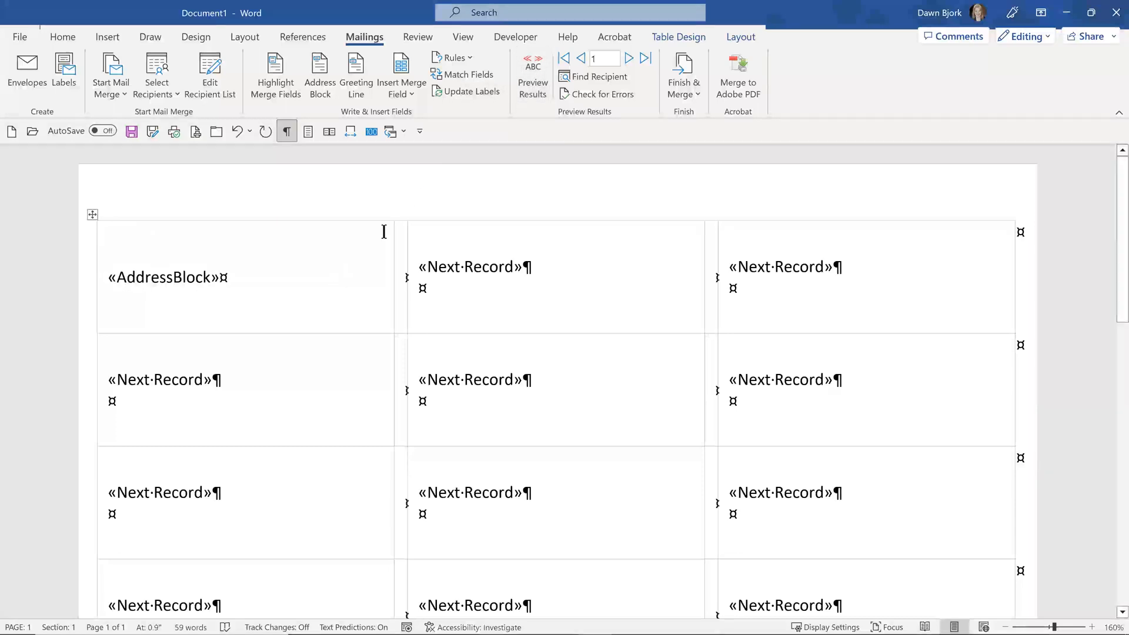
Update all labels with the first label's address block and layout, and review the merged addresses across the sheet
{"action": "left_click", "coordinate": [471, 91]}
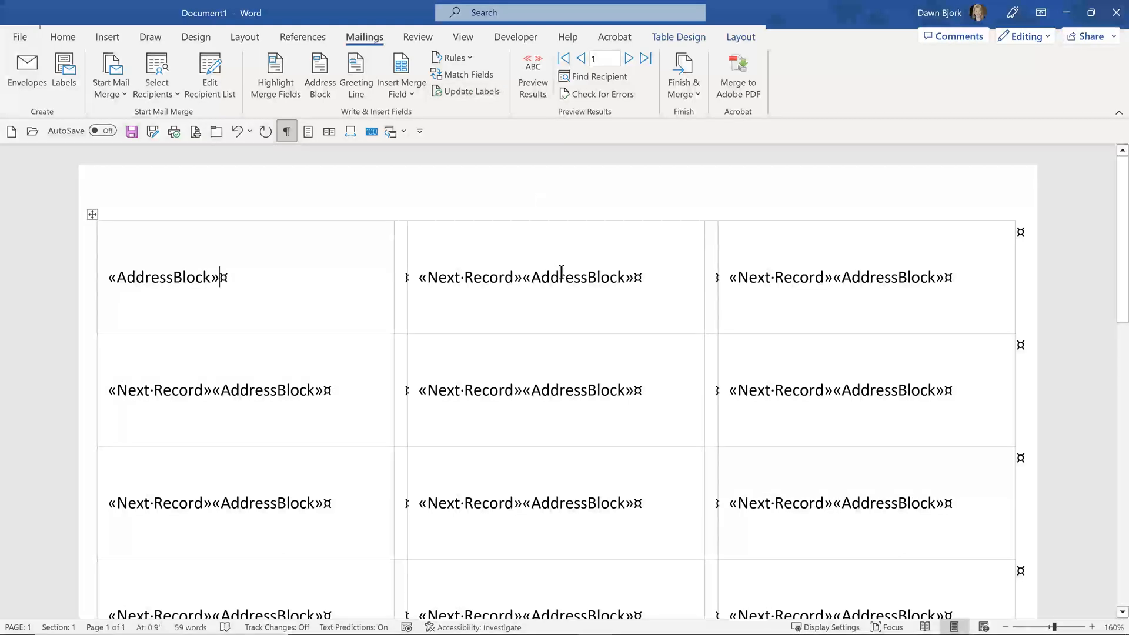
{"action": "left_click", "coordinate": [532, 82]}
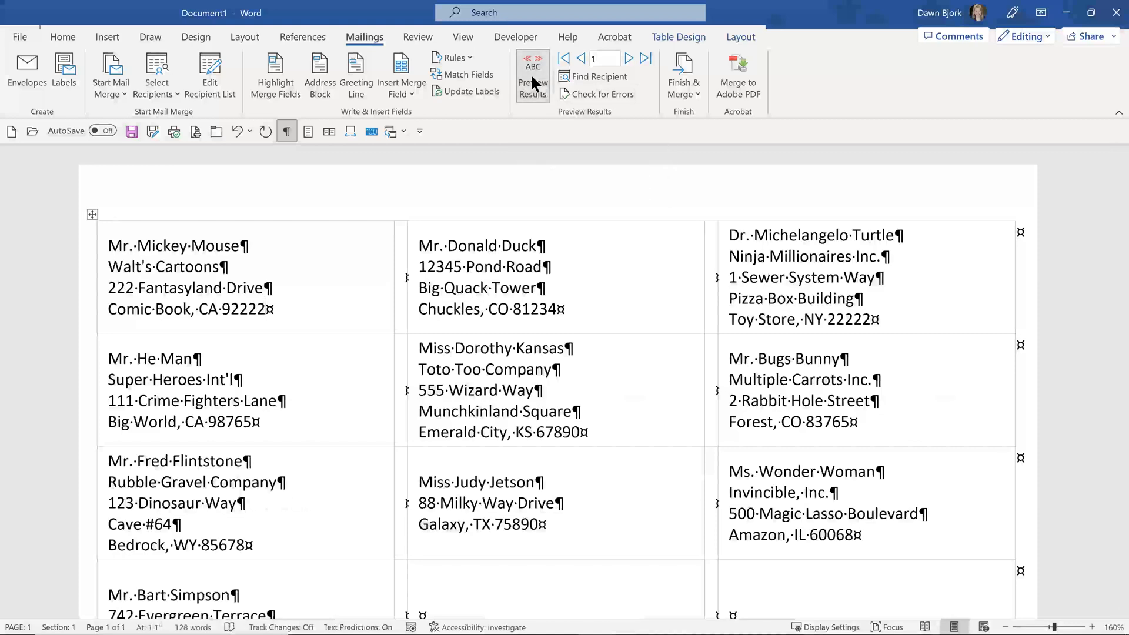
{"action": "scroll", "coordinate": [481, 259], "scroll_direction": "down", "scroll_amount": 2}
{"action": "scroll", "coordinate": [481, 258], "scroll_direction": "down", "scroll_amount": 3}
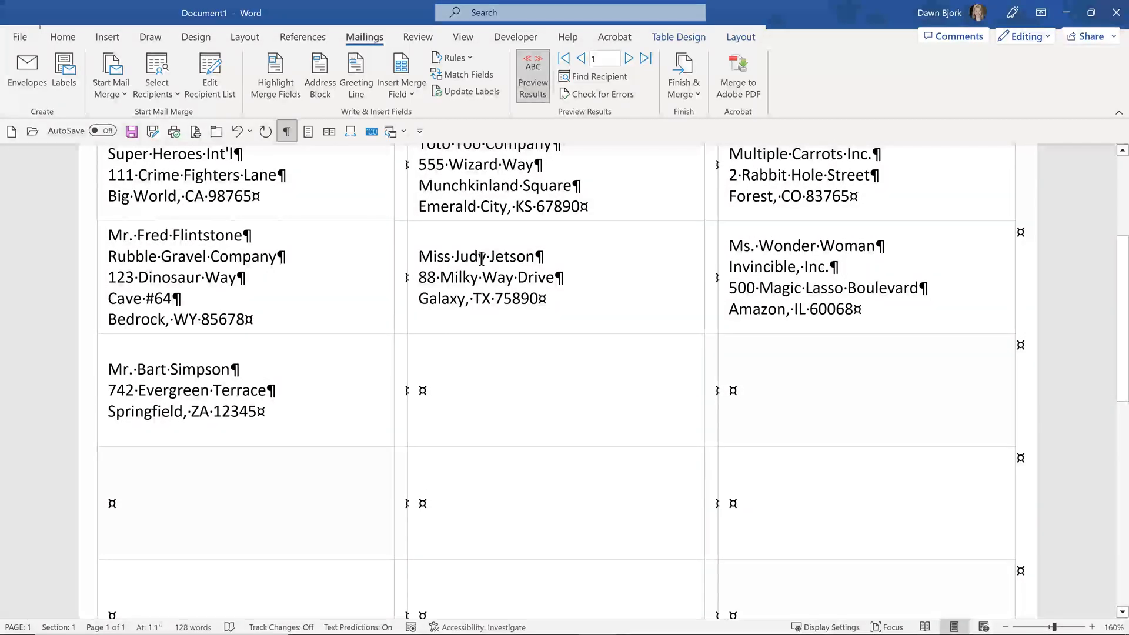
{"action": "scroll", "coordinate": [481, 257], "scroll_direction": "down", "scroll_amount": 1}
{"action": "scroll", "coordinate": [481, 257], "scroll_direction": "up", "scroll_amount": 4}
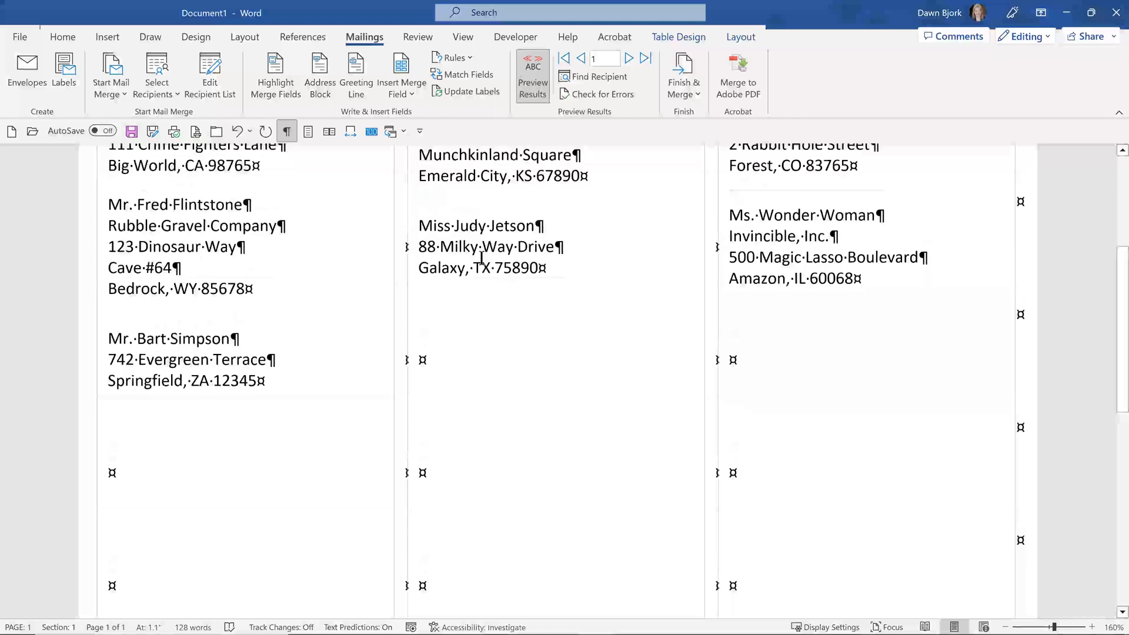
{"action": "scroll", "coordinate": [481, 257], "scroll_direction": "up", "scroll_amount": 2}
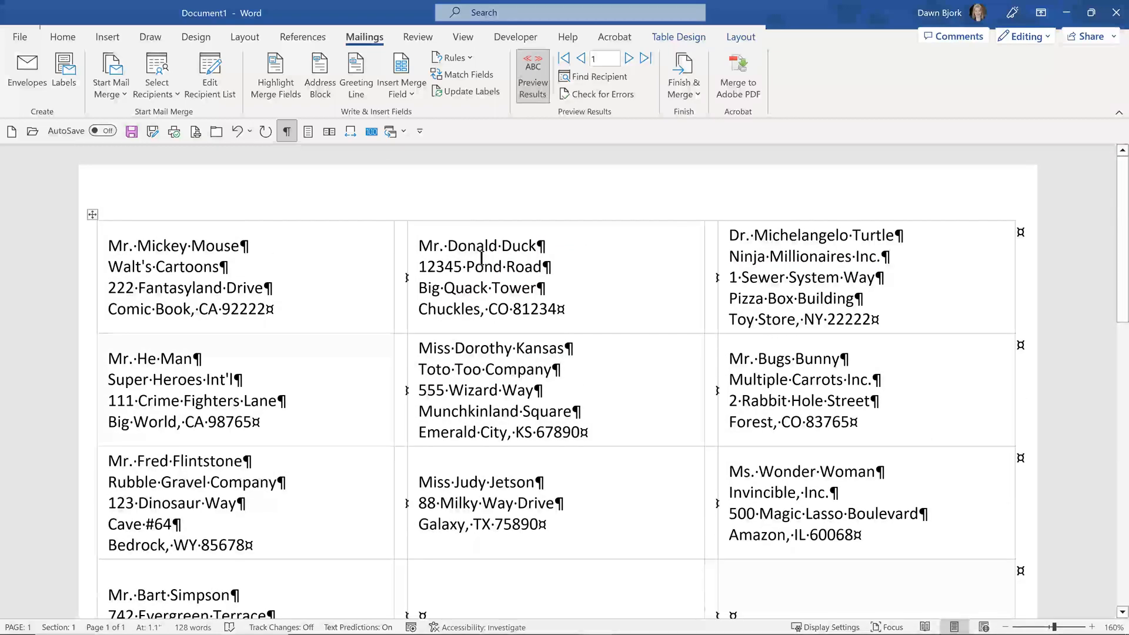
{"action": "scroll", "coordinate": [481, 257], "scroll_direction": "up", "scroll_amount": 1}
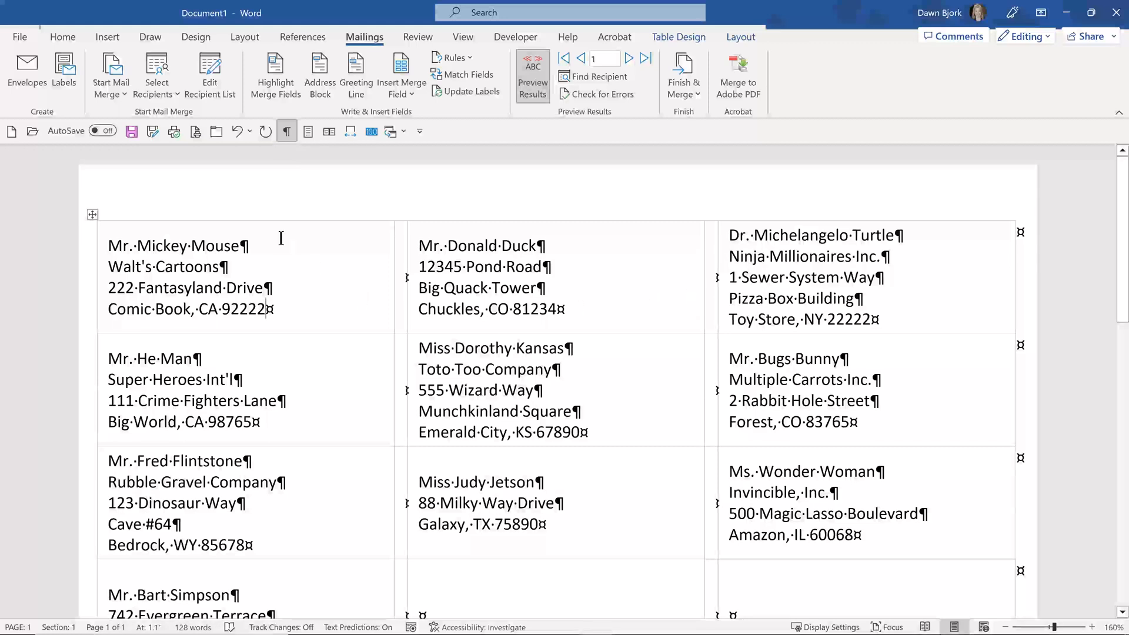
{"action": "scroll", "coordinate": [254, 308], "scroll_direction": "down", "scroll_amount": 3}
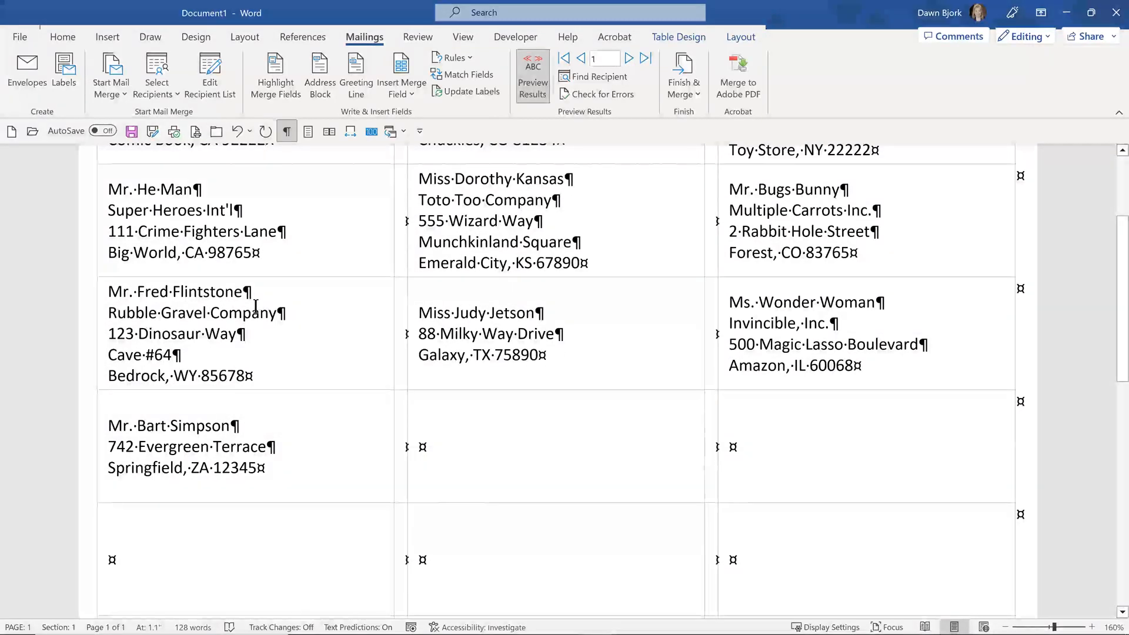
{"action": "scroll", "coordinate": [256, 306], "scroll_direction": "up", "scroll_amount": 3}
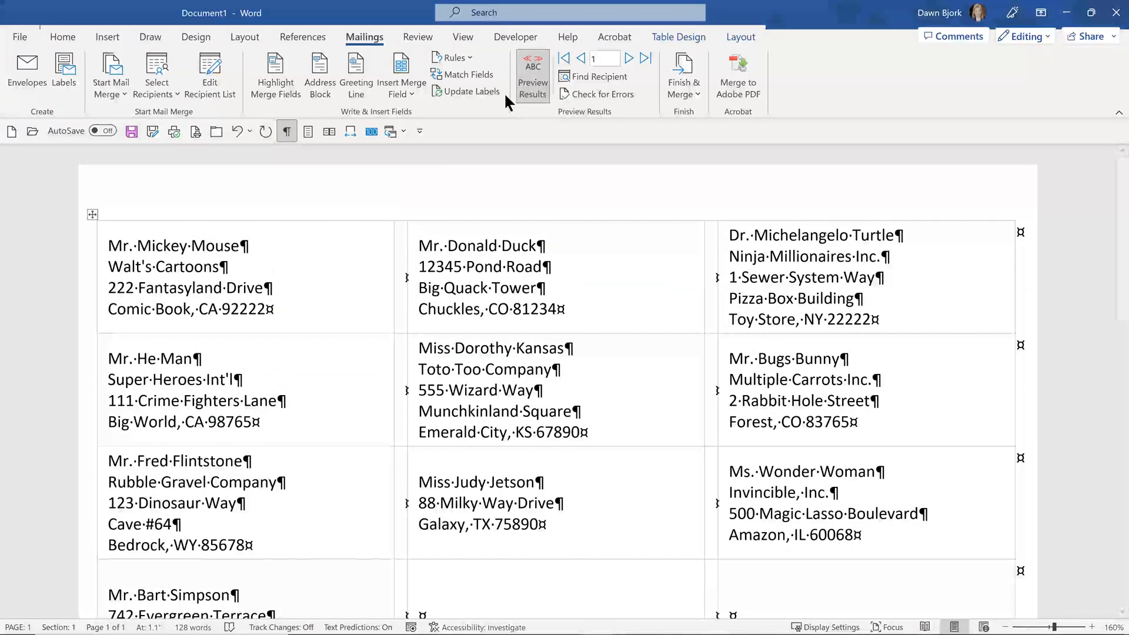
{"action": "left_click", "coordinate": [529, 82]}
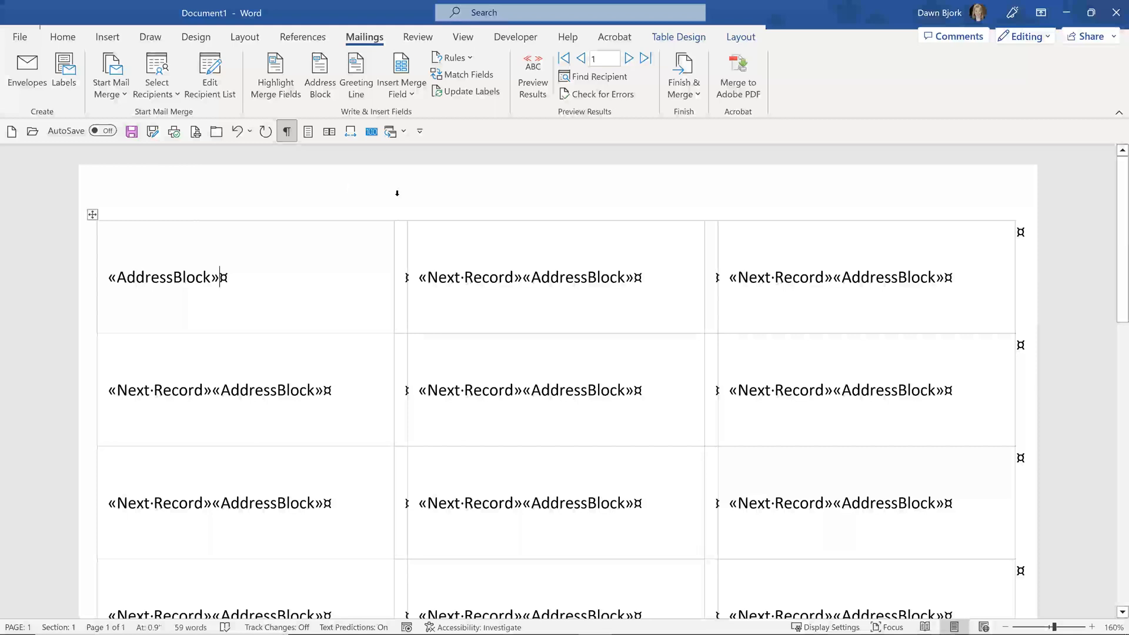
Check which options are available for finishing the label merge, without running any of them
{"action": "left_click", "coordinate": [695, 100]}
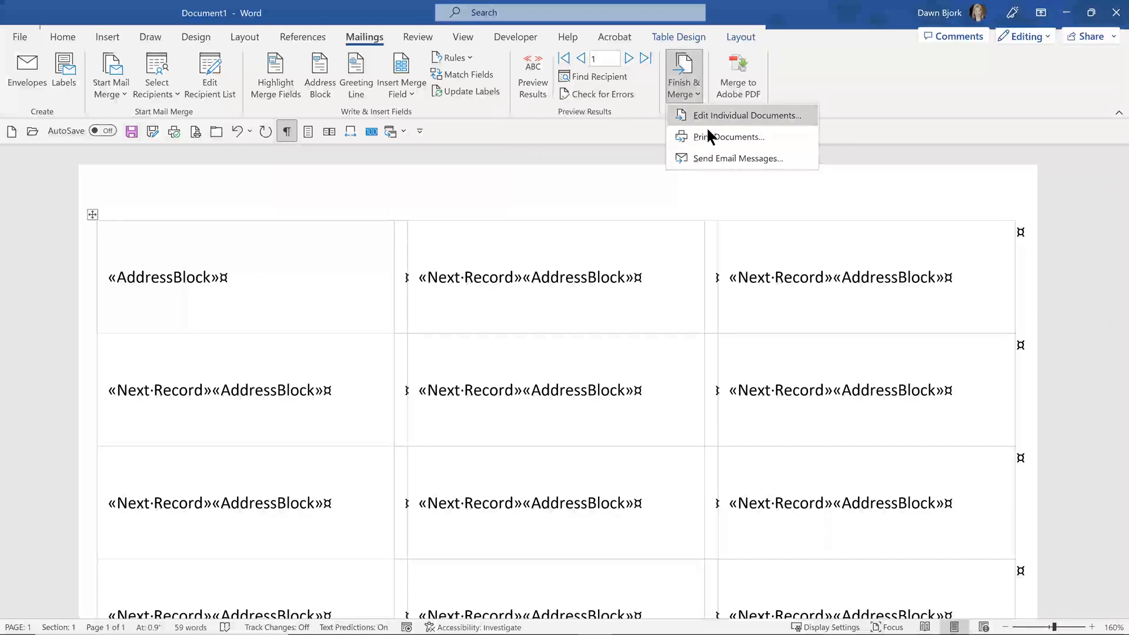
{"action": "left_click", "coordinate": [359, 187]}
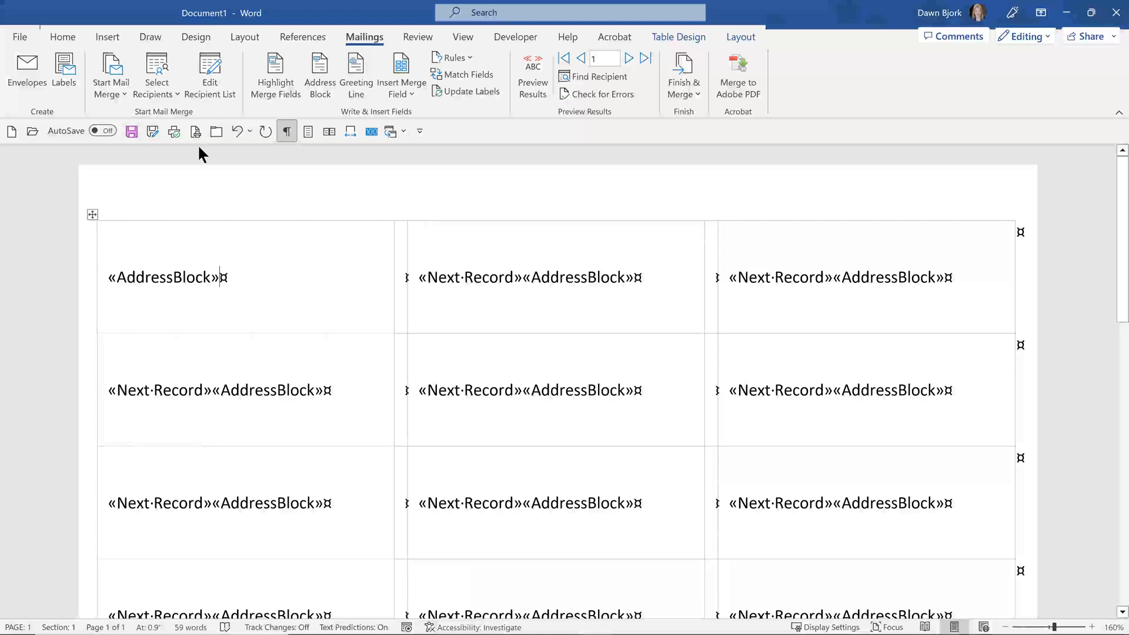
Open the Directory-Example document from the Word Mail Merge files and allow its SQL query to run
{"action": "left_click", "coordinate": [402, 133]}
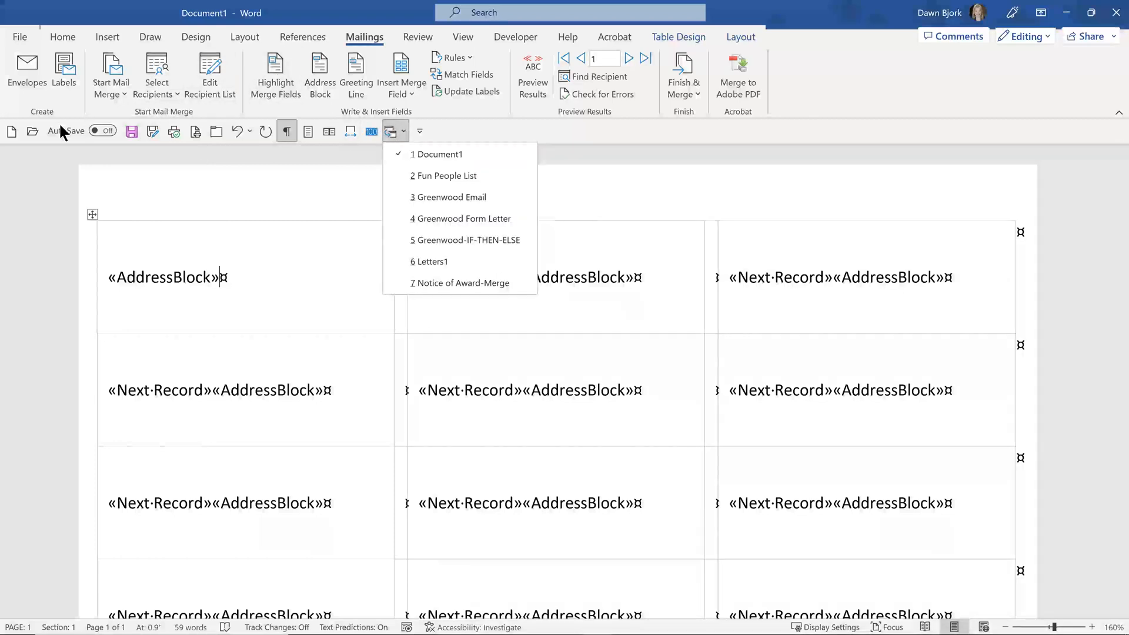
{"action": "left_click", "coordinate": [33, 131]}
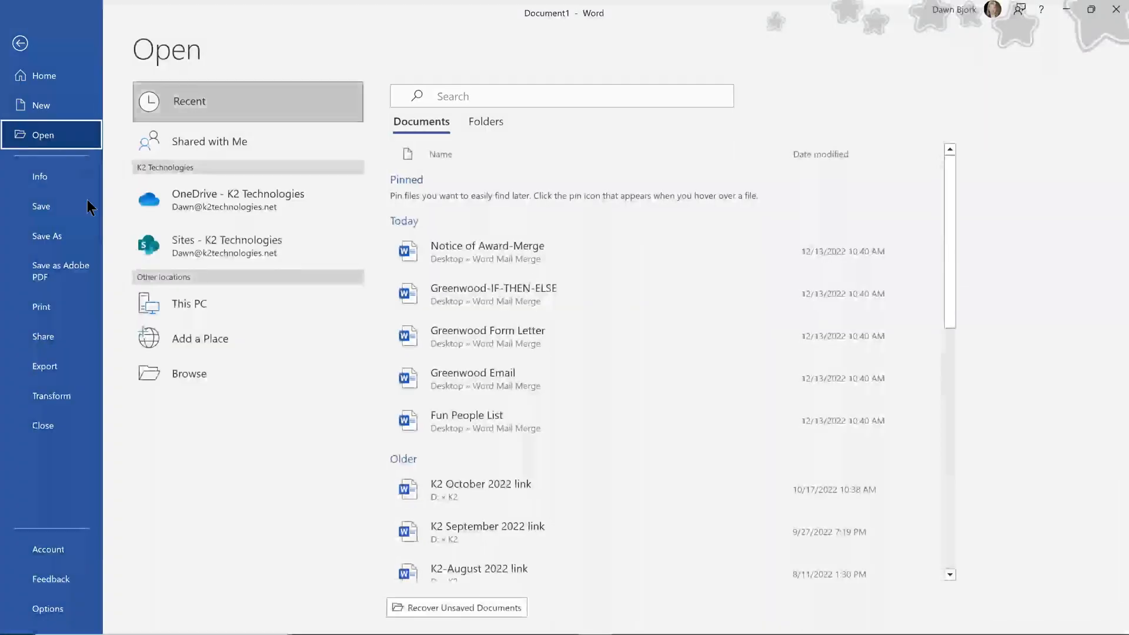
{"action": "left_click", "coordinate": [203, 367]}
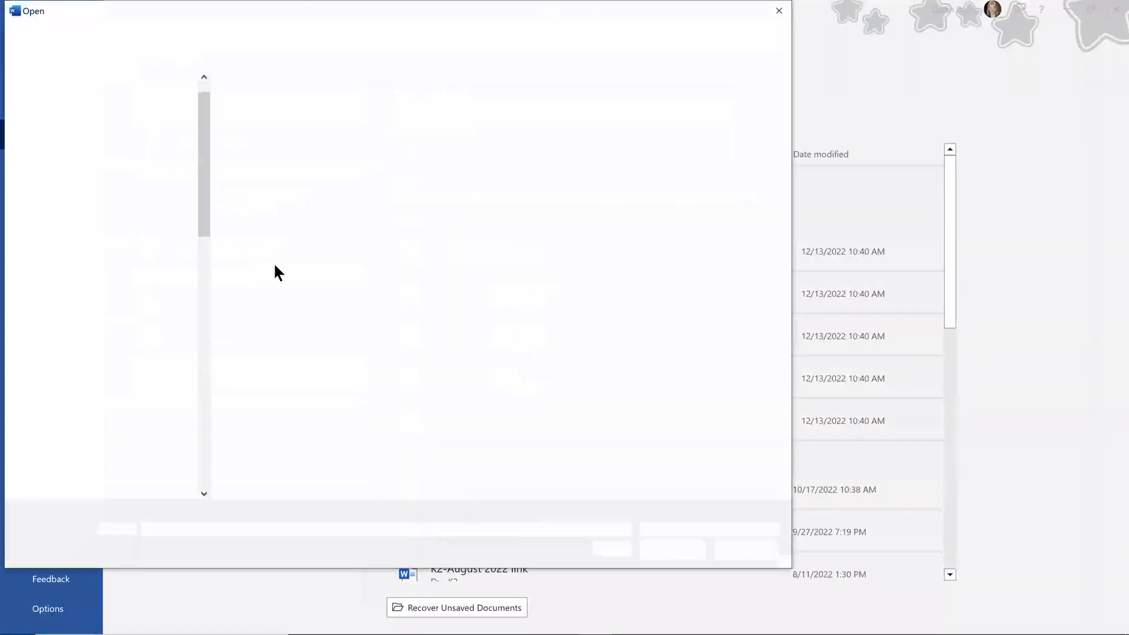
{"action": "double_click", "coordinate": [284, 105]}
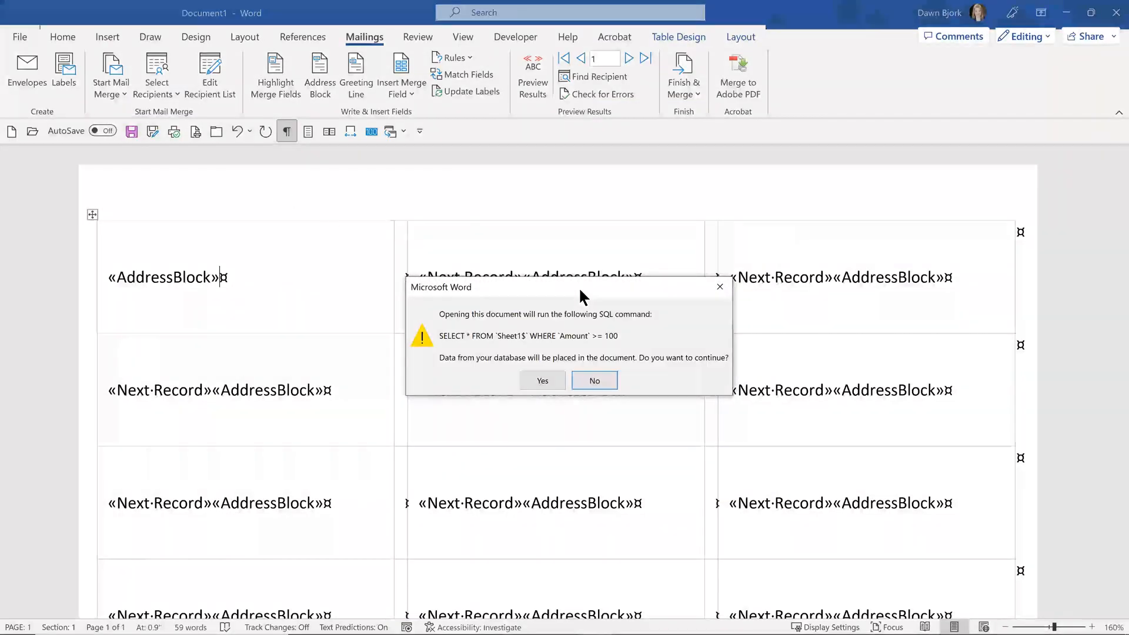
{"action": "left_click", "coordinate": [544, 377]}
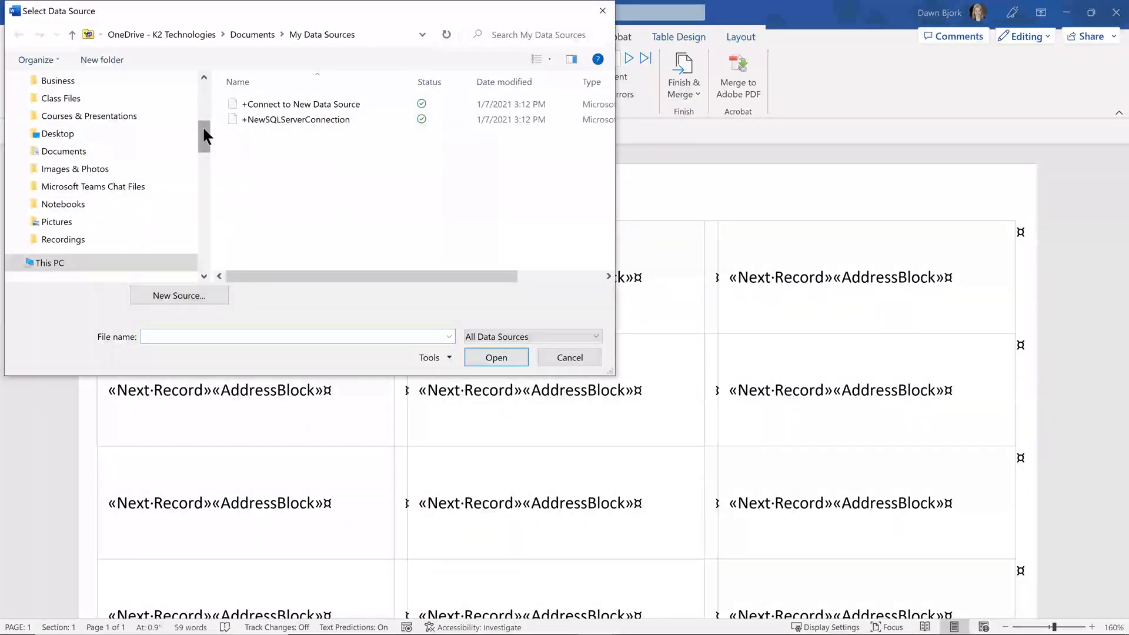
Connect the directory to the Contacts Mailing List workbook in the Word Mail Merge folder on the Desktop
{"action": "left_click_drag", "start_coordinate": [202, 126], "coordinate": [202, 96]}
{"action": "left_click", "coordinate": [122, 107]}
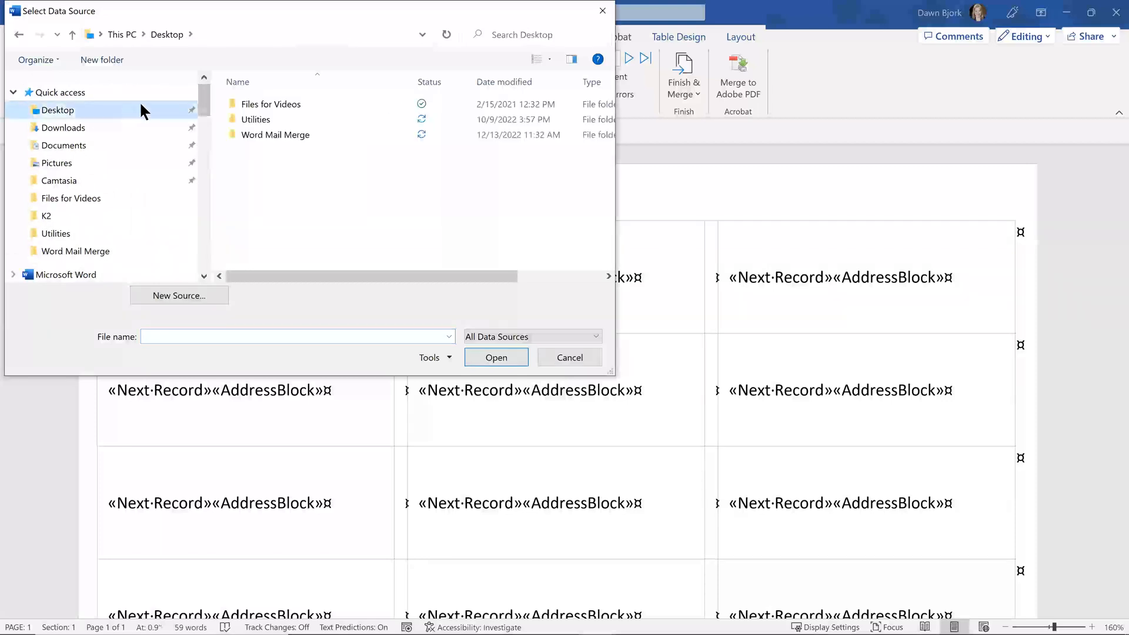
{"action": "left_click", "coordinate": [282, 135]}
{"action": "double_click", "coordinate": [282, 134]}
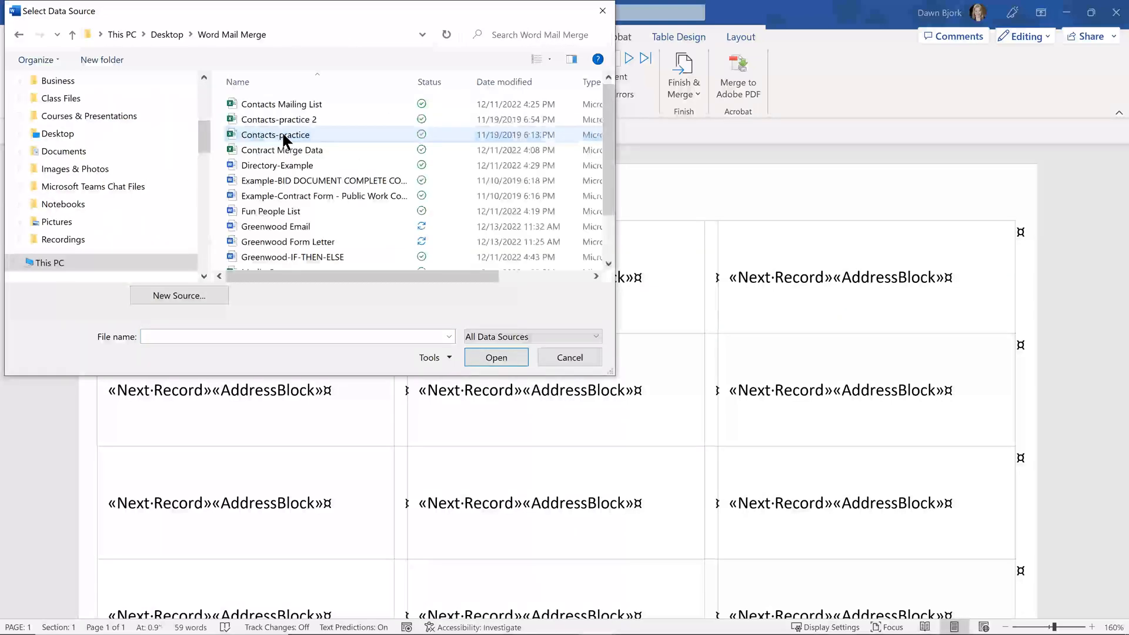
{"action": "left_click", "coordinate": [296, 104]}
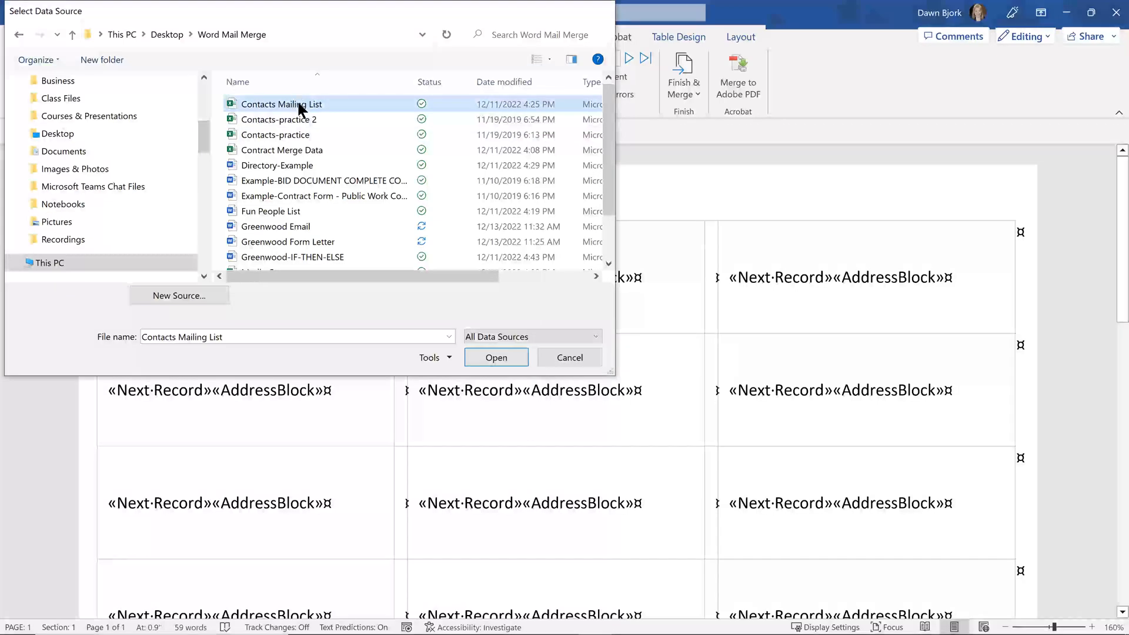
{"action": "double_click", "coordinate": [298, 104]}
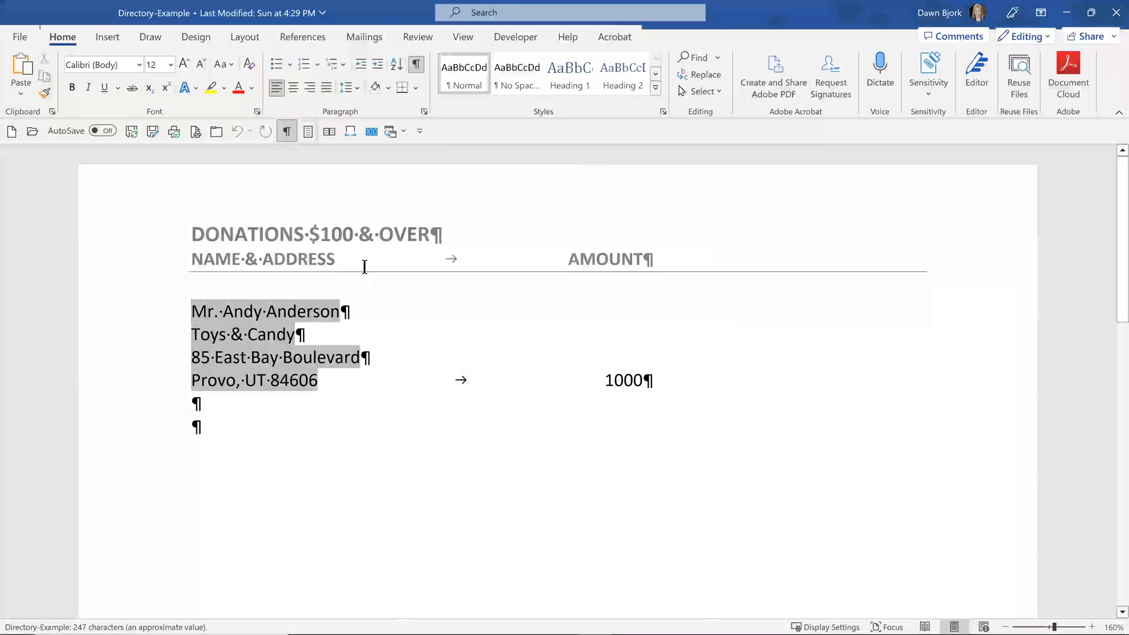
Check which mail merge document type the directory example uses, without changing it
{"action": "left_click", "coordinate": [234, 435]}
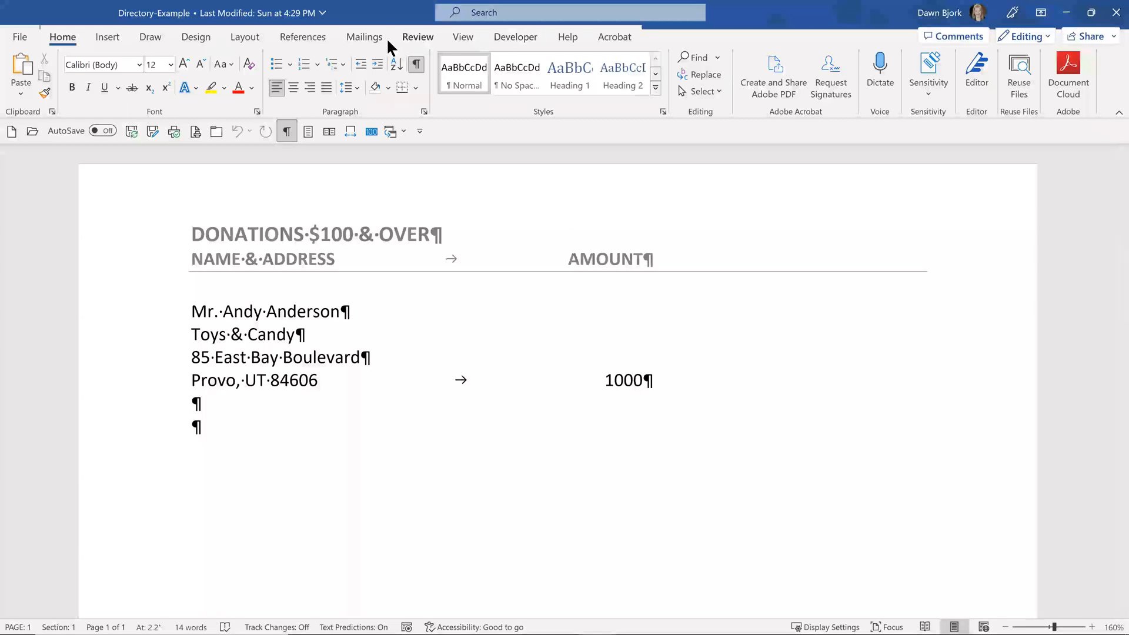
{"action": "left_click", "coordinate": [367, 35]}
{"action": "left_click", "coordinate": [119, 93]}
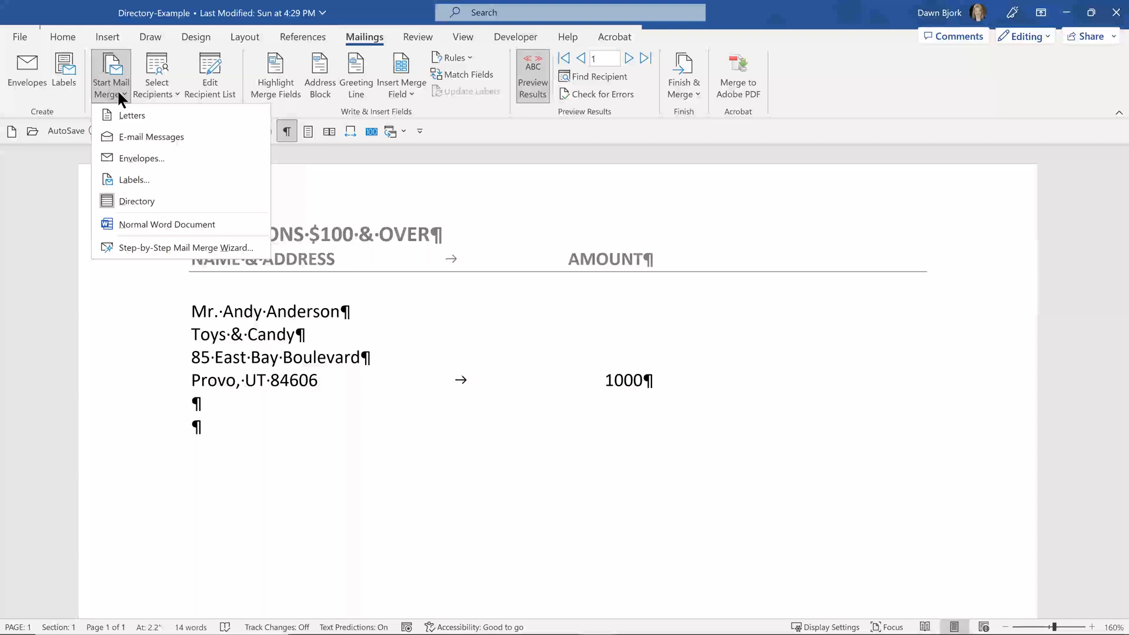
{"action": "left_click", "coordinate": [216, 426]}
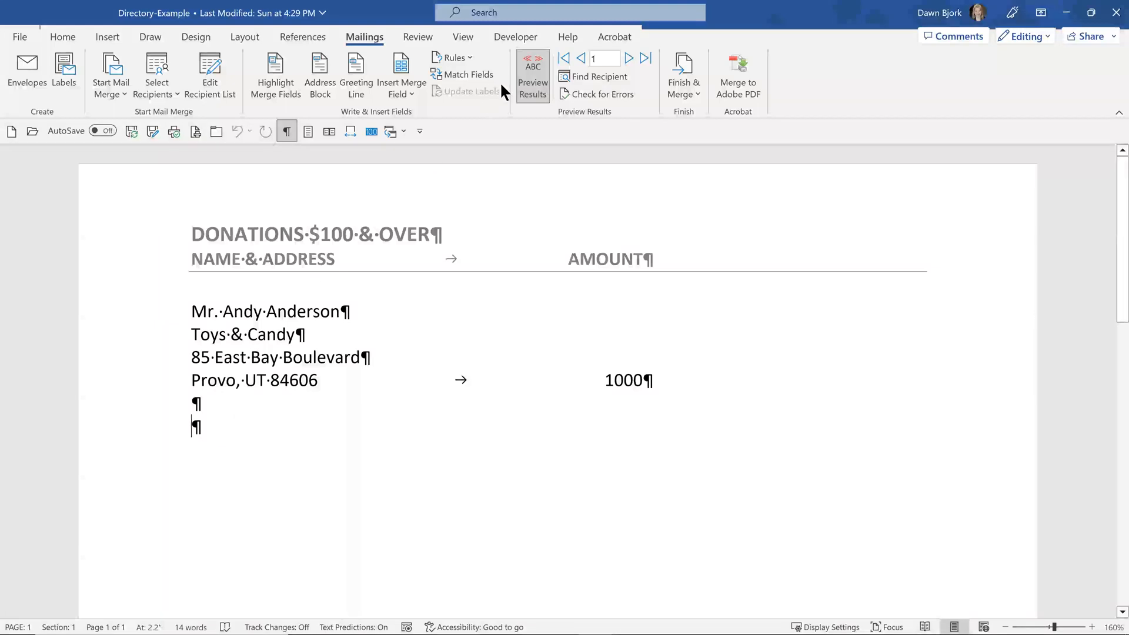
Preview the directory entries one after another from the second record through record 7
{"action": "left_click", "coordinate": [629, 58]}
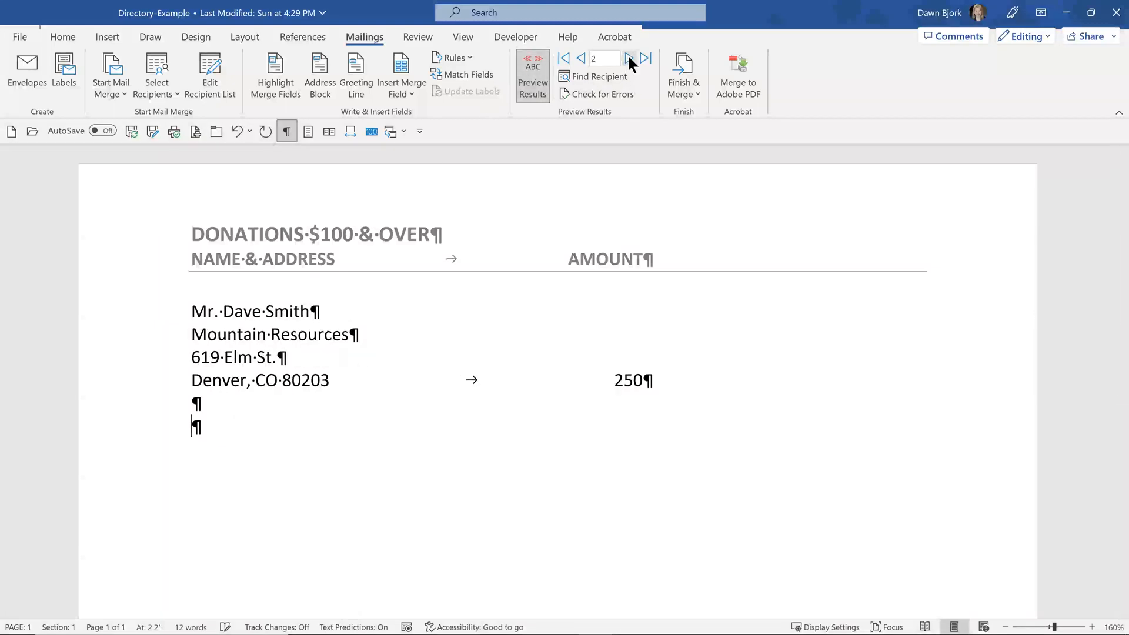
{"action": "left_click", "coordinate": [628, 57]}
{"action": "left_click", "coordinate": [628, 58]}
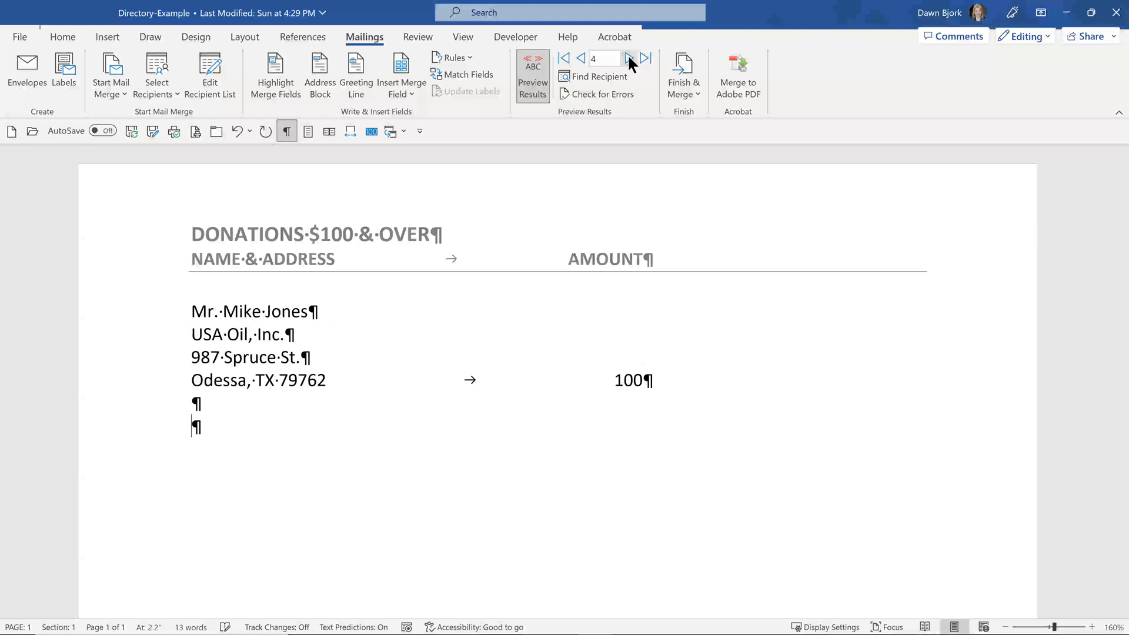
{"action": "left_click", "coordinate": [628, 58]}
{"action": "left_click", "coordinate": [629, 57]}
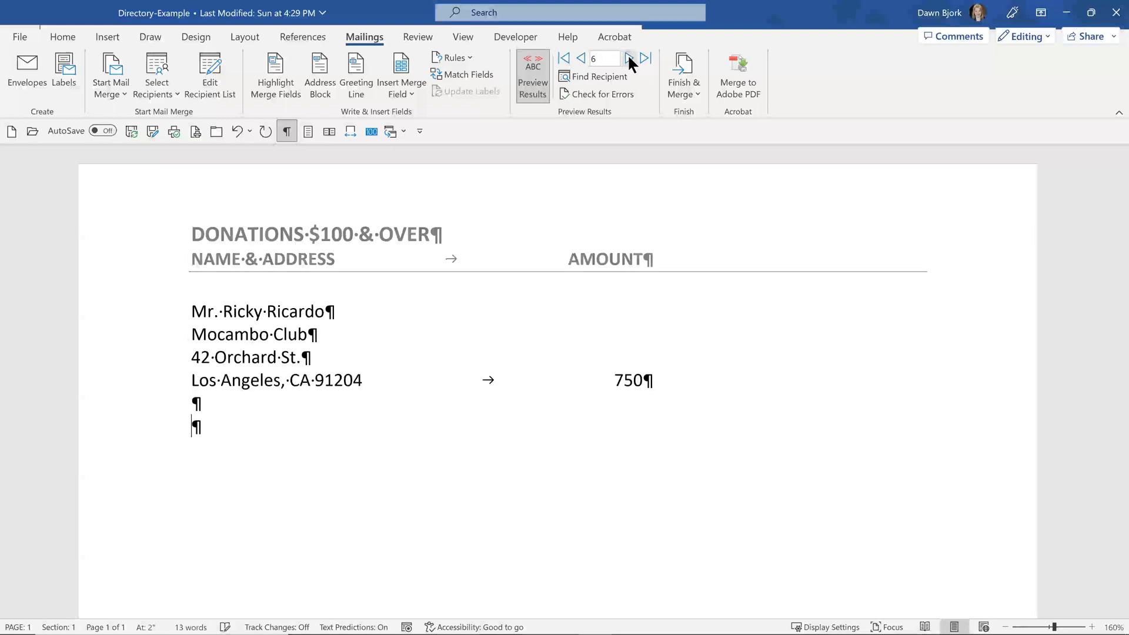
{"action": "left_click", "coordinate": [628, 57]}
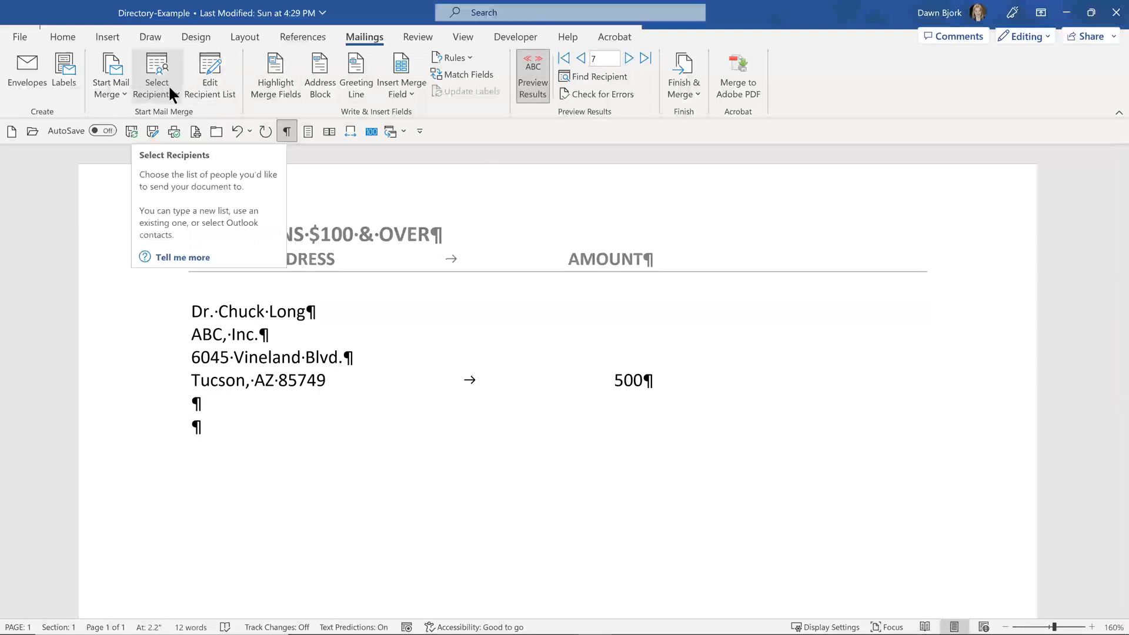
Show the merge recipient list, enlarged and moved aside so that all recipients and their amounts can be read
{"action": "left_click", "coordinate": [227, 90]}
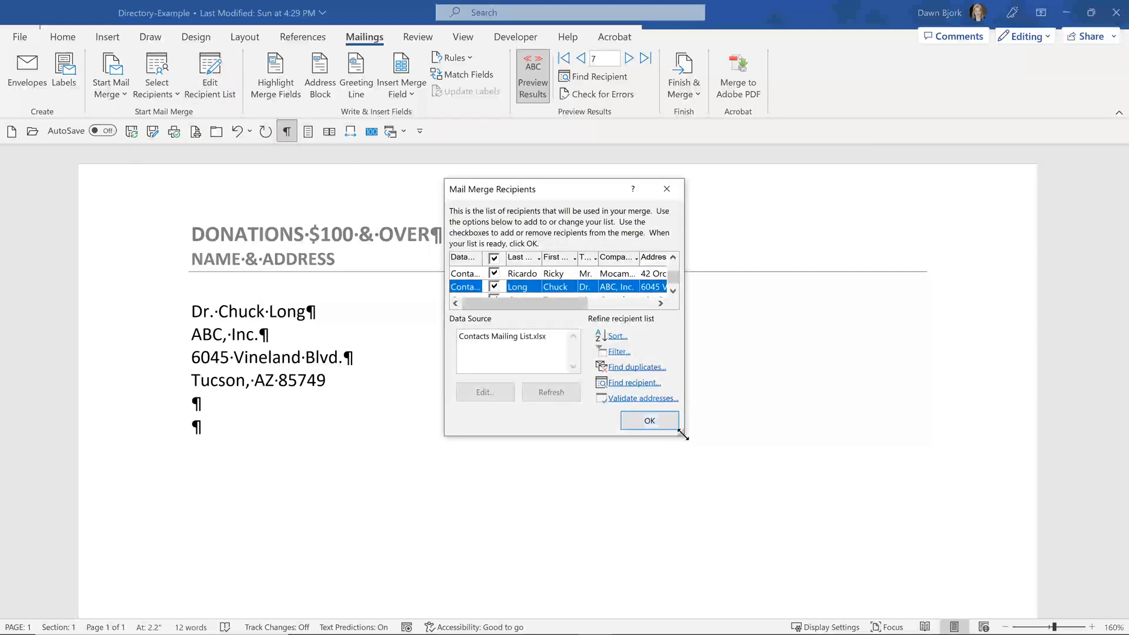
{"action": "left_click_drag", "start_coordinate": [682, 436], "coordinate": [822, 521]}
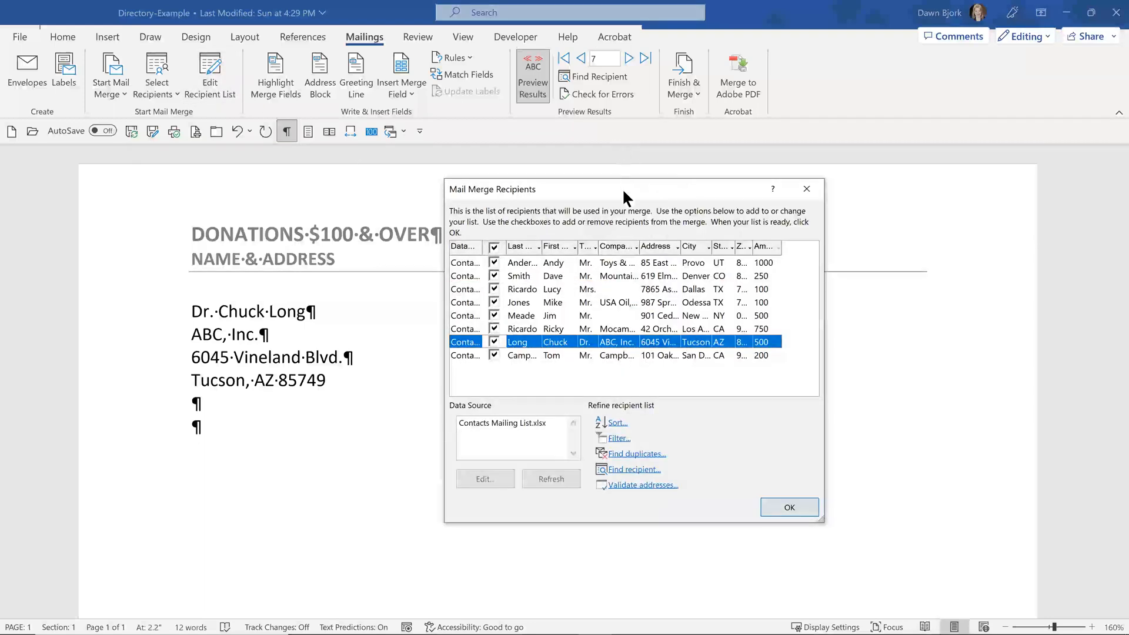
{"action": "left_click_drag", "start_coordinate": [623, 190], "coordinate": [683, 188]}
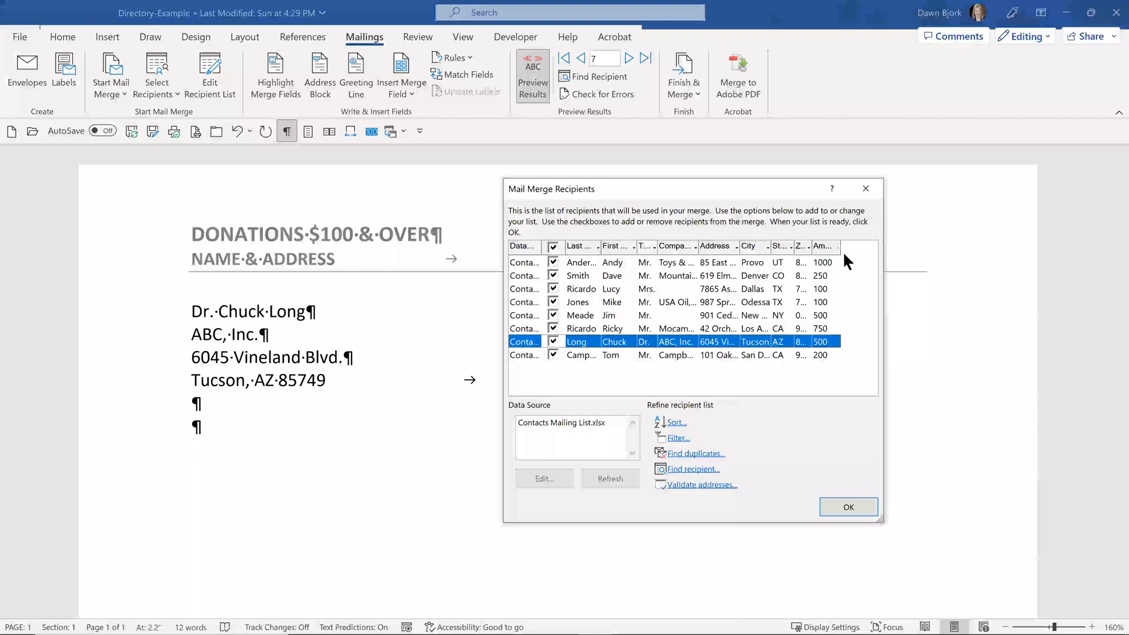
Review the recipient filter's field and comparison choices, keep Amount greater than or equal to 100, and accept the recipient list
{"action": "left_click", "coordinate": [677, 438]}
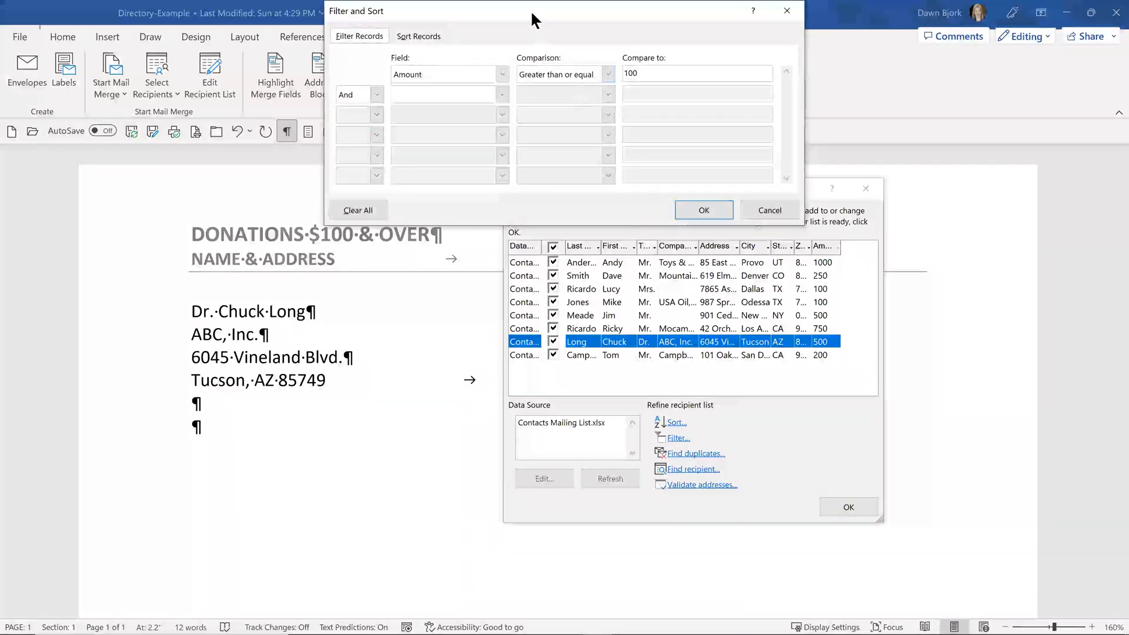
{"action": "left_click_drag", "start_coordinate": [530, 12], "coordinate": [614, 181]}
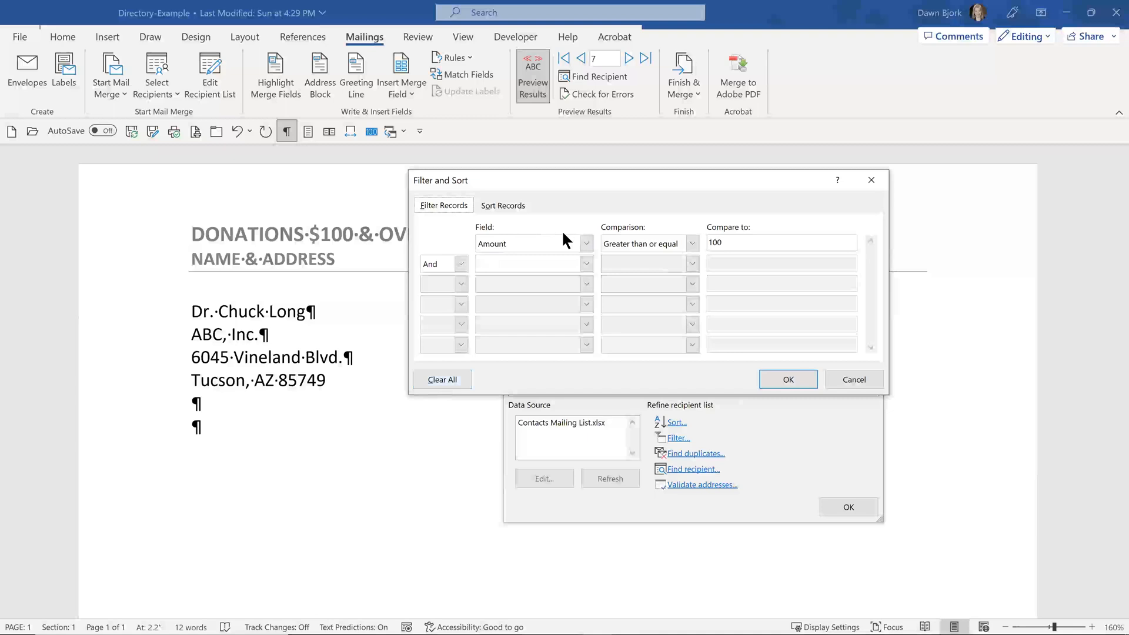
{"action": "left_click", "coordinate": [513, 240]}
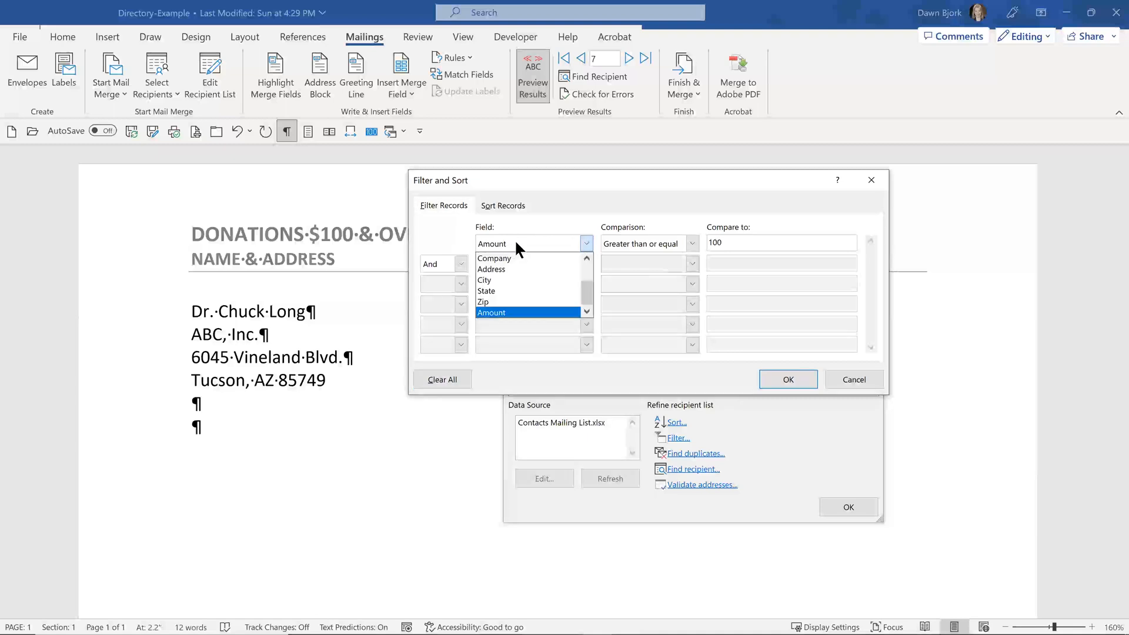
{"action": "left_click", "coordinate": [514, 239]}
{"action": "left_click", "coordinate": [694, 243]}
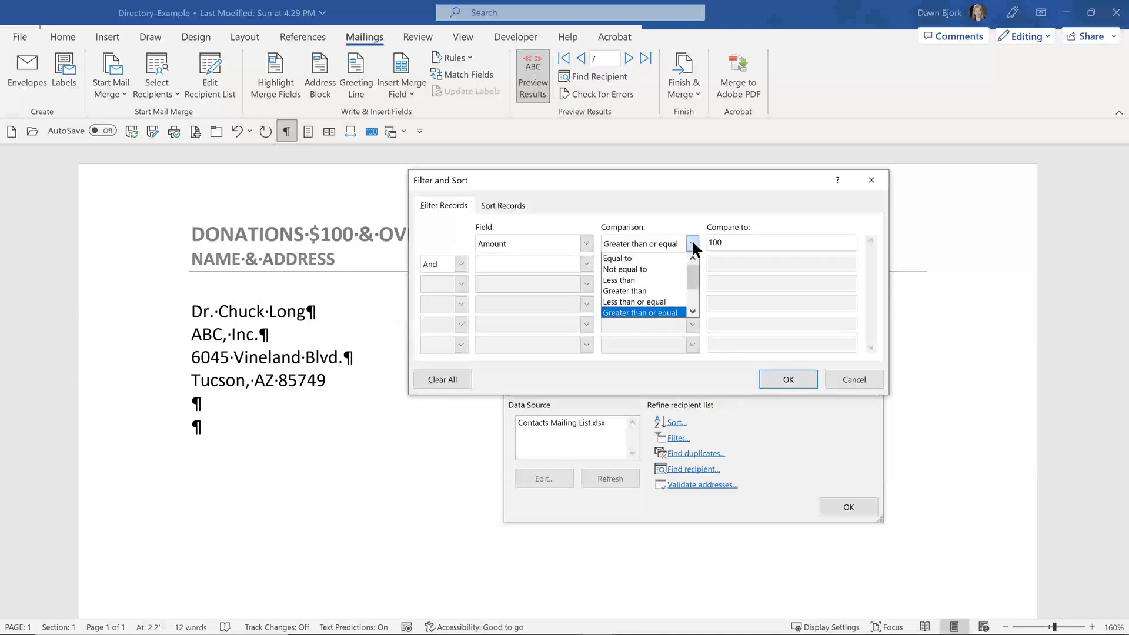
{"action": "left_click", "coordinate": [692, 242]}
{"action": "left_click", "coordinate": [789, 380]}
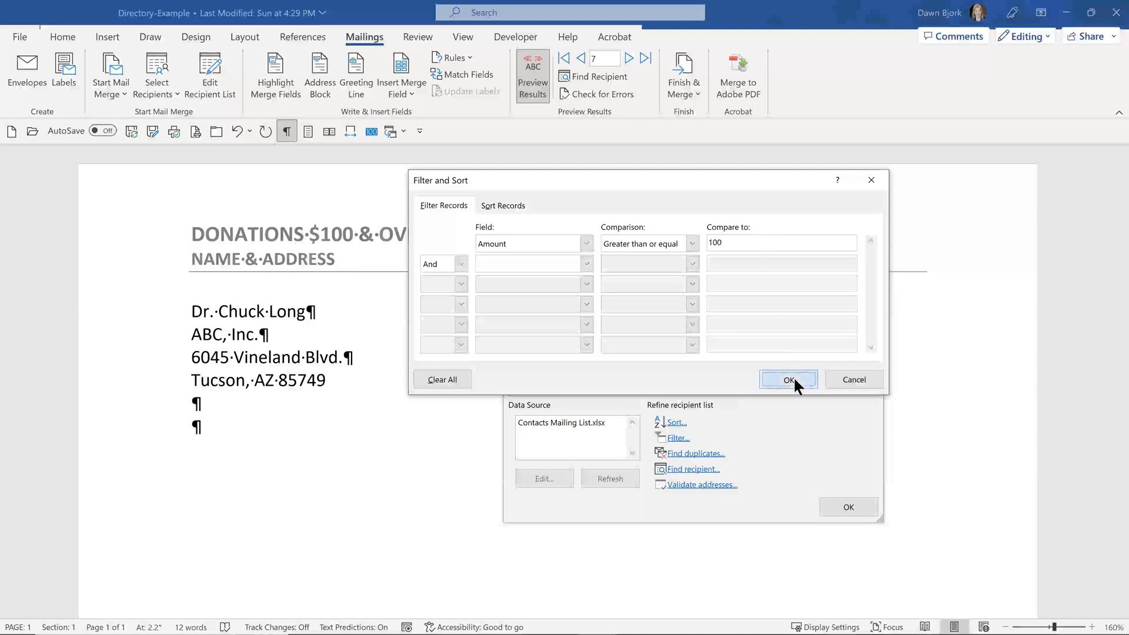
{"action": "left_click", "coordinate": [848, 507]}
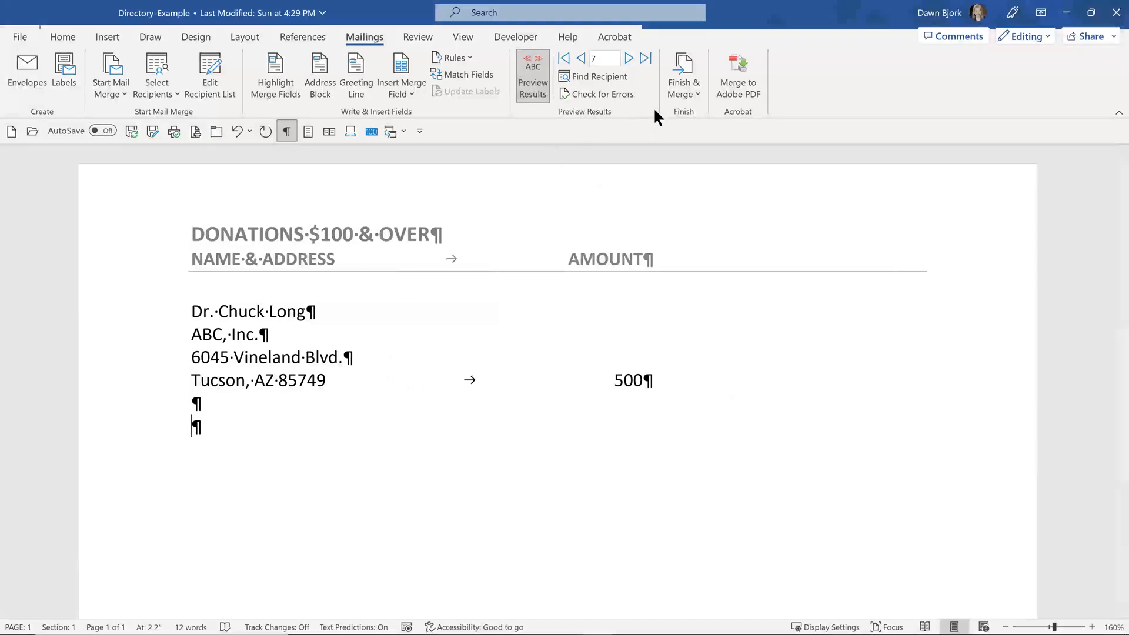
Merge all records of the directory into a new document
{"action": "left_click", "coordinate": [682, 92]}
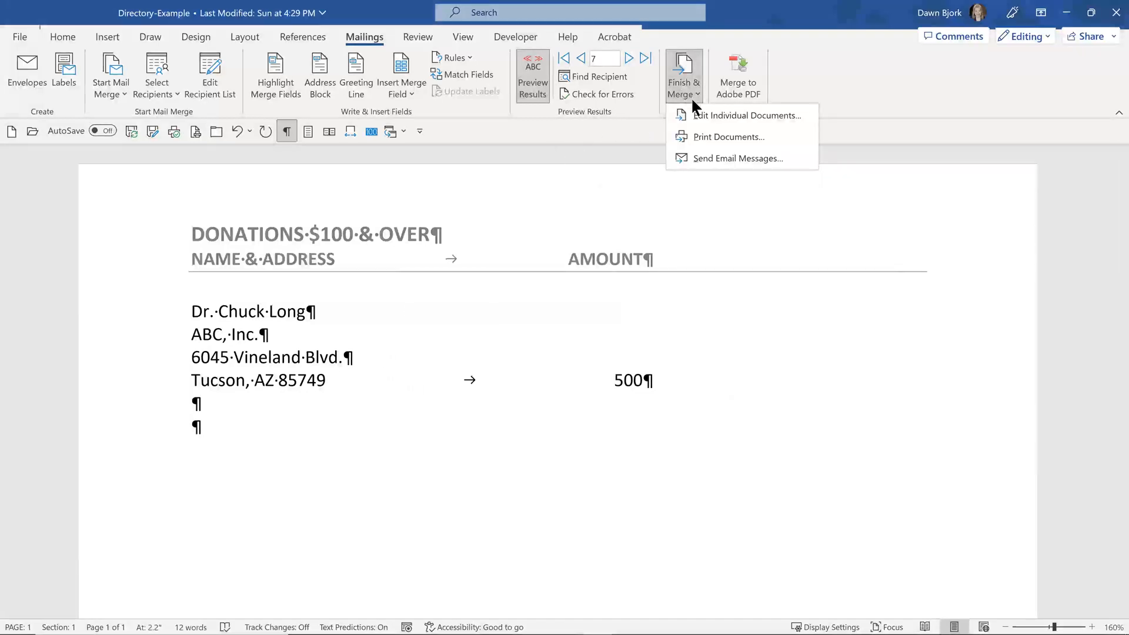
{"action": "left_click", "coordinate": [696, 112]}
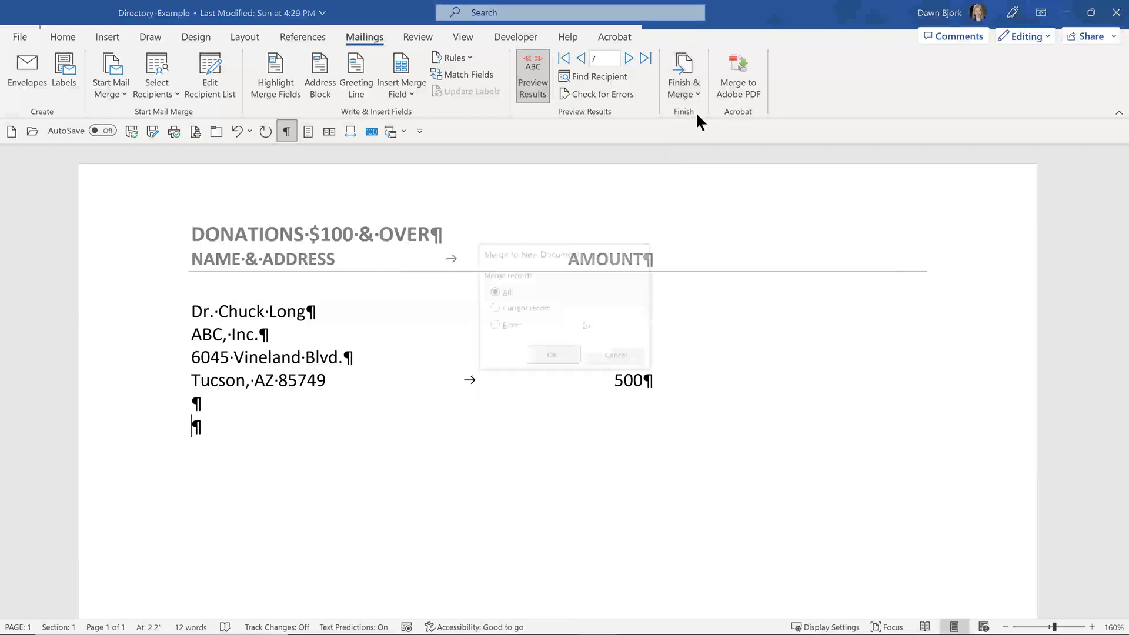
{"action": "left_click", "coordinate": [555, 354]}
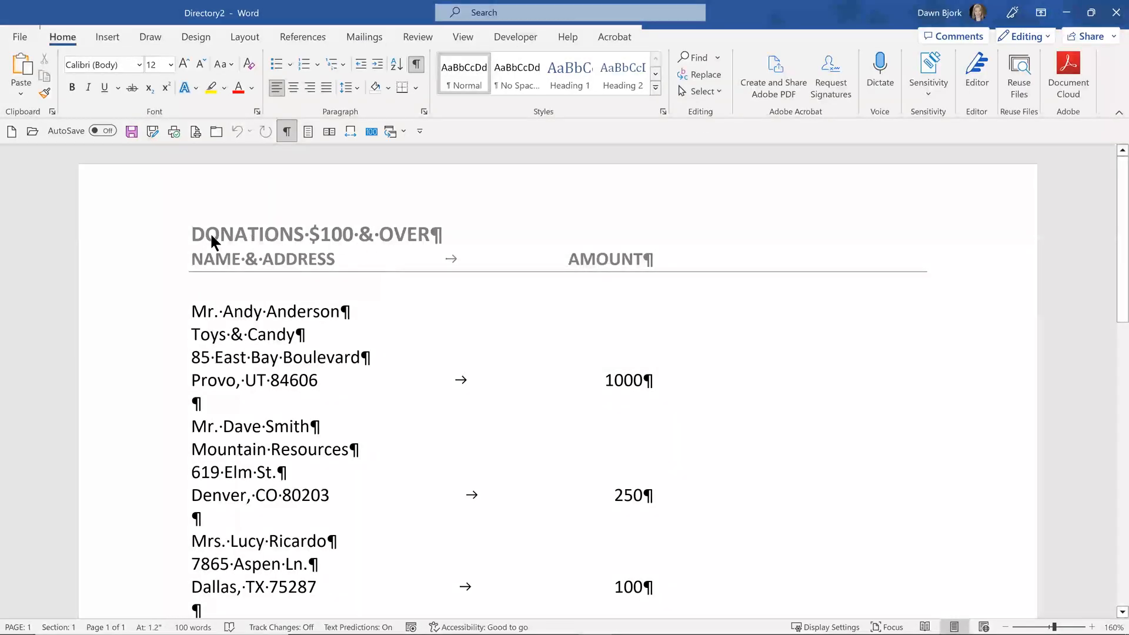
Hide the formatting marks in the merged directory and review its entries from beginning to end
{"action": "left_click", "coordinate": [285, 127]}
{"action": "scroll", "coordinate": [176, 246], "scroll_direction": "down", "scroll_amount": 3}
{"action": "scroll", "coordinate": [172, 249], "scroll_direction": "down", "scroll_amount": 5}
{"action": "scroll", "coordinate": [170, 249], "scroll_direction": "down", "scroll_amount": 4}
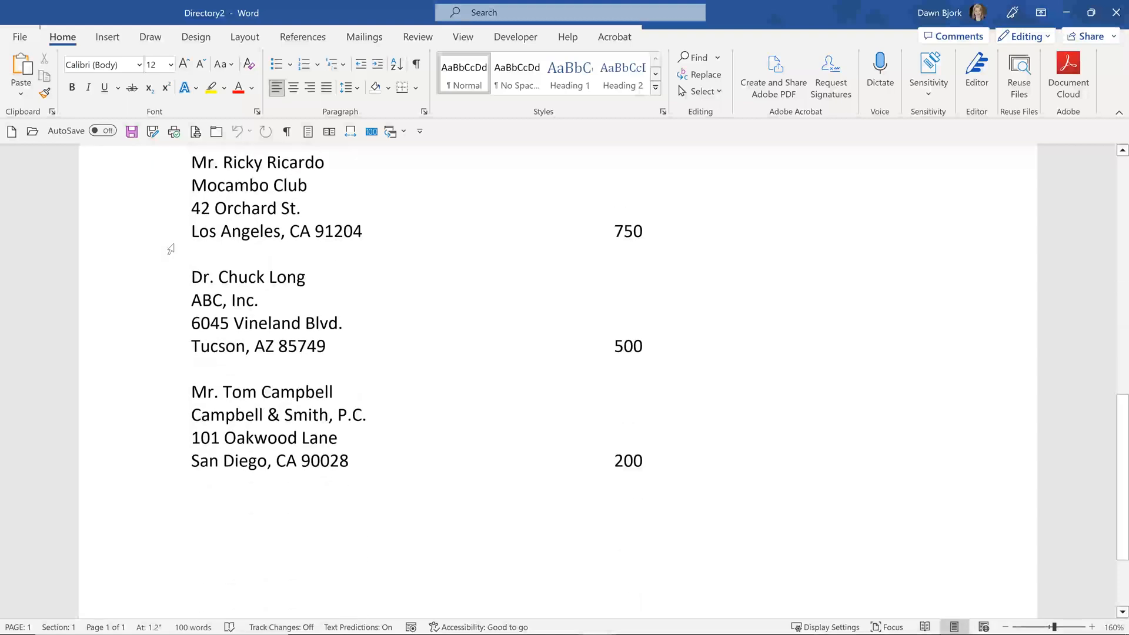
{"action": "scroll", "coordinate": [171, 249], "scroll_direction": "down", "scroll_amount": 2}
{"action": "scroll", "coordinate": [169, 246], "scroll_direction": "up", "scroll_amount": 4}
{"action": "scroll", "coordinate": [170, 244], "scroll_direction": "up", "scroll_amount": 8}
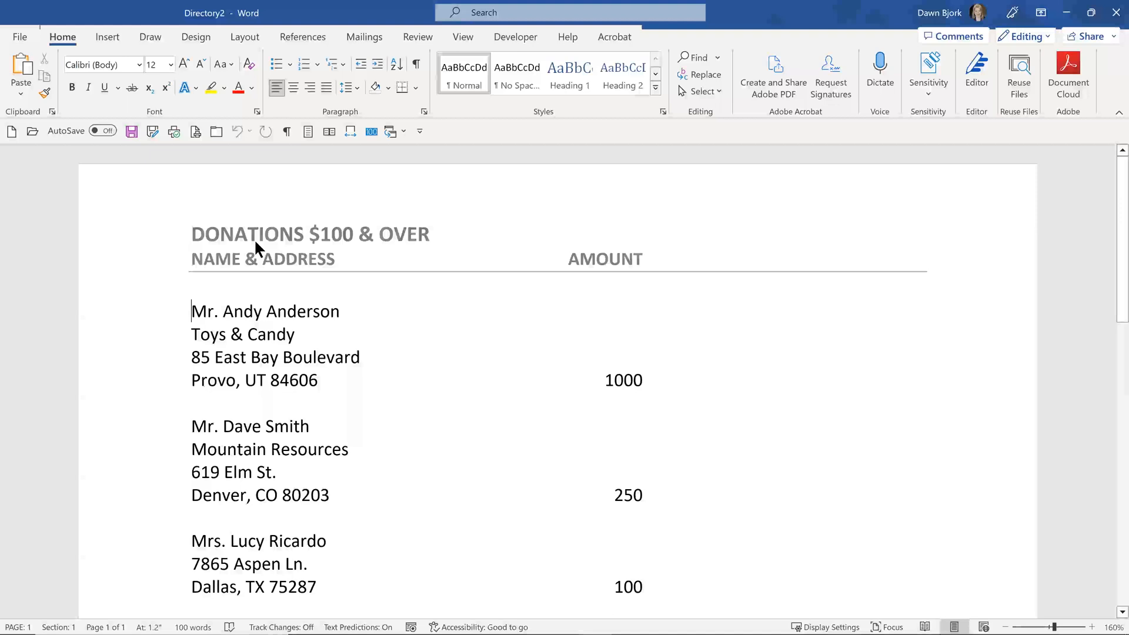
Switch to the running PowerPoint slide show
{"action": "key", "text": "alt+Tab"}
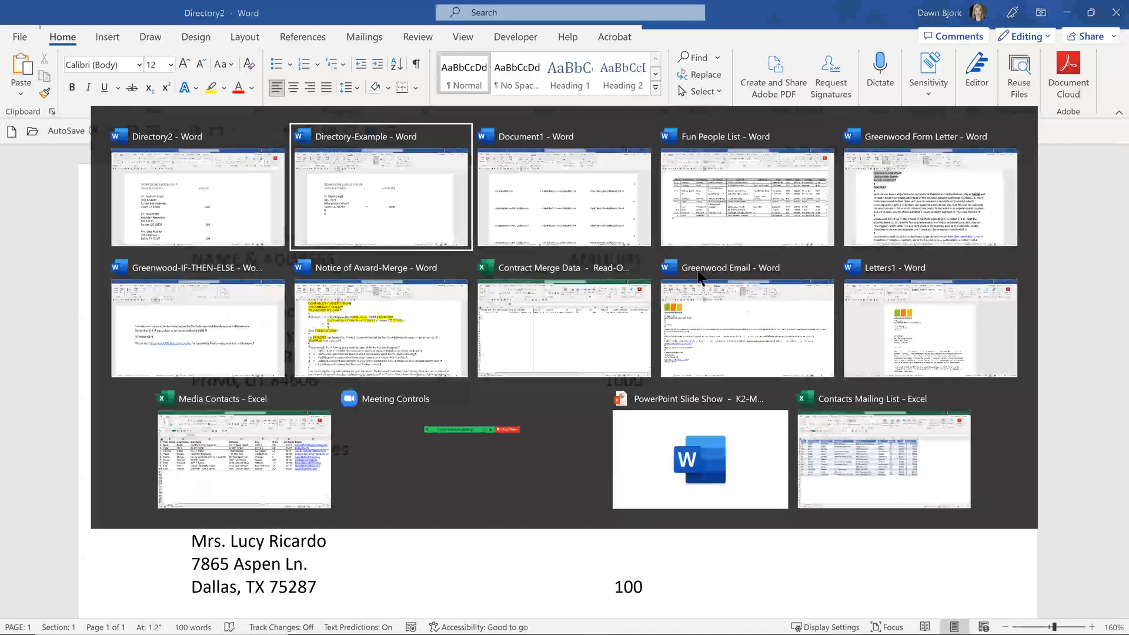
{"action": "left_click", "coordinate": [700, 458]}
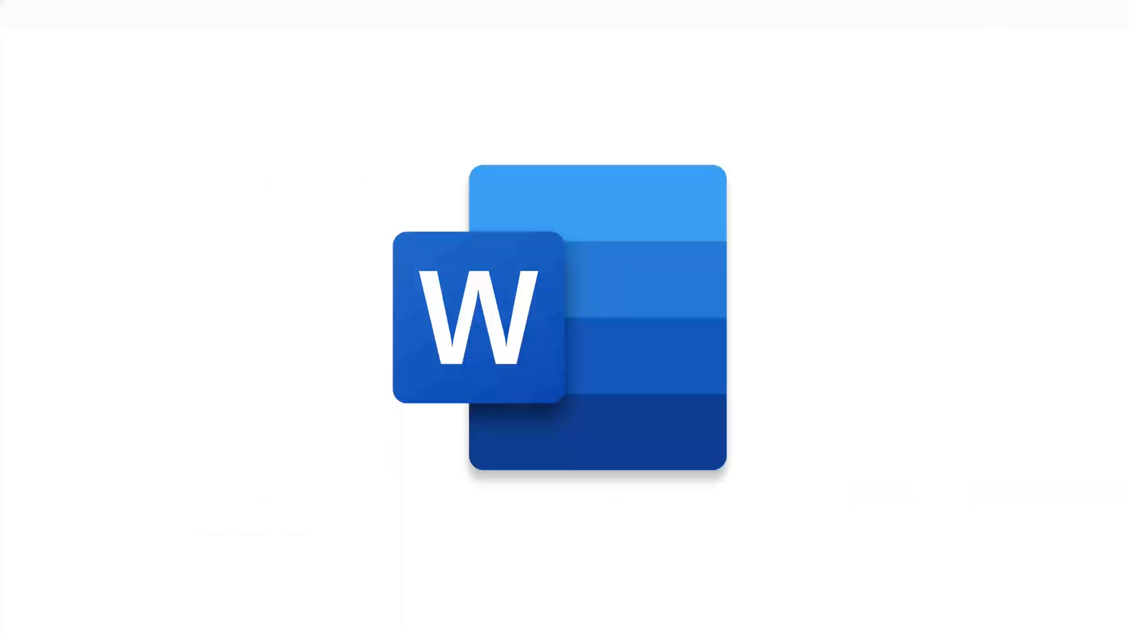